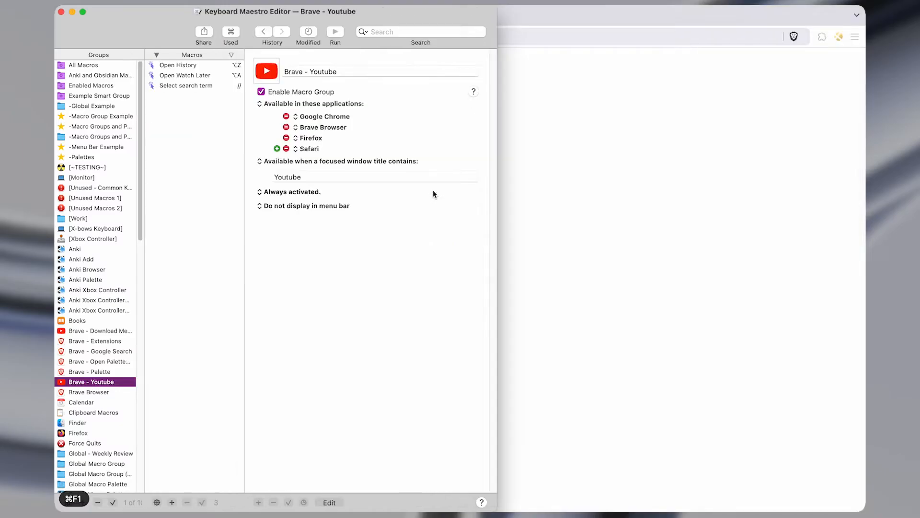
- Snap the Keyboard Maestro Editor window to different halves of the screen, ending with the bottom half
{"action": "key", "text": "Right"}
{"action": "key", "text": "super+F1"}
{"action": "key", "text": "Up"}
{"action": "key", "text": "super+F1"}
{"action": "key", "text": "Down"}
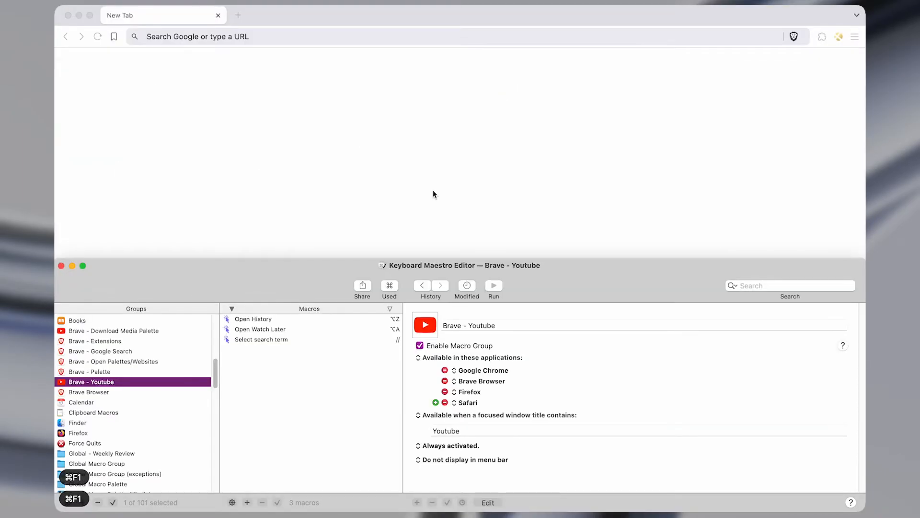
- Rescale the editor window to fullscreen and run the Center Window macro
{"action": "key", "text": "ctrl+alt+super+slash"}
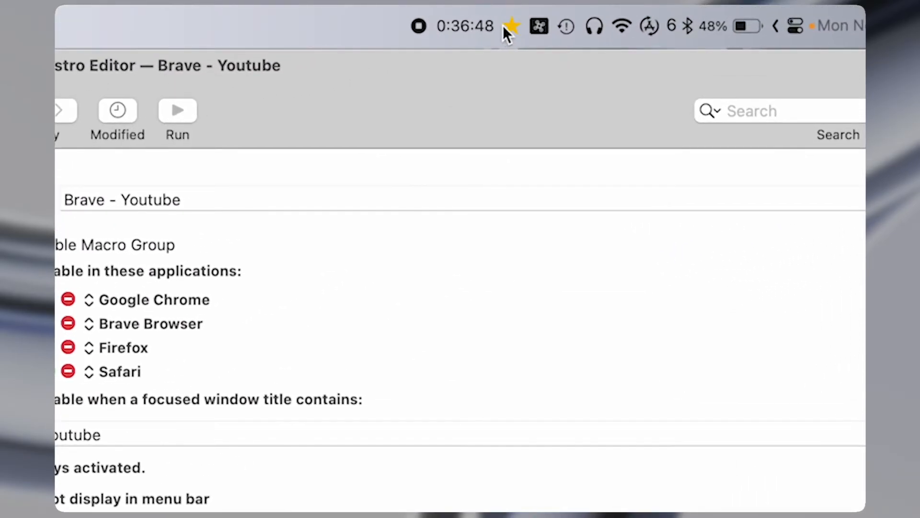
{"action": "left_click", "coordinate": [505, 27]}
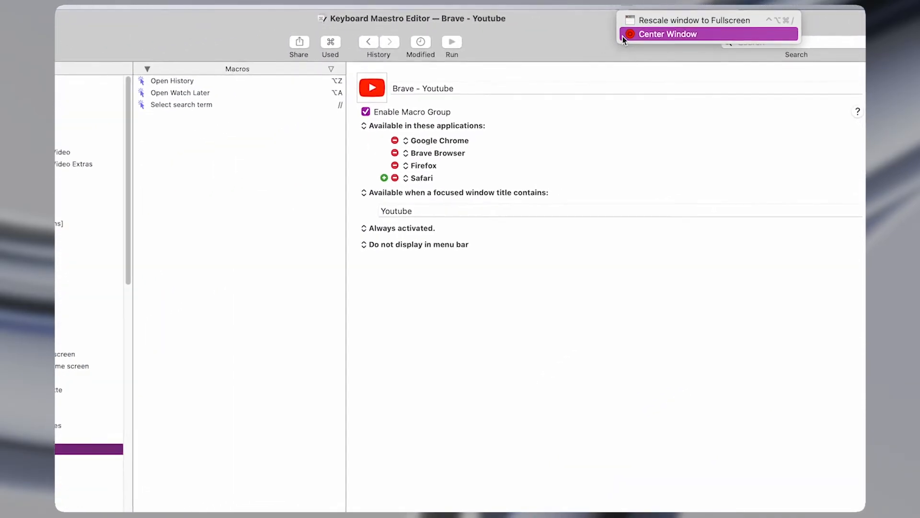
{"action": "left_click", "coordinate": [623, 37]}
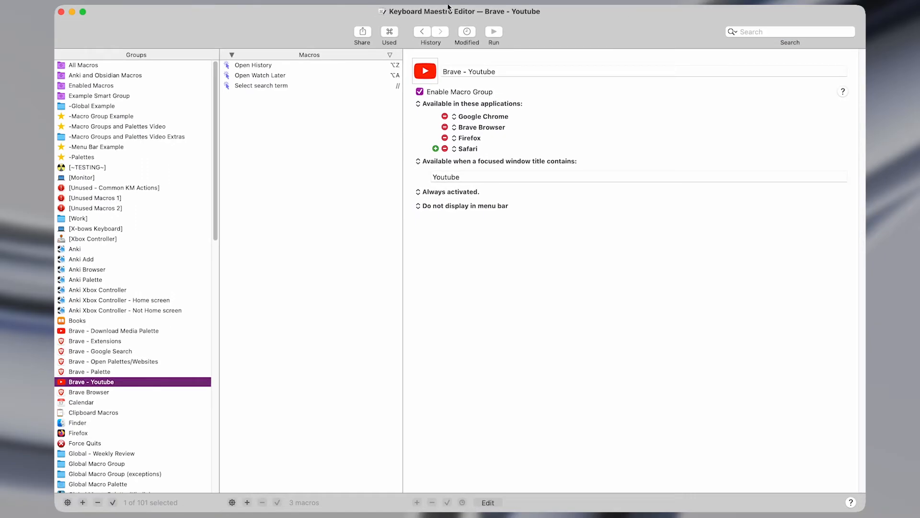
- Create a new macro group named "-Macro Groups and Palettes Video"
{"action": "left_click", "coordinate": [146, 78]}
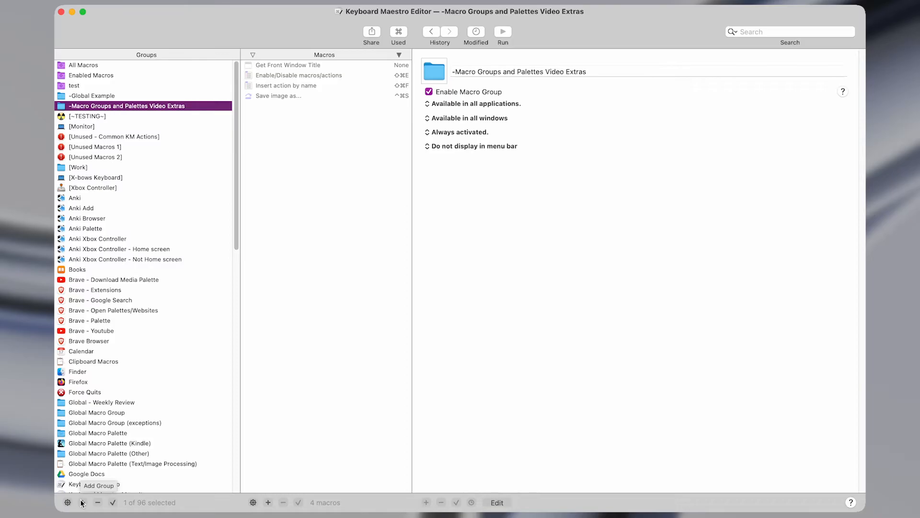
{"action": "key", "text": "super+shift+n"}
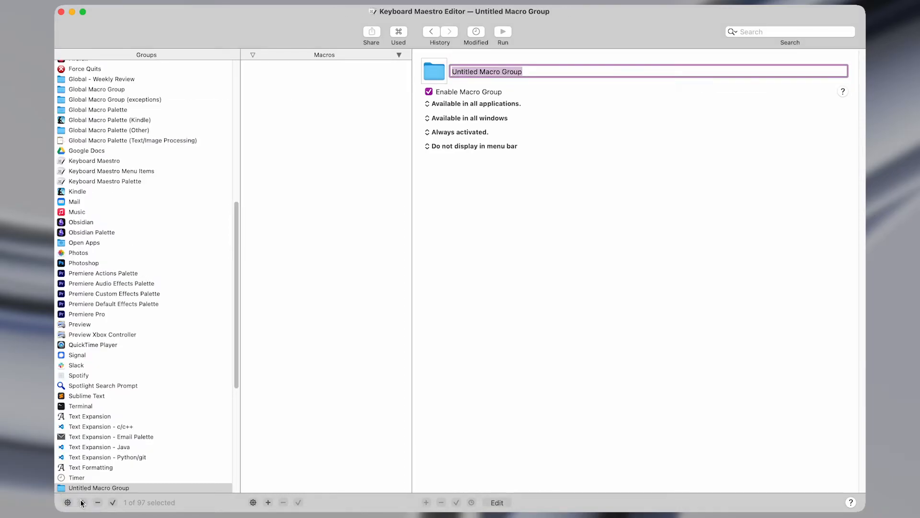
{"action": "key", "text": "alt+shift+2"}
{"action": "type", "text": "-Macro Groups and Palettes Video"}
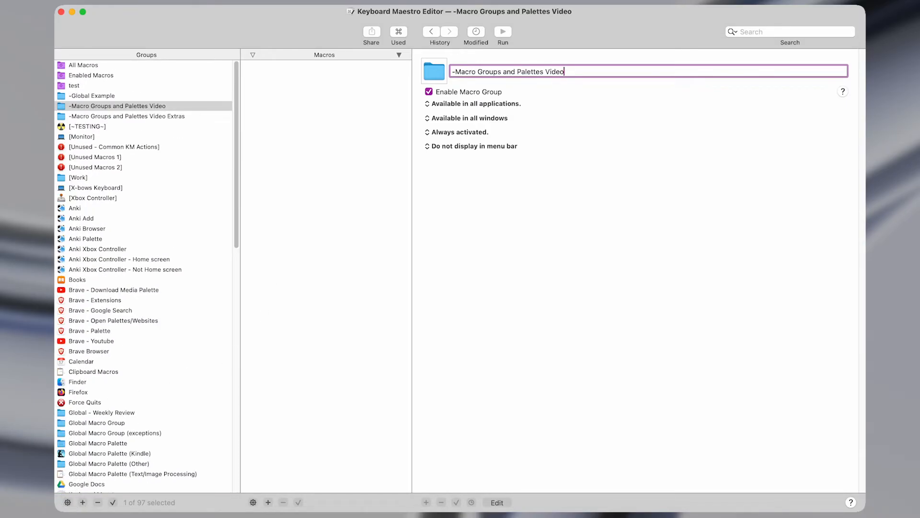
{"action": "left_click", "coordinate": [453, 72]}
{"action": "left_click", "coordinate": [124, 108]}
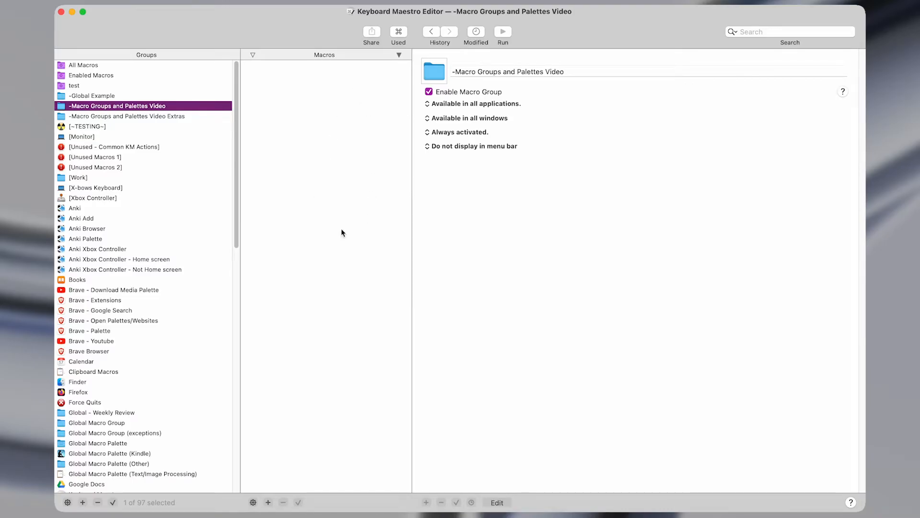
- Add four new untitled macros to the "-Macro Groups and Palettes Video" group
{"action": "key", "text": "super+n"}
{"action": "key", "text": "super+n"}
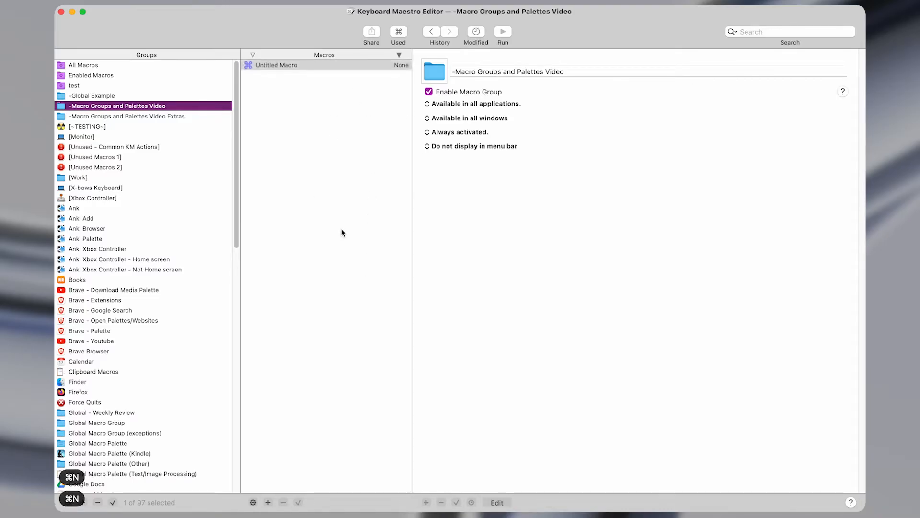
{"action": "key", "text": "super+n"}
{"action": "key", "text": "super+n"}
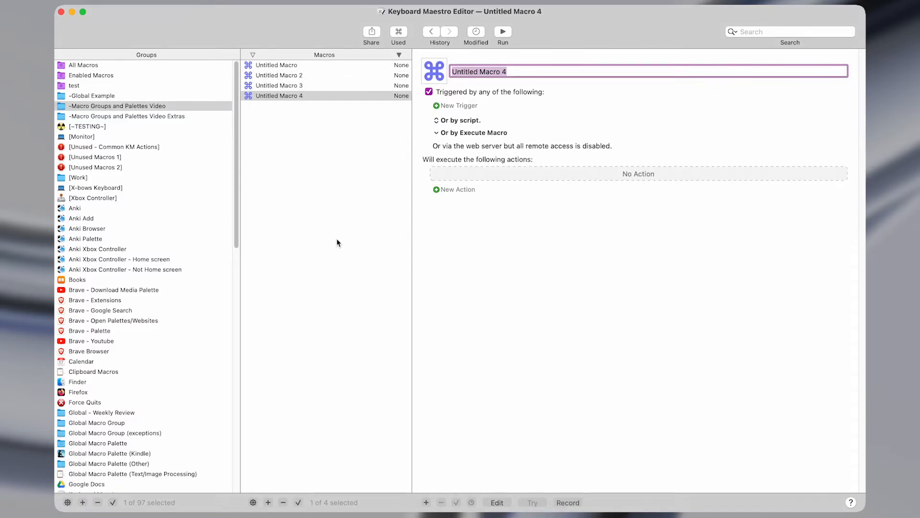
- Review the list of trigger types available for the first untitled macro without adding one
{"action": "left_click", "coordinate": [320, 69]}
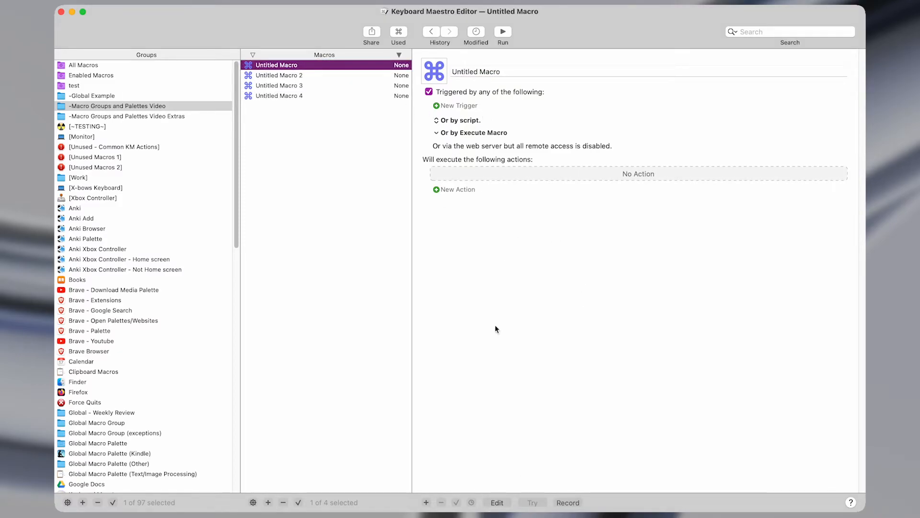
{"action": "left_click", "coordinate": [487, 109]}
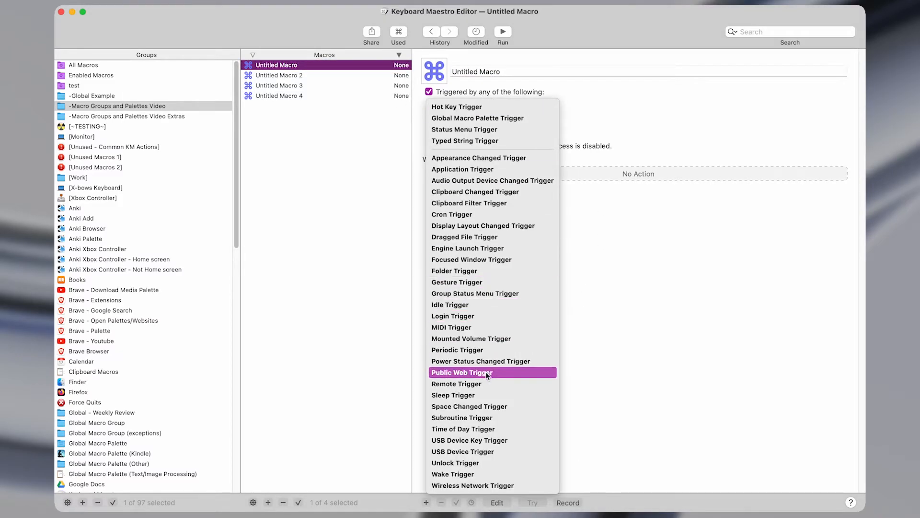
{"action": "left_click", "coordinate": [599, 304]}
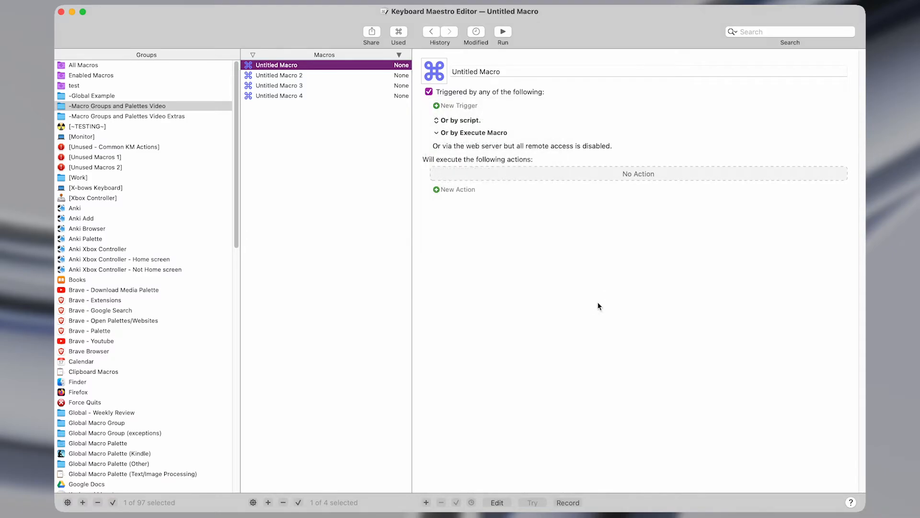
- Select the "-Macro Groups and Palettes Video" group and examine its application availability options
{"action": "left_click", "coordinate": [200, 107]}
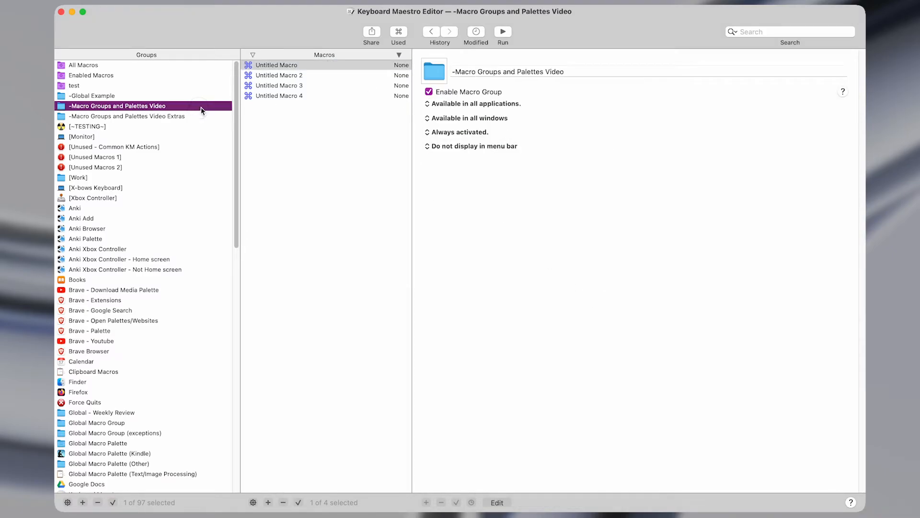
{"action": "left_click", "coordinate": [479, 106]}
{"action": "left_click", "coordinate": [472, 179]}
{"action": "left_click", "coordinate": [454, 106]}
{"action": "left_click", "coordinate": [449, 238]}
- Inspect the Global Macro Group and its Cancel All Macros macro, and return to the "-Macro Groups and Palettes Video" group
{"action": "left_click", "coordinate": [125, 422]}
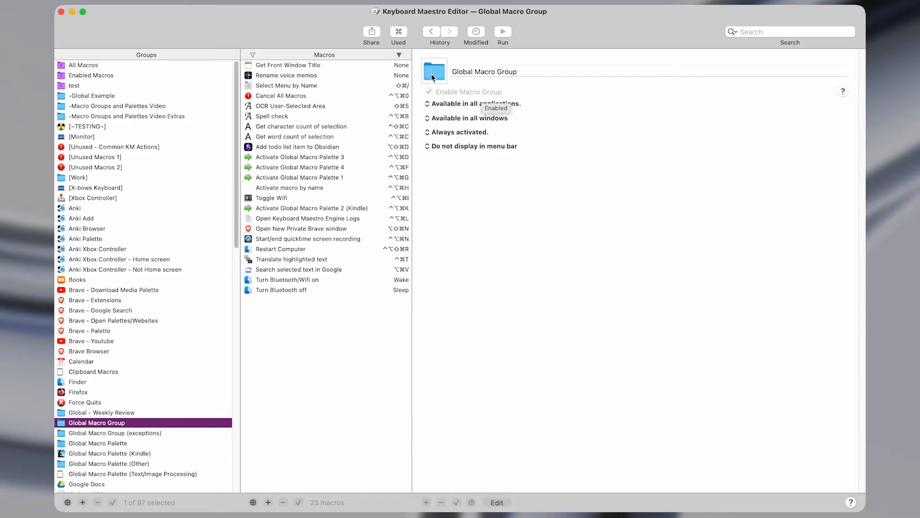
{"action": "left_click", "coordinate": [283, 96]}
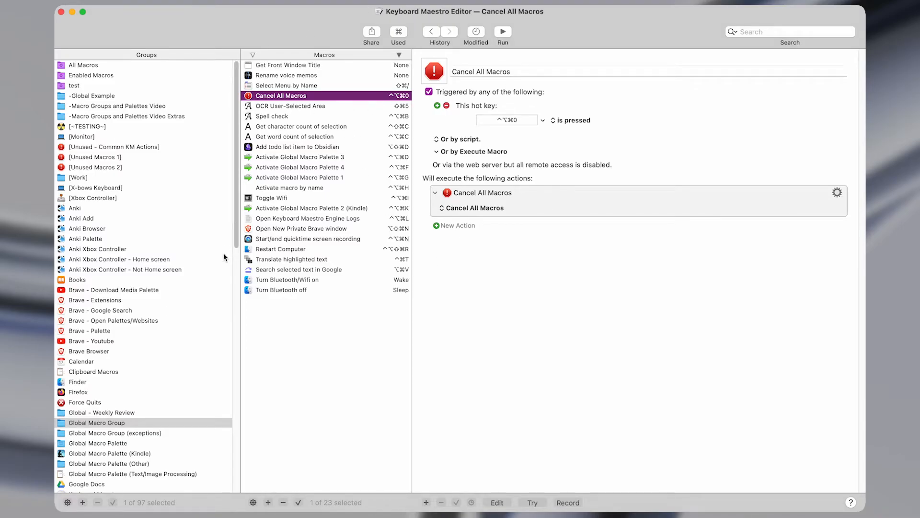
{"action": "left_click", "coordinate": [108, 107]}
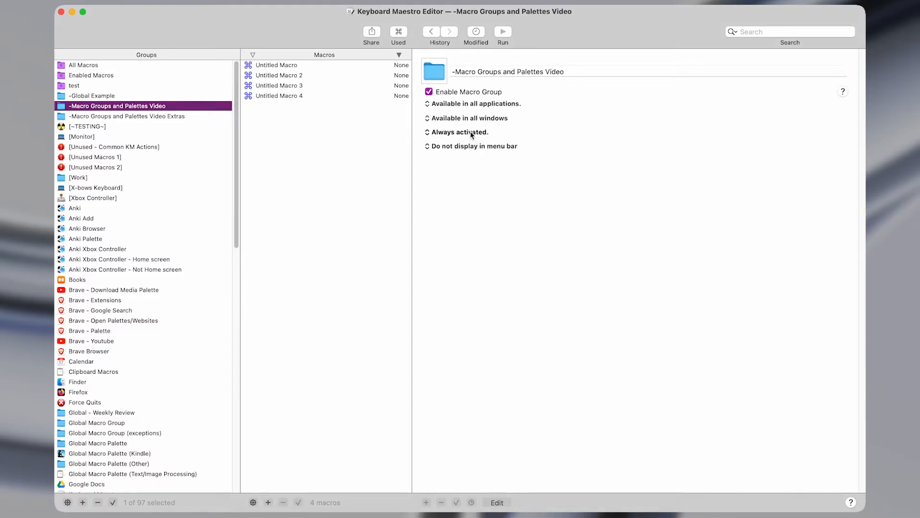
- Browse the internal, application and character icons, and set the macro group's icon to the yellow star
{"action": "left_click", "coordinate": [440, 76]}
{"action": "scroll", "coordinate": [437, 201], "scroll_direction": "down", "scroll_amount": 10}
{"action": "scroll", "coordinate": [444, 254], "scroll_direction": "up", "scroll_amount": 10}
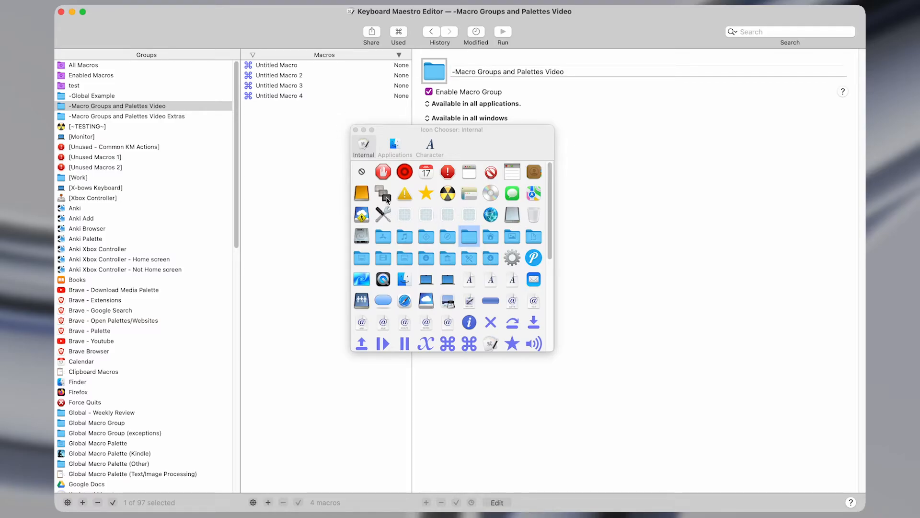
{"action": "left_click", "coordinate": [399, 157]}
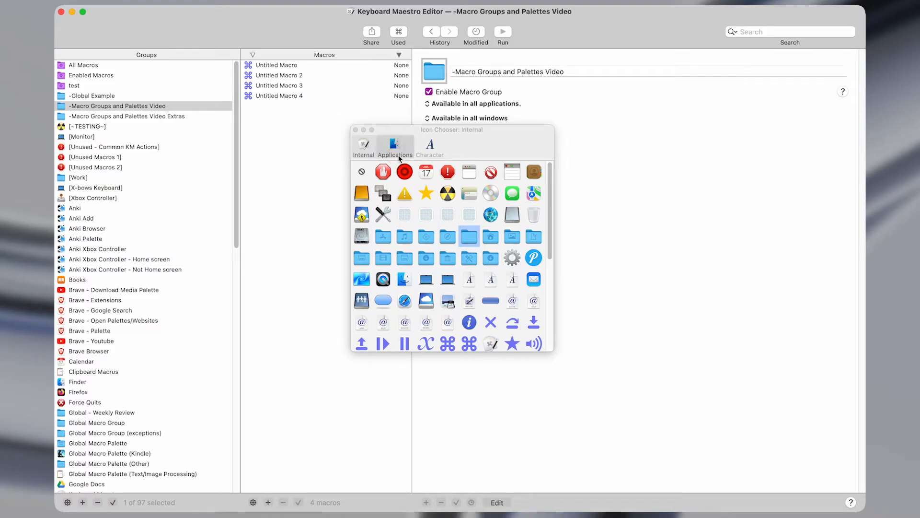
{"action": "left_click", "coordinate": [430, 148]}
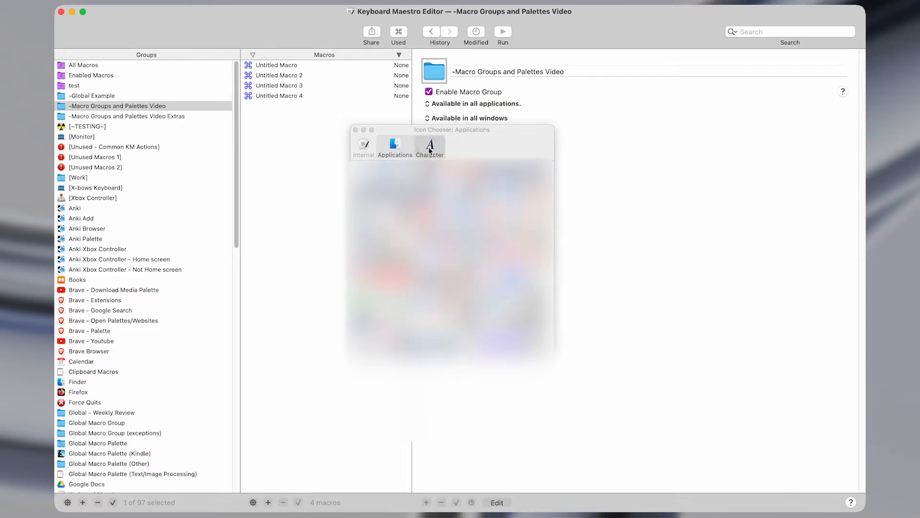
{"action": "scroll", "coordinate": [470, 339], "scroll_direction": "down", "scroll_amount": 10}
{"action": "left_click", "coordinate": [469, 365]}
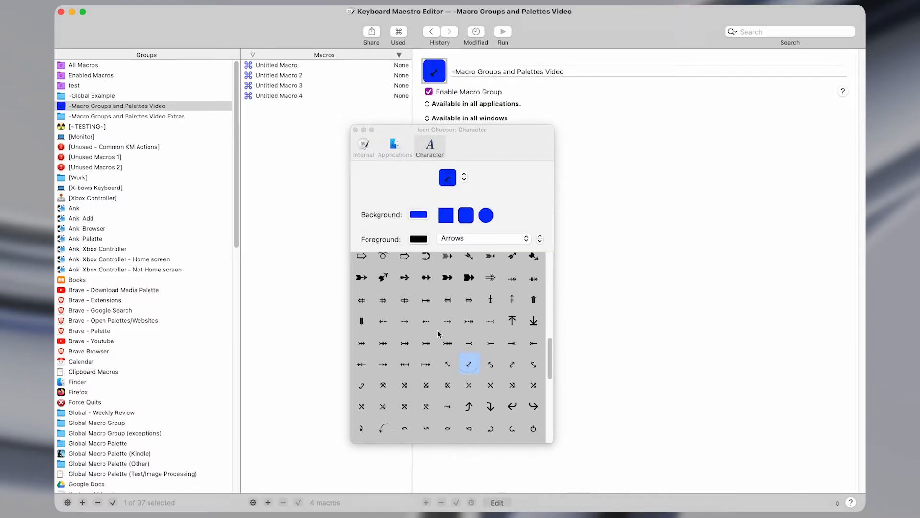
{"action": "left_click", "coordinate": [366, 152]}
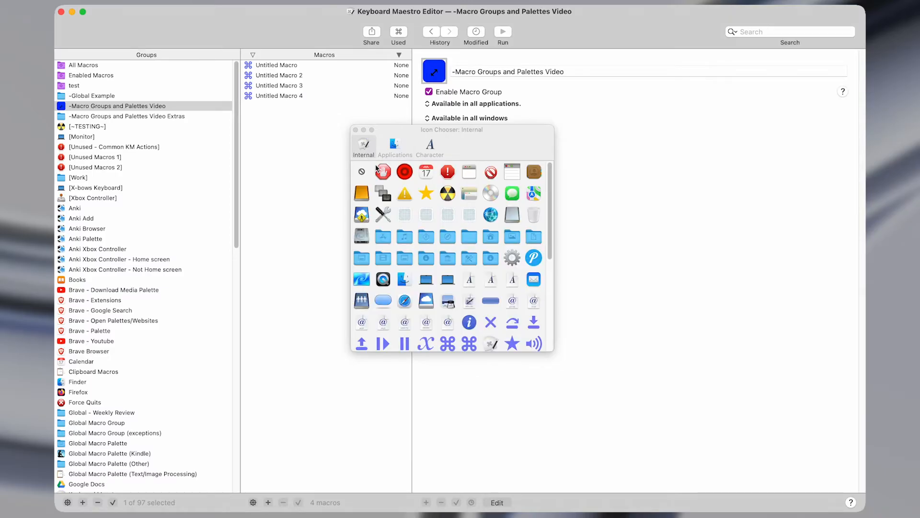
{"action": "left_click", "coordinate": [426, 193]}
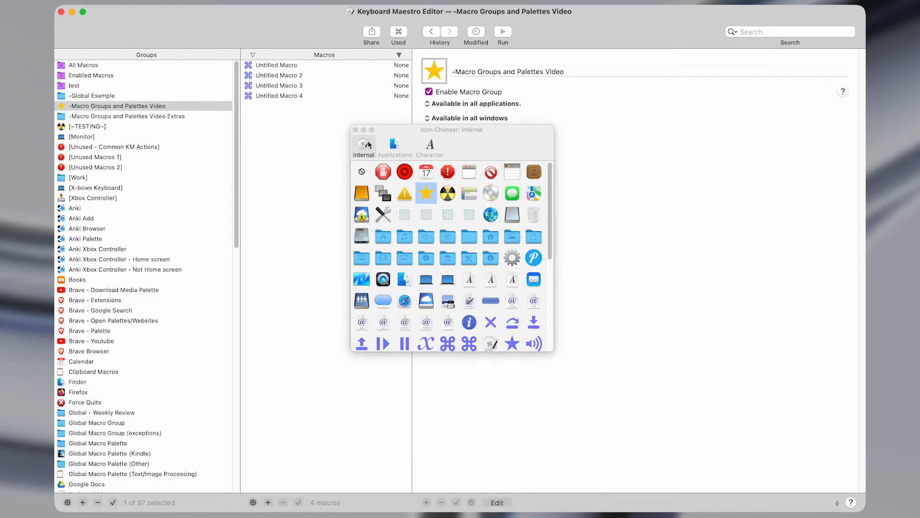
{"action": "left_click", "coordinate": [355, 130]}
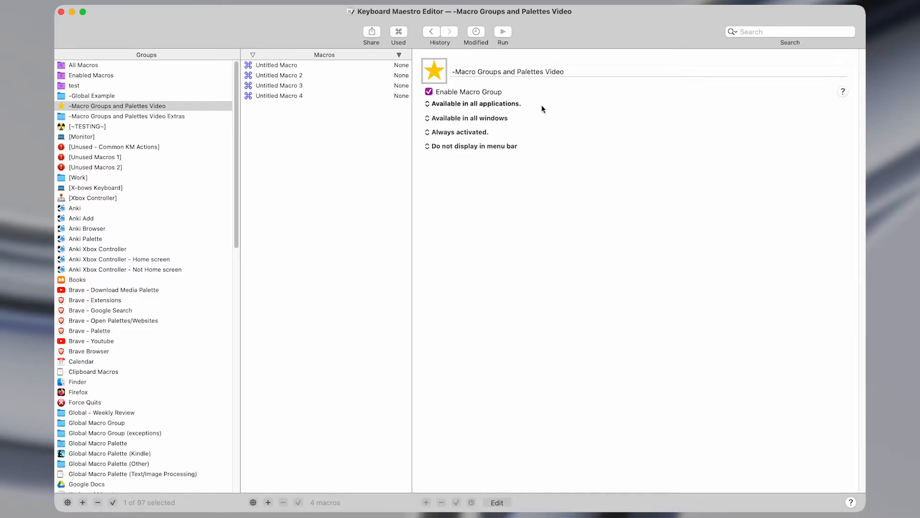
- View the application availability choices for the starred macro group without changing them
{"action": "left_click", "coordinate": [471, 106]}
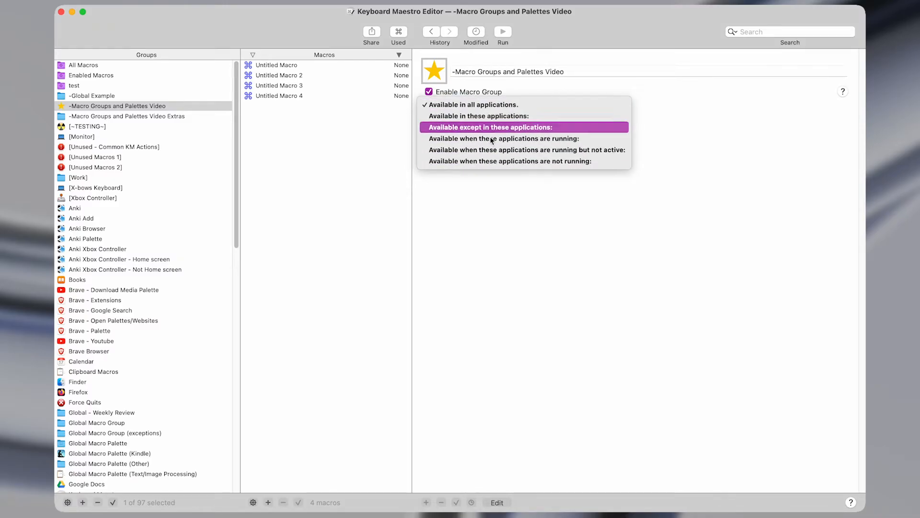
{"action": "left_click", "coordinate": [395, 137]}
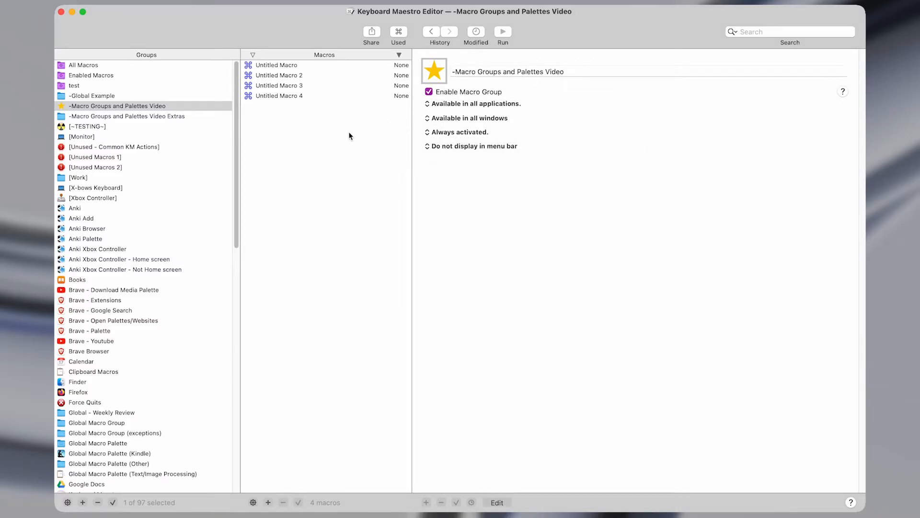
- Delete Untitled Macro 2, Untitled Macro 3 and Untitled Macro 4 from the group
{"action": "left_click", "coordinate": [331, 66]}
{"action": "key", "text": "Down"}
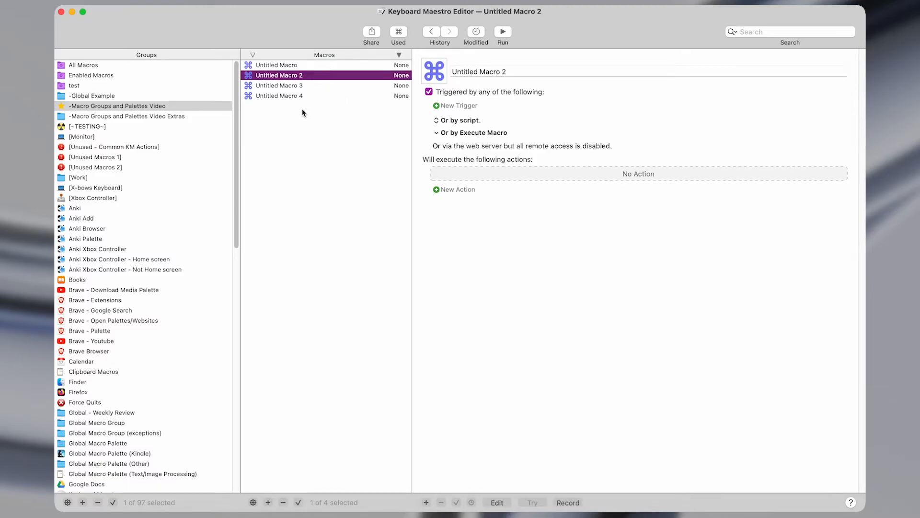
{"action": "left_click", "coordinate": [308, 97], "text": "shift"}
{"action": "key", "text": "super+BackSpace"}
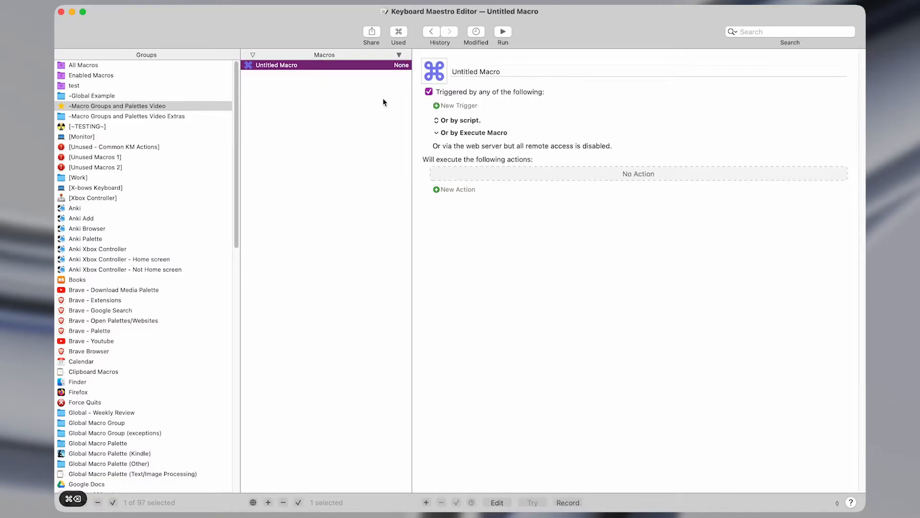
- Add a hot key trigger of Control+Option+Command+P to the remaining untitled macro
{"action": "left_click", "coordinate": [468, 104]}
{"action": "left_click", "coordinate": [478, 115]}
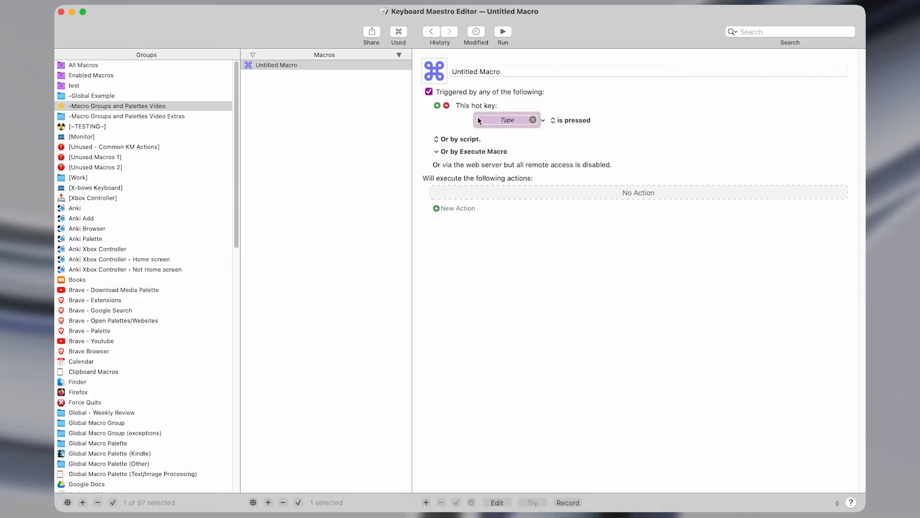
{"action": "key", "text": "ctrl+alt+super+p"}
- Insert a Display Text action into the macro with the text "Test"
{"action": "key", "text": "shift+super+f"}
{"action": "type", "text": "displ"}
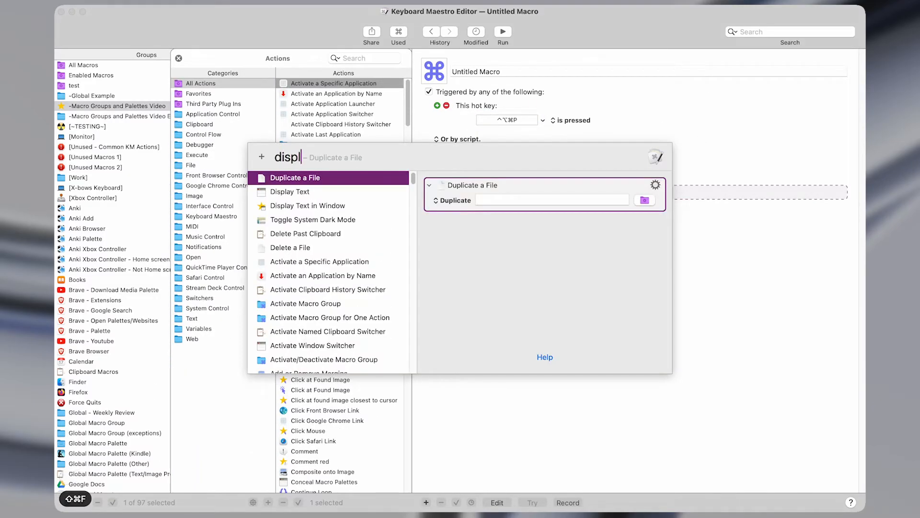
{"action": "type", "text": "a"}
{"action": "key", "text": "Down"}
{"action": "key", "text": "Down"}
{"action": "key", "text": "Return"}
{"action": "type", "text": "Test"}
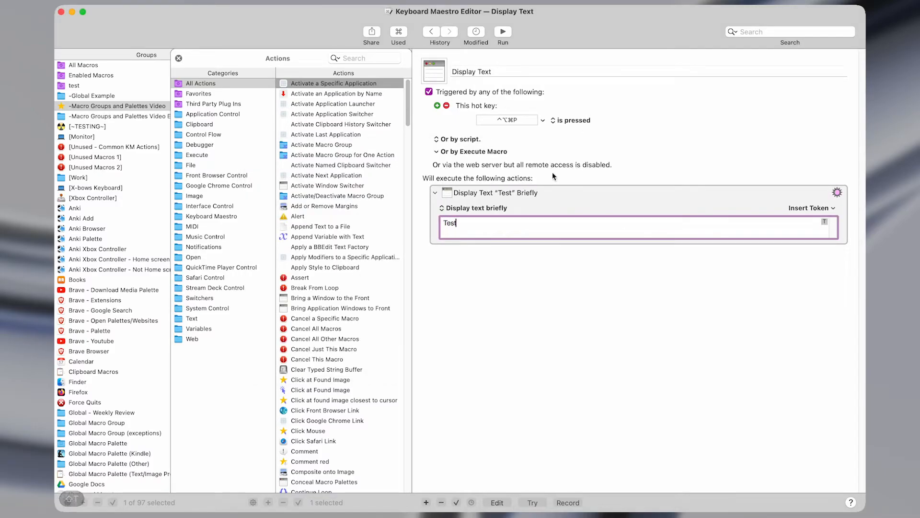
- Set the action to display text large, close the actions list and test the macro with its hot key
{"action": "left_click", "coordinate": [484, 208]}
{"action": "left_click", "coordinate": [499, 221]}
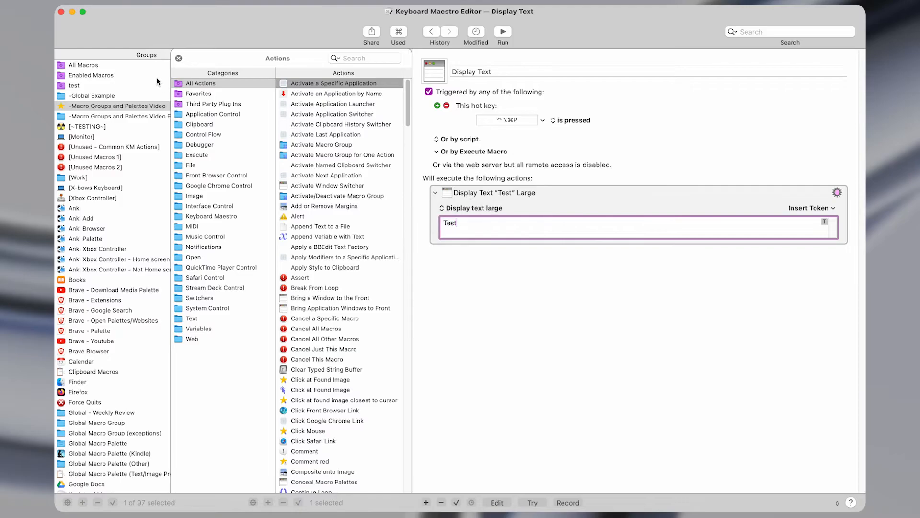
{"action": "left_click", "coordinate": [389, 105]}
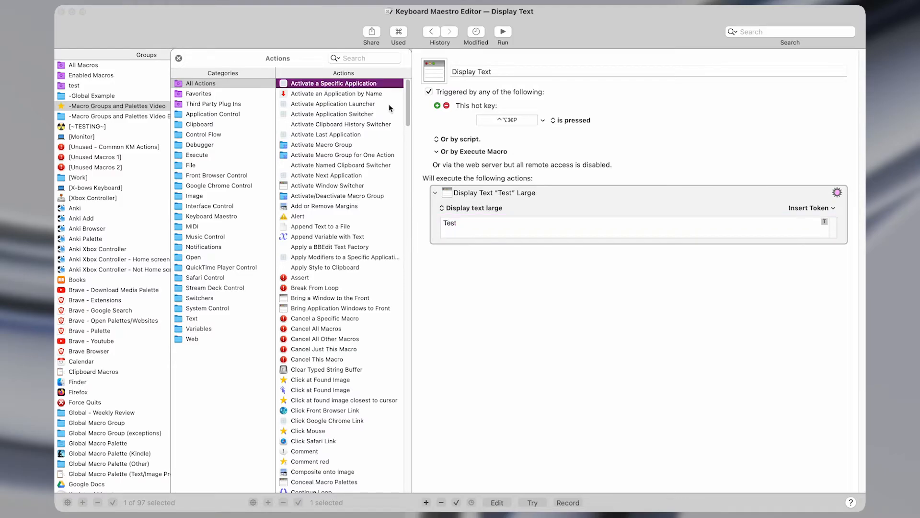
{"action": "left_click", "coordinate": [178, 58]}
{"action": "left_click", "coordinate": [590, 209]}
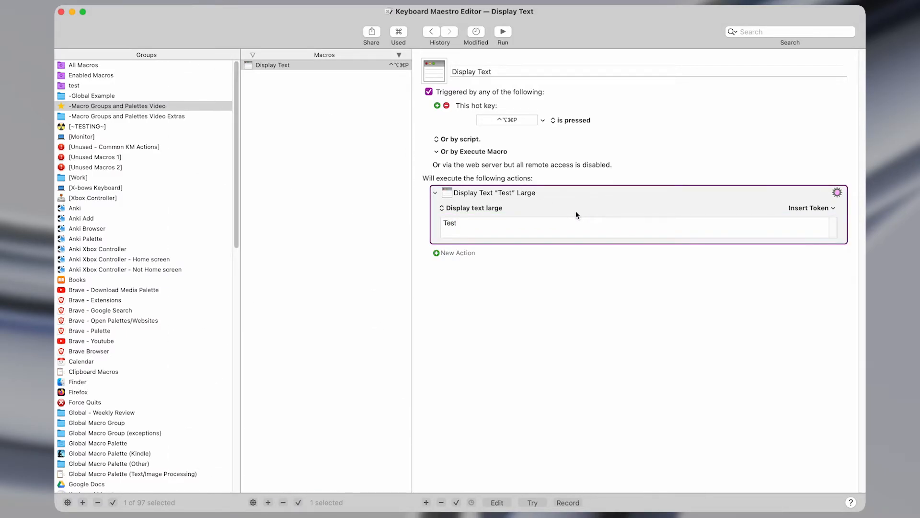
{"action": "key", "text": "ctrl+alt+super+p"}
- Go back to the "-Macro Groups and Palettes Video" group and check its application availability, keeping all applications
{"action": "left_click", "coordinate": [152, 106]}
{"action": "left_click", "coordinate": [429, 104]}
{"action": "left_click", "coordinate": [450, 103]}
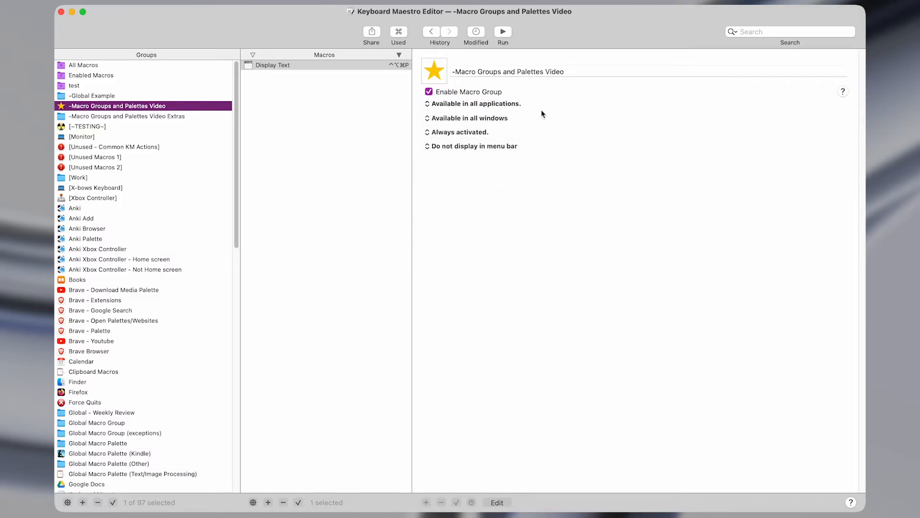
- Test the Display Text macro's hot key in Brave Browser and return to Keyboard Maestro
{"action": "key", "text": "ctrl+alt+x"}
{"action": "key", "text": "ctrl+alt+super+p"}
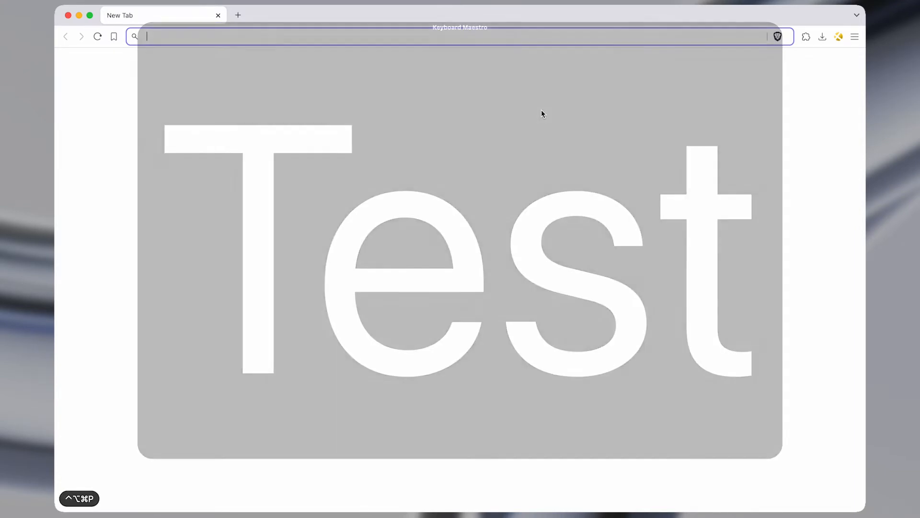
{"action": "key", "text": "ctrl+alt+w"}
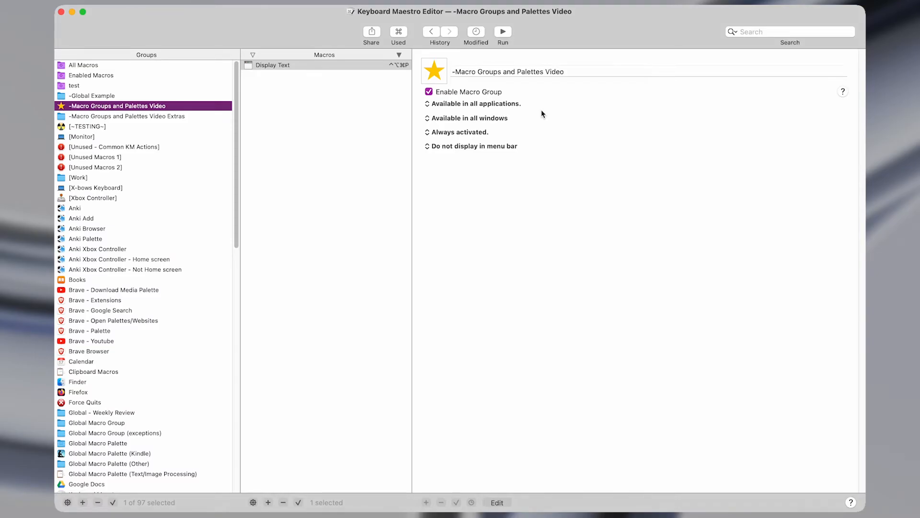
- Limit the "-Macro Groups and Palettes Video" group to these applications, adding Brave Browser to the list
{"action": "left_click", "coordinate": [476, 104]}
{"action": "left_click", "coordinate": [480, 115]}
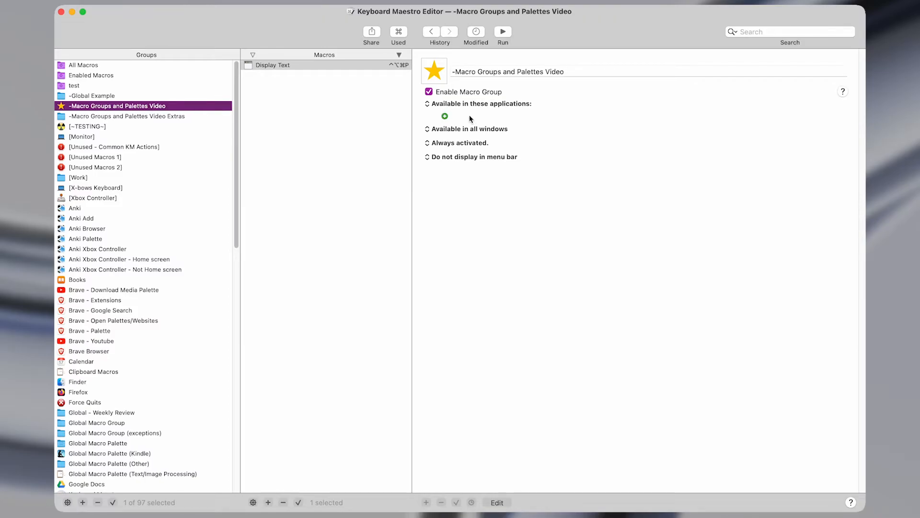
{"action": "left_click", "coordinate": [444, 117]}
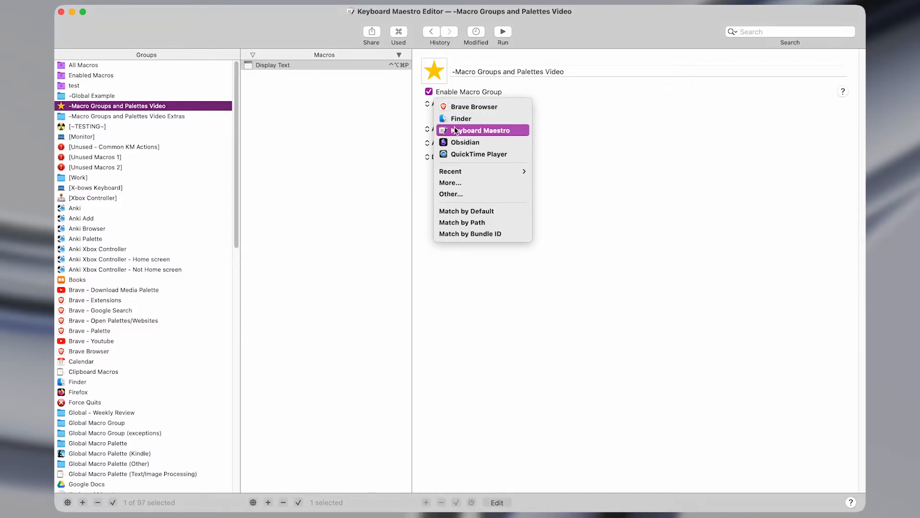
{"action": "left_click", "coordinate": [463, 106]}
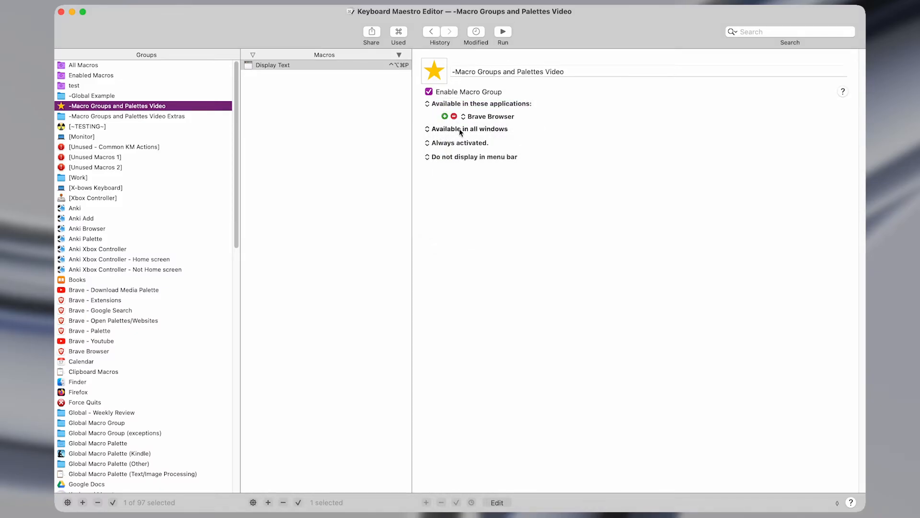
{"action": "left_click", "coordinate": [483, 210]}
- Try the Display Text hot key in Brave Browser and again in Keyboard Maestro to check the group's application restriction
{"action": "key", "text": "ctrl+alt+x"}
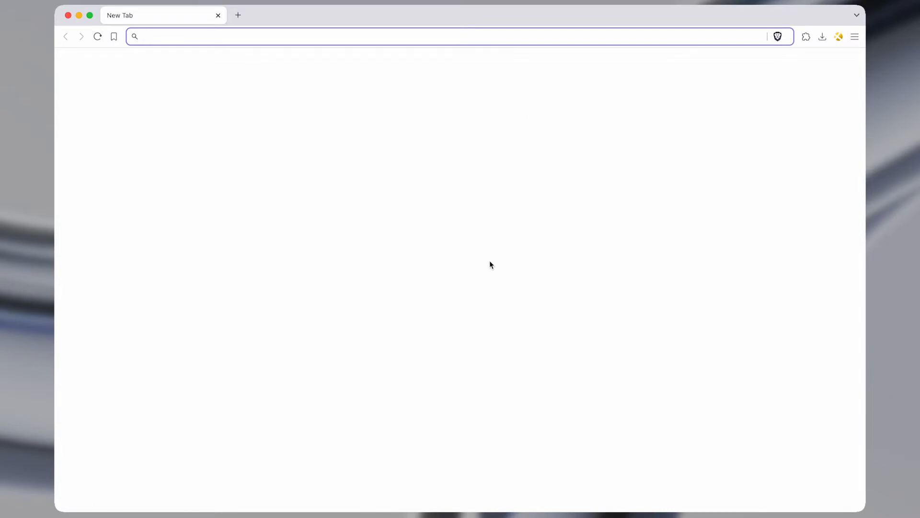
{"action": "key", "text": "ctrl+alt+super+p"}
{"action": "key", "text": "ctrl+alt+super+p"}
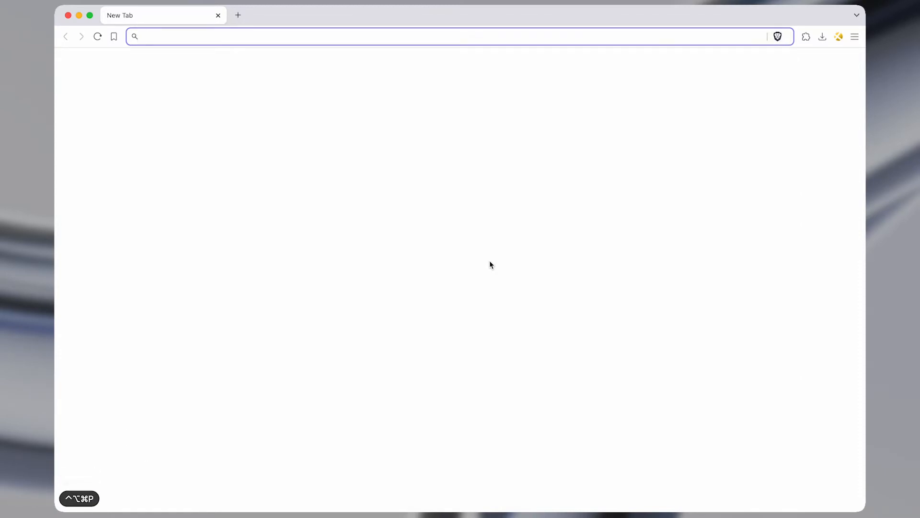
{"action": "key", "text": "ctrl+alt+w"}
{"action": "key", "text": "ctrl+alt+super+p"}
{"action": "key", "text": "ctrl+alt+super+p"}
{"action": "key", "text": "ctrl+alt+super+p"}
{"action": "key", "text": "ctrl+alt+super+p"}
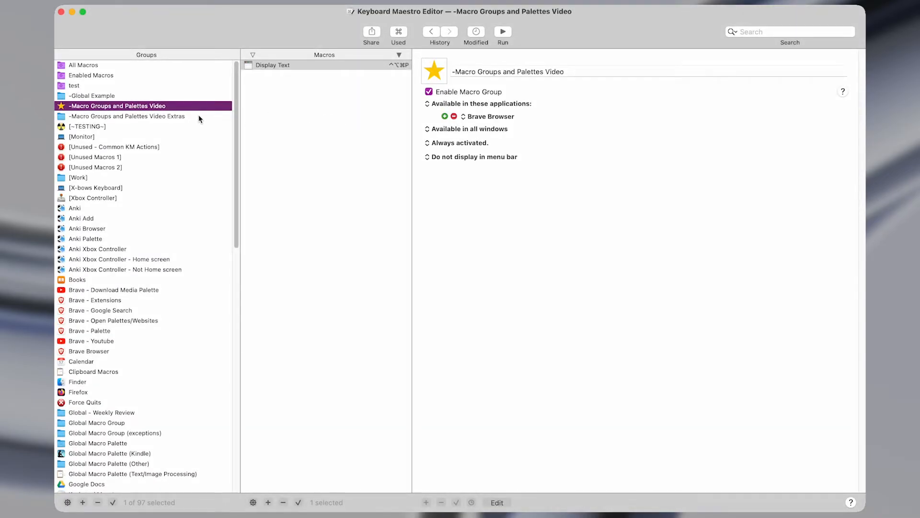
- Move the "Save image as..." macro from the Extras group into "-Macro Groups and Palettes Video", enable it and review its actions
{"action": "left_click", "coordinate": [199, 119]}
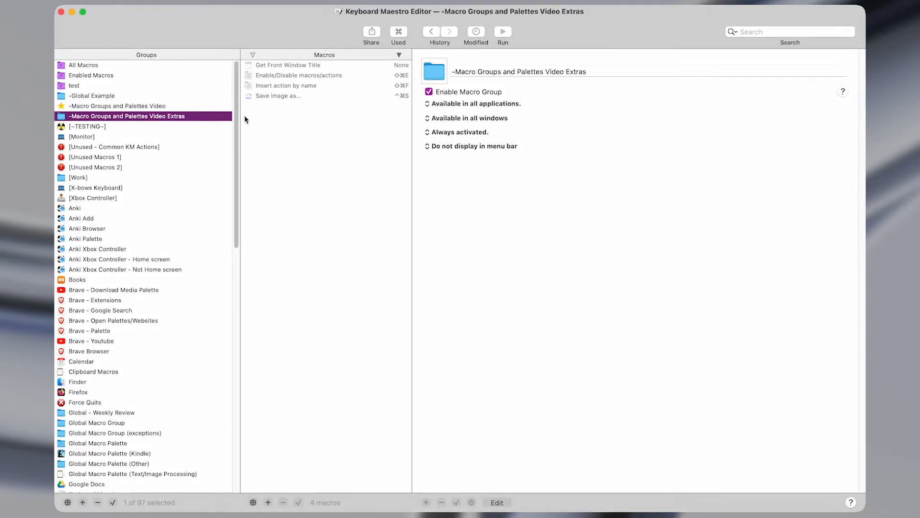
{"action": "left_click_drag", "start_coordinate": [303, 95], "coordinate": [142, 106]}
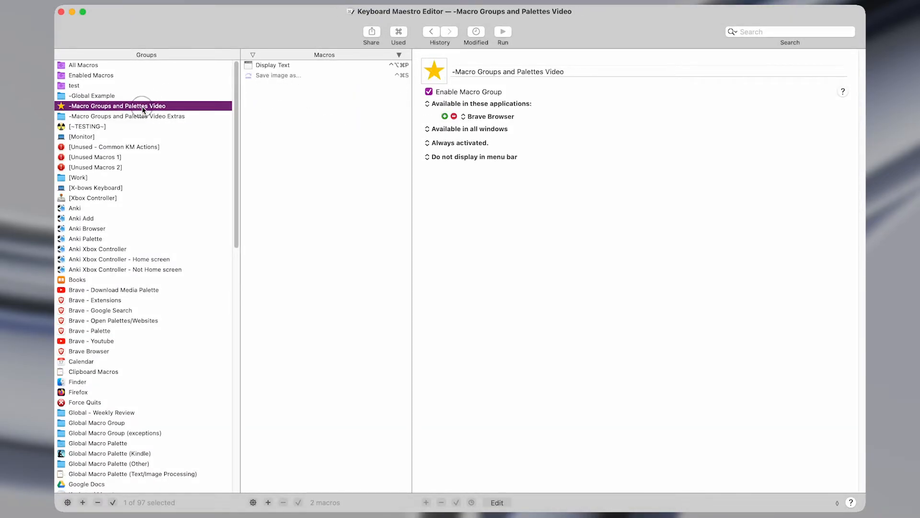
{"action": "left_click", "coordinate": [280, 76]}
{"action": "key", "text": "shift+super+e"}
{"action": "scroll", "coordinate": [616, 298], "scroll_direction": "down", "scroll_amount": 3}
{"action": "scroll", "coordinate": [618, 302], "scroll_direction": "up", "scroll_amount": 3}
{"action": "scroll", "coordinate": [580, 245], "scroll_direction": "down", "scroll_amount": 2}
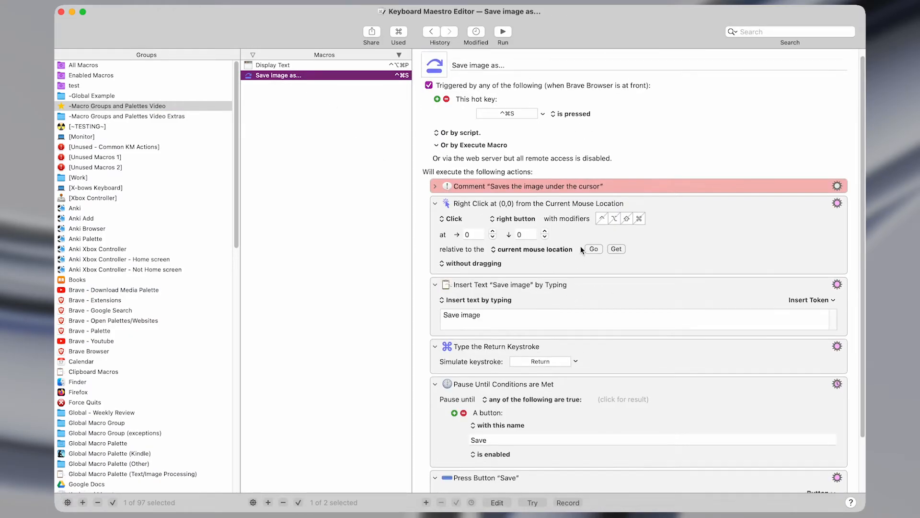
{"action": "scroll", "coordinate": [566, 266], "scroll_direction": "up", "scroll_amount": 2}
{"action": "scroll", "coordinate": [563, 275], "scroll_direction": "down", "scroll_amount": 2}
{"action": "scroll", "coordinate": [560, 283], "scroll_direction": "up", "scroll_amount": 2}
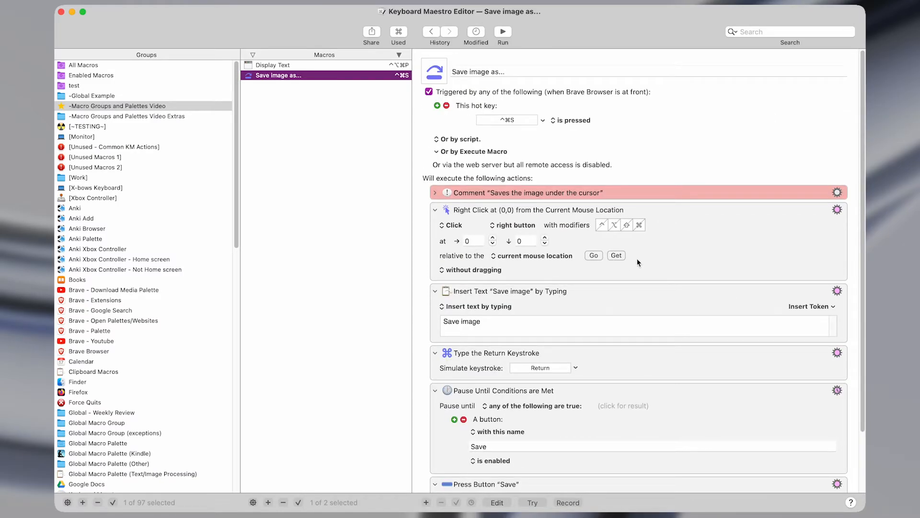
- Switch to Brave Browser and manually save the displayed image as channels4_profile.jpg in Downloads
{"action": "left_click", "coordinate": [624, 270]}
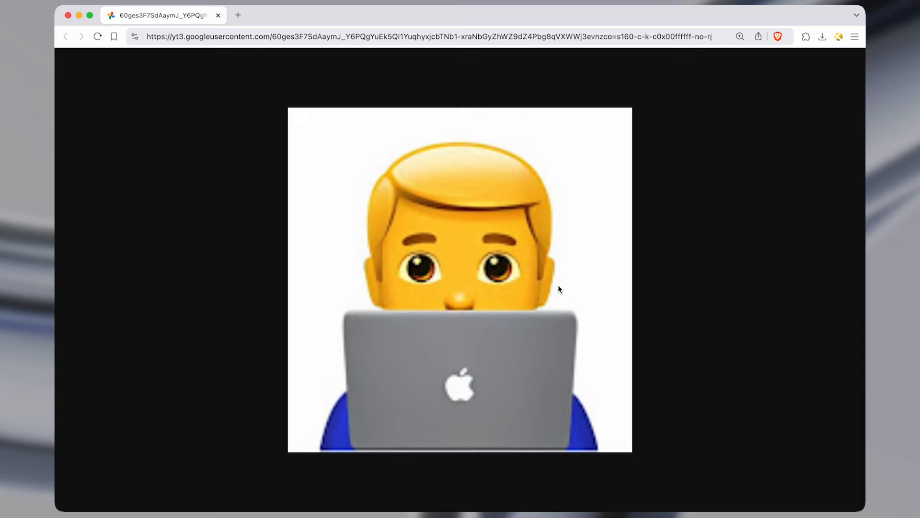
{"action": "right_click", "coordinate": [558, 286]}
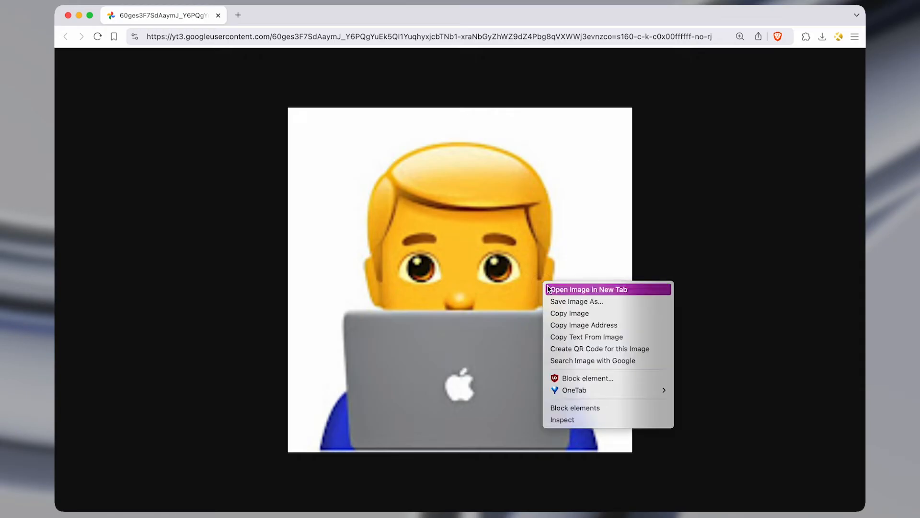
{"action": "left_click", "coordinate": [559, 303]}
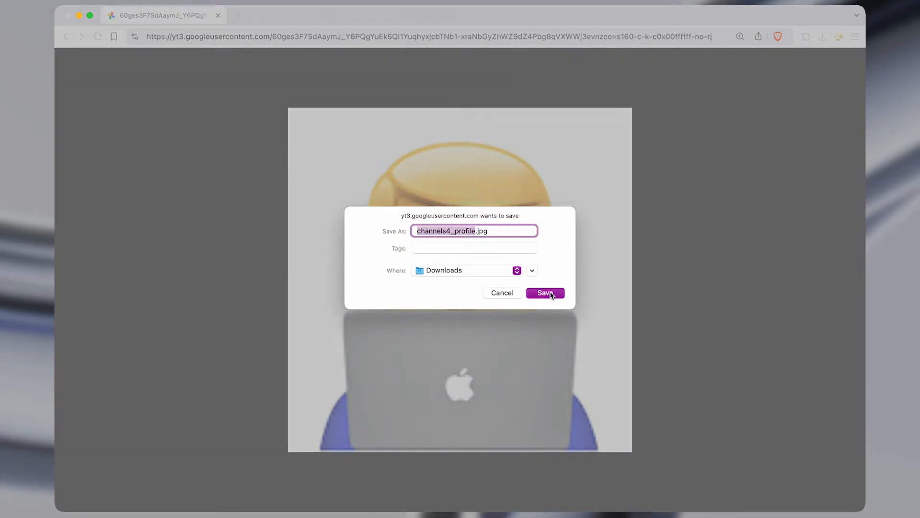
{"action": "left_click", "coordinate": [552, 293]}
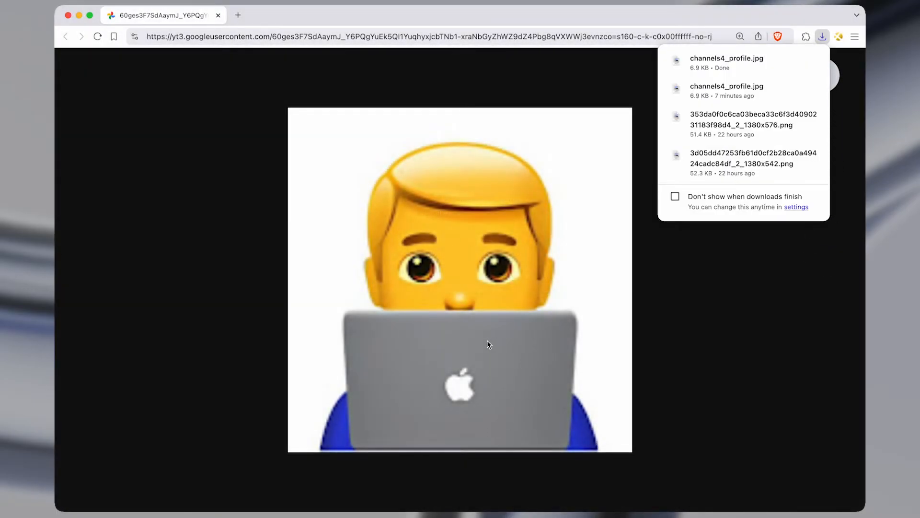
- Delete channels4_profile.jpg from the Downloads folder in Finder and return to the image in Brave Browser
{"action": "key", "text": "alt+space"}
{"action": "key", "text": "super+alt+l"}
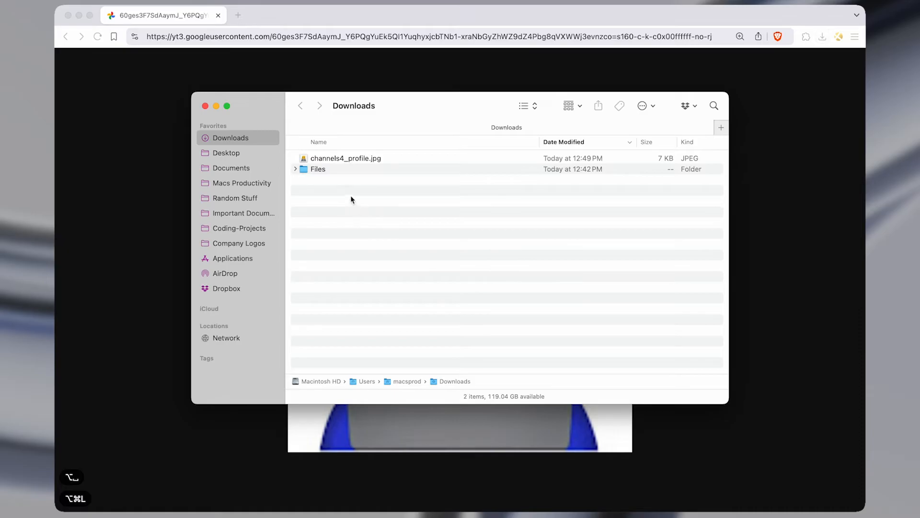
{"action": "left_click", "coordinate": [358, 162]}
{"action": "key", "text": "super+BackSpace"}
{"action": "left_click", "coordinate": [422, 436]}
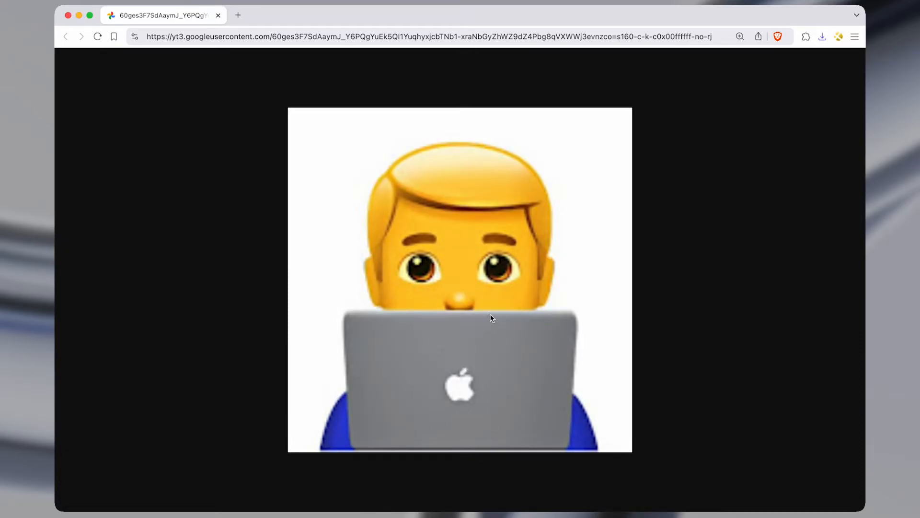
- Run the "Save image as..." macro with its hot key on the image in Brave Browser
{"action": "key", "text": "ctrl+super+s"}
{"action": "right_click", "coordinate": [475, 254]}
{"action": "key", "text": "shift+s"}
{"action": "key", "text": "Return"}
- Open the Downloads folder in Finder and preview the image saved by the macro
{"action": "key", "text": "alt+space"}
{"action": "key", "text": "super+alt+l"}
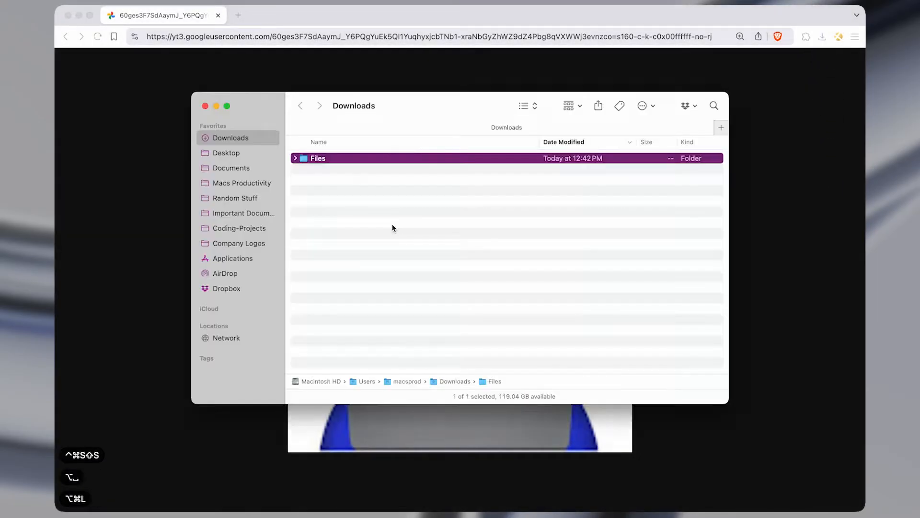
{"action": "left_click", "coordinate": [364, 162]}
{"action": "key", "text": "space"}
{"action": "key", "text": "space"}
- Return to Keyboard Maestro and add Firefox to the applications in which the "-Macro Groups and Palettes Video" group is available
{"action": "key", "text": "ctrl+alt+w"}
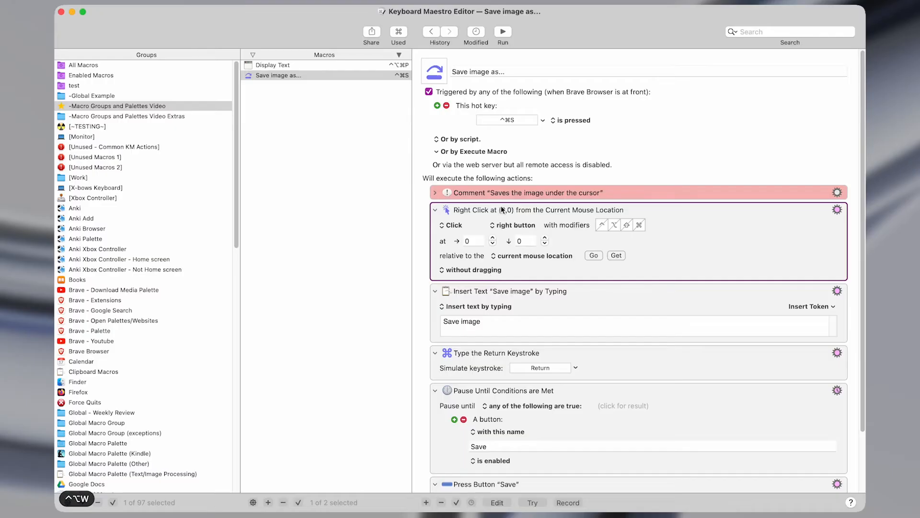
{"action": "scroll", "coordinate": [568, 294], "scroll_direction": "down", "scroll_amount": 1}
{"action": "scroll", "coordinate": [580, 271], "scroll_direction": "up", "scroll_amount": 1}
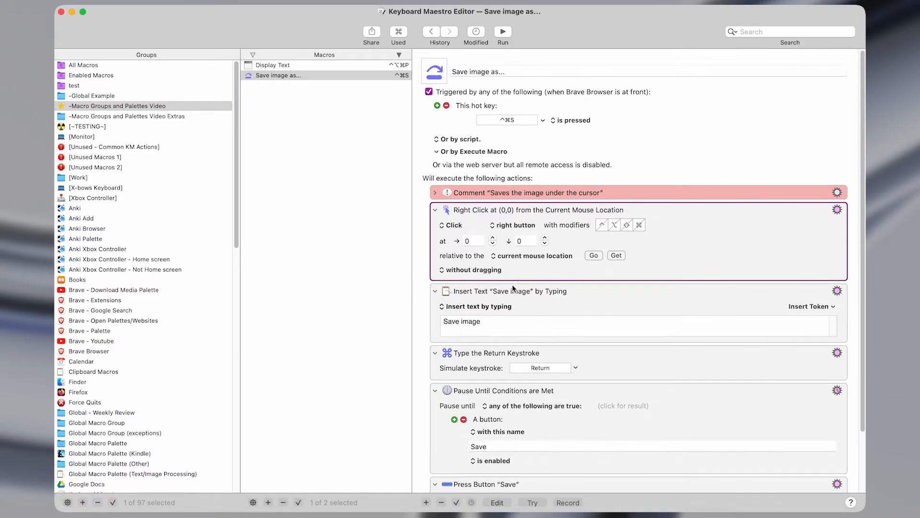
{"action": "left_click", "coordinate": [226, 105]}
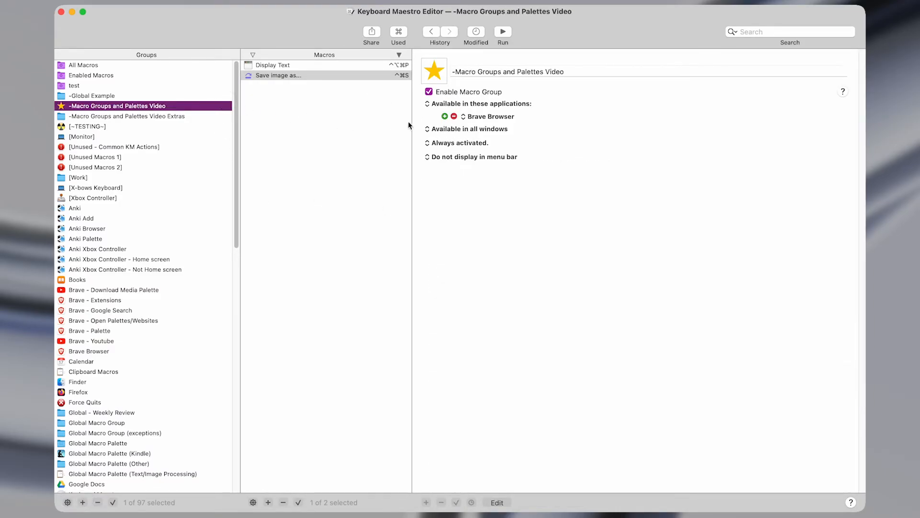
{"action": "left_click", "coordinate": [445, 116]}
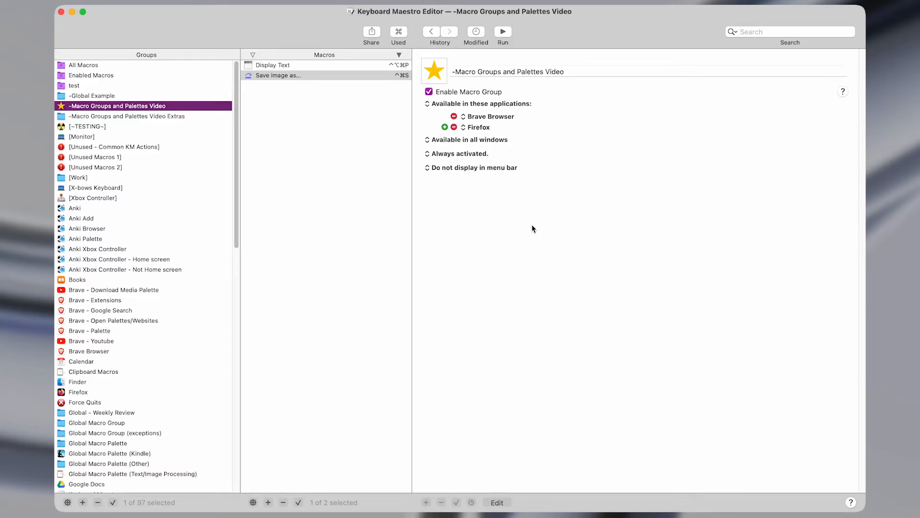
- Try the "Save image as..." macro's hot key repeatedly inside Keyboard Maestro
{"action": "key", "text": "ctrl+super+s"}
{"action": "key", "text": "ctrl+super+s"}
{"action": "key", "text": "ctrl+super+s"}
{"action": "key", "text": "ctrl+super+s"}
{"action": "key", "text": "ctrl+super+s"}
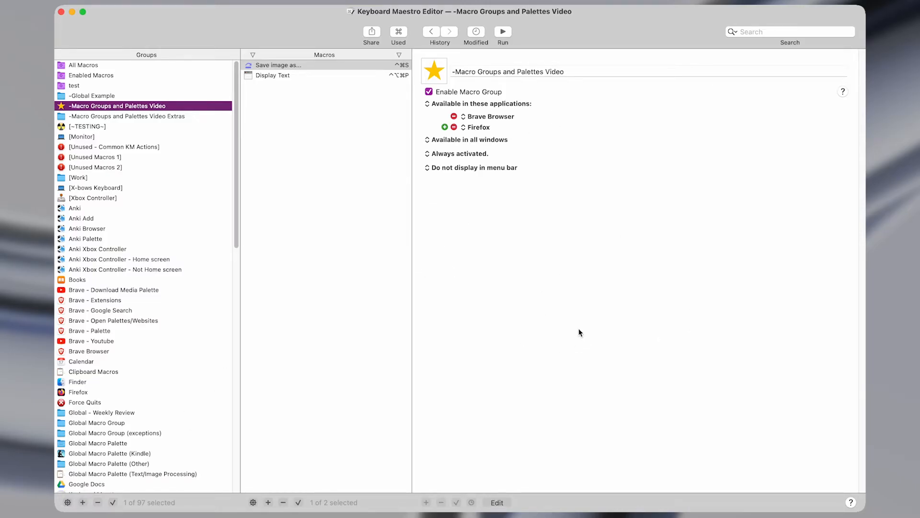
- Switch to Brave Browser, save the image with the "Save image as..." macro's hot key and return to Keyboard Maestro
{"action": "key", "text": "ctrl+alt+x"}
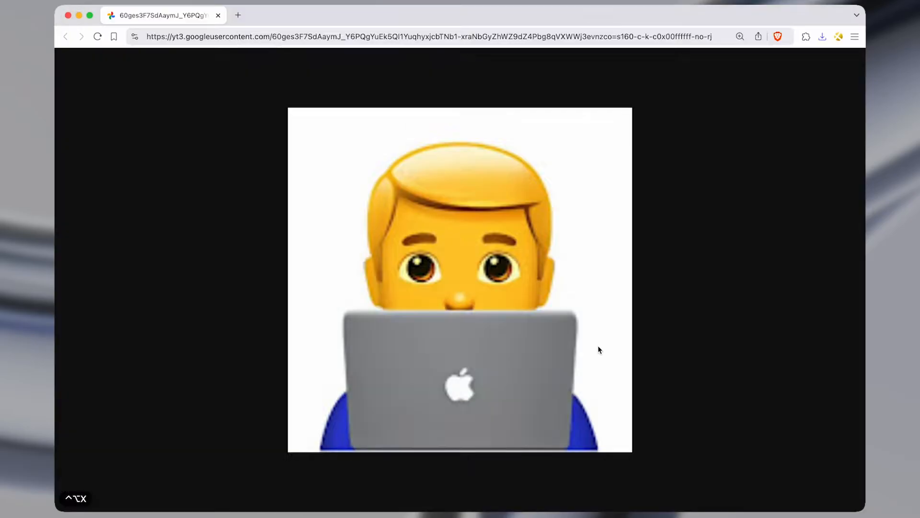
{"action": "key", "text": "ctrl+super+s"}
{"action": "left_click", "coordinate": [544, 297]}
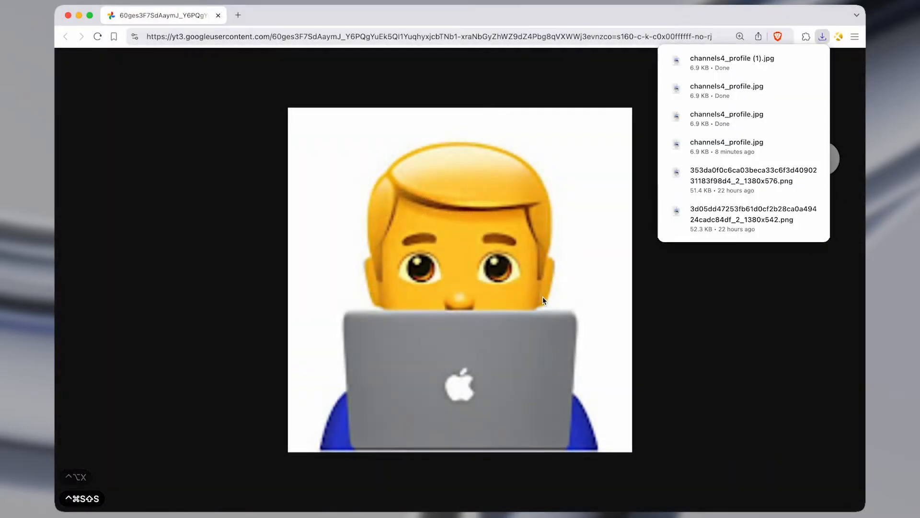
{"action": "key", "text": "super+Tab"}
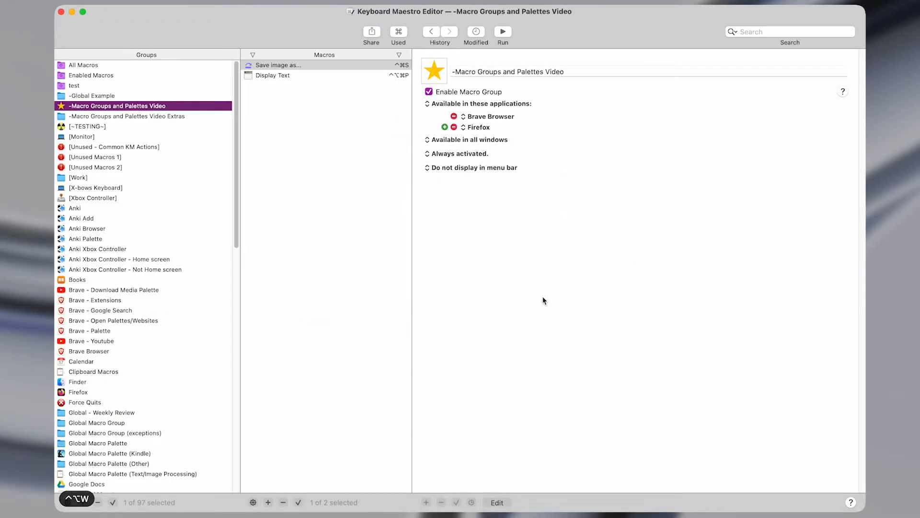
- Make the group available except in Brave Browser and Firefox, and test the Display Text macro's hot key in Keyboard Maestro
{"action": "left_click", "coordinate": [505, 105]}
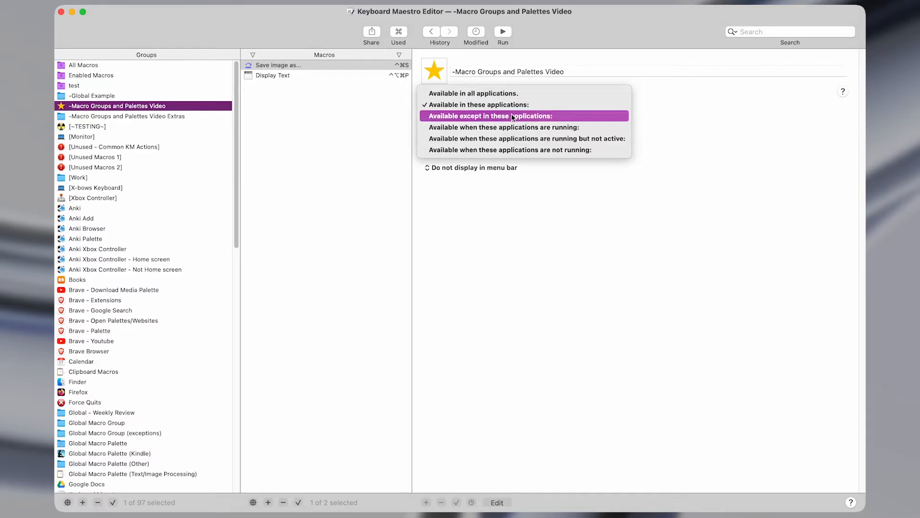
{"action": "left_click", "coordinate": [446, 116]}
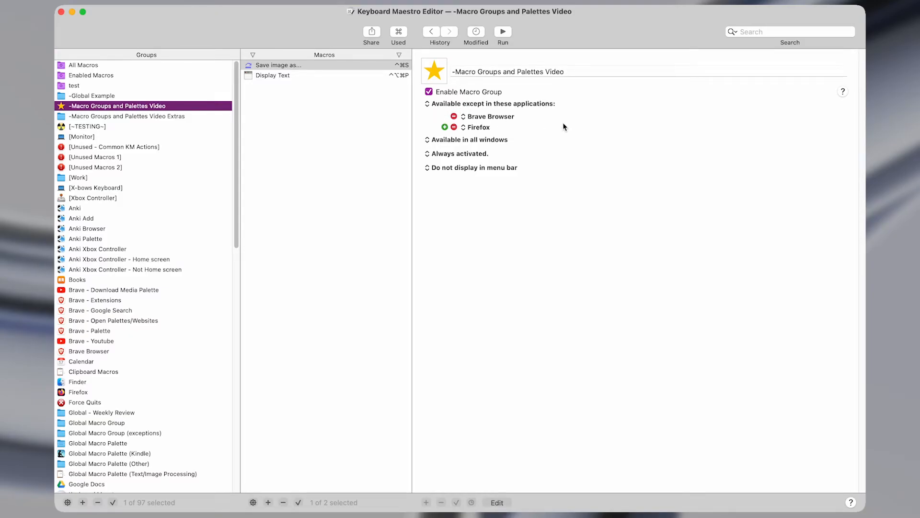
{"action": "left_click", "coordinate": [331, 76]}
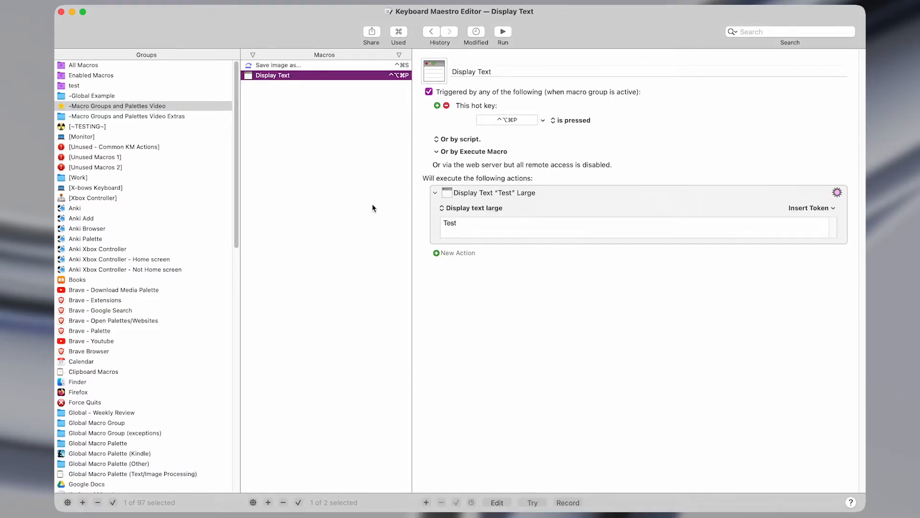
{"action": "key", "text": "ctrl+alt+super+p"}
{"action": "key", "text": "ctrl+alt+super+p"}
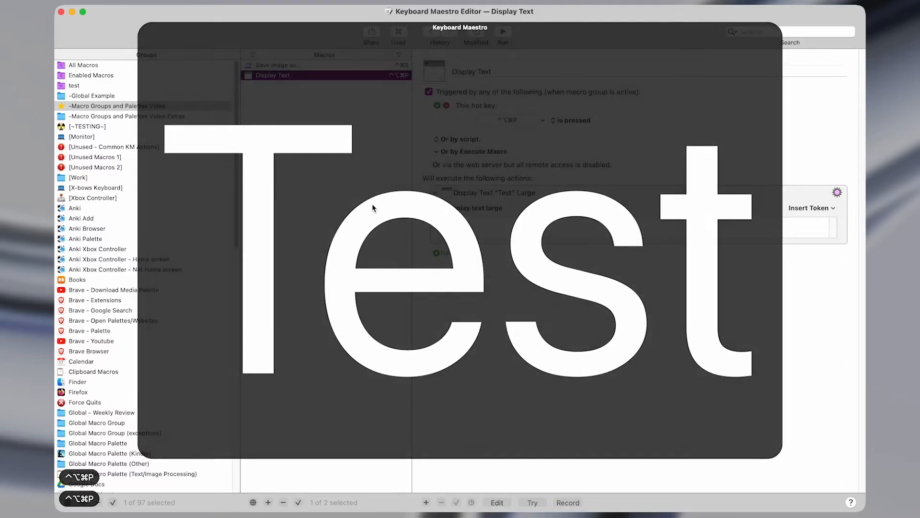
- Try the Display Text hot key in Brave Browser on the image tab and on a new tab
{"action": "key", "text": "ctrl+alt+x"}
{"action": "key", "text": "ctrl+alt+super+p"}
{"action": "key", "text": "ctrl+alt+super+p"}
{"action": "key", "text": "ctrl+alt+super+p"}
{"action": "key", "text": "super+t"}
{"action": "key", "text": "ctrl+alt+super+p"}
{"action": "key", "text": "ctrl+alt+super+p"}
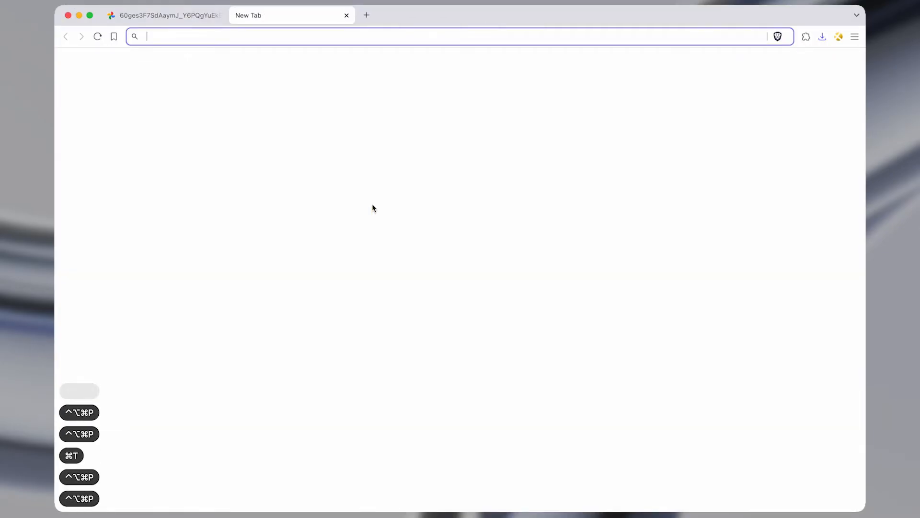
- Close the image tab in Brave Browser and return to the "-Macro Groups and Palettes Video" group settings in Keyboard Maestro
{"action": "key", "text": "alt+super+Left"}
{"action": "key", "text": "super+w"}
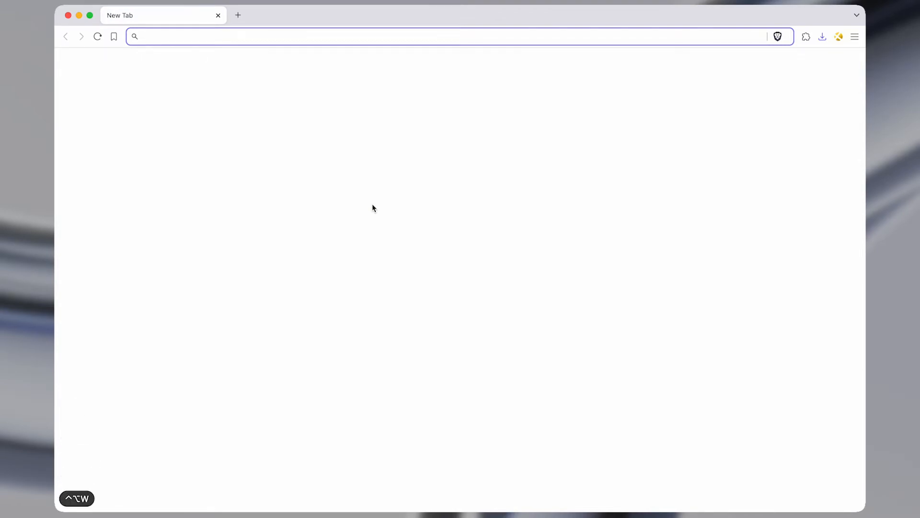
{"action": "key", "text": "ctrl+alt+w"}
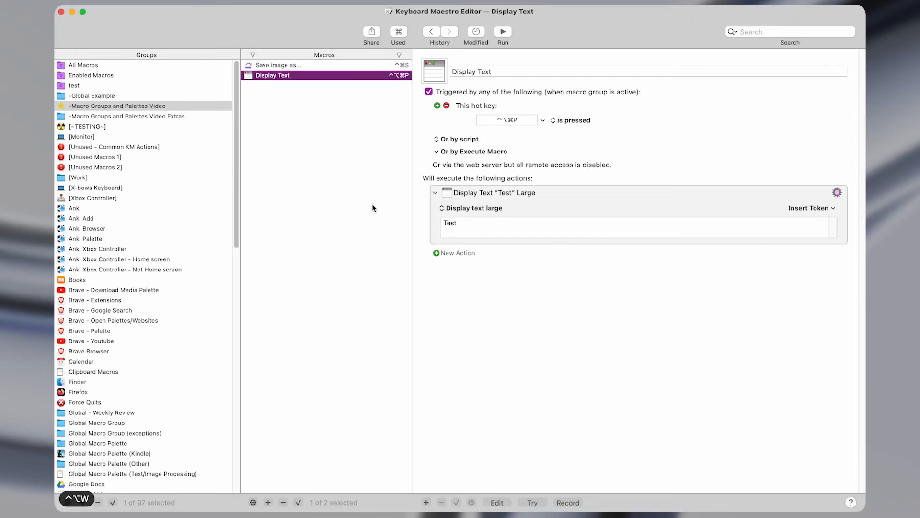
{"action": "left_click", "coordinate": [221, 108]}
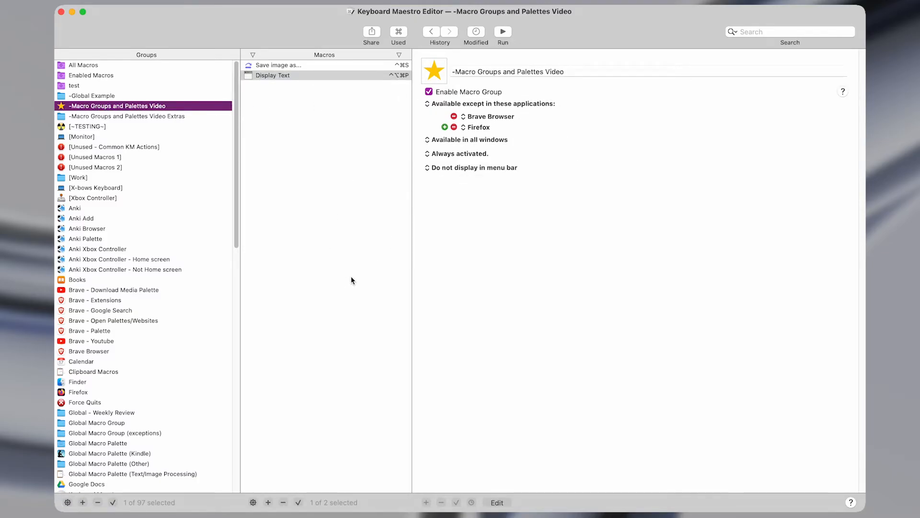
- Make the "-Macro Groups and Palettes Video" group available when Brave Browser and Firefox are running
{"action": "left_click", "coordinate": [520, 104]}
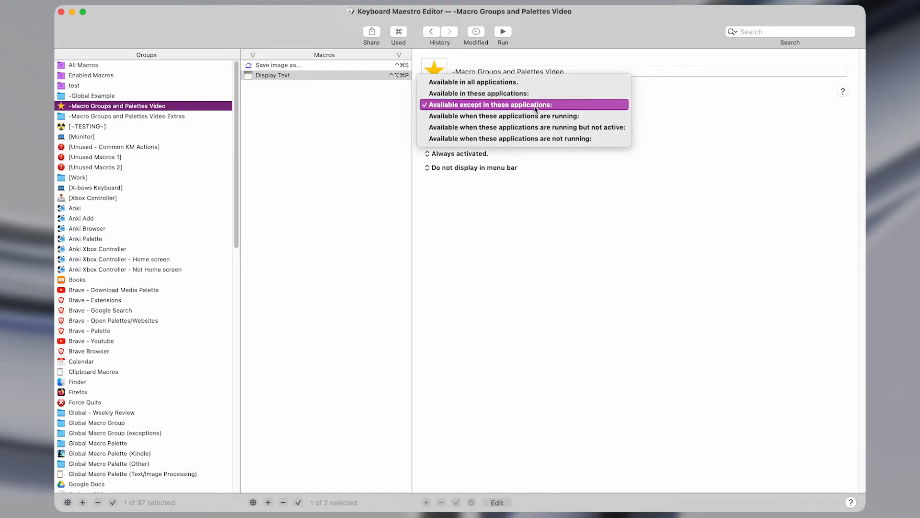
{"action": "left_click", "coordinate": [356, 130]}
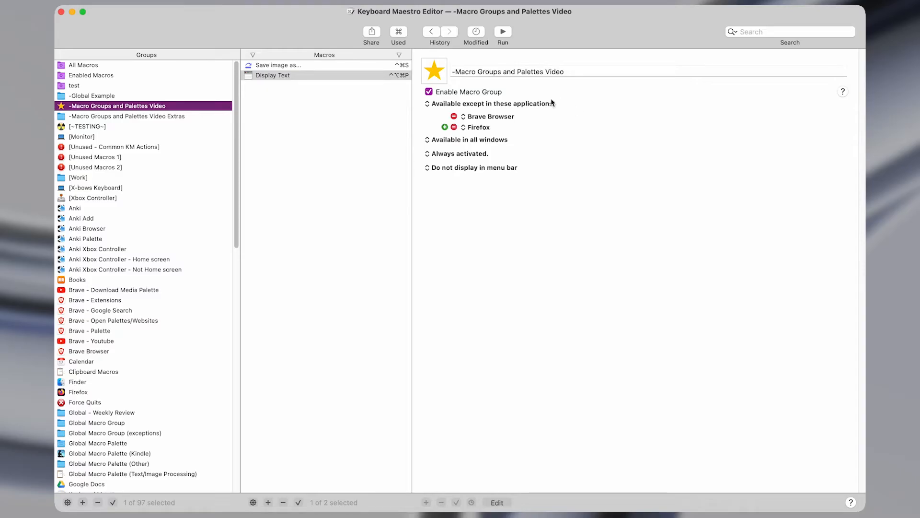
{"action": "left_click", "coordinate": [481, 104]}
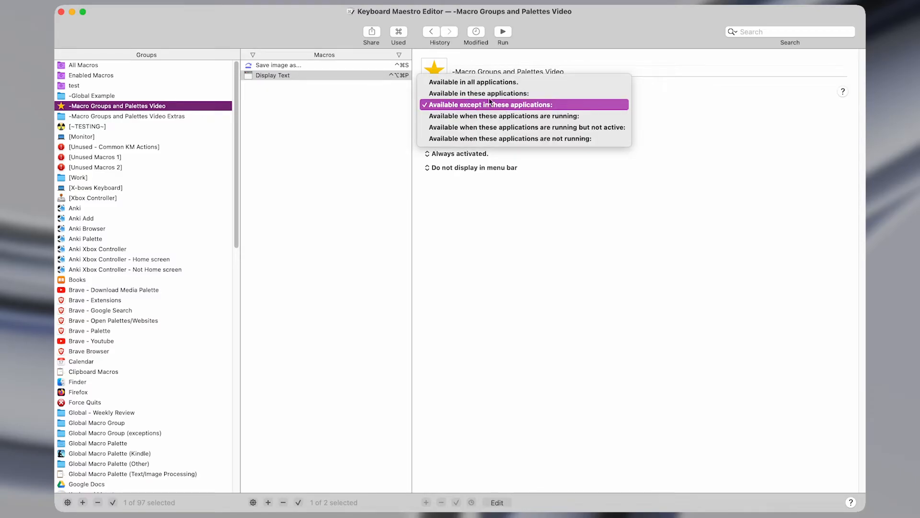
{"action": "left_click", "coordinate": [555, 189]}
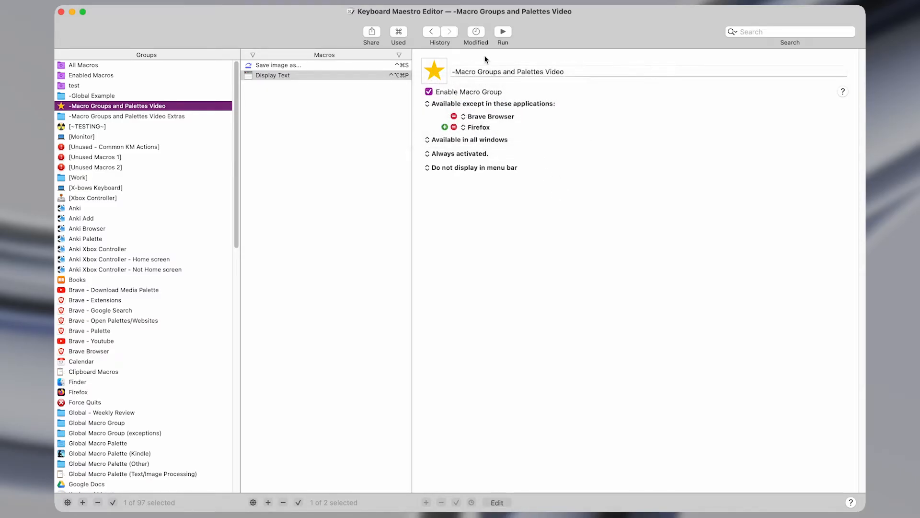
{"action": "left_click", "coordinate": [542, 105]}
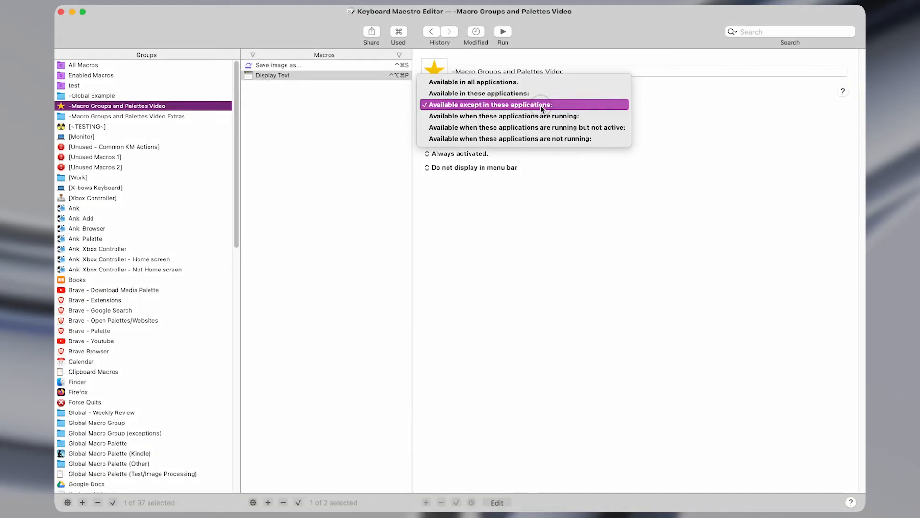
{"action": "left_click", "coordinate": [454, 127]}
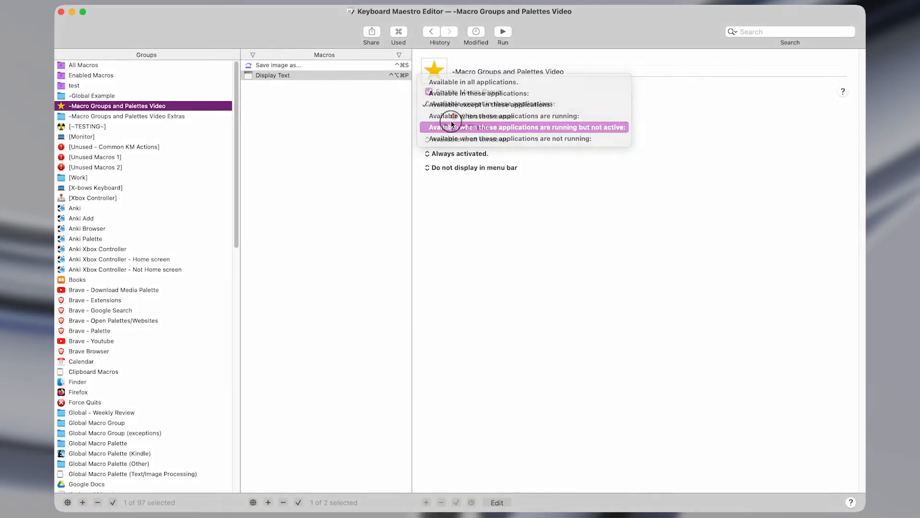
{"action": "left_click", "coordinate": [480, 105]}
{"action": "left_click", "coordinate": [479, 93]}
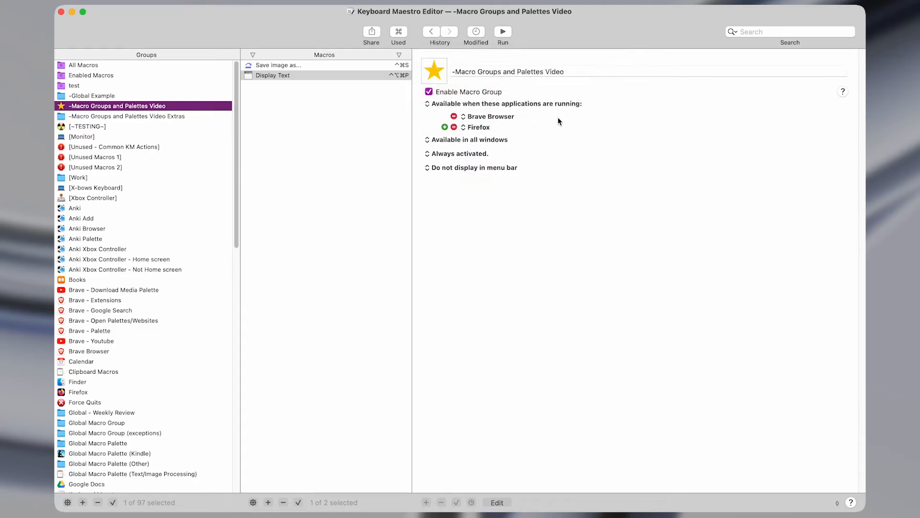
- Review the group's application availability choices and check the Brave Browser window behind the editor
{"action": "left_click", "coordinate": [525, 104]}
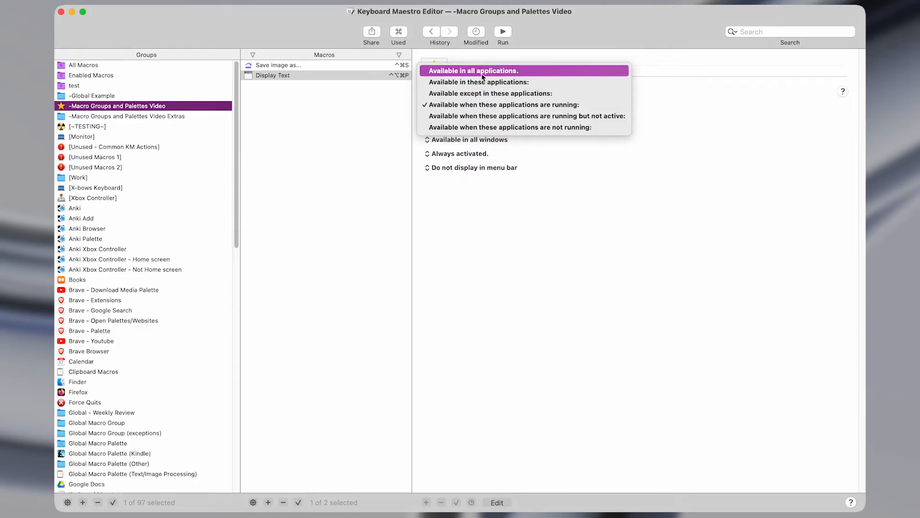
{"action": "left_click", "coordinate": [628, 106]}
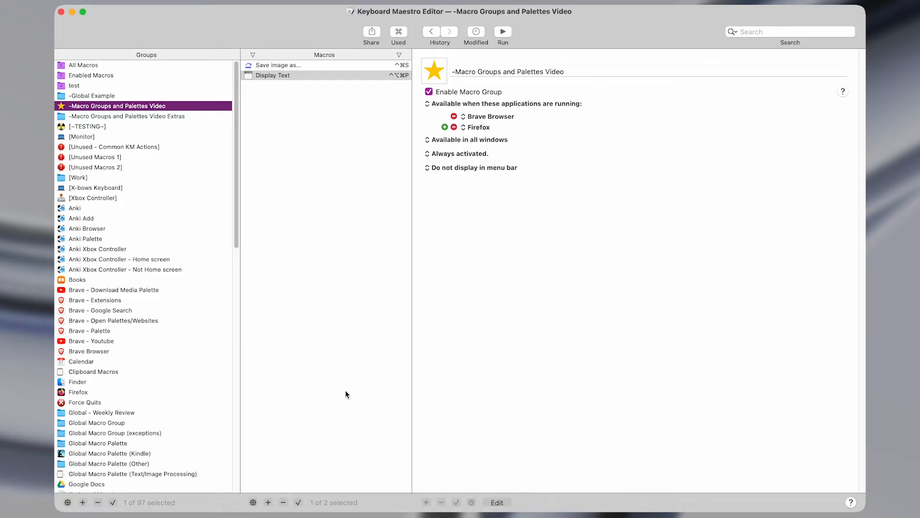
{"action": "left_click_drag", "start_coordinate": [323, 35], "coordinate": [368, 144]}
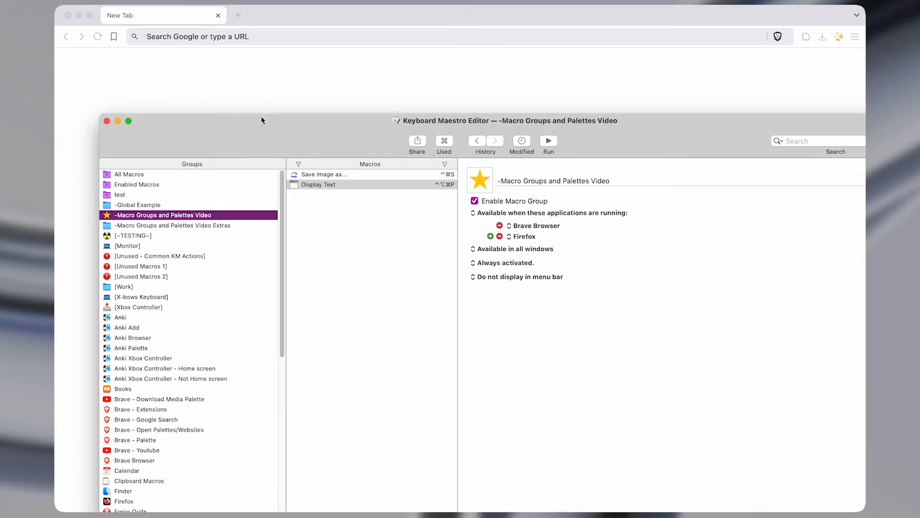
{"action": "key", "text": "ctrl+alt+super+comma"}
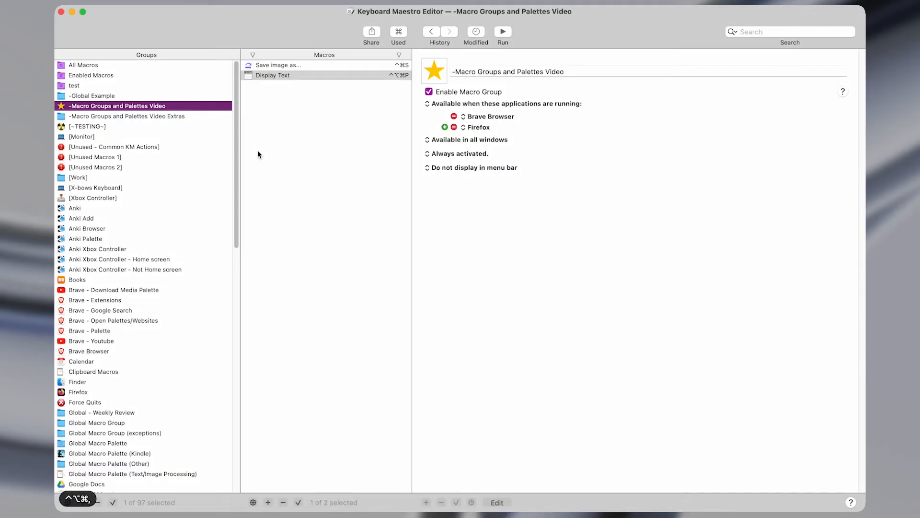
- Create a macro named "Open new tab" in the group with ⌃⌥⌘1 as its hot key trigger
{"action": "key", "text": "super+n"}
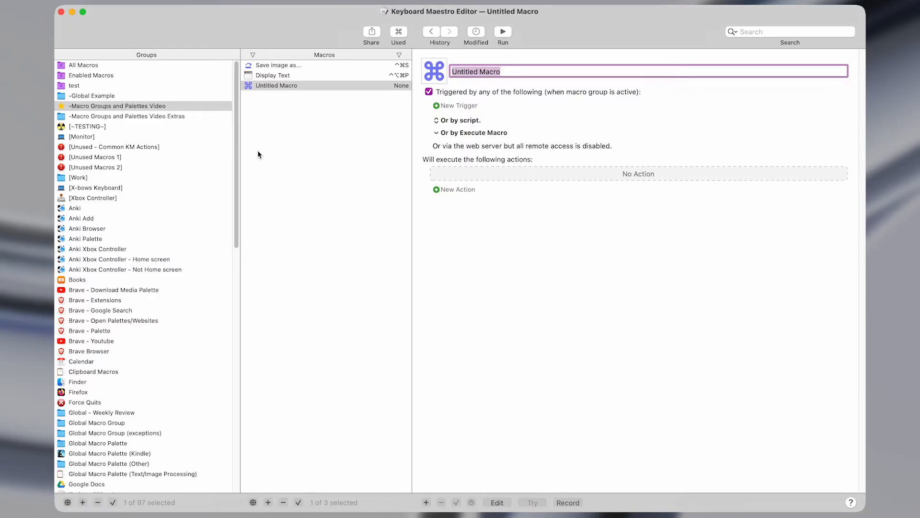
{"action": "type", "text": "Open new tab"}
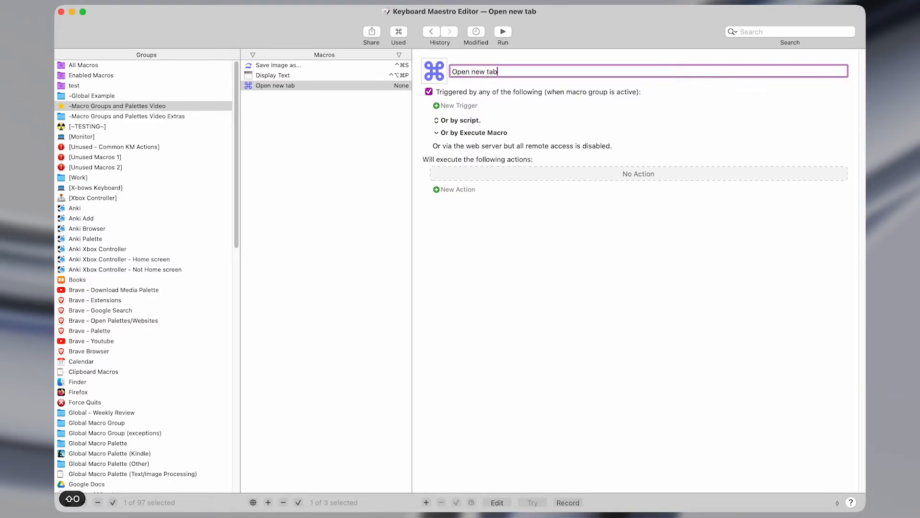
{"action": "left_click", "coordinate": [450, 93]}
{"action": "left_click", "coordinate": [451, 96]}
{"action": "left_click", "coordinate": [450, 105]}
{"action": "left_click", "coordinate": [450, 104]}
{"action": "key", "text": "ctrl+alt+super+1"}
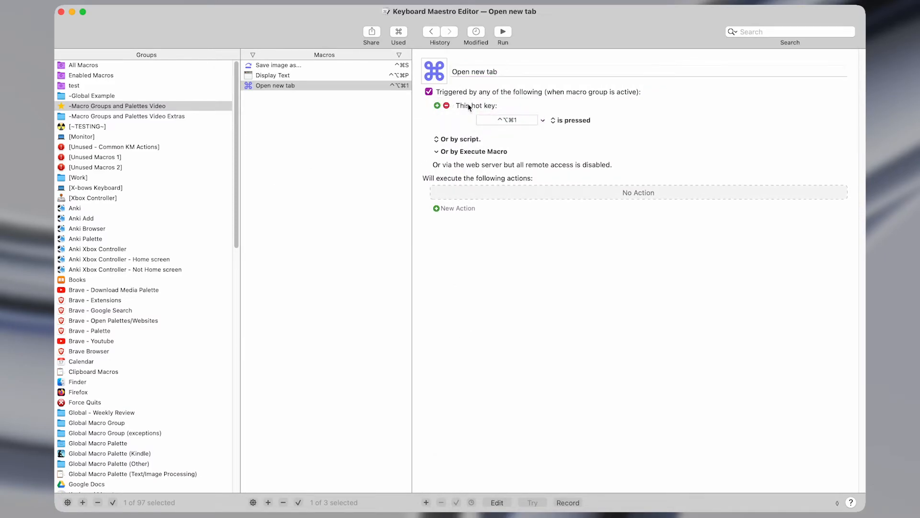
- Add a "Select or Show a Menu Item" action to the macro that selects New Tab in Brave Browser's File menu
{"action": "left_click", "coordinate": [501, 189]}
{"action": "key", "text": "shift+super+f"}
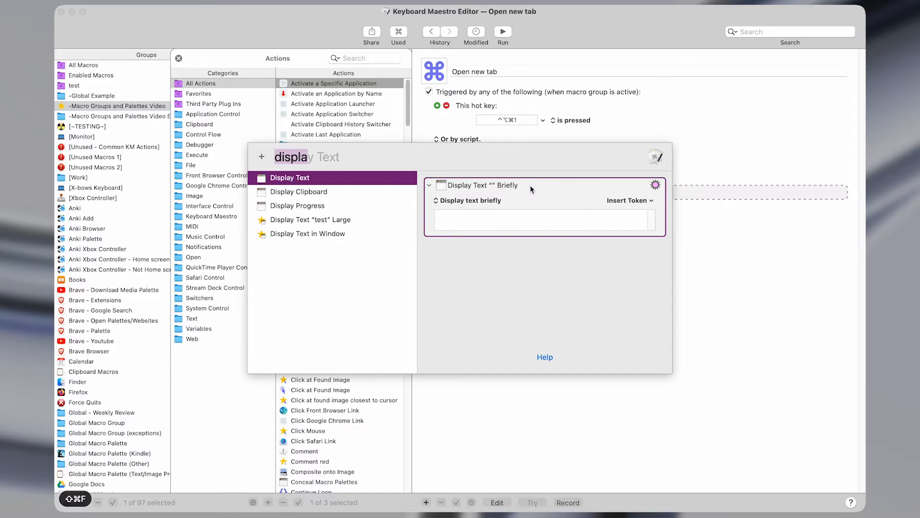
{"action": "type", "text": "menu"}
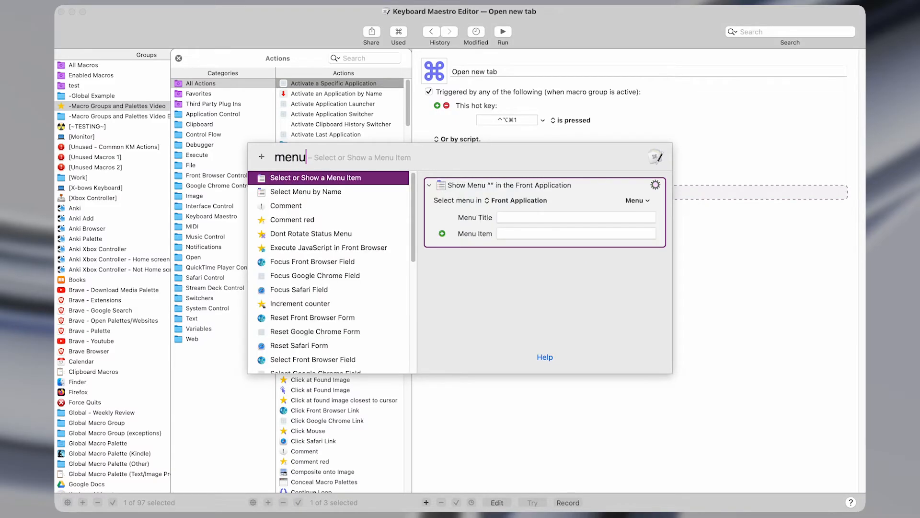
{"action": "key", "text": "Return"}
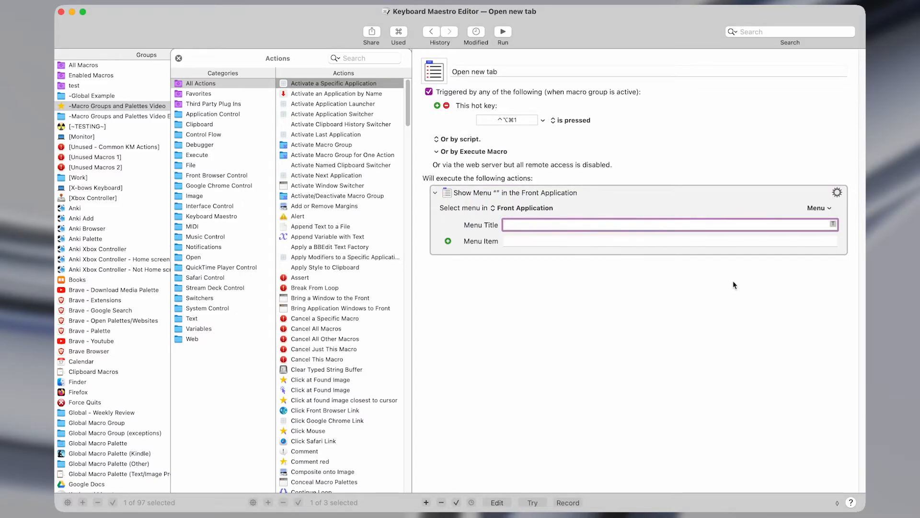
{"action": "left_click", "coordinate": [815, 207]}
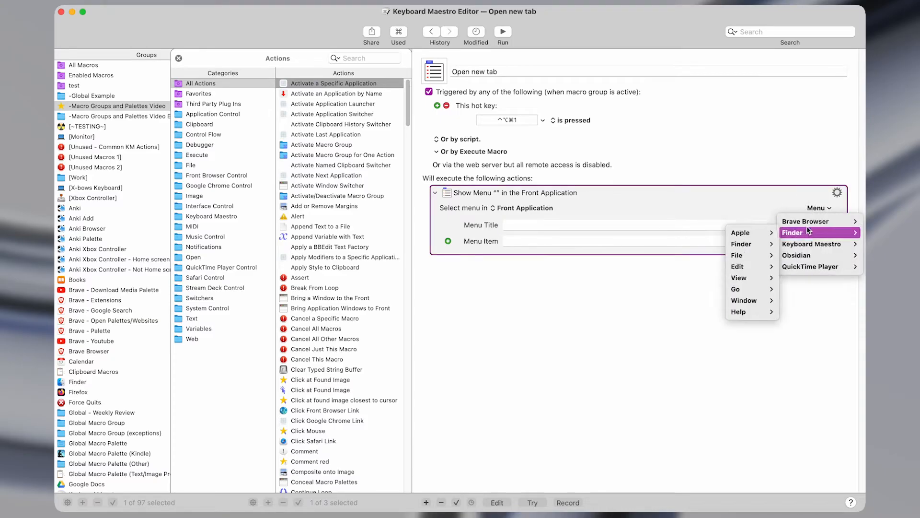
{"action": "mouse_move", "coordinate": [805, 224]}
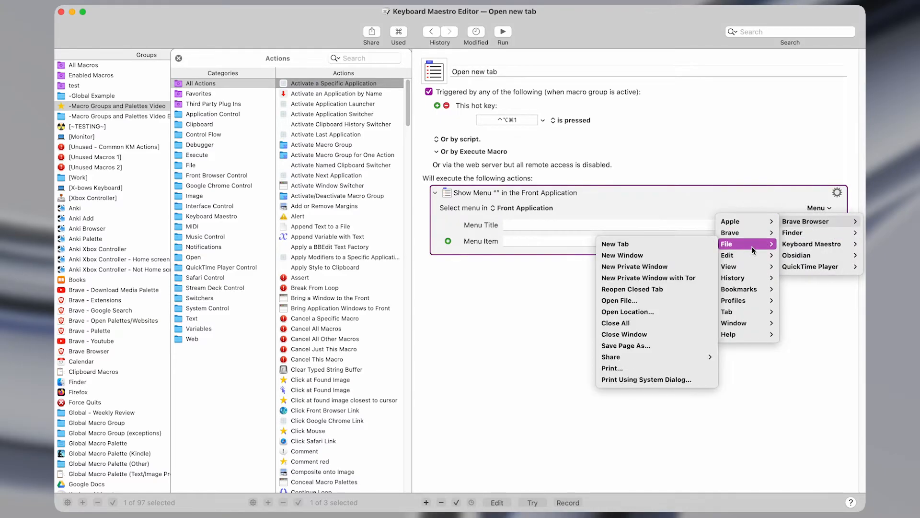
{"action": "left_click", "coordinate": [711, 243]}
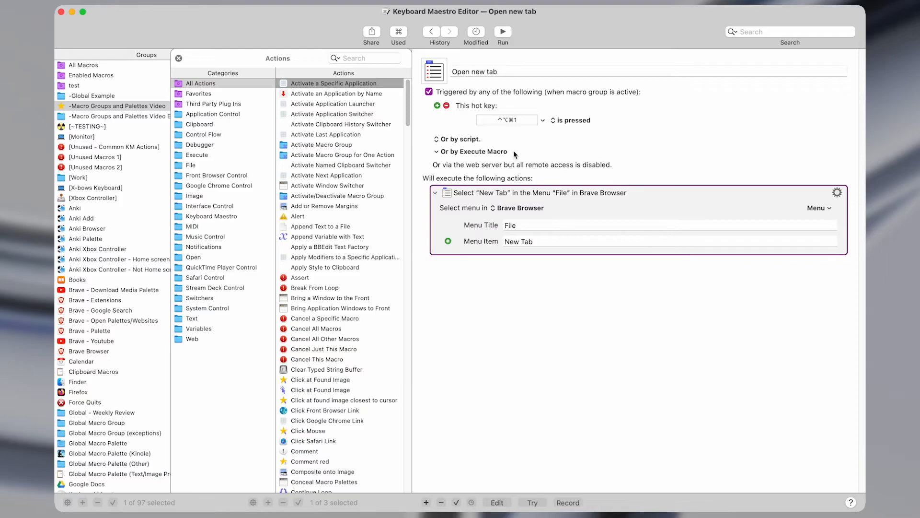
- Switch to Brave Browser, test the "Open new tab" macro's hot key there and return to Keyboard Maestro
{"action": "key", "text": "ctrl+alt+x"}
{"action": "key", "text": "ctrl+alt+super+1"}
{"action": "key", "text": "ctrl+alt+super+1"}
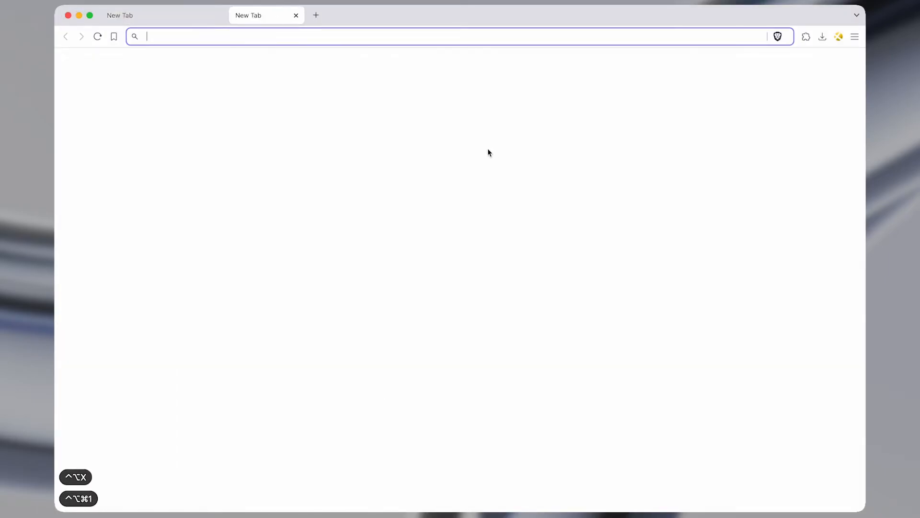
{"action": "key", "text": "ctrl+alt+w"}
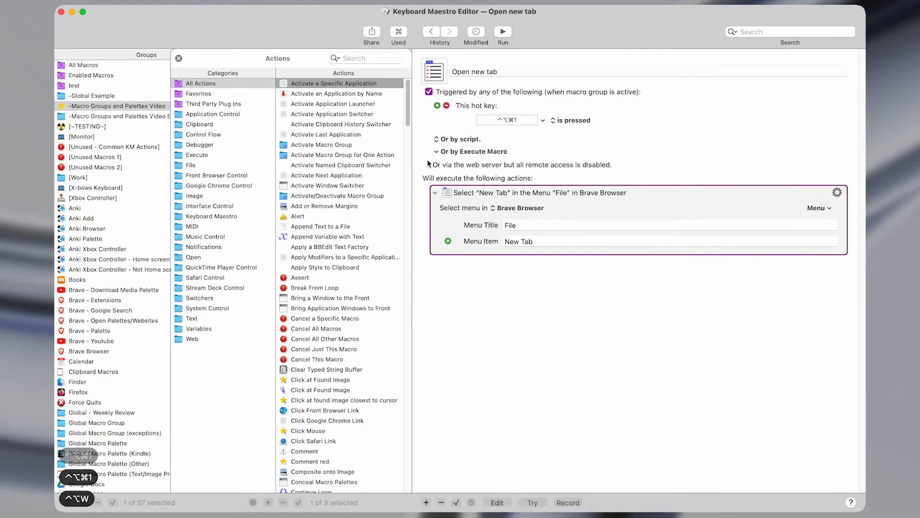
- Close the actions list, run the "Open new tab" hot key from the editor and check the tabs in the Brave Browser window behind it
{"action": "left_click", "coordinate": [181, 59]}
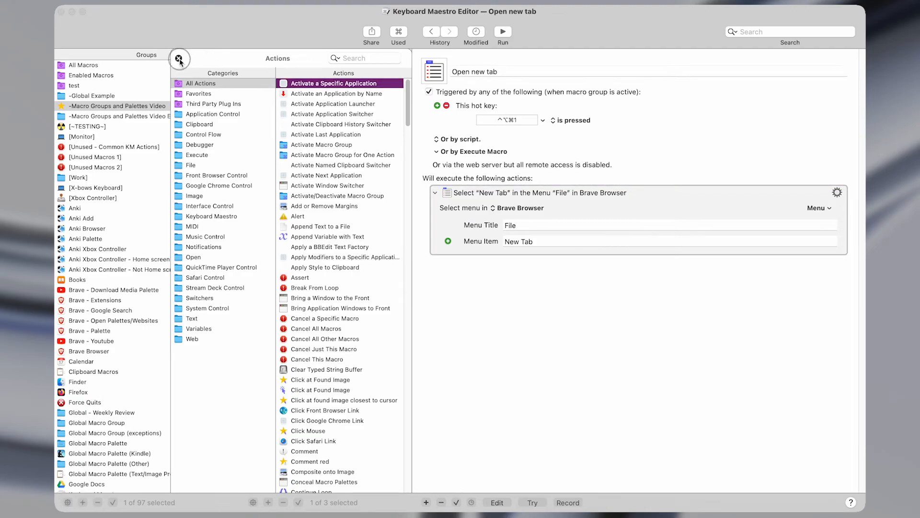
{"action": "key", "text": "ctrl+alt+super+1"}
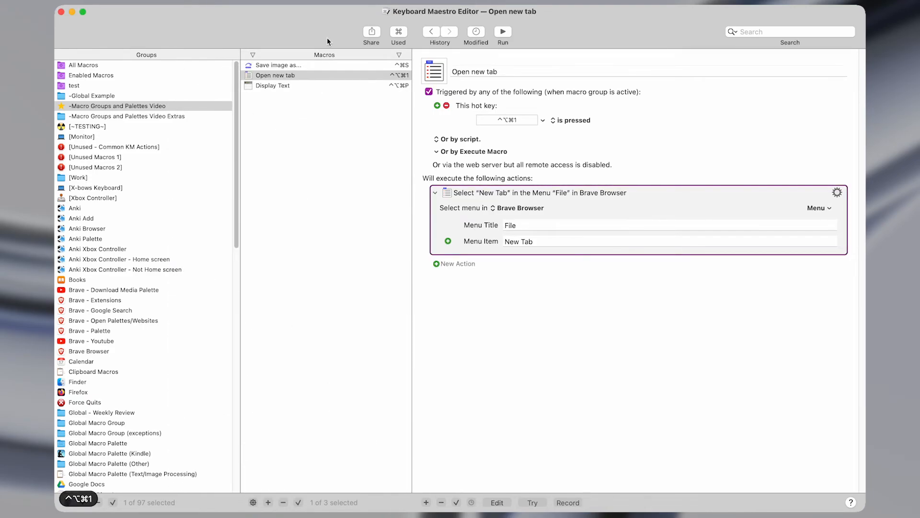
{"action": "key", "text": "ctrl+alt+super+1"}
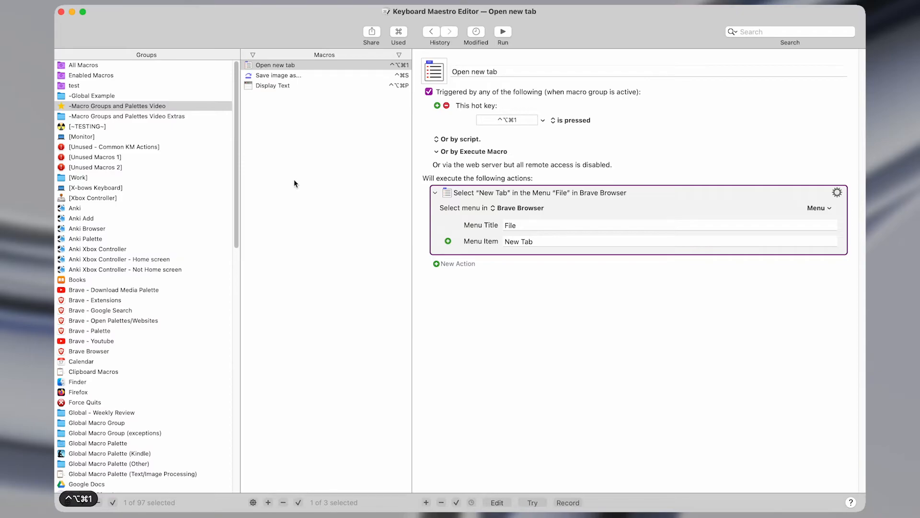
{"action": "left_click_drag", "start_coordinate": [309, 10], "coordinate": [350, 93]}
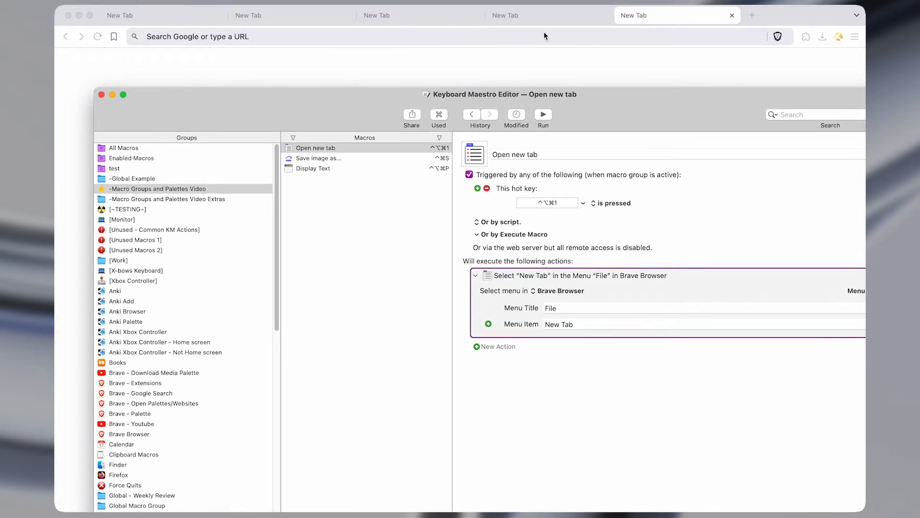
{"action": "left_click_drag", "start_coordinate": [618, 111], "coordinate": [596, 25]}
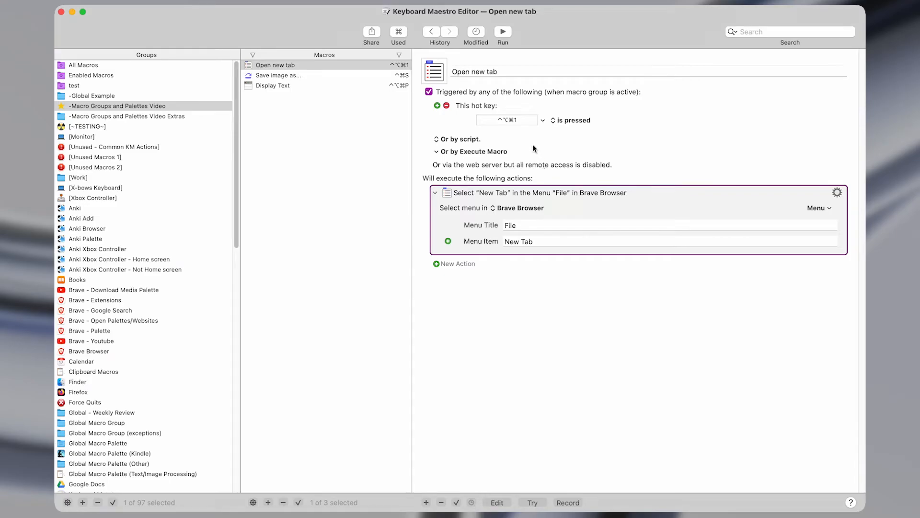
- Show the "-Macro Groups and Palettes Video" group settings and test the Display Text hot key in Keyboard Maestro and Brave Browser
{"action": "left_click", "coordinate": [189, 107]}
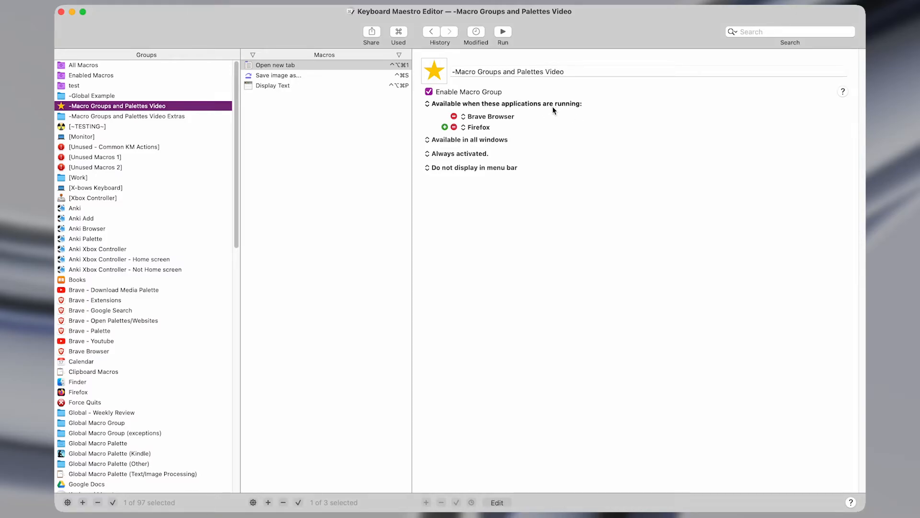
{"action": "key", "text": "ctrl+alt+super+p"}
{"action": "key", "text": "ctrl+alt+super+p"}
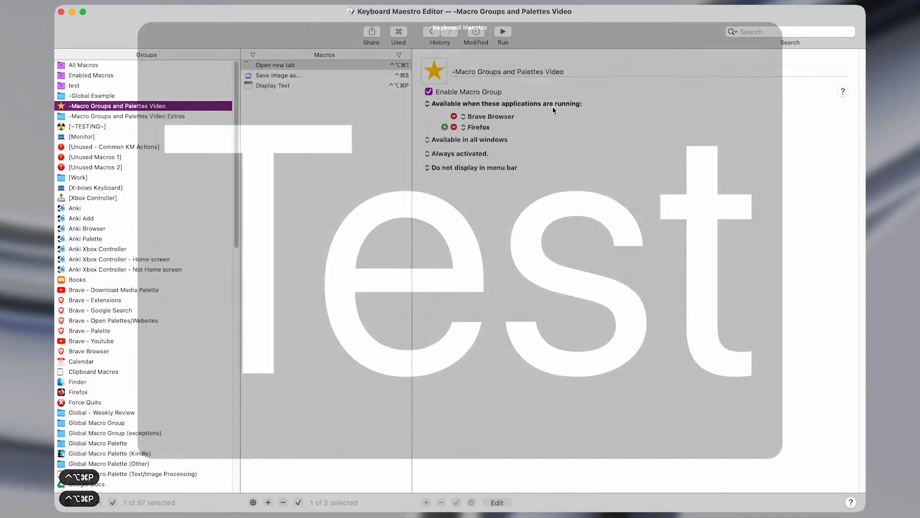
{"action": "key", "text": "ctrl+alt+x"}
{"action": "key", "text": "ctrl+alt+super+p"}
{"action": "key", "text": "ctrl+alt+x"}
{"action": "key", "text": "ctrl+alt+p"}
{"action": "key", "text": "ctrl+alt+super+p"}
{"action": "key", "text": "ctrl+alt+w"}
{"action": "key", "text": "ctrl+alt+super+p"}
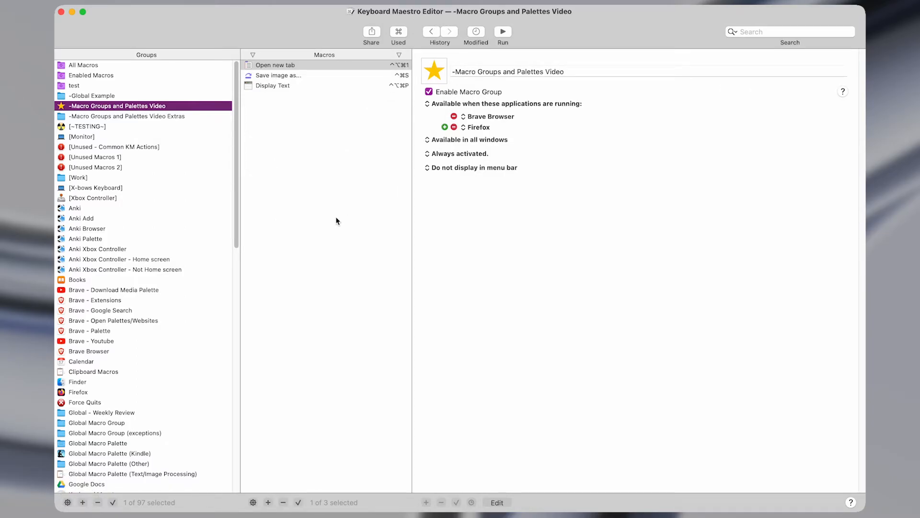
- Quit Brave Browser and try the Display Text hot key in Keyboard Maestro
{"action": "right_click", "coordinate": [314, 492]}
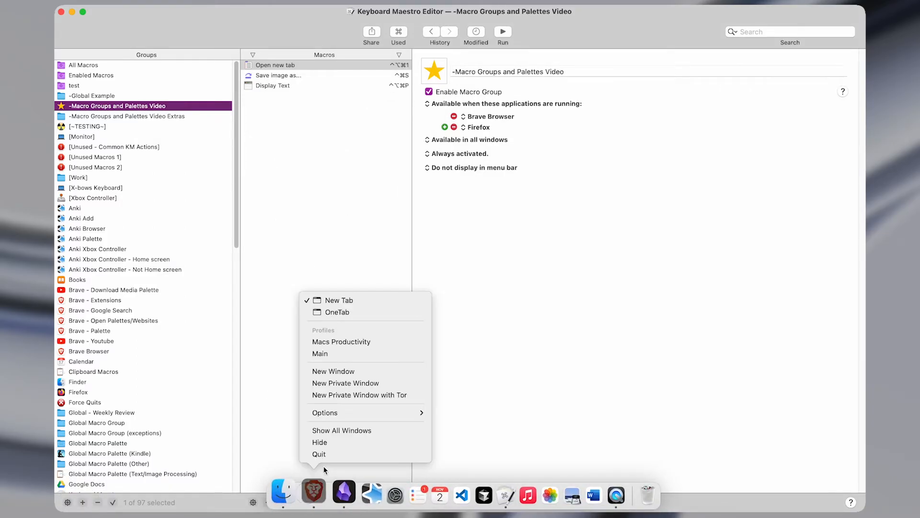
{"action": "left_click", "coordinate": [333, 456]}
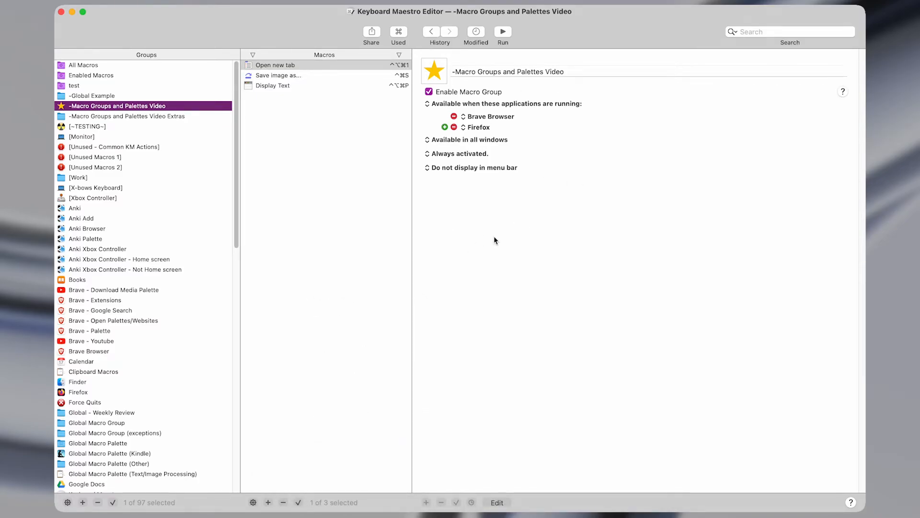
{"action": "key", "text": "ctrl+alt+super+p"}
{"action": "key", "text": "ctrl+alt+super+p"}
{"action": "key", "text": "ctrl+alt+super+p"}
{"action": "key", "text": "ctrl+alt+super+p"}
- Switch to Activity Monitor and show the Energy list of applications
{"action": "mouse_move", "coordinate": [375, 507]}
{"action": "key", "text": "super+Tab"}
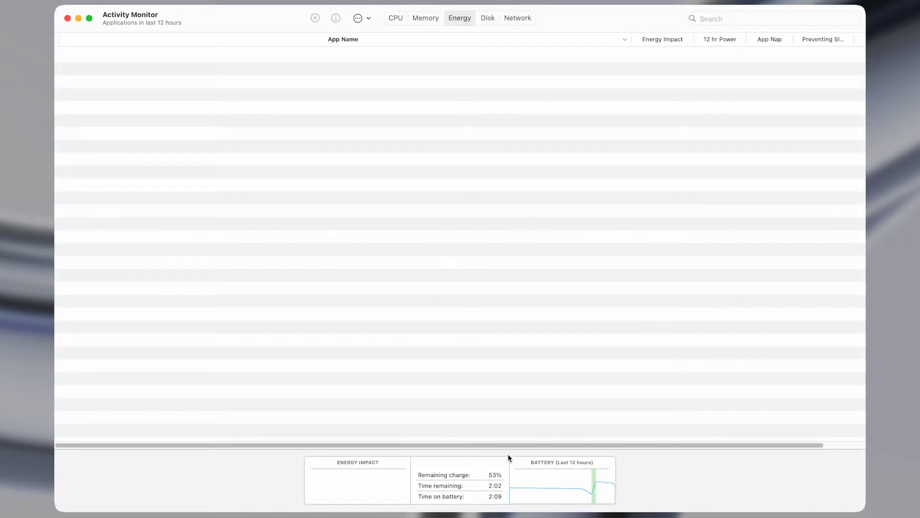
{"action": "left_click", "coordinate": [469, 69]}
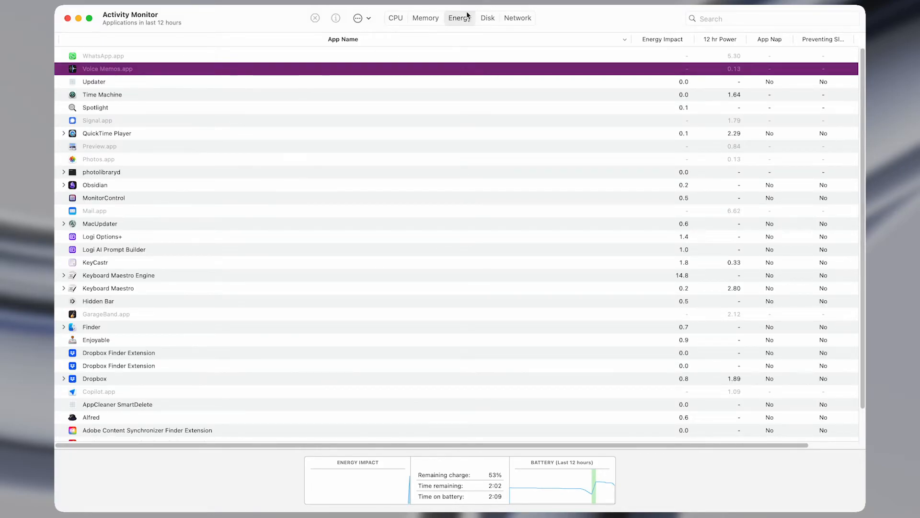
{"action": "left_click", "coordinate": [456, 23]}
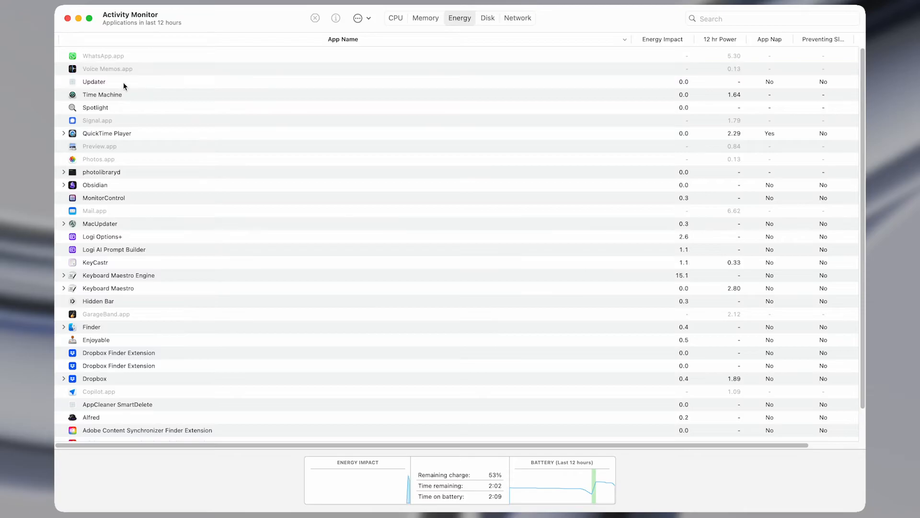
- Sort the Activity Monitor list by energy impact and highlight the active applications from Time Machine up to Activity Monitor
{"action": "left_click", "coordinate": [688, 41]}
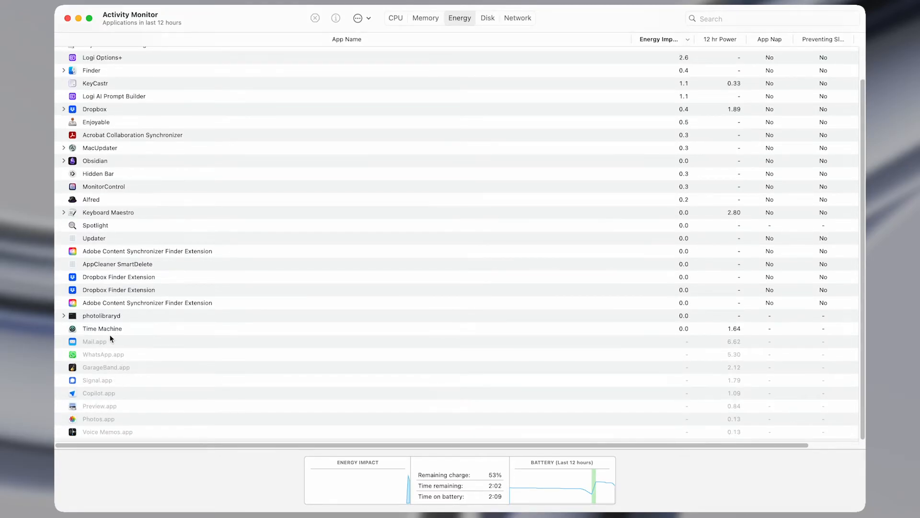
{"action": "scroll", "coordinate": [127, 375], "scroll_direction": "down", "scroll_amount": 2}
{"action": "scroll", "coordinate": [127, 379], "scroll_direction": "up", "scroll_amount": 2}
{"action": "left_click", "coordinate": [129, 365]}
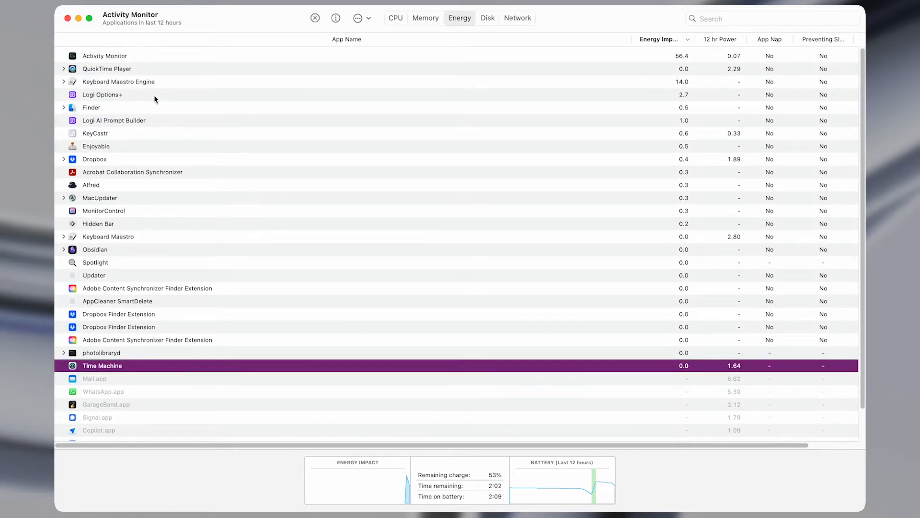
{"action": "left_click", "coordinate": [155, 70], "text": "shift"}
{"action": "left_click", "coordinate": [163, 57], "text": "shift"}
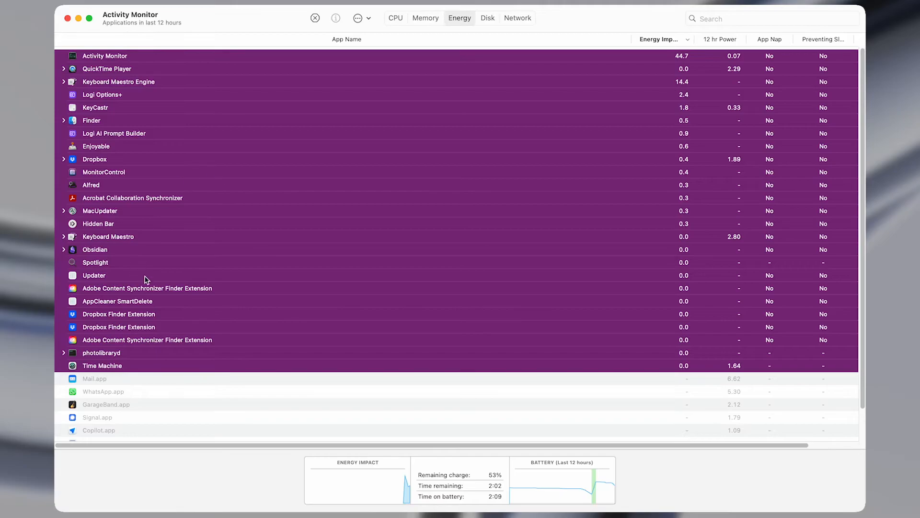
- Switch back to Keyboard Maestro and set the group to be available when these applications are running but not active
{"action": "key", "text": "ctrl+alt+w"}
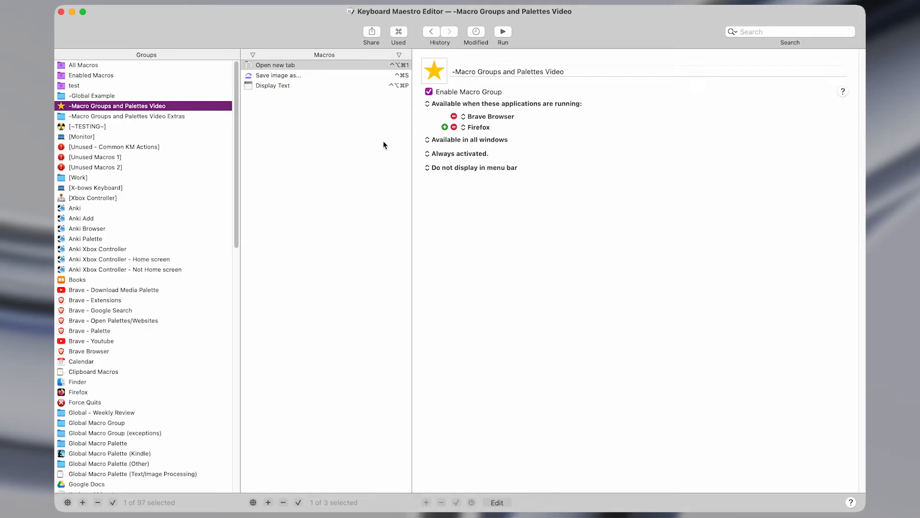
{"action": "left_click", "coordinate": [532, 104]}
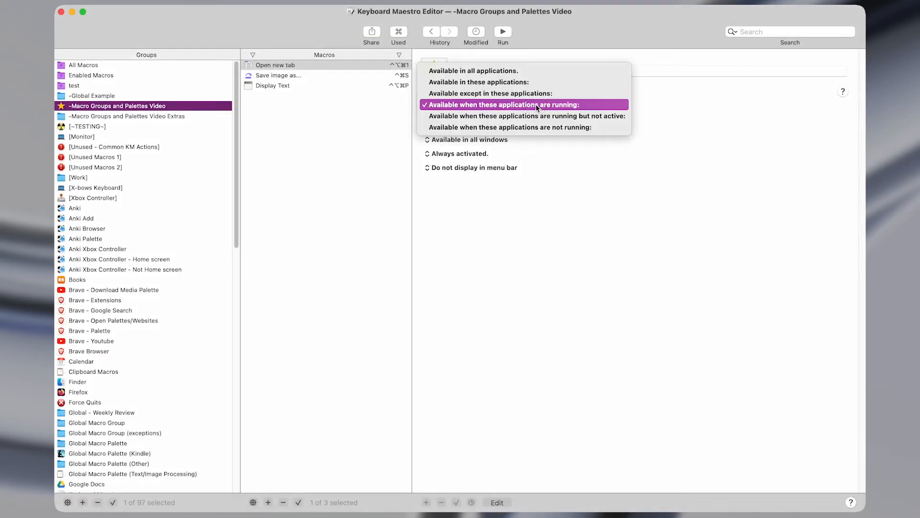
{"action": "left_click", "coordinate": [495, 116]}
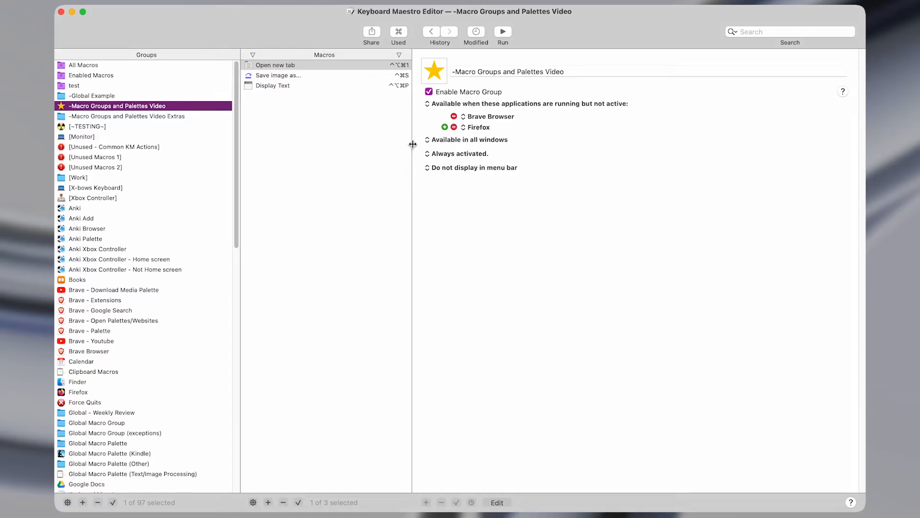
- Move the editor window aside to show Brave Browser behind it, and restore the editor to its full size
{"action": "left_click_drag", "start_coordinate": [316, 24], "coordinate": [408, 138]}
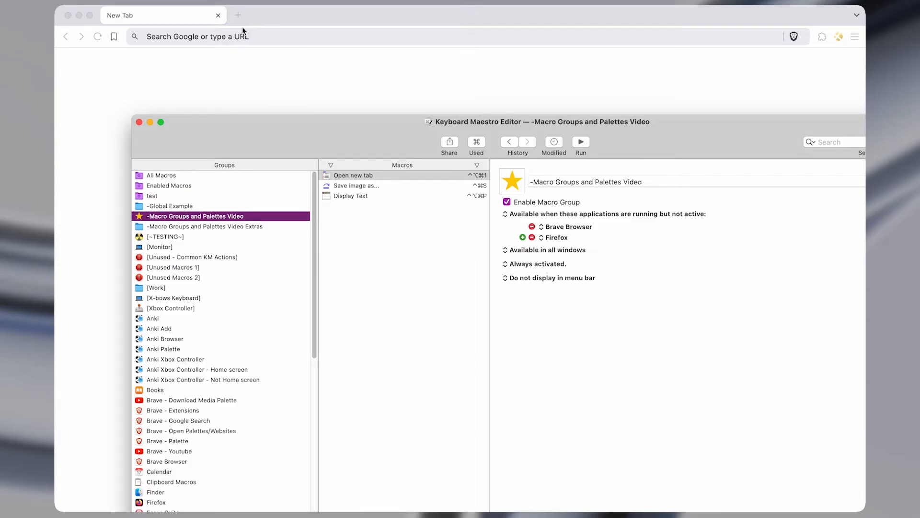
{"action": "left_click_drag", "start_coordinate": [333, 128], "coordinate": [314, 114]}
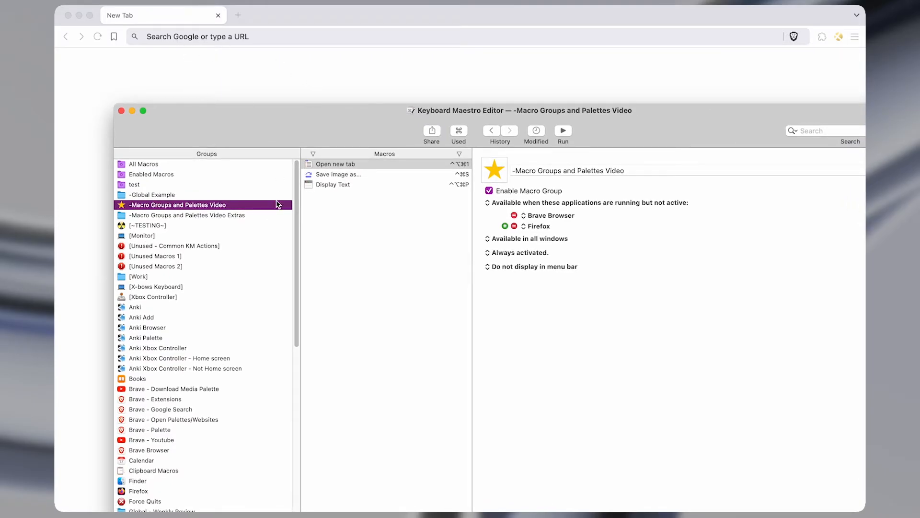
{"action": "key", "text": "ctrl+alt+super+comma"}
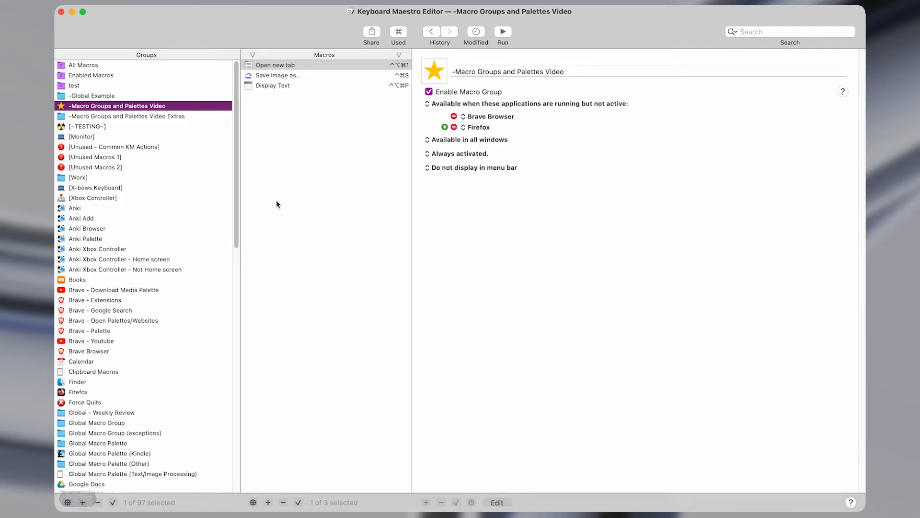
- Test the Display Text hot key in the editor, and again with Brave Browser as the active application
{"action": "key", "text": "ctrl+alt+super+p"}
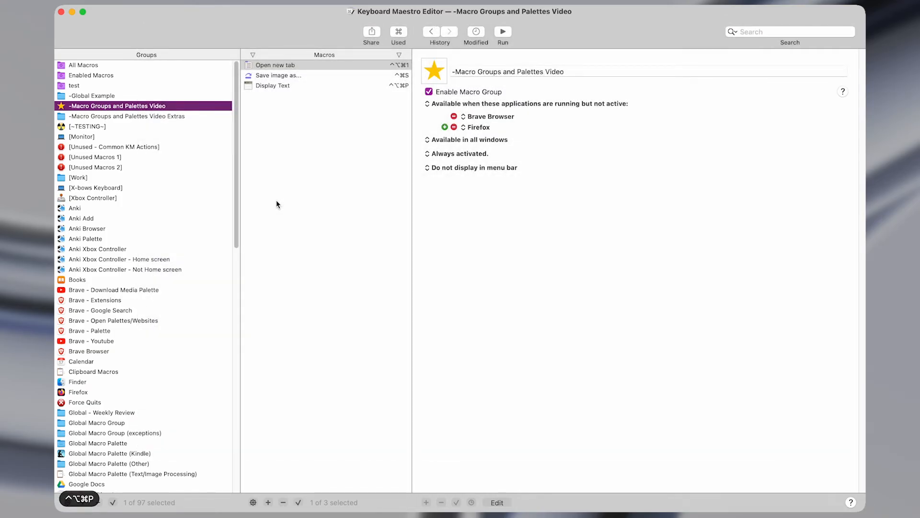
{"action": "key", "text": "ctrl+alt+super+p"}
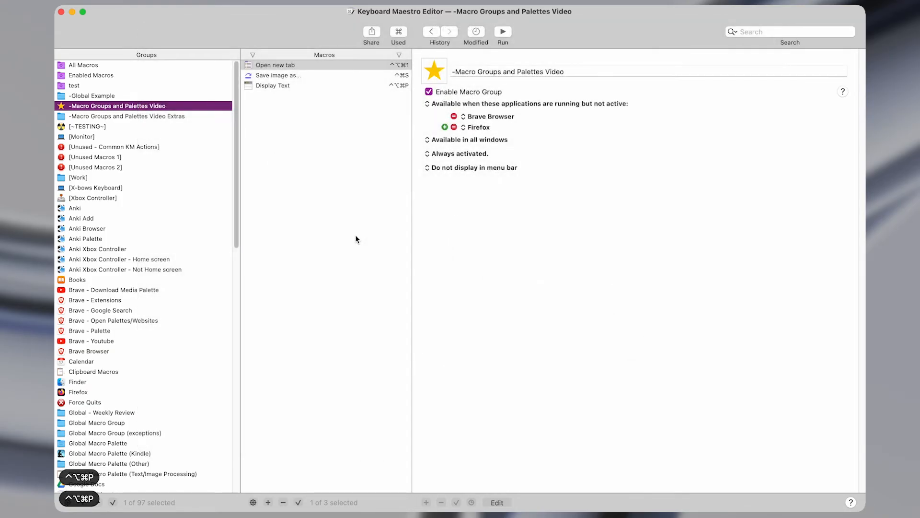
{"action": "key", "text": "ctrl+alt+x"}
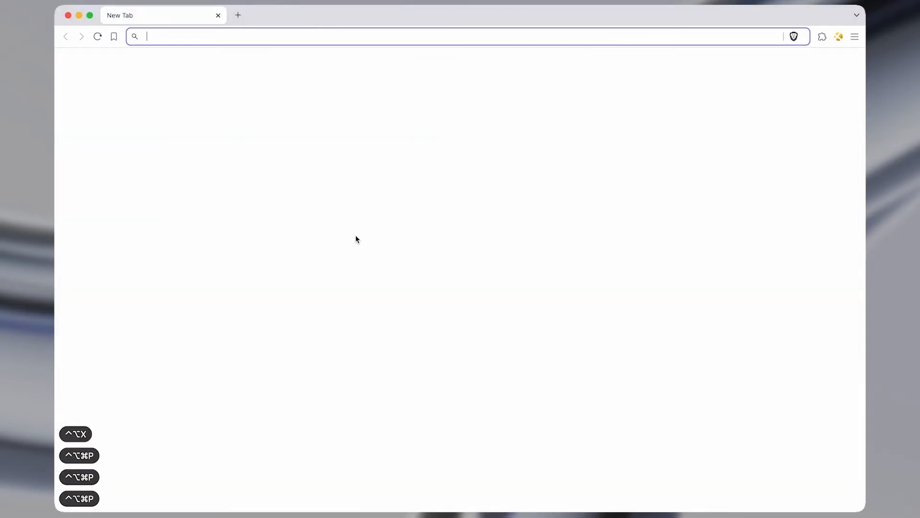
{"action": "key", "text": "ctrl+alt+super+p"}
{"action": "key", "text": "ctrl+alt+super+p"}
- Quit Brave Browser and try the Display Text hot key repeatedly in the Keyboard Maestro editor
{"action": "key", "text": "super+q"}
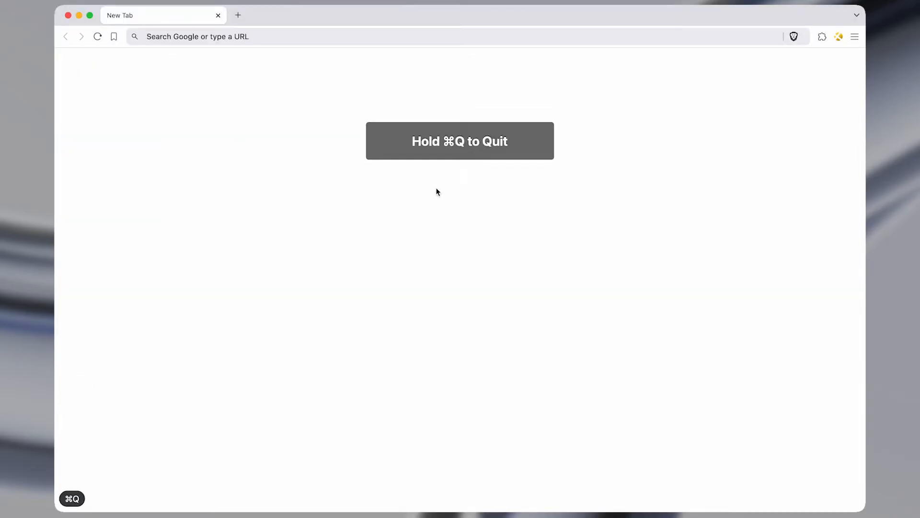
{"action": "key", "text": "super+q"}
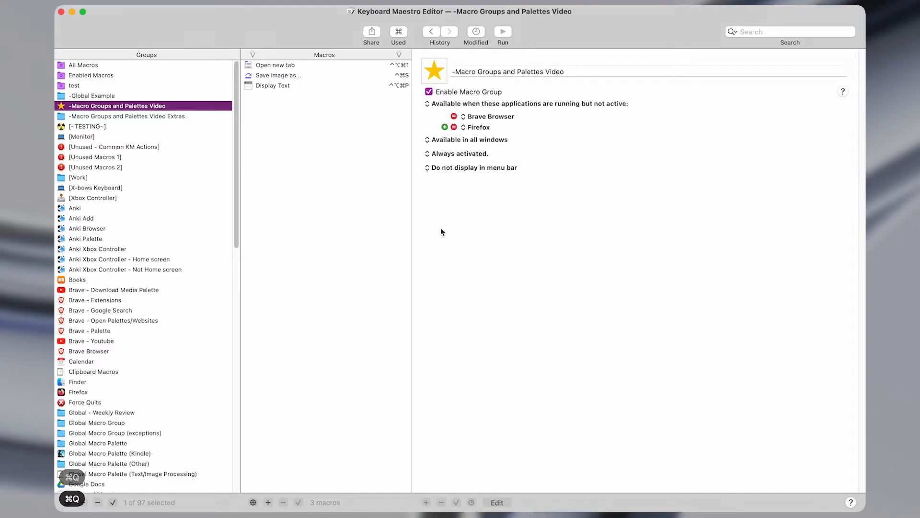
{"action": "key", "text": "ctrl+alt+super+p"}
{"action": "key", "text": "ctrl+alt+super+p"}
{"action": "key", "text": "ctrl+alt+super+p"}
{"action": "key", "text": "ctrl+alt+super+p"}
{"action": "key", "text": "ctrl+alt+super+p"}
{"action": "key", "text": "ctrl+alt+super+p"}
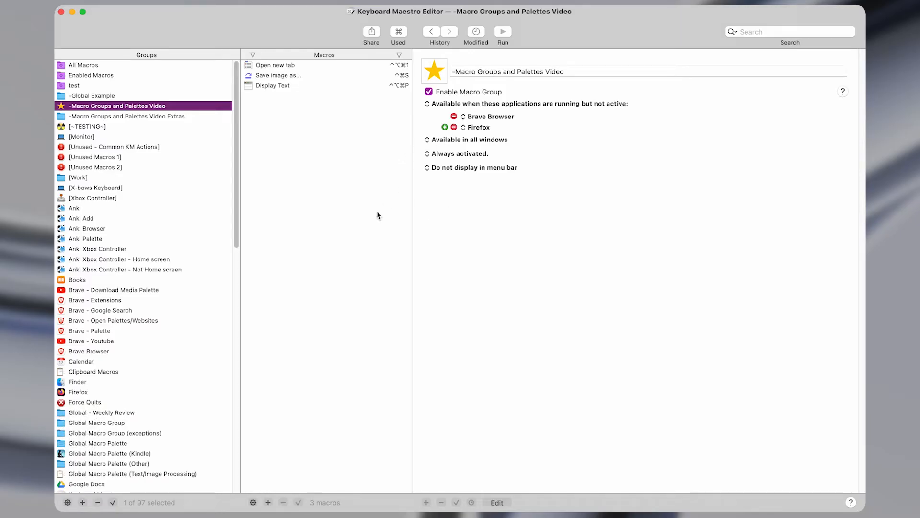
- Create a macro named "Play music" in the -Macro Groups and Palettes Video group and give it a blank hot key trigger
{"action": "left_click", "coordinate": [268, 502]}
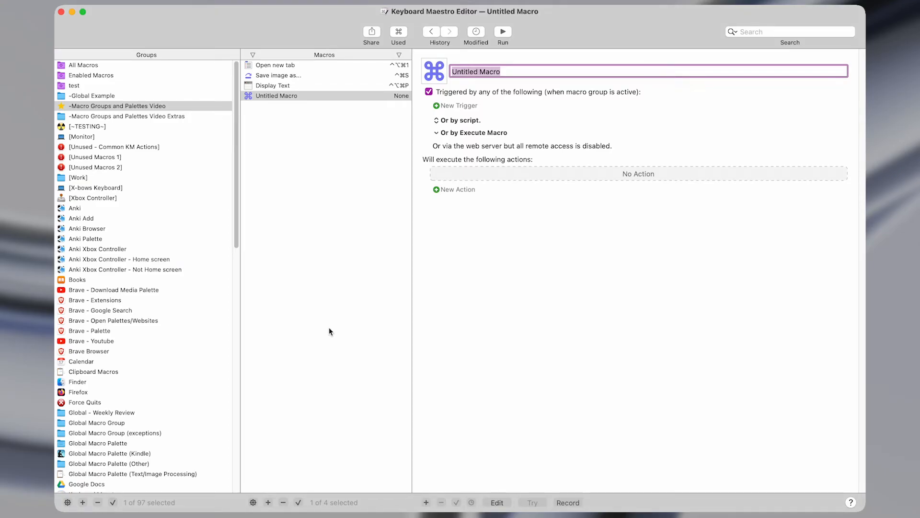
{"action": "type", "text": "Play "}
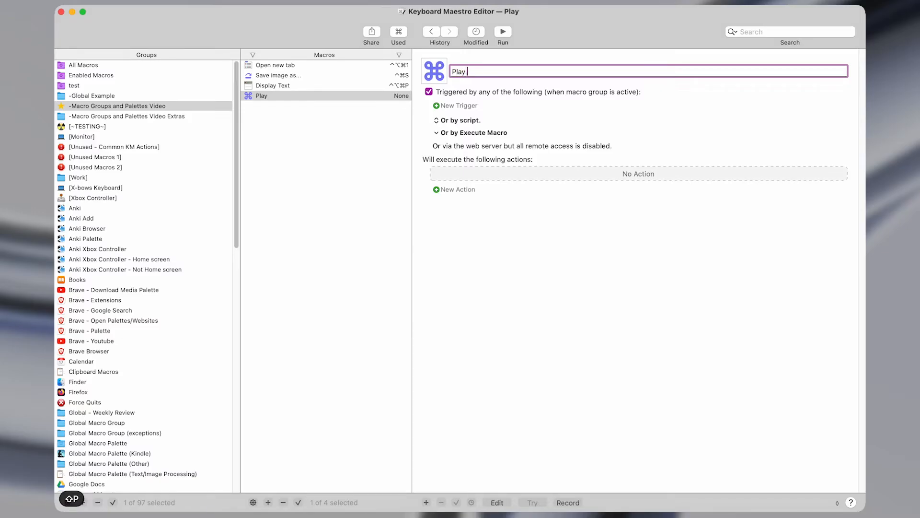
{"action": "type", "text": "masic"}
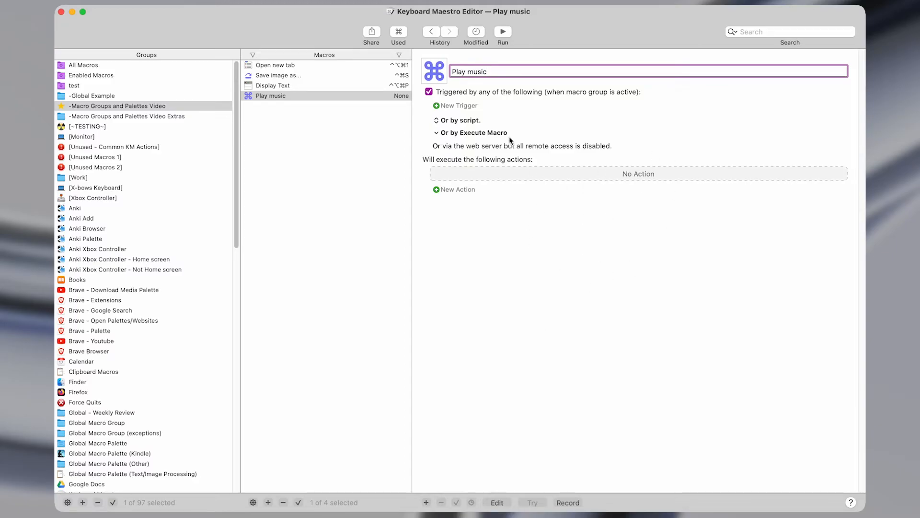
{"action": "left_click", "coordinate": [458, 107]}
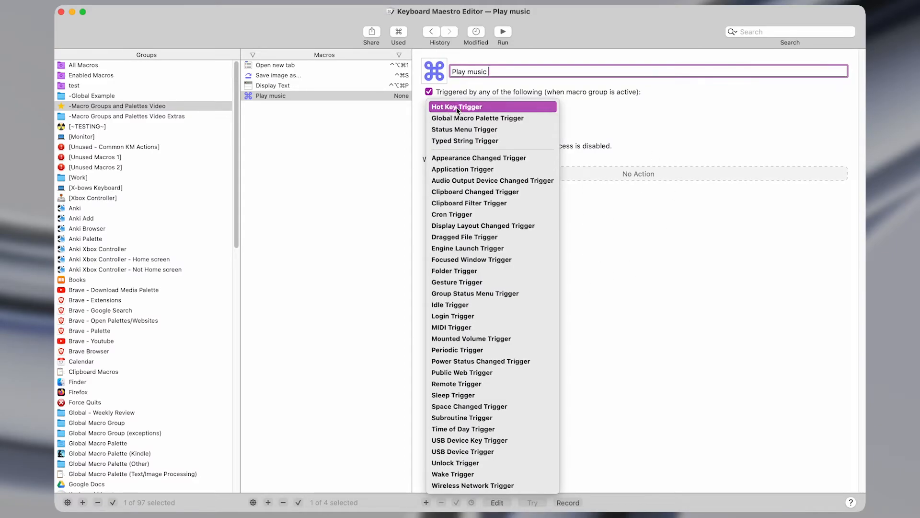
{"action": "left_click", "coordinate": [459, 108]}
- Add the Play/Pause Current Track action to the Play music macro and close the actions list
{"action": "key", "text": "shift+super+f"}
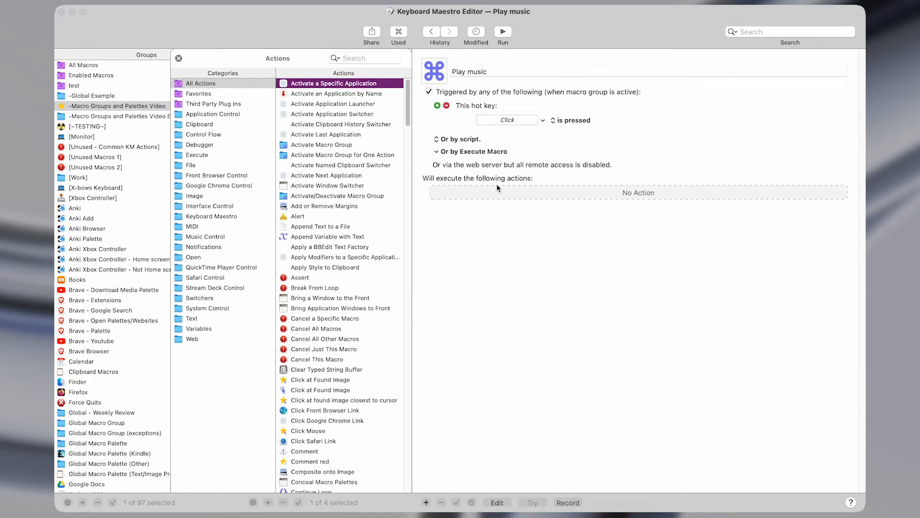
{"action": "type", "text": "play"}
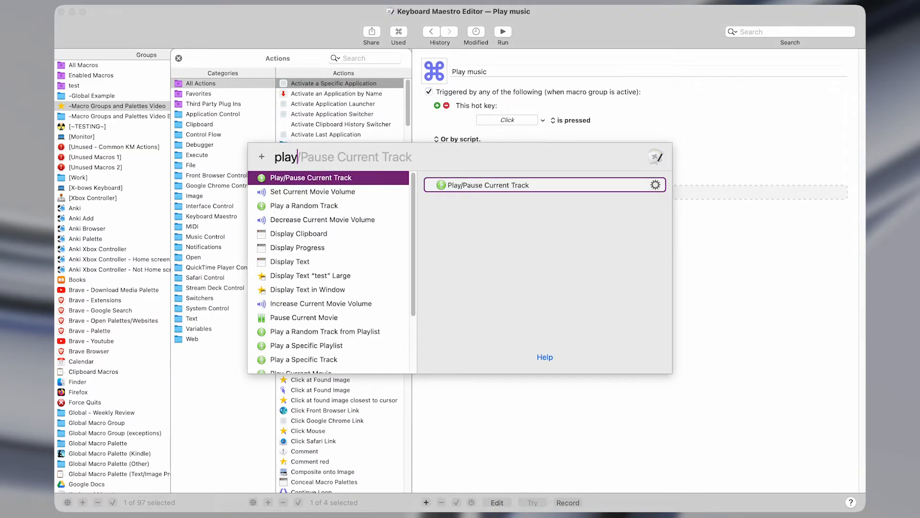
{"action": "scroll", "coordinate": [263, 311], "scroll_direction": "down", "scroll_amount": 5}
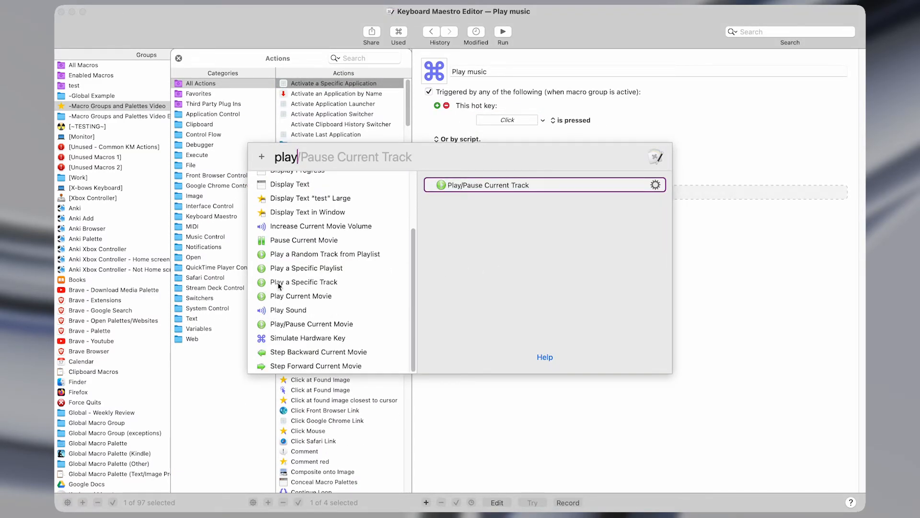
{"action": "scroll", "coordinate": [266, 328], "scroll_direction": "up", "scroll_amount": 5}
{"action": "double_click", "coordinate": [359, 182]}
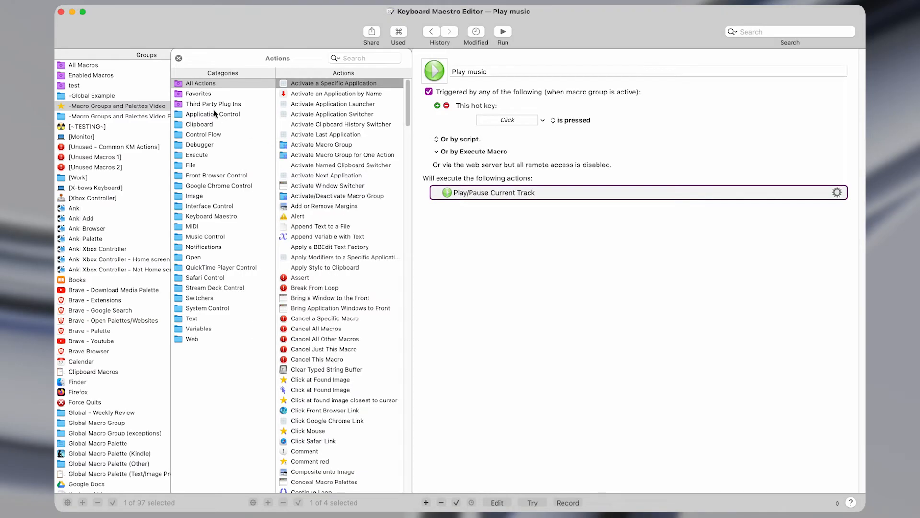
{"action": "left_click", "coordinate": [180, 59]}
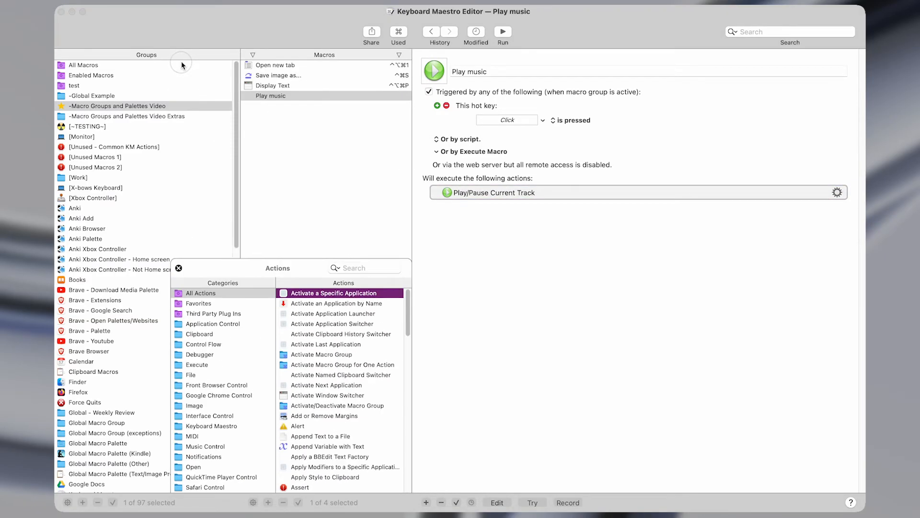
- Replace Brave Browser and Firefox with Music in the group's application list, checking the Play music macro
{"action": "left_click", "coordinate": [163, 103]}
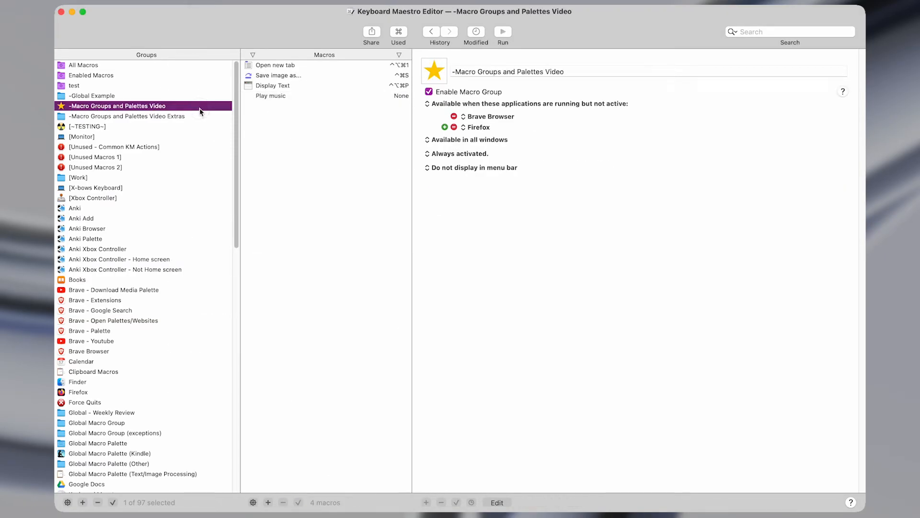
{"action": "left_click", "coordinate": [454, 117]}
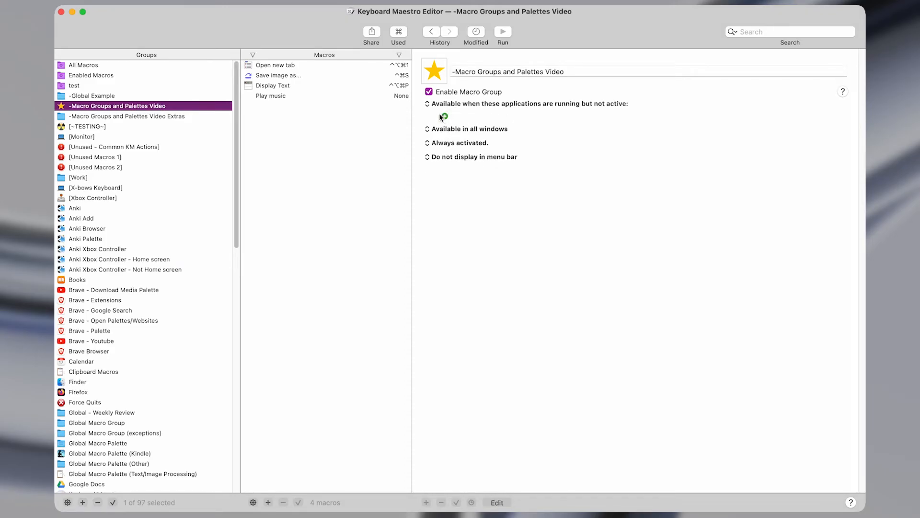
{"action": "left_click", "coordinate": [441, 116]}
{"action": "left_click", "coordinate": [405, 97]}
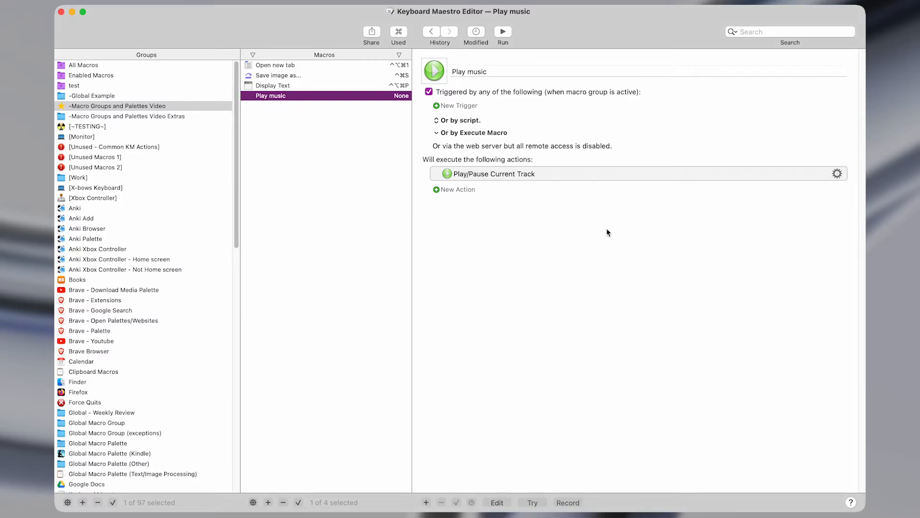
{"action": "left_click", "coordinate": [201, 106]}
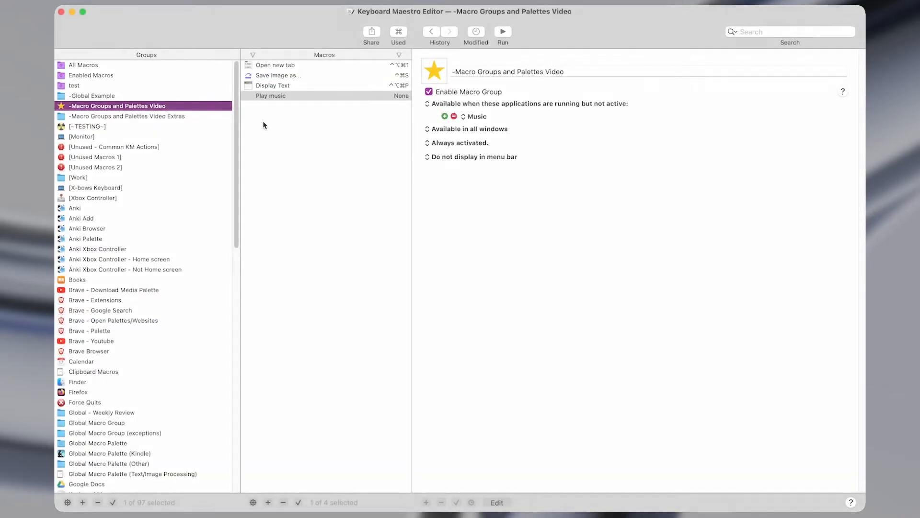
- Set the group to be available when these applications are not running, and add a macro named "Restart computer"
{"action": "left_click", "coordinate": [477, 104]}
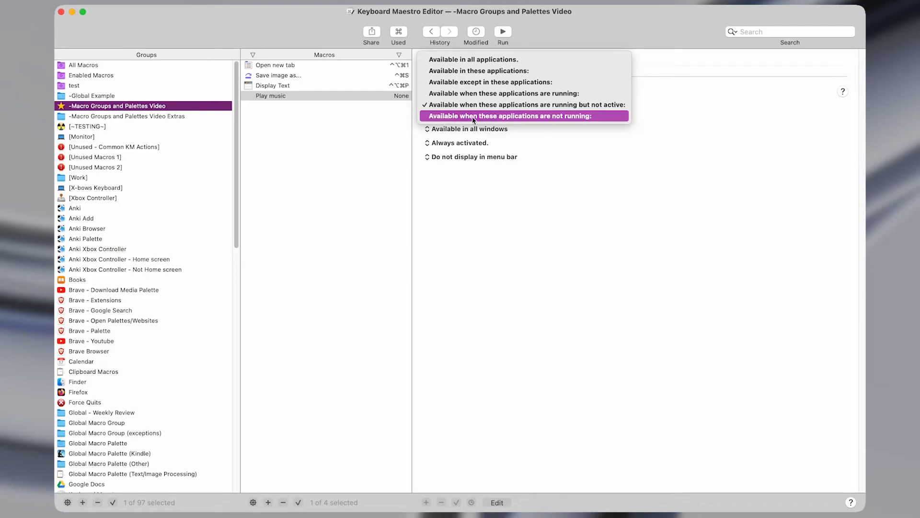
{"action": "left_click", "coordinate": [554, 117]}
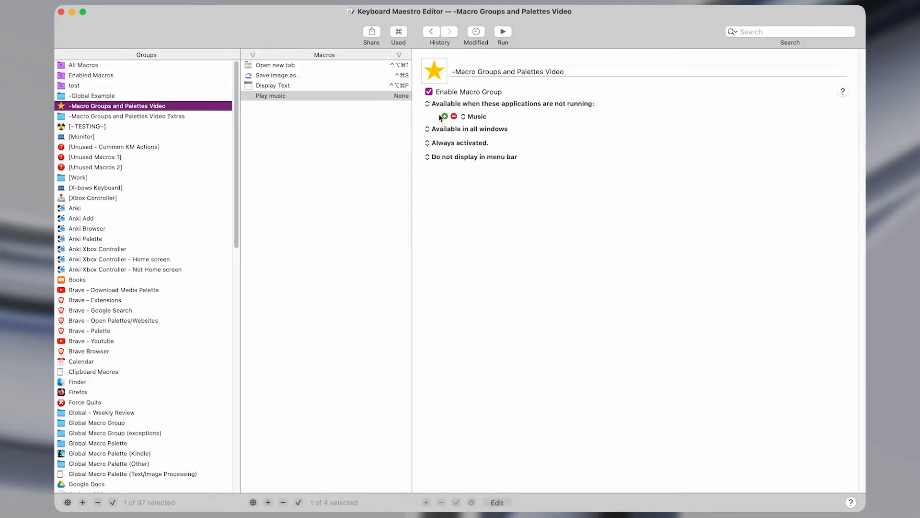
{"action": "key", "text": "cmd+n"}
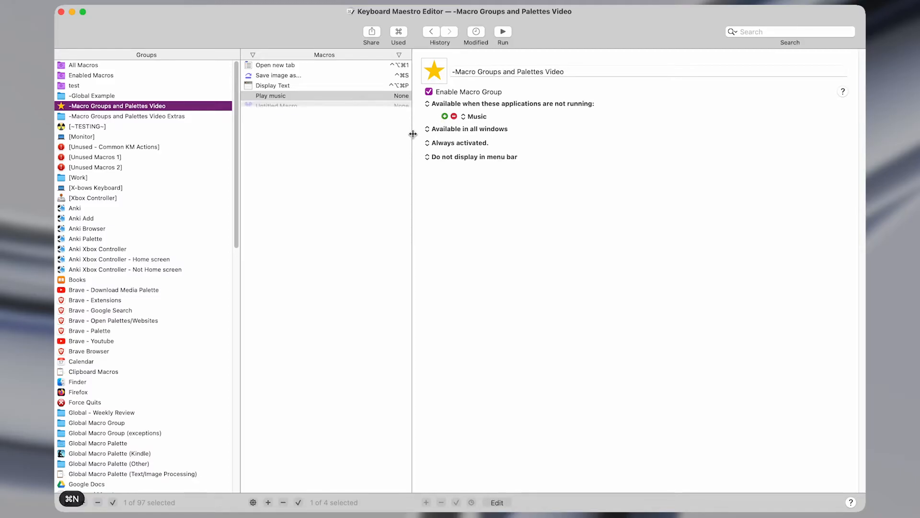
{"action": "type", "text": "Restart computer"}
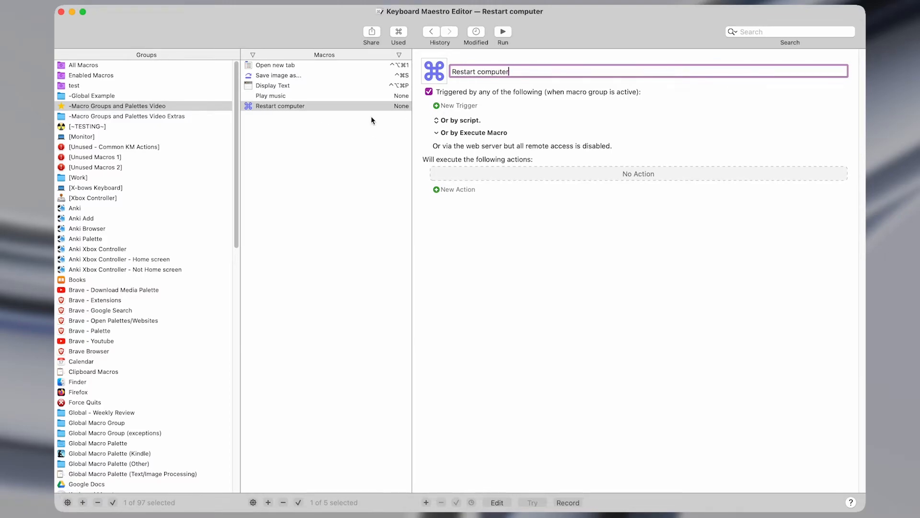
- Replace Music with QuickTime Player in the group's application list and open the Restart computer macro
{"action": "left_click", "coordinate": [225, 106]}
{"action": "left_click", "coordinate": [445, 116]}
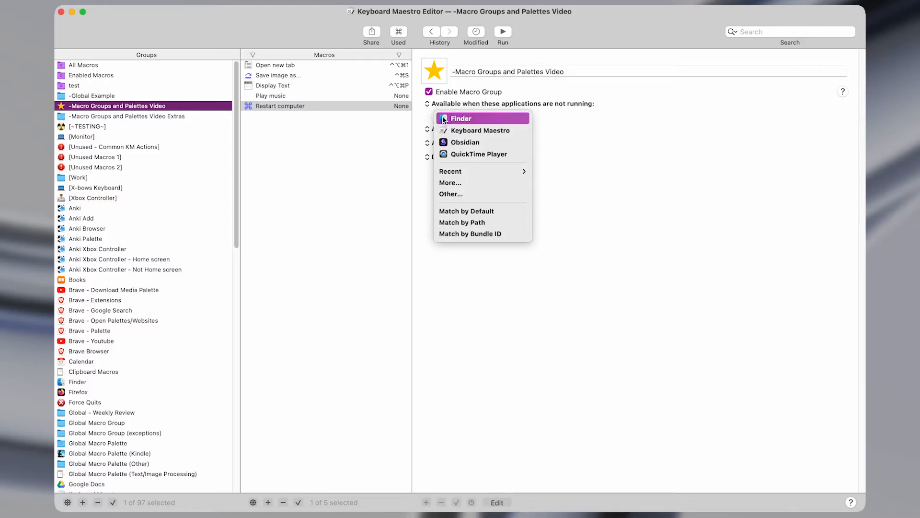
{"action": "left_click", "coordinate": [458, 154]}
{"action": "left_click", "coordinate": [454, 116]}
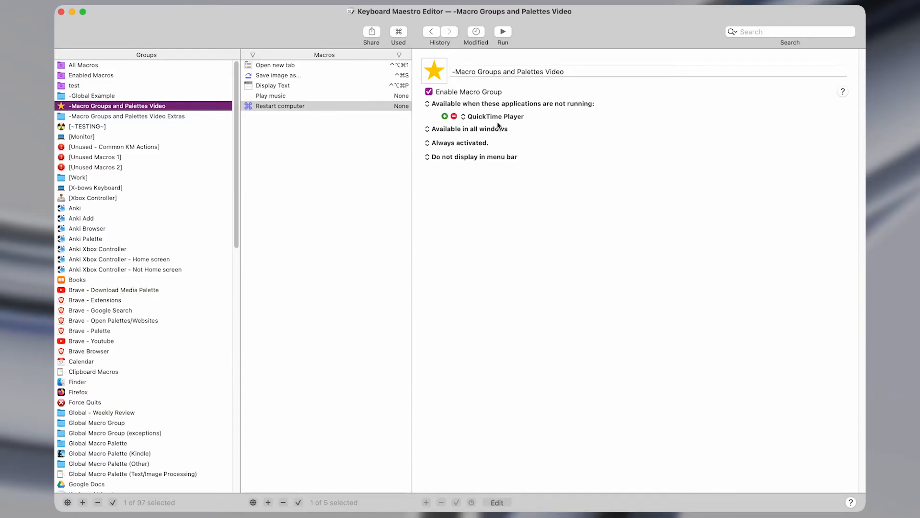
{"action": "left_click", "coordinate": [387, 107]}
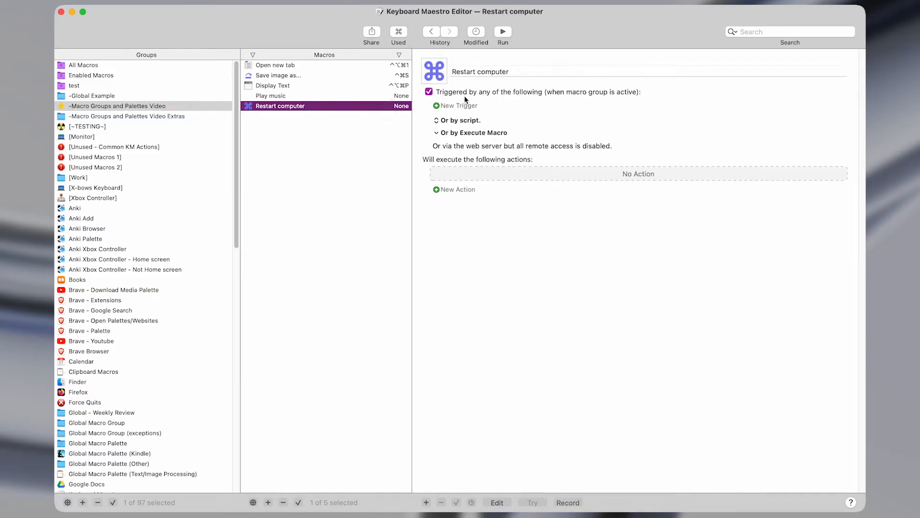
- Add a hot key trigger of ⌃⌥⌘2 to the Restart computer macro
{"action": "left_click", "coordinate": [474, 108]}
{"action": "left_click", "coordinate": [475, 110]}
{"action": "key", "text": "ctrl+alt+super+2"}
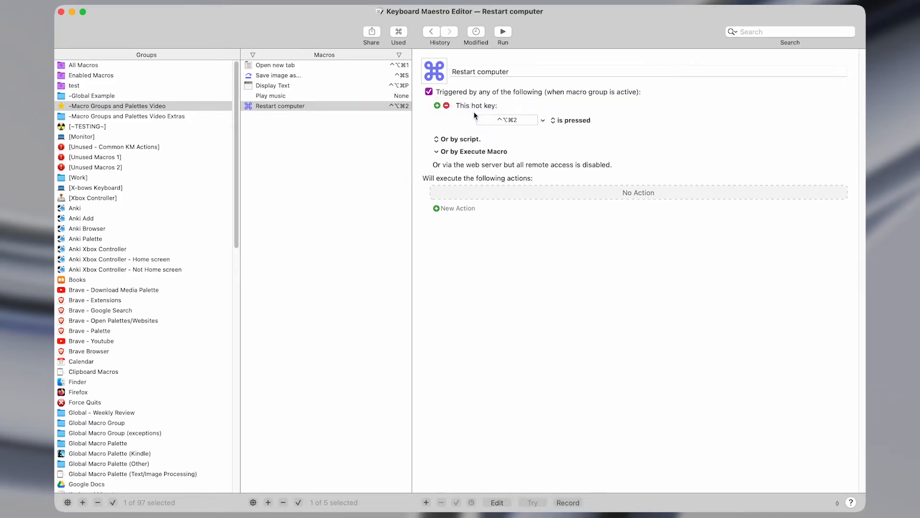
- Find the Display Text action by name and add it to the Restart computer macro
{"action": "key", "text": "shift+super+f"}
{"action": "type", "text": "restar"}
{"action": "key", "text": "super+BackSpace"}
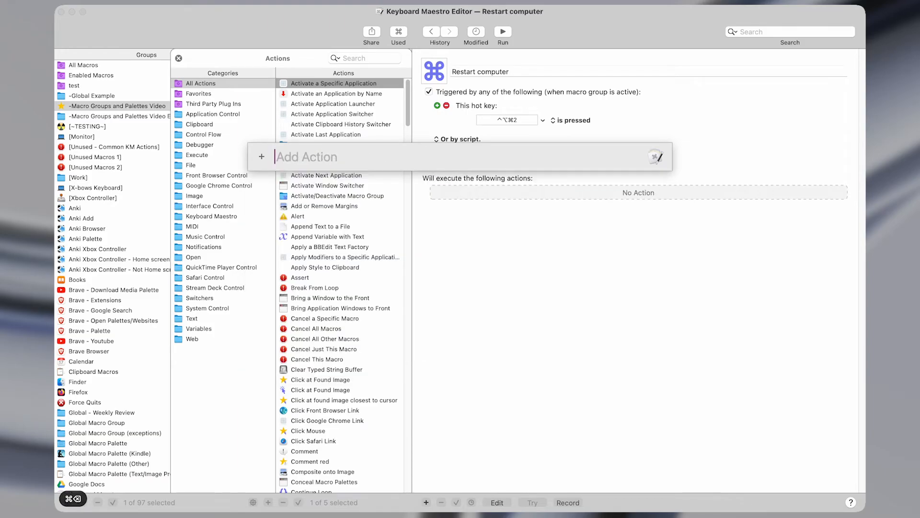
{"action": "type", "text": "tes"}
{"action": "type", "text": "text"}
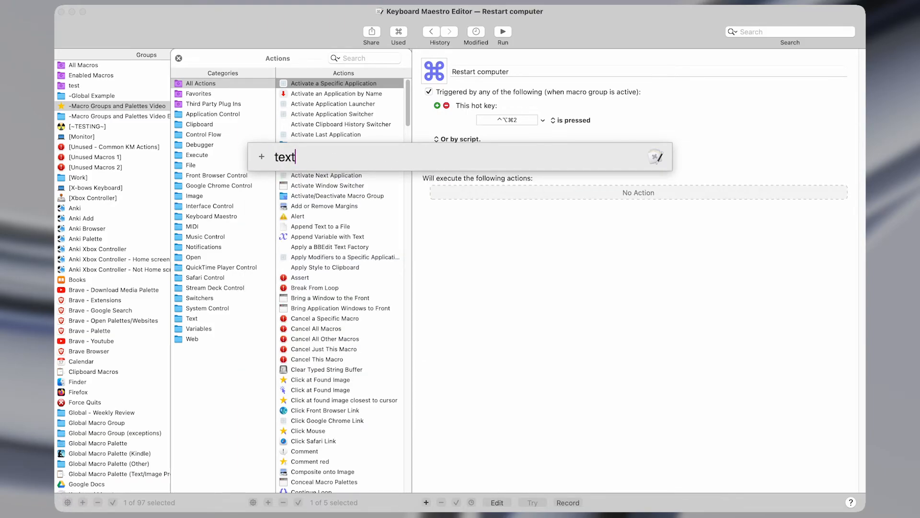
{"action": "key", "text": "Return"}
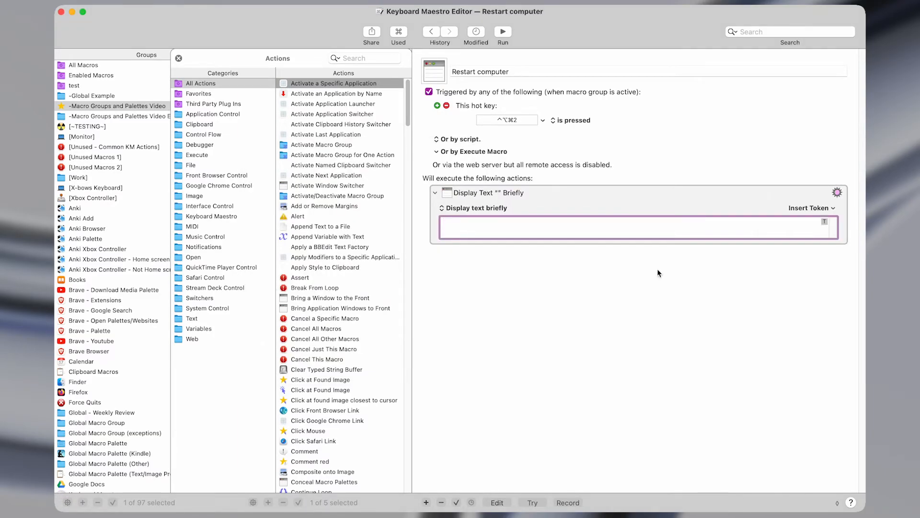
- Set the new action to display text large with the text "Restarting..." in quotation marks
{"action": "left_click", "coordinate": [481, 211]}
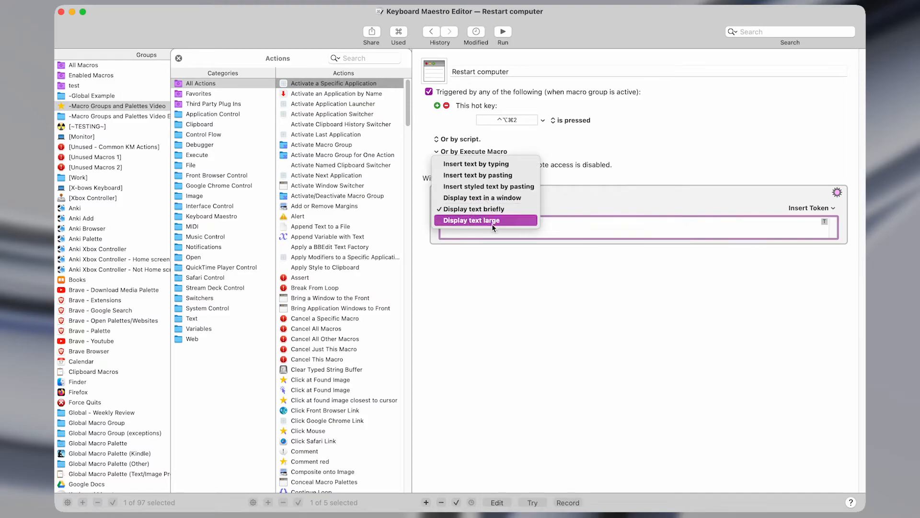
{"action": "left_click", "coordinate": [489, 218]}
{"action": "type", "text": "\"res"}
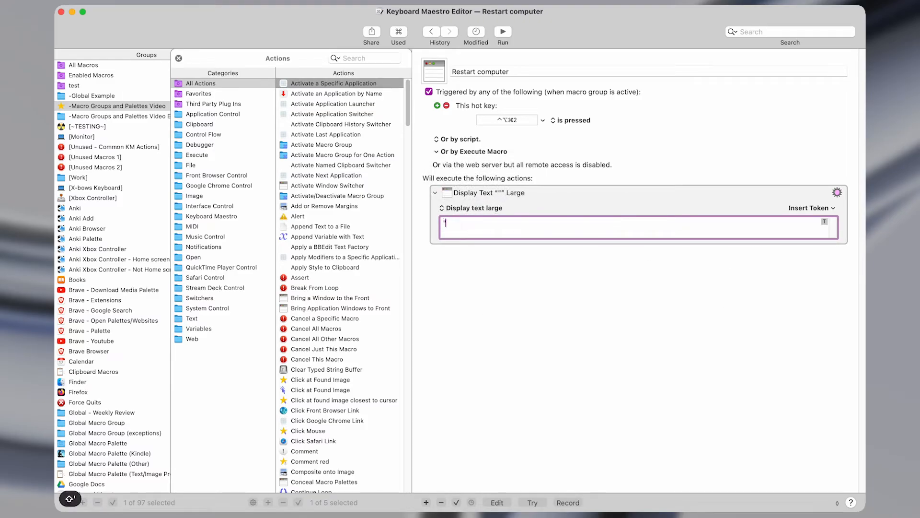
{"action": "key", "text": "BackSpace"}
{"action": "key", "text": "BackSpace"}
{"action": "key", "text": "BackSpace"}
{"action": "type", "text": "Restart"}
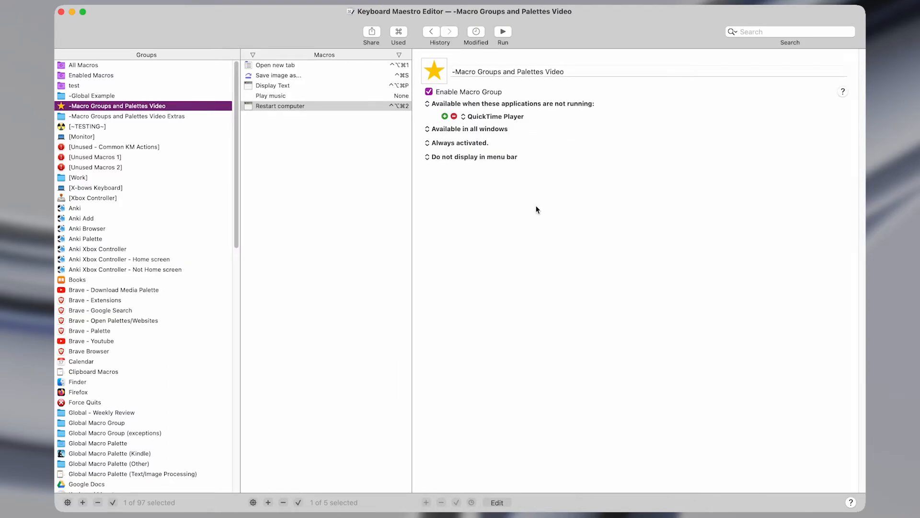
- Test the ⌃⌥⌘2 hot key repeatedly, then review the Restart computer macro and its display action
{"action": "key", "text": "ctrl+alt+super+2"}
{"action": "key", "text": "ctrl+alt+super+2"}
{"action": "key", "text": "ctrl+alt+super+2"}
{"action": "key", "text": "ctrl+alt+super+2"}
{"action": "key", "text": "ctrl+alt+super+2"}
{"action": "key", "text": "ctrl+alt+super+2"}
{"action": "key", "text": "ctrl+alt+super+2"}
{"action": "key", "text": "ctrl+alt+super+2"}
{"action": "left_click", "coordinate": [406, 107]}
{"action": "left_click", "coordinate": [543, 205]}
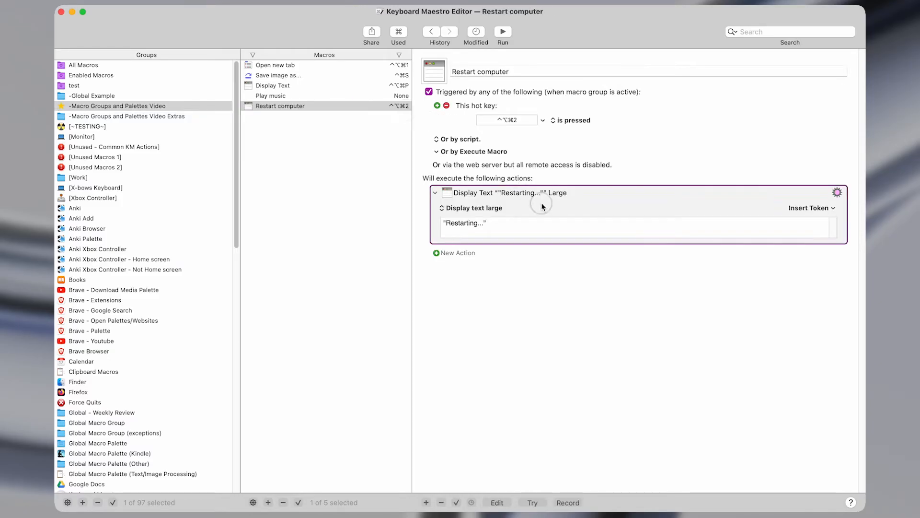
- Return to the -Macro Groups and Palettes Video group and view its window availability options
{"action": "key", "text": "super+shift+t"}
{"action": "left_click", "coordinate": [153, 106]}
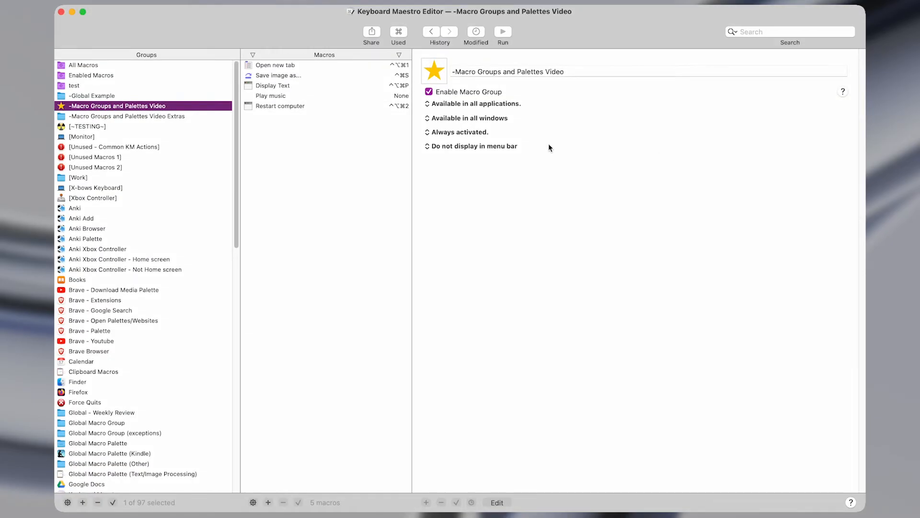
{"action": "left_click", "coordinate": [465, 118]}
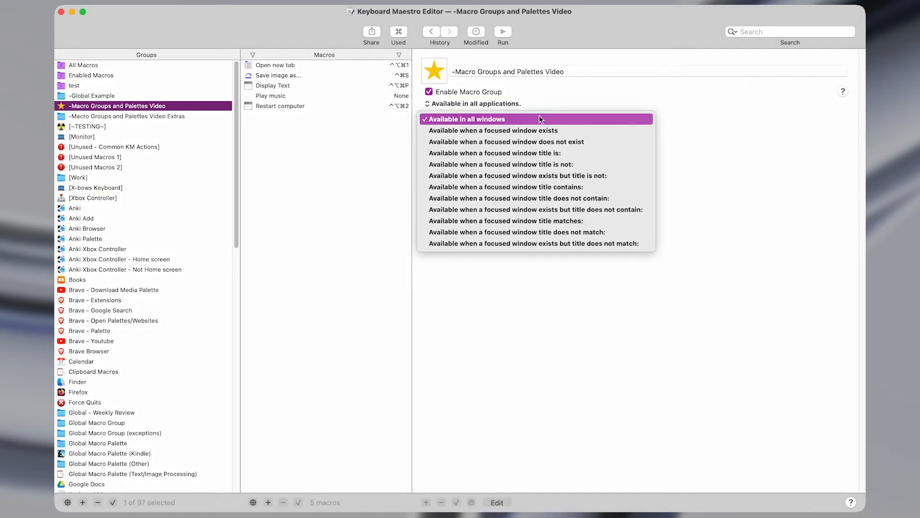
{"action": "left_click", "coordinate": [655, 425]}
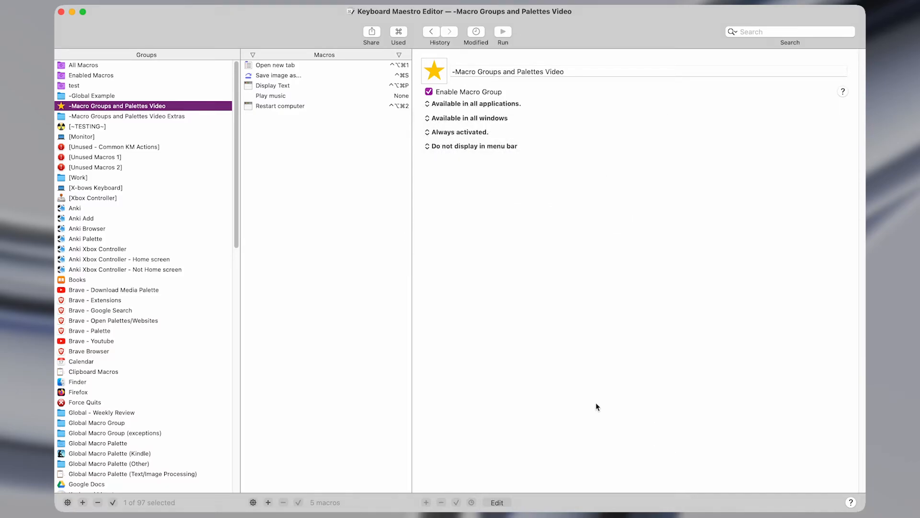
- Examine the Brave - Youtube group's window title condition and its Open Watch Later and Open History macros
{"action": "left_click", "coordinate": [190, 341]}
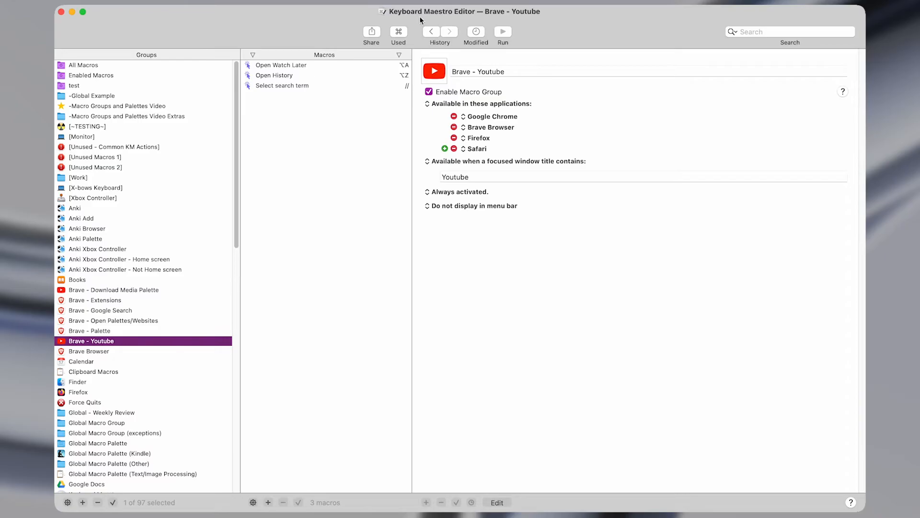
{"action": "left_click", "coordinate": [315, 66]}
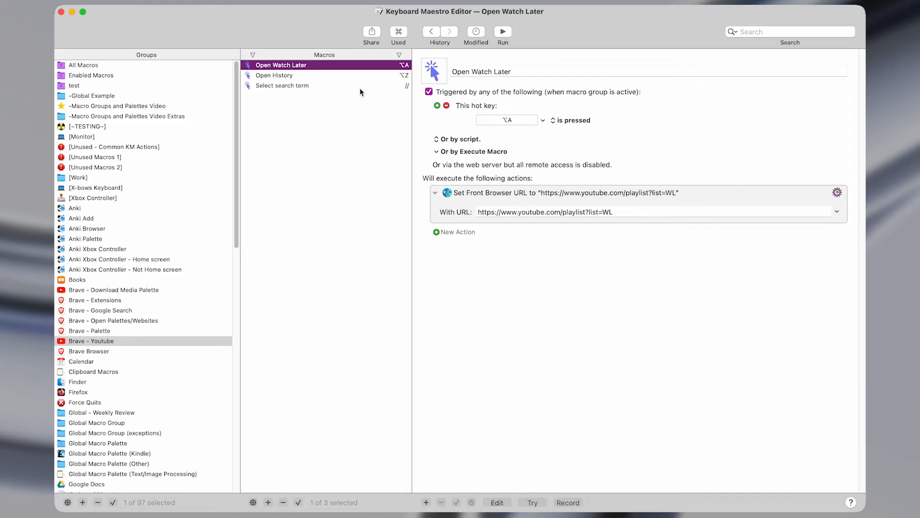
{"action": "left_click", "coordinate": [349, 76]}
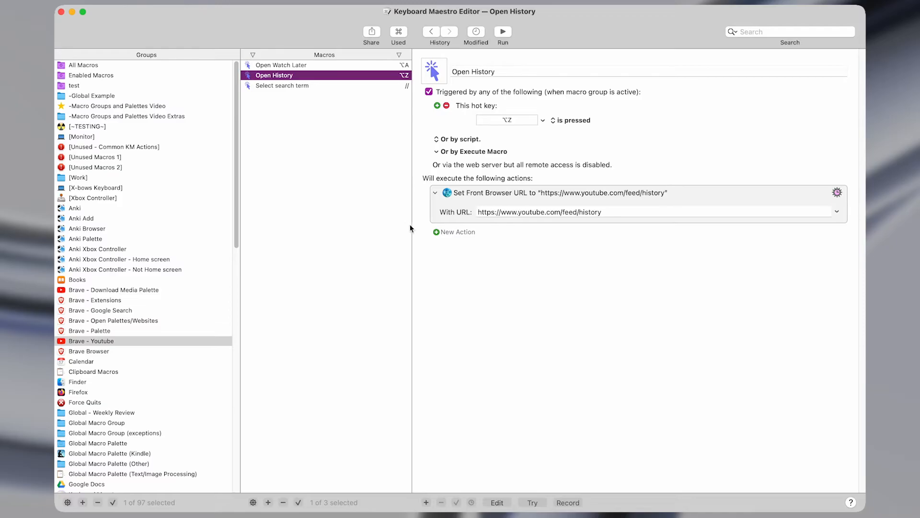
- Set the -Macro Groups and Palettes Video group to be available when a focused window exists
{"action": "left_click", "coordinate": [200, 106]}
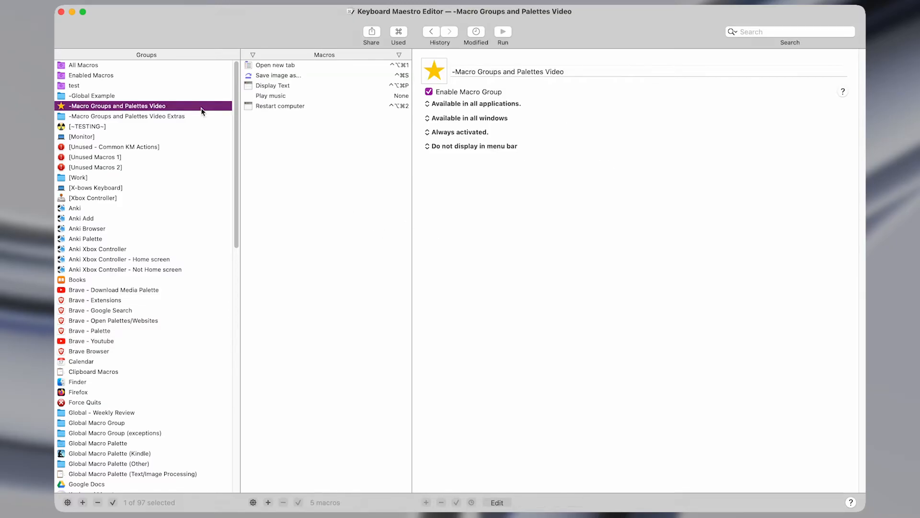
{"action": "left_click", "coordinate": [501, 120]}
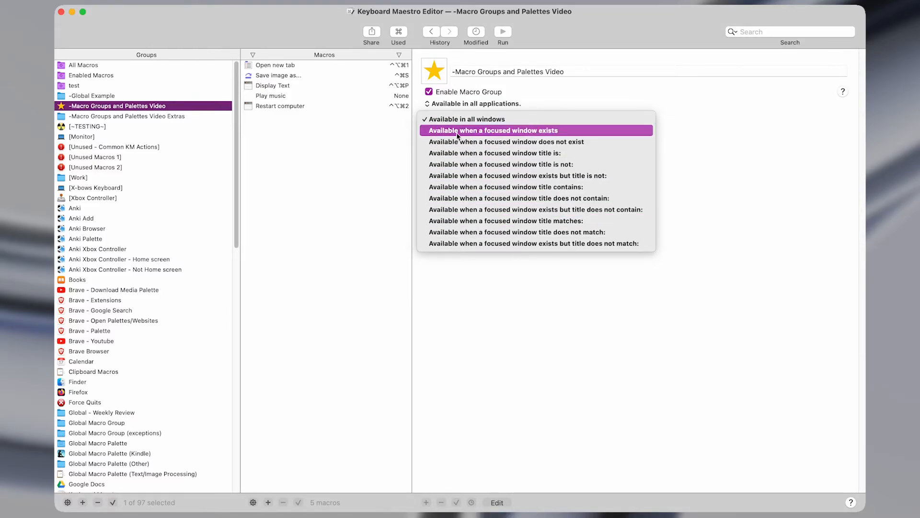
{"action": "left_click", "coordinate": [476, 131]}
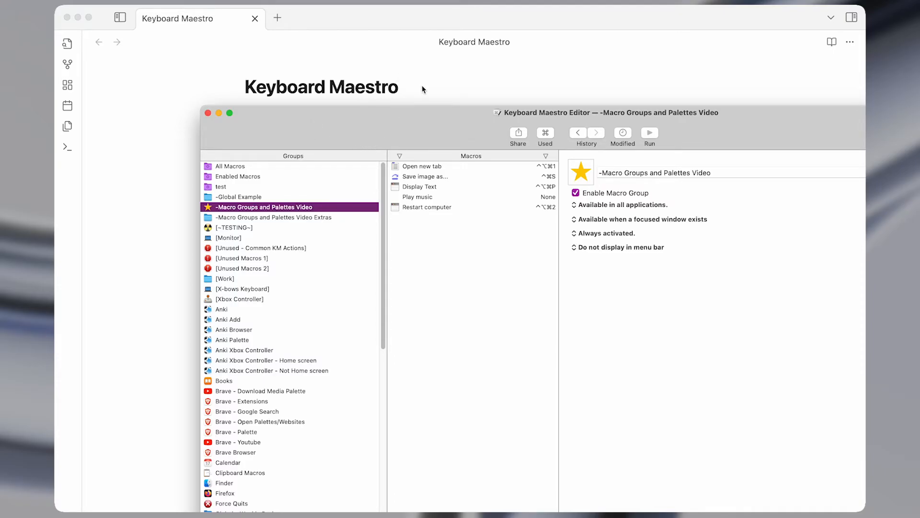
- Take focus away from the macro editor window, focus it again, and restore it to full size
{"action": "key", "text": "ctrl+space"}
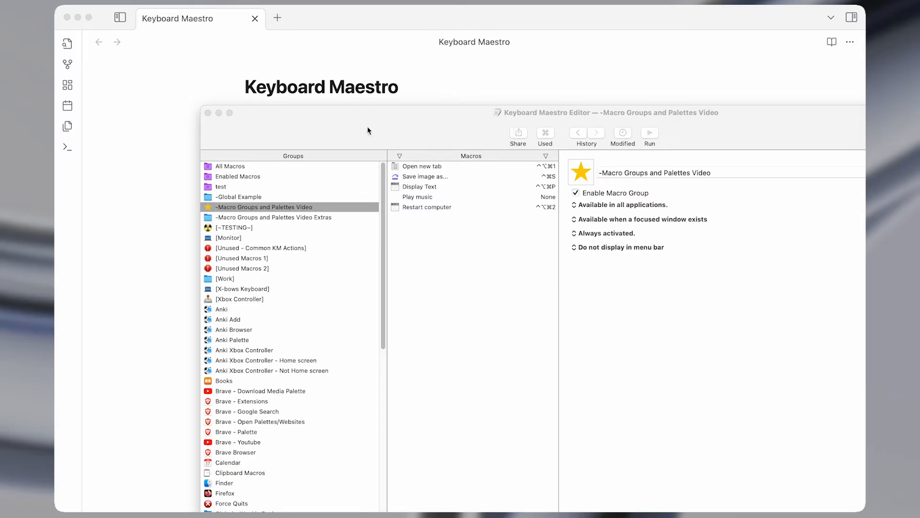
{"action": "key", "text": "alt+super+l"}
{"action": "left_click", "coordinate": [204, 106]}
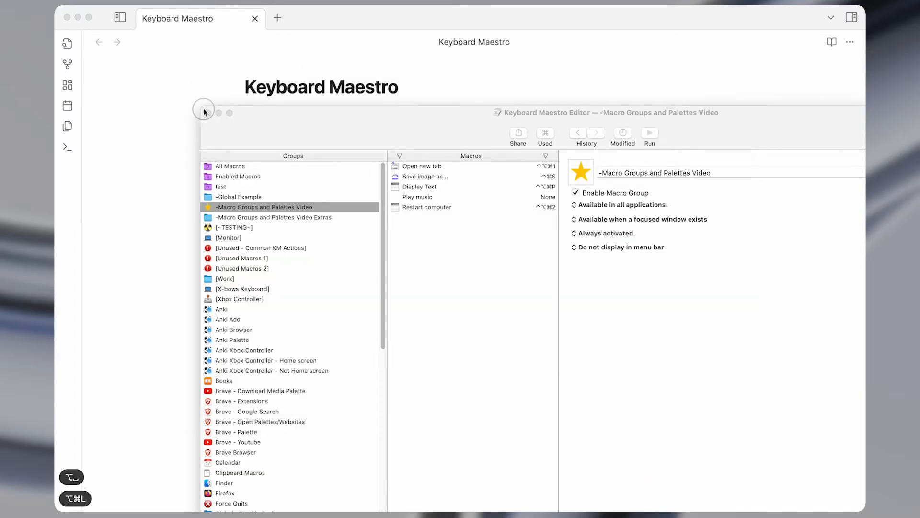
{"action": "left_click", "coordinate": [431, 307]}
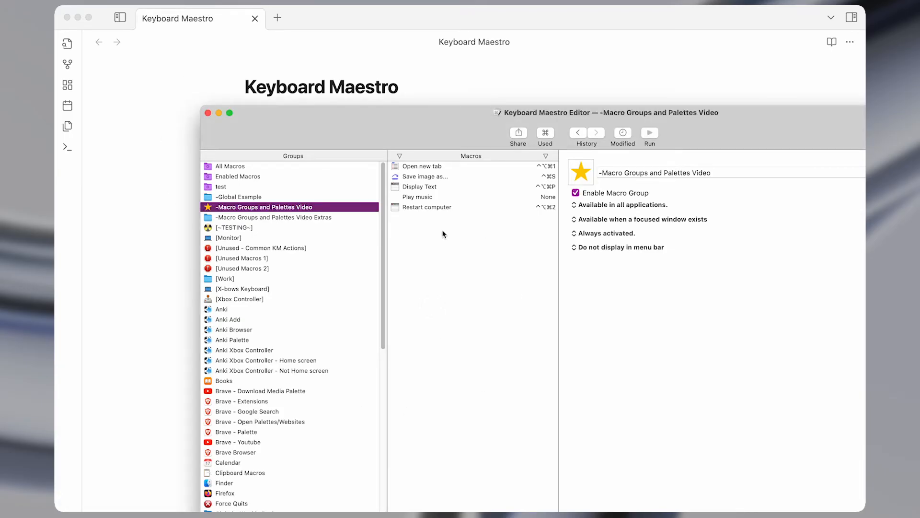
{"action": "key", "text": "ctrl+alt+super+period"}
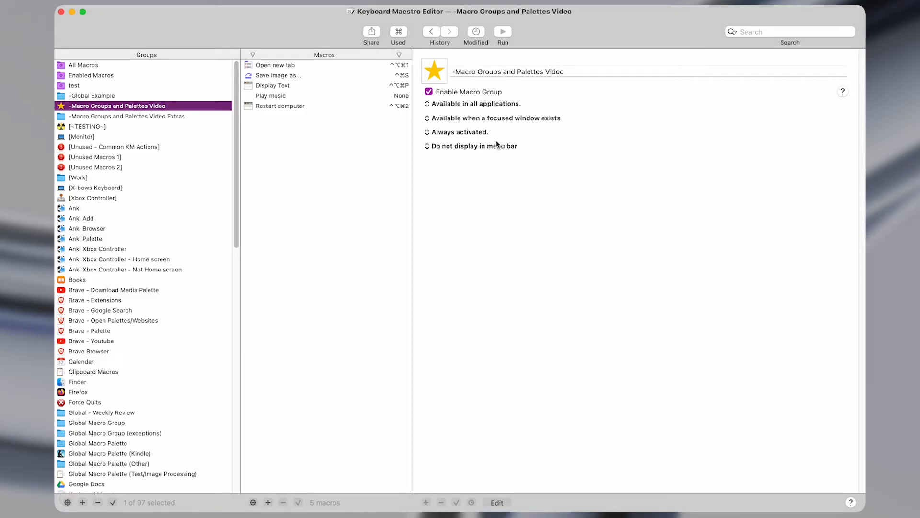
- Create a macro named "Type text" in the -Macro Groups and Palettes Video group
{"action": "key", "text": "super+n"}
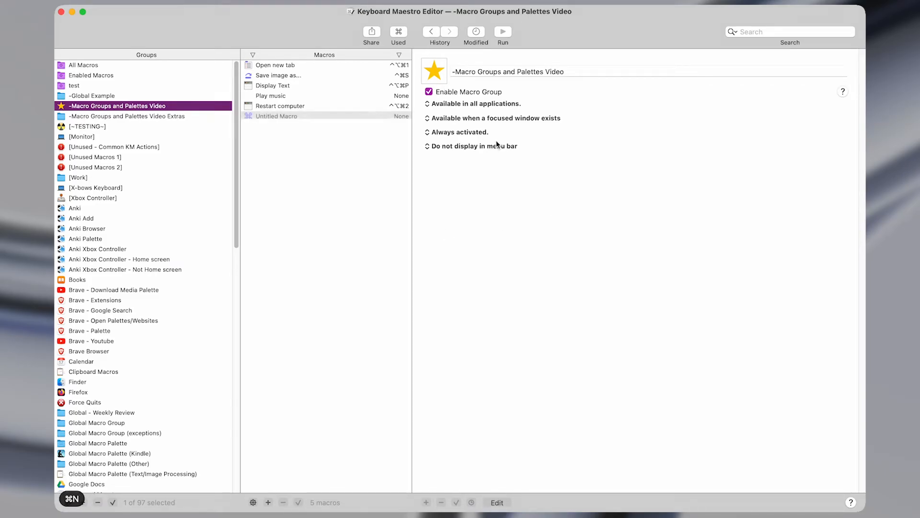
{"action": "type", "text": "Text"}
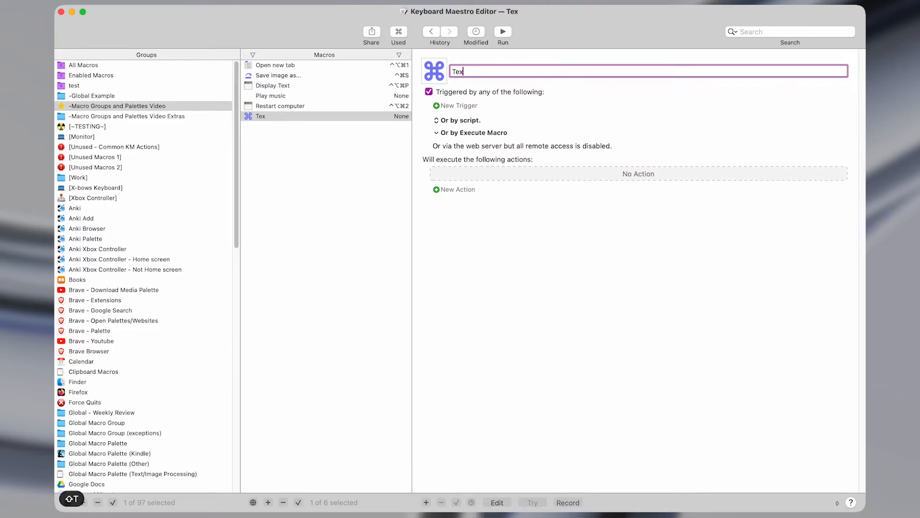
{"action": "key", "text": "BackSpace"}
{"action": "key", "text": "BackSpace"}
{"action": "key", "text": "BackSpace"}
{"action": "key", "text": "BackSpace"}
{"action": "type", "text": "Tyupe"}
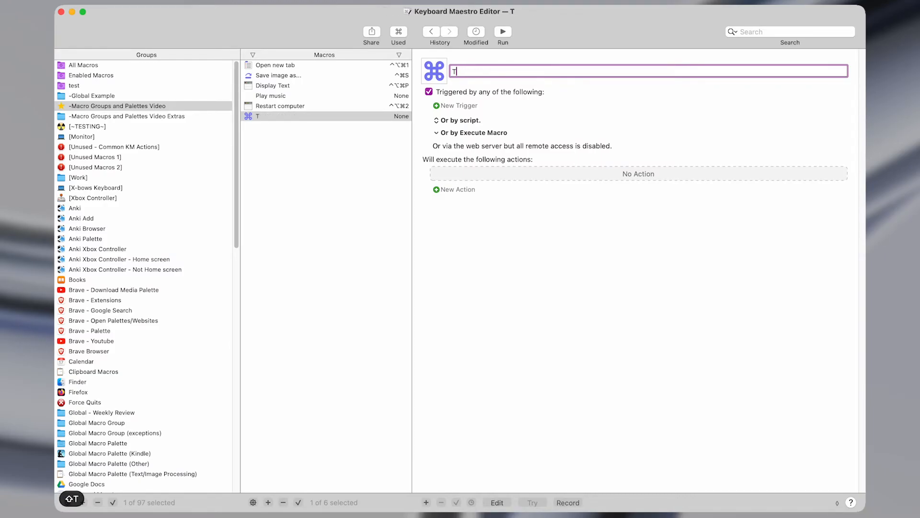
{"action": "key", "text": "BackSpace"}
{"action": "key", "text": "BackSpace"}
{"action": "key", "text": "BackSpace"}
{"action": "type", "text": "pe text"}
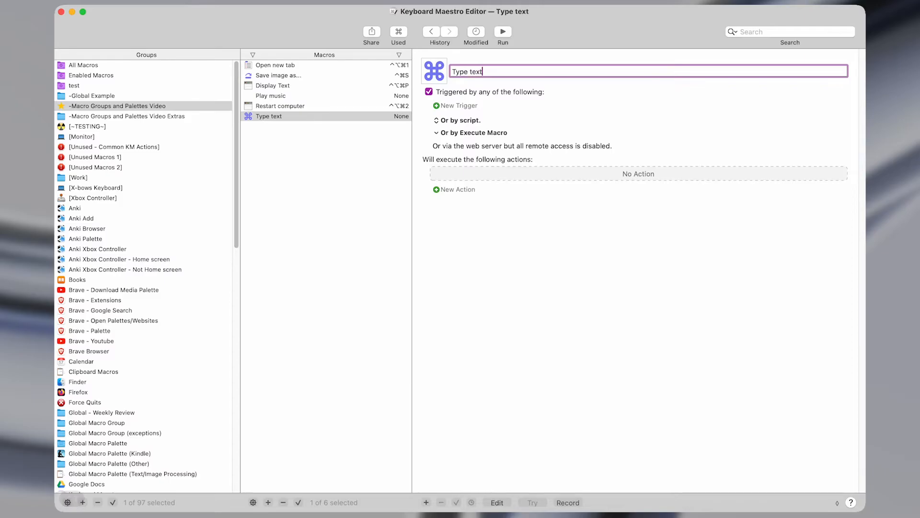
- Add a typed string trigger of ";text" to the Type text macro
{"action": "left_click", "coordinate": [464, 109]}
{"action": "left_click", "coordinate": [483, 140]}
{"action": "type", "text": ";text"}
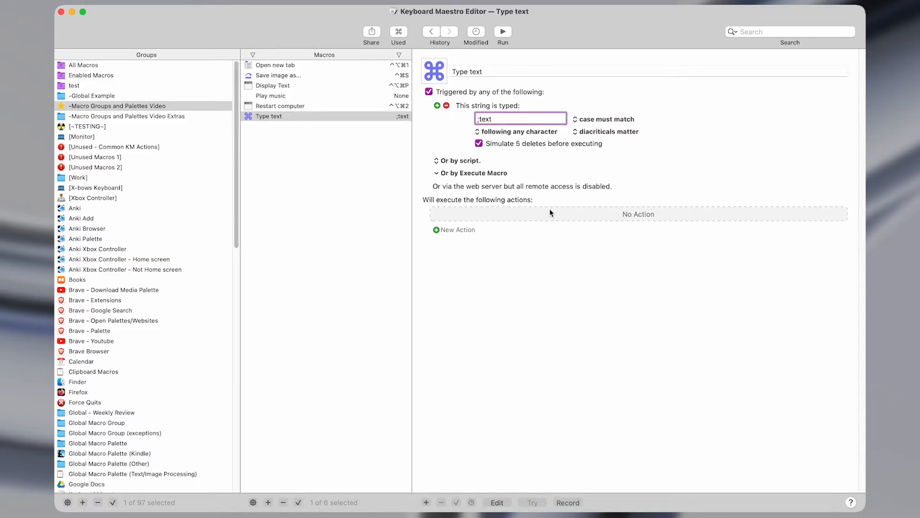
- Add an Insert Text by Typing action containing "Hello!" to the Type text macro and close the actions list
{"action": "key", "text": "super+shift+f"}
{"action": "type", "text": "t"}
{"action": "type", "text": "ype"}
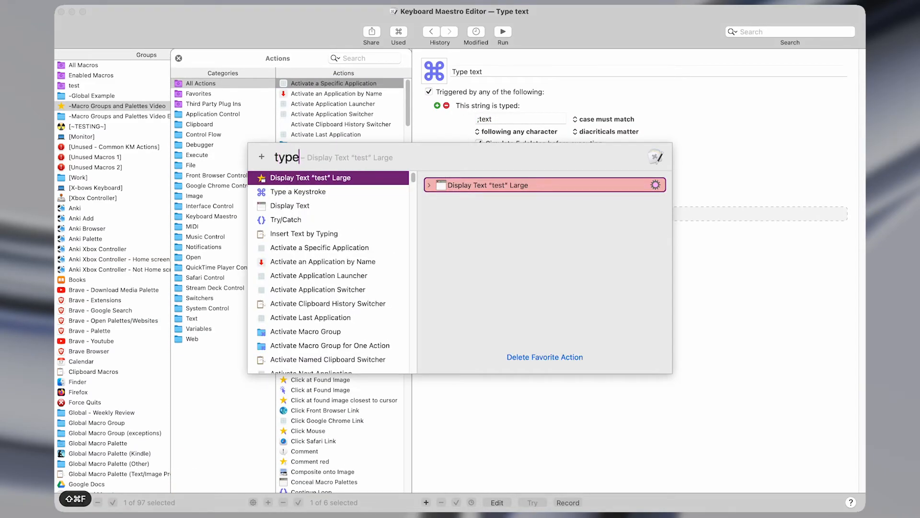
{"action": "key", "text": "Return"}
{"action": "type", "text": "Hello!"}
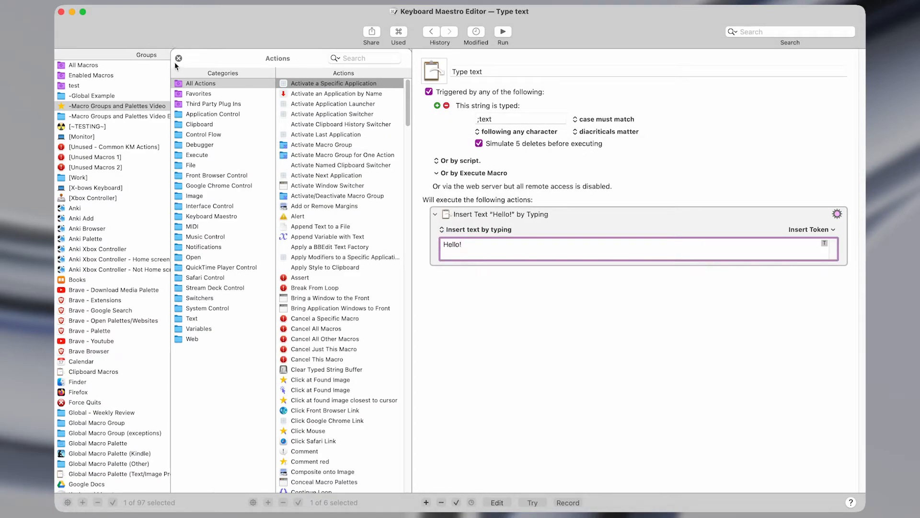
{"action": "left_click", "coordinate": [178, 58]}
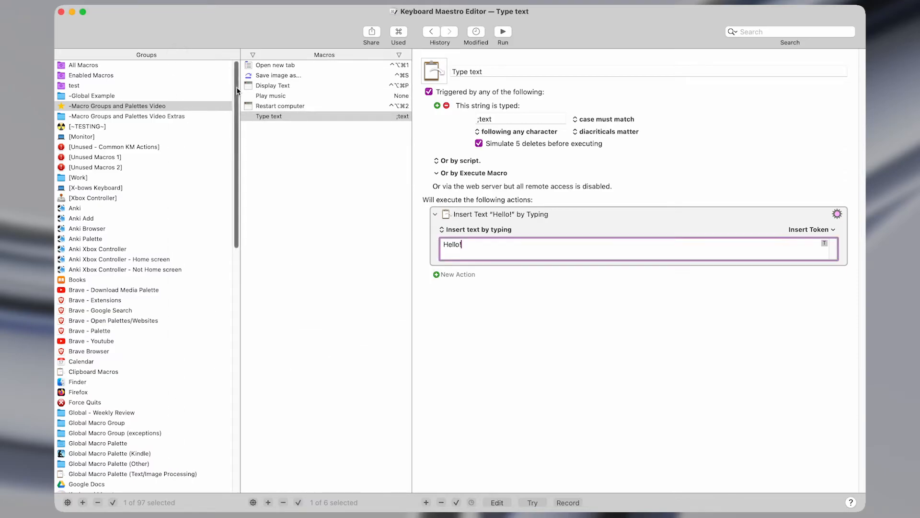
- Reopen the group's settings, then switch to the Keyboard Maestro note and insert "Hello!" using the ";text" string trigger
{"action": "left_click", "coordinate": [185, 106]}
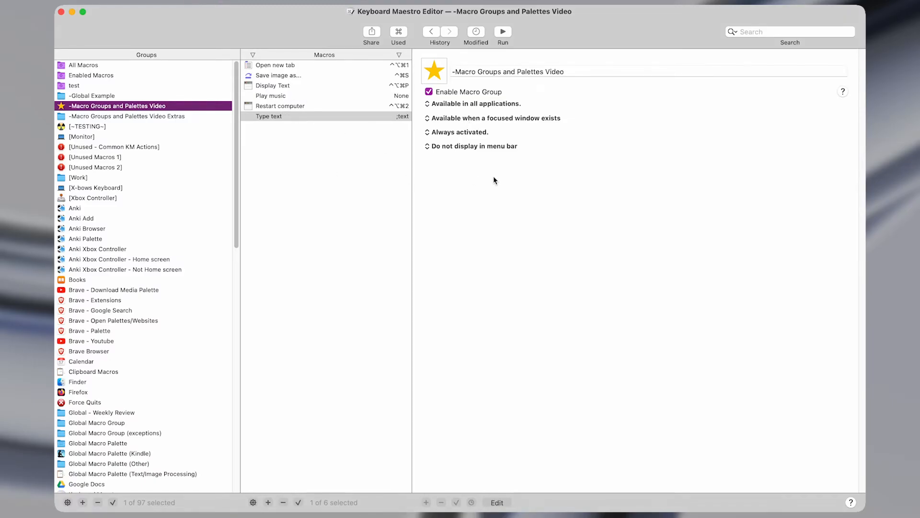
{"action": "key", "text": "ctrl+alt+z"}
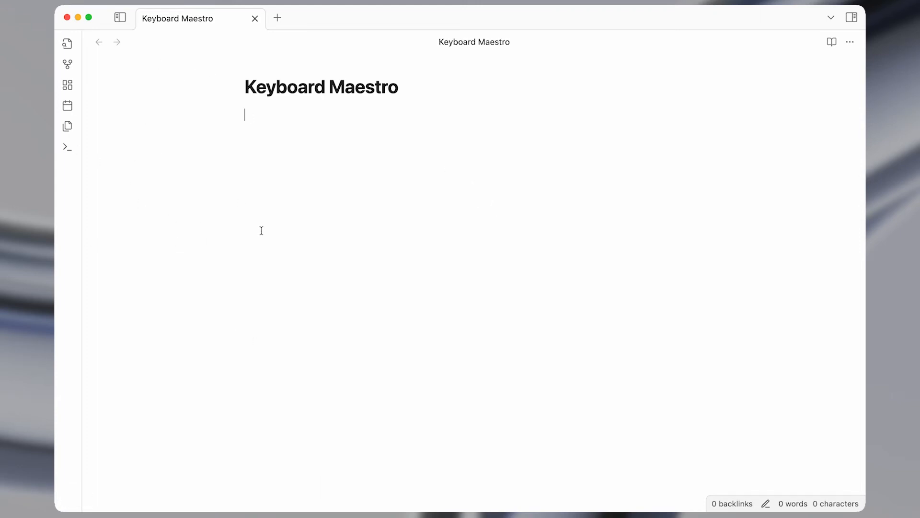
{"action": "type", "text": "Hello!"}
- Highlight the inserted "Hello!" in the note, clear the selection, and take focus away from the note window
{"action": "key", "text": "shift+super+Left"}
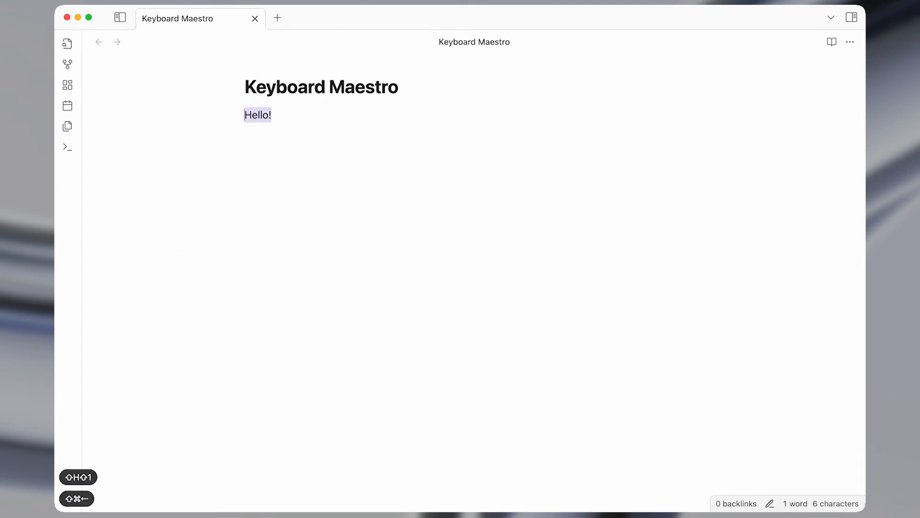
{"action": "key", "text": "super+Left"}
{"action": "key", "text": "shift+super+Right"}
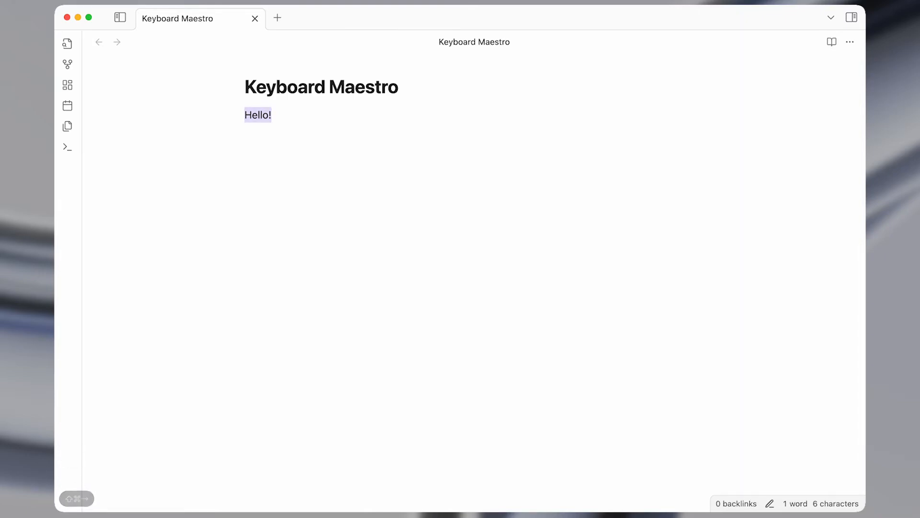
{"action": "key", "text": "Right"}
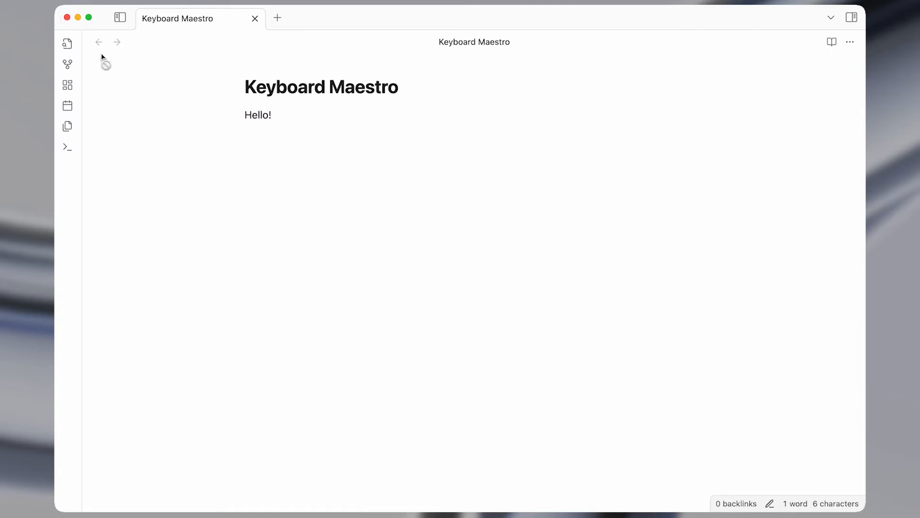
{"action": "key", "text": "ctrl+space"}
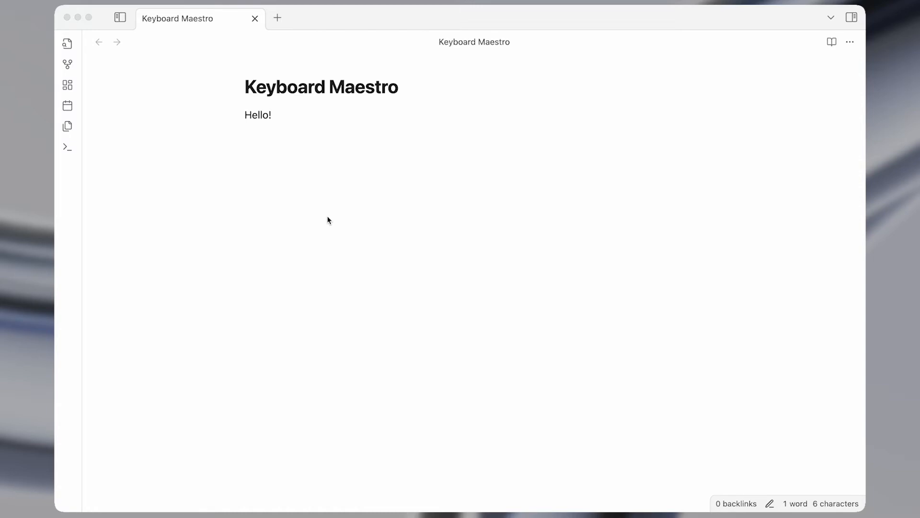
- Switch to Keyboard Maestro Editor and set the group to Available when a focused window does not exist and Available in these applications
{"action": "key", "text": "ctrl+alt+w"}
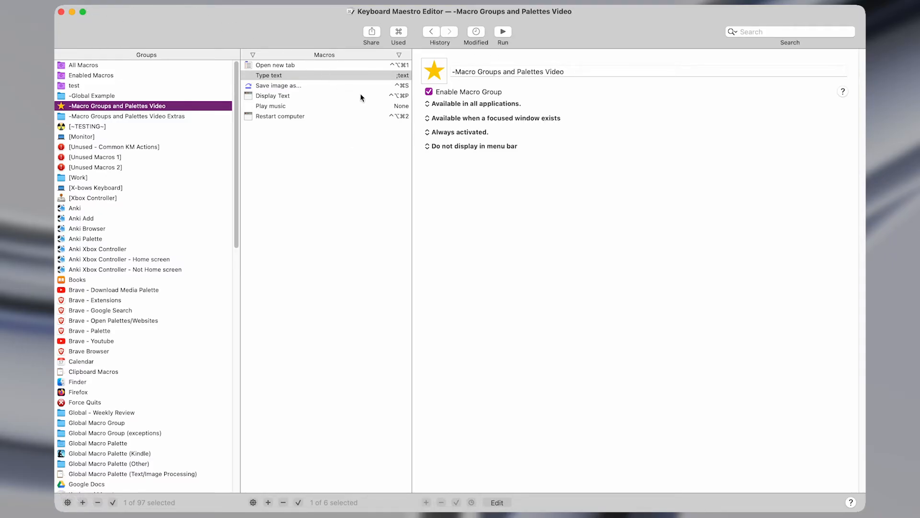
{"action": "left_click", "coordinate": [530, 120]}
{"action": "left_click", "coordinate": [532, 130]}
{"action": "left_click", "coordinate": [517, 105]}
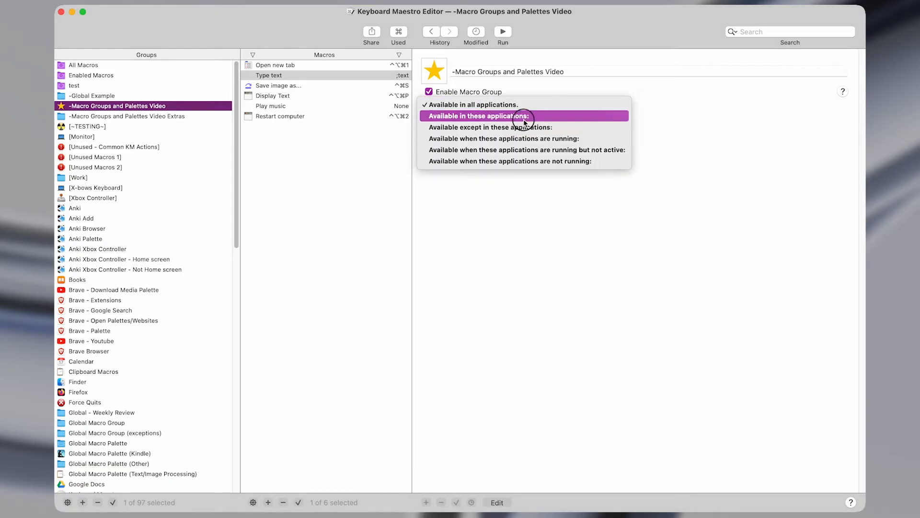
{"action": "left_click", "coordinate": [523, 116]}
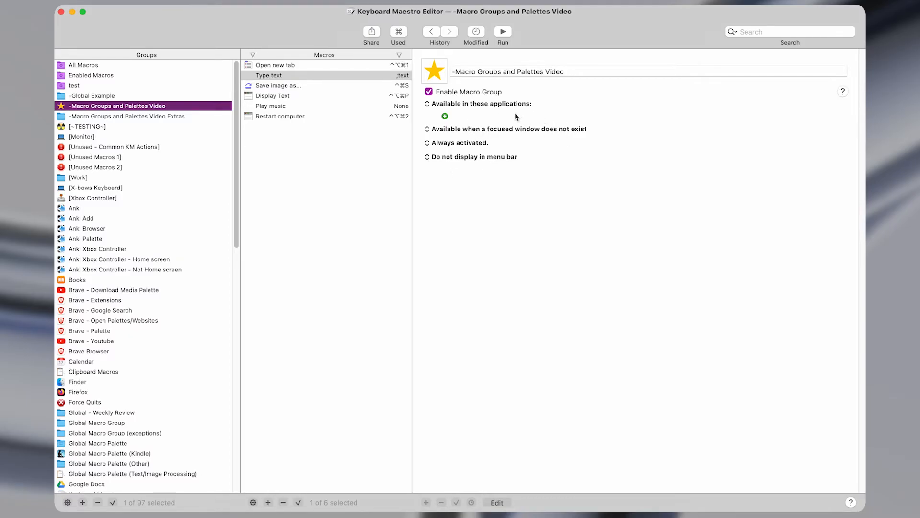
- Set the group's window condition to "Available when a focused window title is:" and start editing the window title
{"action": "left_click", "coordinate": [550, 124]}
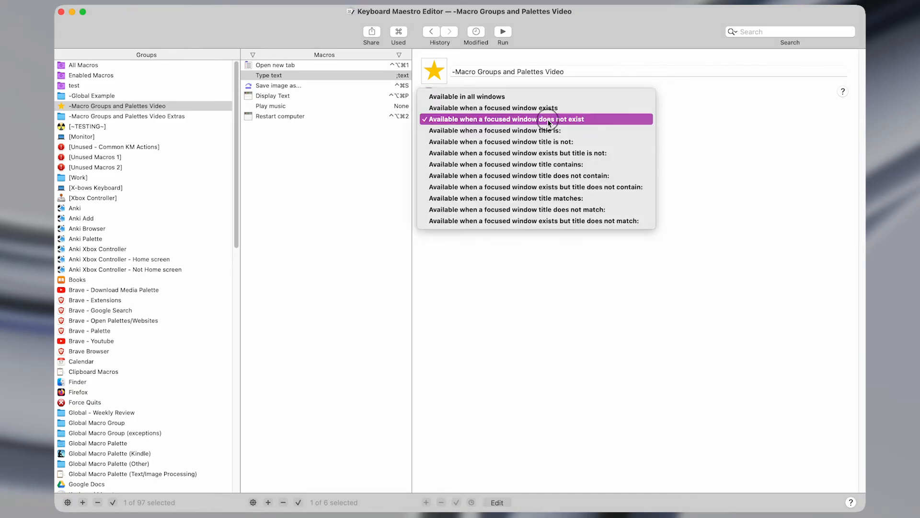
{"action": "left_click", "coordinate": [536, 131]}
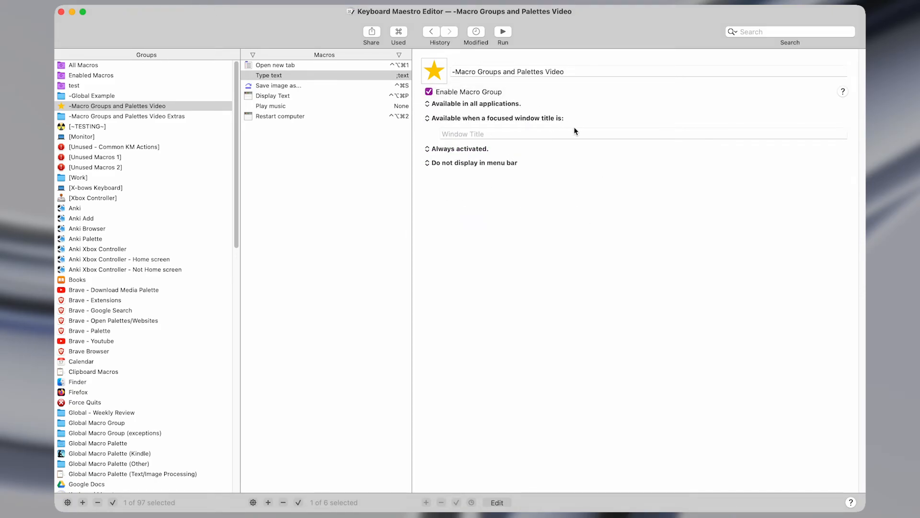
{"action": "left_click", "coordinate": [443, 137]}
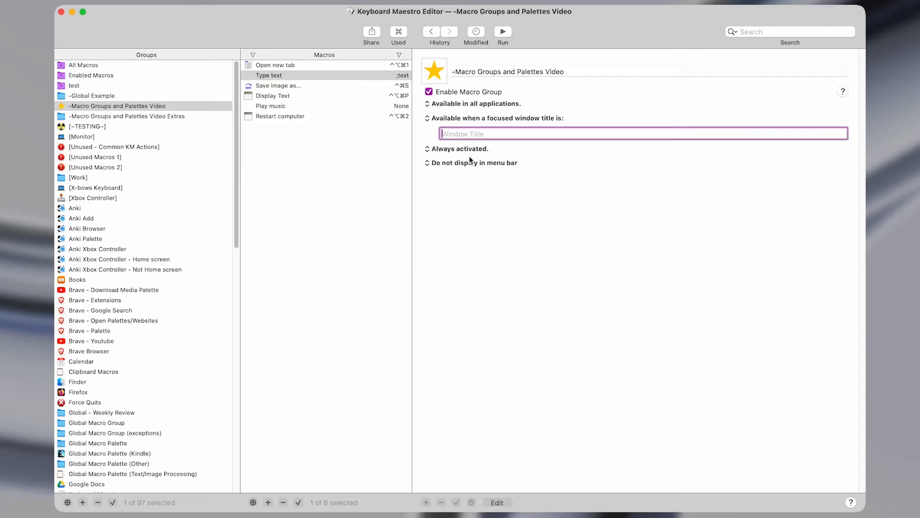
- Show all open windows, examine the titles of the Obsidian and Keyboard Maestro Editor windows, and return to the editor
{"action": "key", "text": "ctrl+Up"}
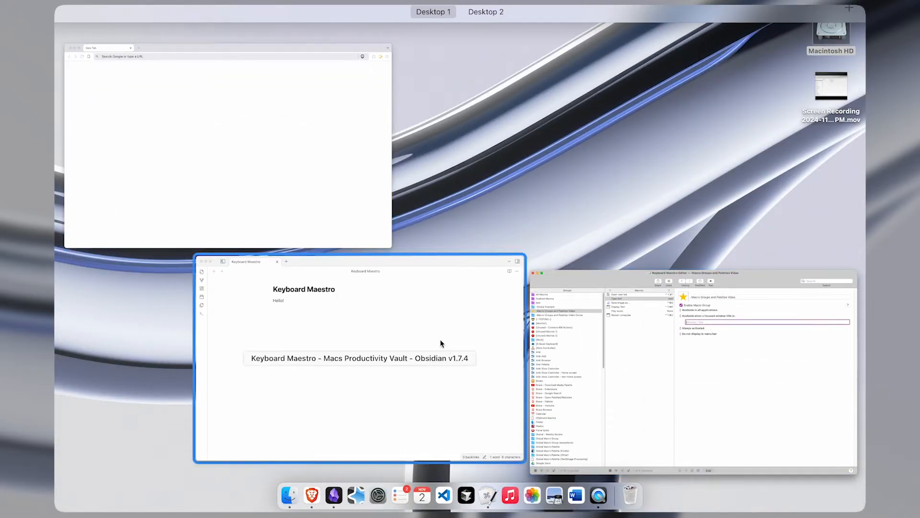
{"action": "left_click", "coordinate": [592, 422]}
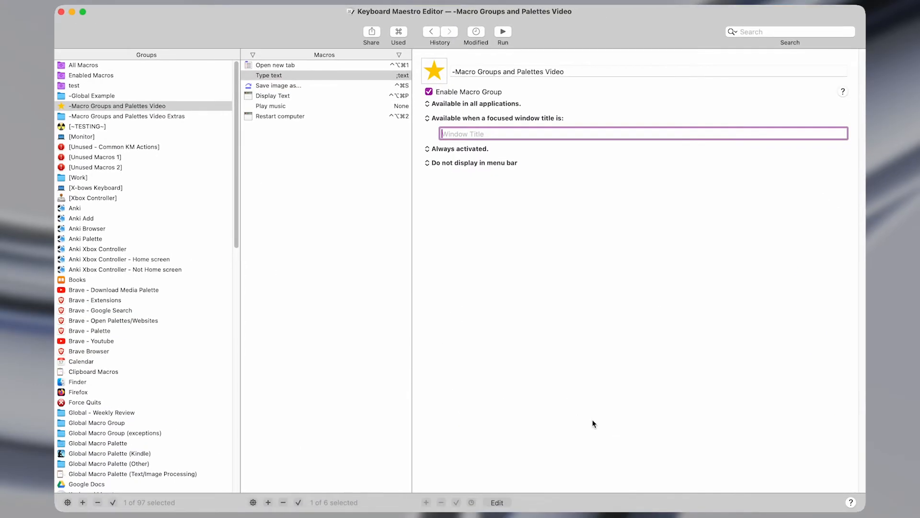
{"action": "key", "text": "ctrl+Up"}
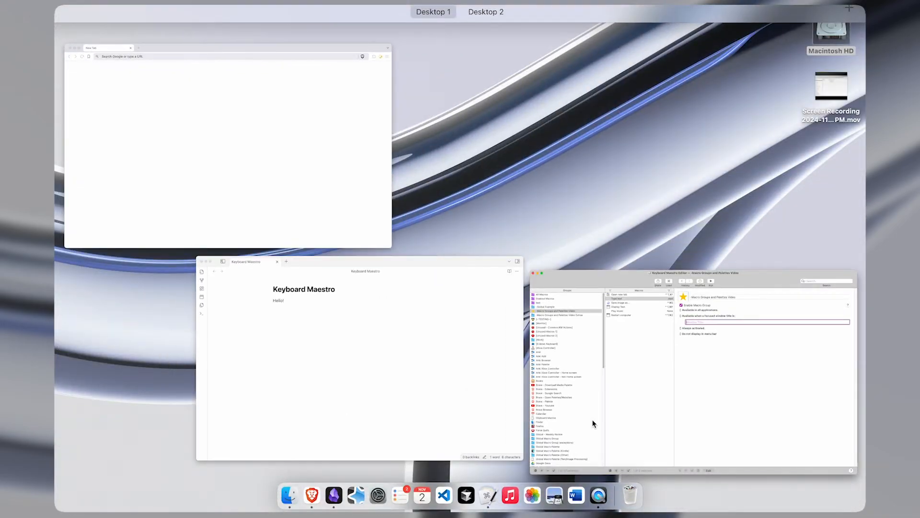
{"action": "left_click", "coordinate": [623, 386]}
{"action": "key", "text": "ctrl+Up"}
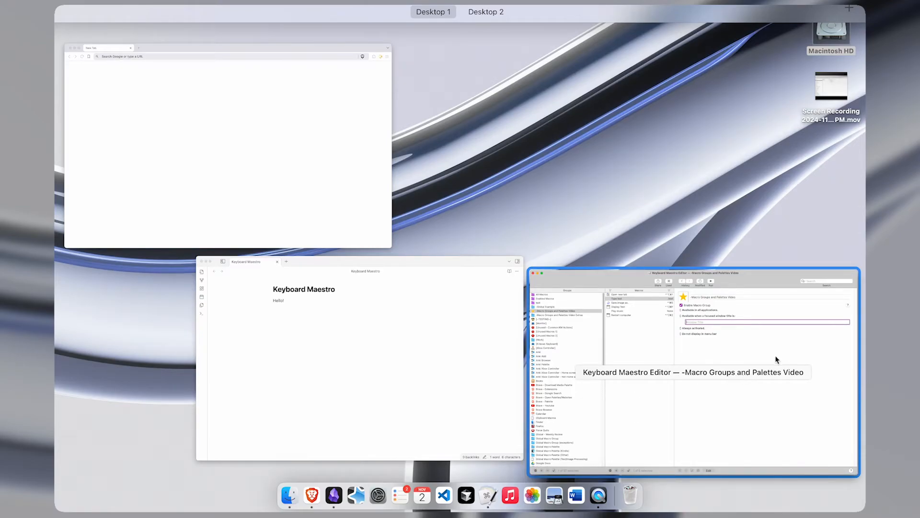
{"action": "left_click", "coordinate": [754, 377]}
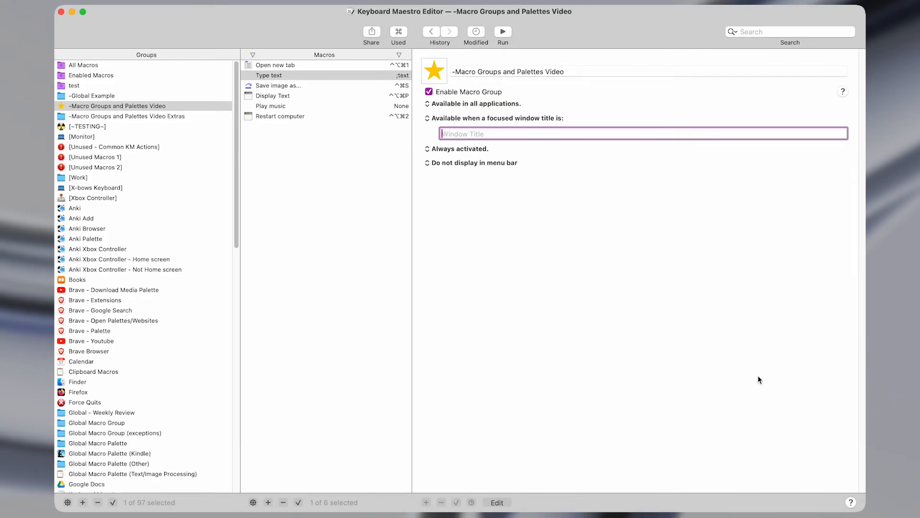
- Run the Get Front Window Title macro and enter "Keyboard Maestro Editor — -Macro Groups and Palettes Video" as the group's window title
{"action": "key", "text": "ctrl+alt+super+h"}
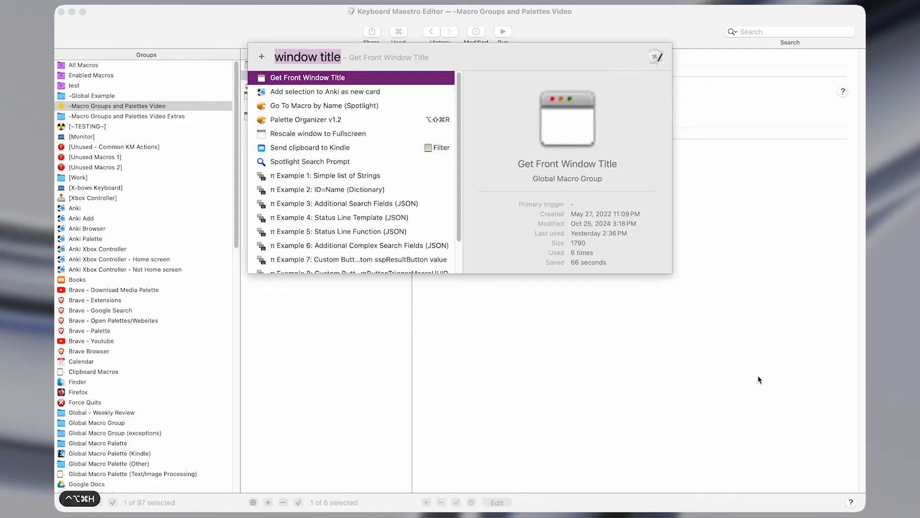
{"action": "key", "text": "Return"}
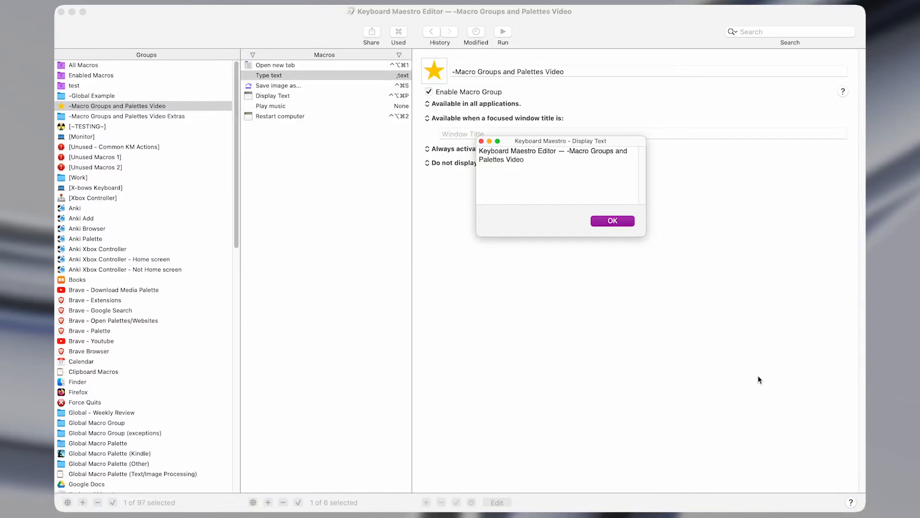
{"action": "left_click_drag", "start_coordinate": [533, 141], "coordinate": [609, 217]}
{"action": "left_click", "coordinate": [683, 298]}
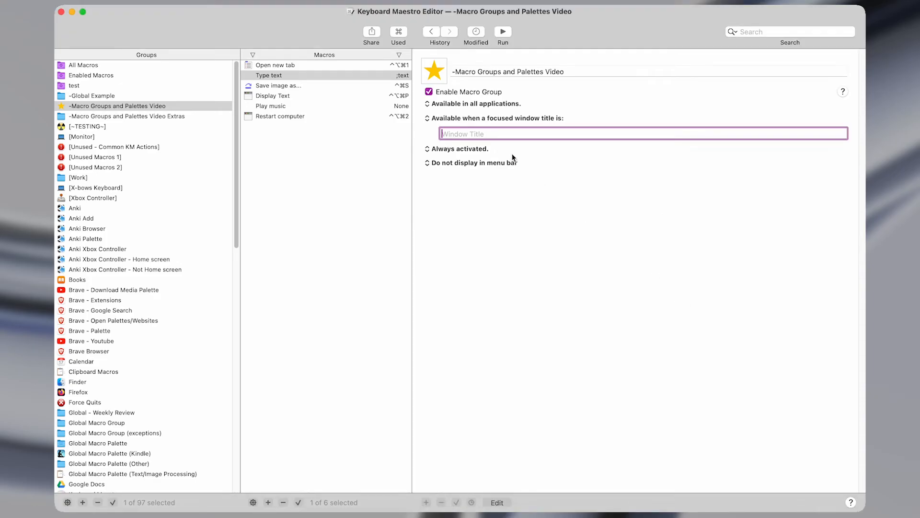
{"action": "type", "text": "Keyboard Maestro Editor — -Macro Groups and Palettes Video"}
{"action": "triple_click", "coordinate": [601, 134]}
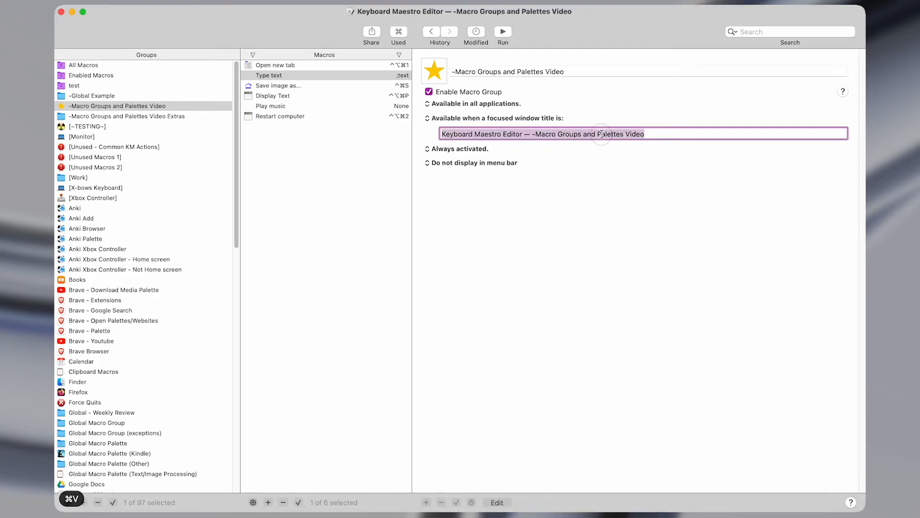
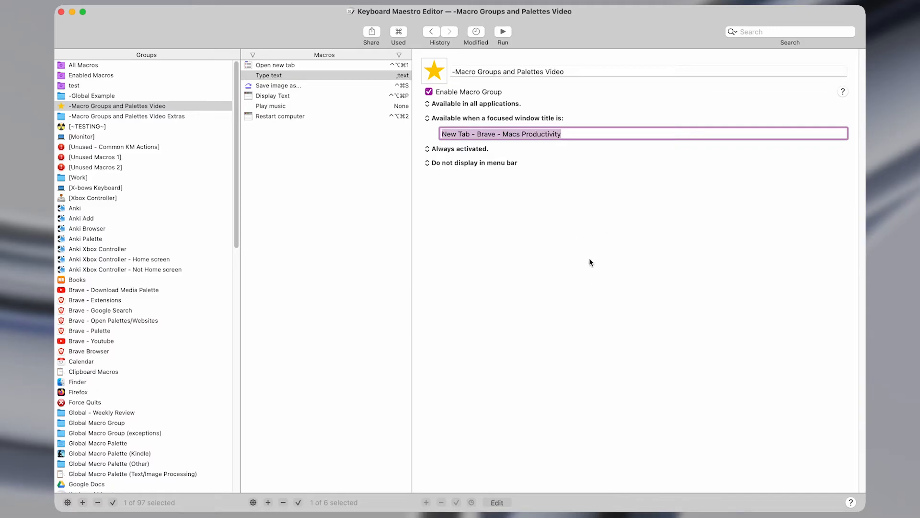
- Review the group's application availability choices and window condition choices without changing either setting
{"action": "left_click", "coordinate": [454, 105]}
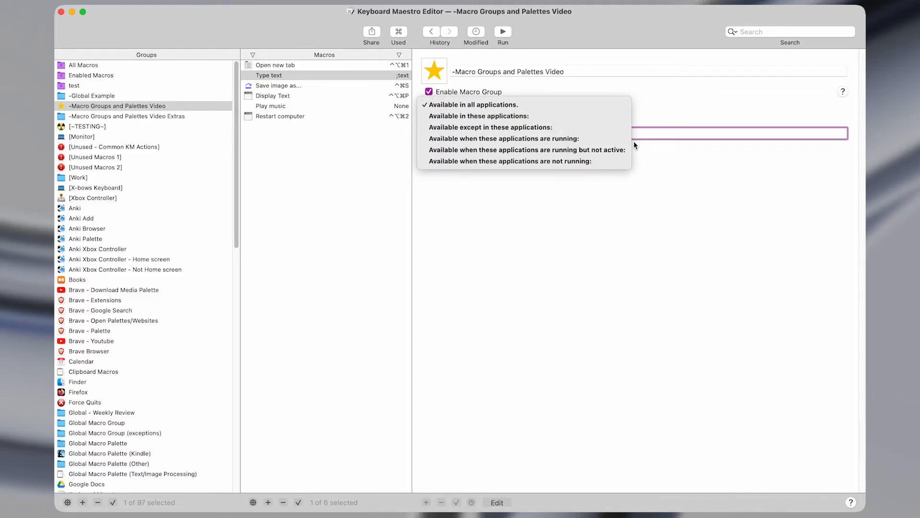
{"action": "left_click", "coordinate": [597, 193]}
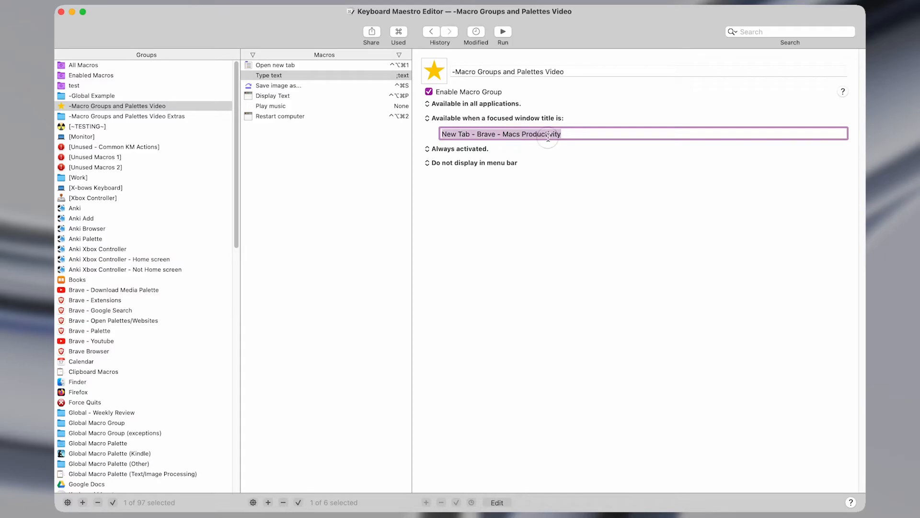
{"action": "left_click", "coordinate": [499, 118]}
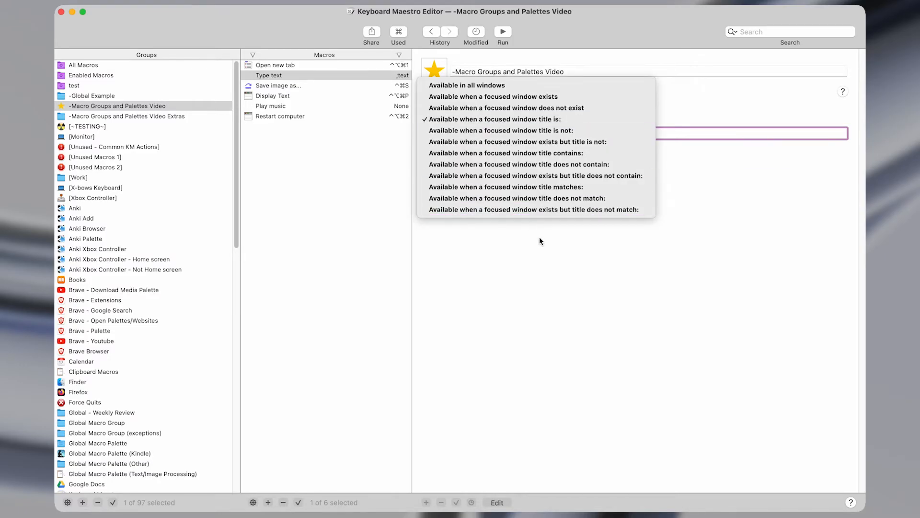
{"action": "left_click", "coordinate": [539, 236]}
- Highlight the whole entered window title, highlight only its " - Brave - Macs Productivity" part, and clear the selection
{"action": "triple_click", "coordinate": [496, 131]}
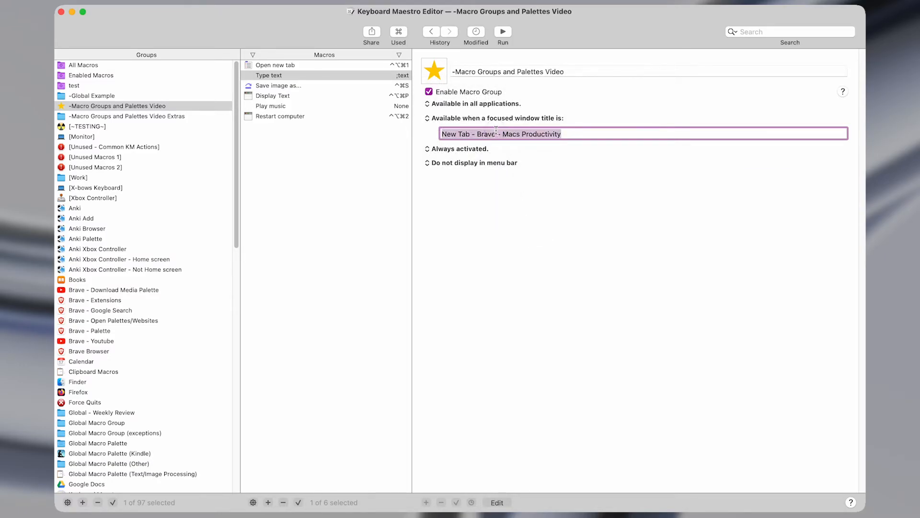
{"action": "triple_click", "coordinate": [496, 131]}
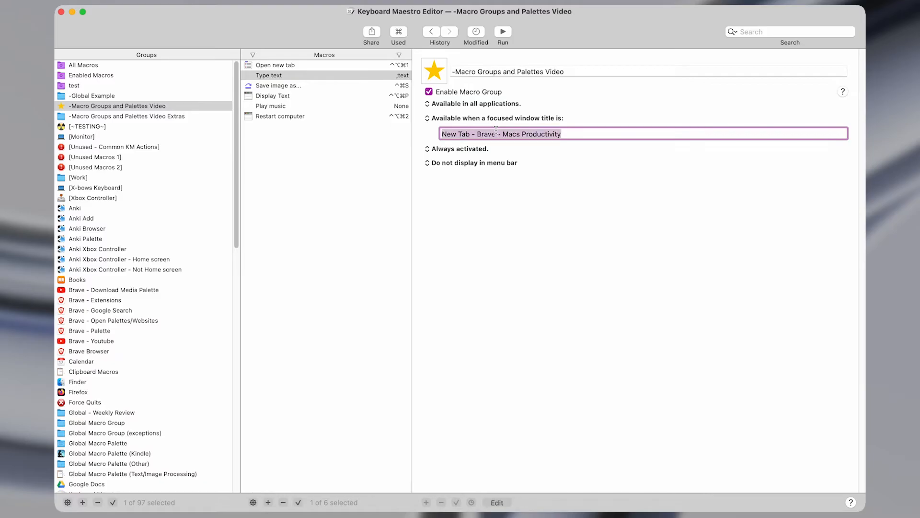
{"action": "left_click", "coordinate": [458, 135]}
{"action": "left_click", "coordinate": [469, 134]}
{"action": "left_click_drag", "start_coordinate": [469, 133], "coordinate": [576, 132]}
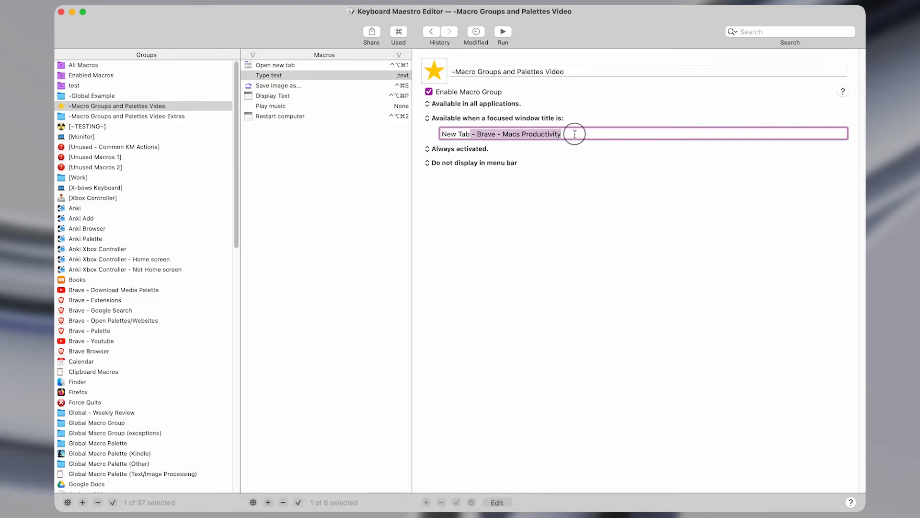
{"action": "left_click", "coordinate": [474, 132]}
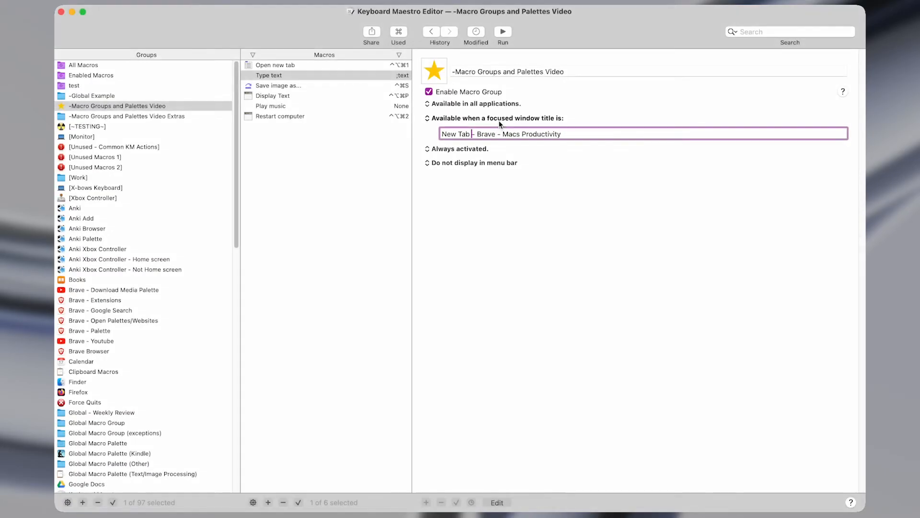
- Change the group's window condition to "Available when a focused window title is not:" for "New Tab - Brave - Macs Productivity"
{"action": "left_click", "coordinate": [499, 119]}
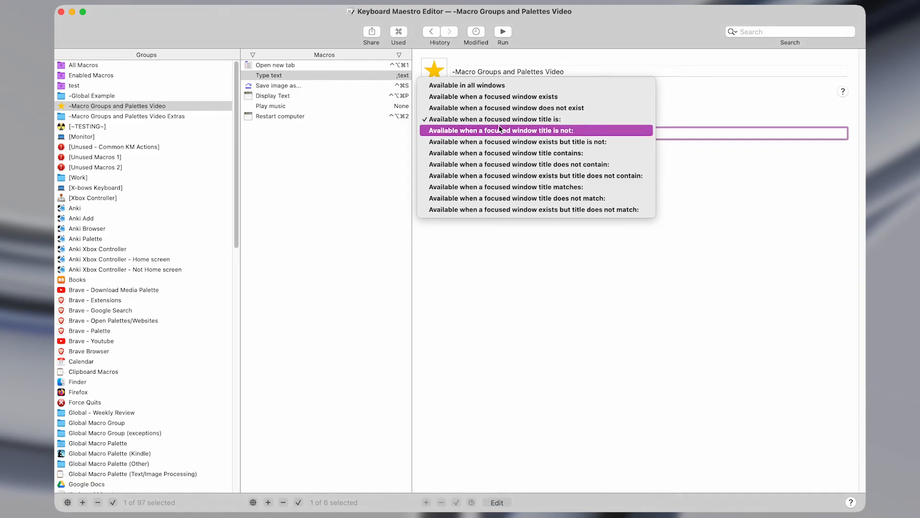
{"action": "left_click", "coordinate": [485, 130]}
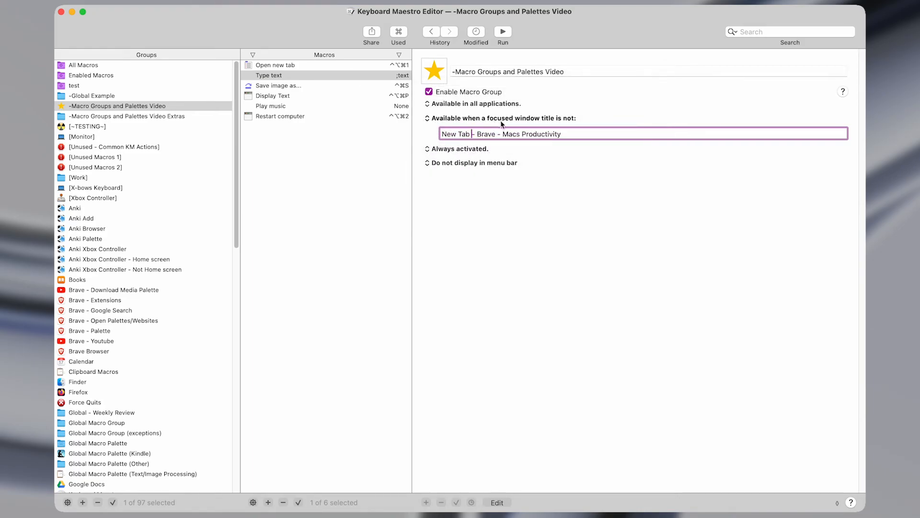
{"action": "triple_click", "coordinate": [573, 134]}
{"action": "left_click", "coordinate": [573, 134]}
- Test the Display Text macro's hotkey in the editor, the Obsidian note and Brave's New Tab window, and return to the editor
{"action": "key", "text": "ctrl+alt+super+p"}
{"action": "key", "text": "ctrl+alt+z"}
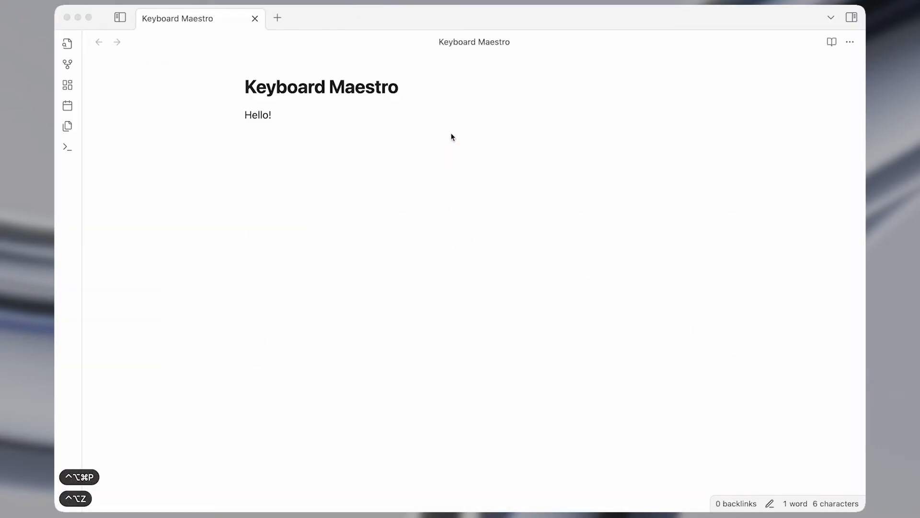
{"action": "key", "text": "ctrl+alt+super+p"}
{"action": "key", "text": "ctrl+alt+x"}
{"action": "key", "text": "ctrl+alt+super+p"}
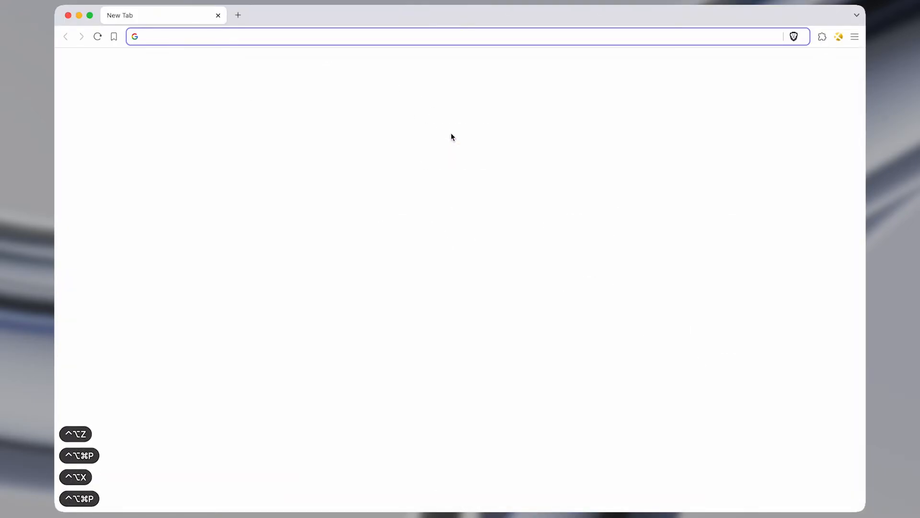
{"action": "key", "text": "ctrl+alt+super+p"}
{"action": "key", "text": "ctrl+alt+super+p"}
{"action": "key", "text": "ctrl+alt+super+p"}
{"action": "key", "text": "ctrl+Up"}
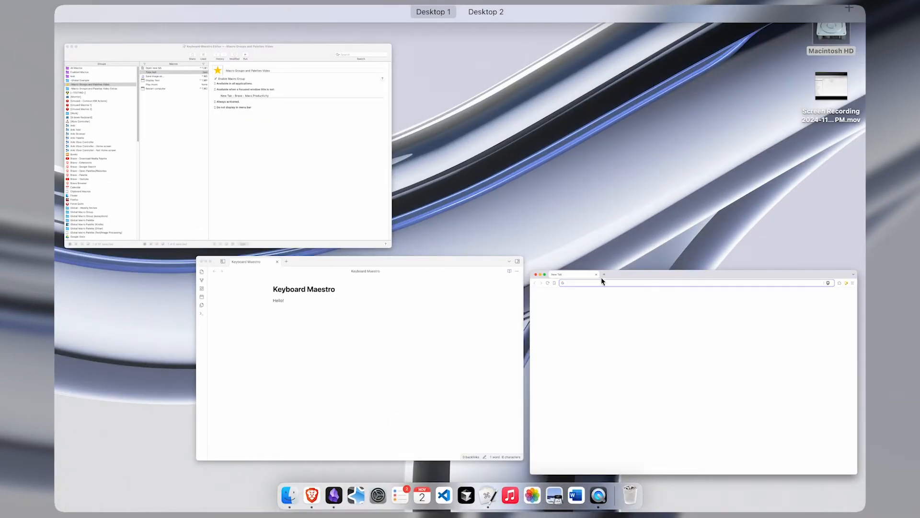
{"action": "left_click", "coordinate": [322, 144]}
- Try the "Available when a focused window exists but title is not:" condition and restore "Available when a focused window title is not:"
{"action": "left_click", "coordinate": [567, 136]}
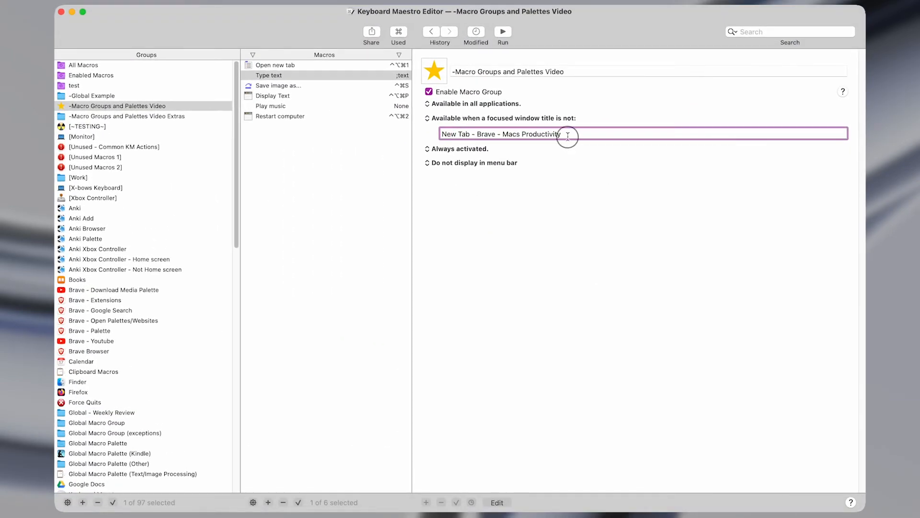
{"action": "left_click", "coordinate": [568, 119]}
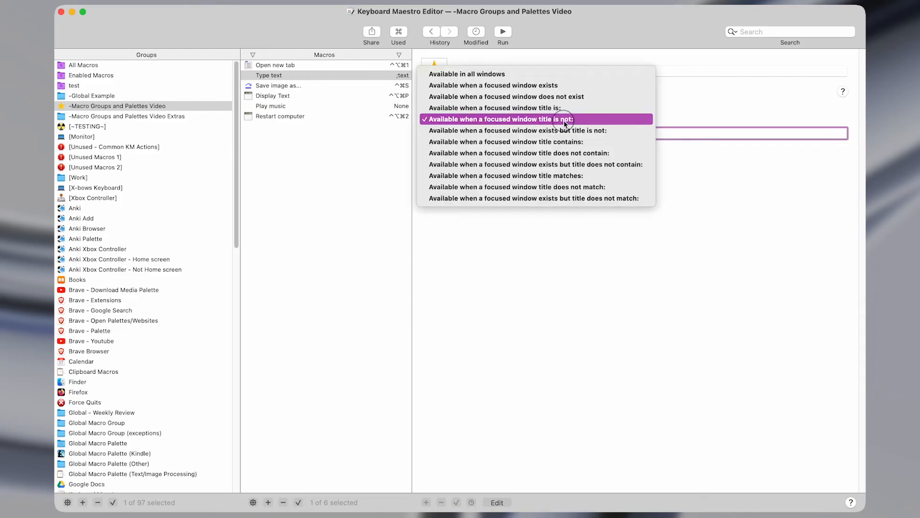
{"action": "left_click", "coordinate": [563, 131]}
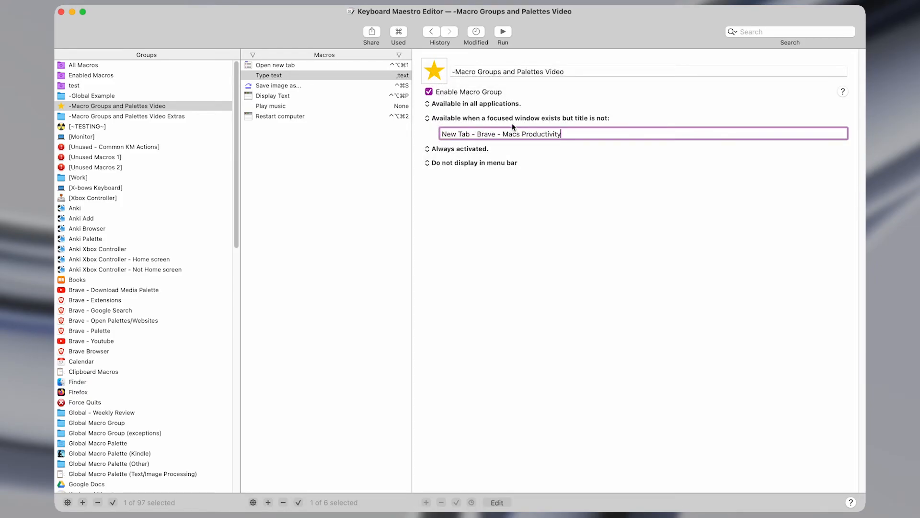
{"action": "left_click", "coordinate": [590, 119]}
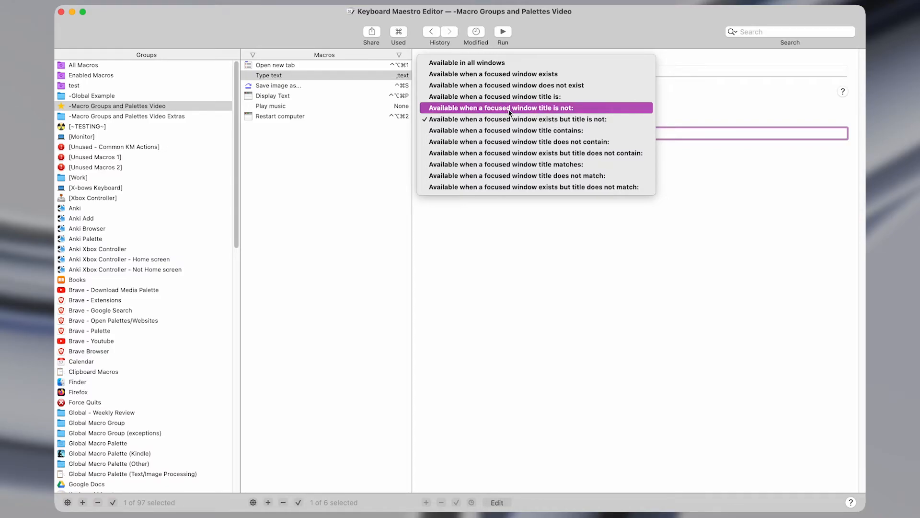
{"action": "left_click", "coordinate": [548, 108]}
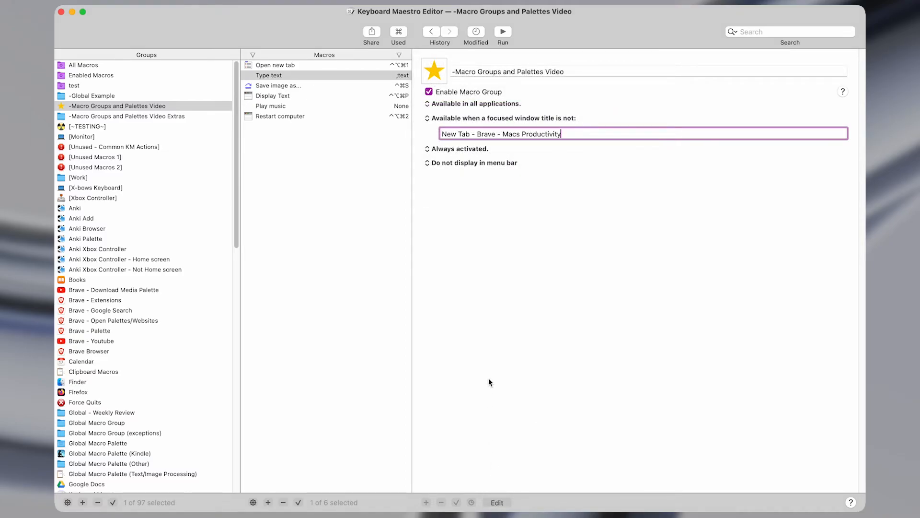
- Open the Downloads folder in Finder and close its window to leave Finder without a focused window
{"action": "key", "text": "alt+super+l"}
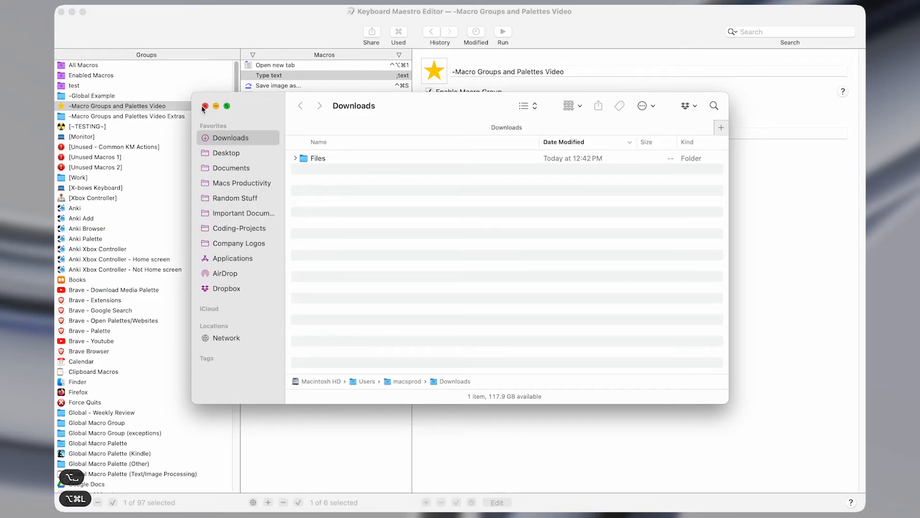
{"action": "left_click", "coordinate": [204, 107]}
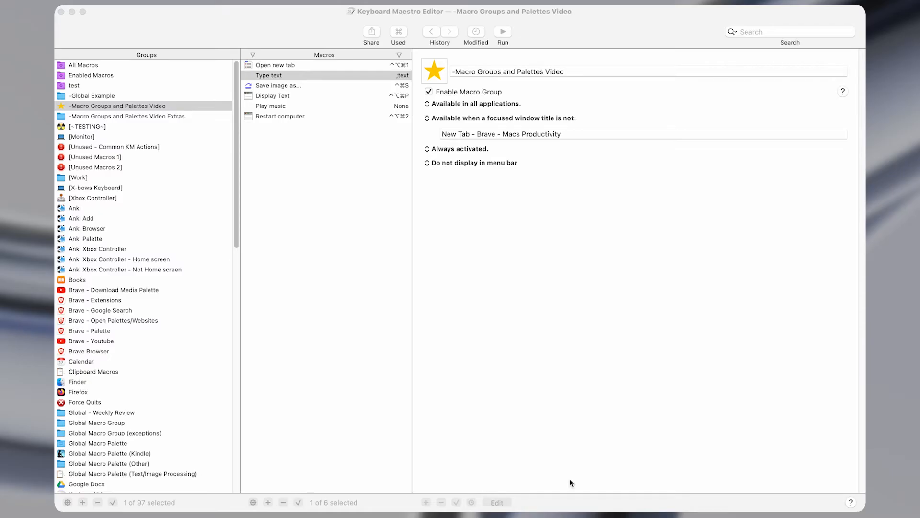
- Test the Display Text macro's hotkey without a focused window and change the condition to "Available when a focused window exists but title is not:"
{"action": "key", "text": "ctrl+alt+super+p"}
{"action": "key", "text": "ctrl+alt+super+p"}
{"action": "key", "text": "ctrl+alt+super+p"}
{"action": "left_click", "coordinate": [570, 118]}
{"action": "left_click", "coordinate": [578, 130]}
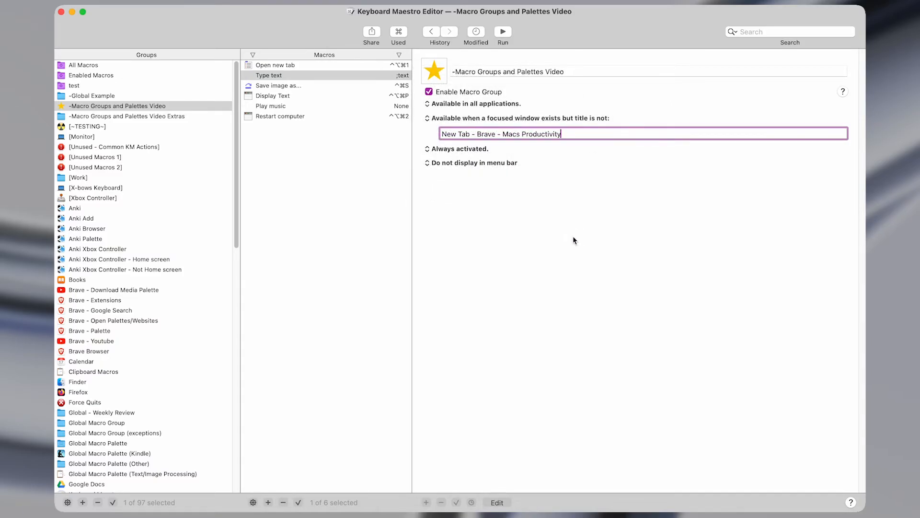
- Open the Downloads folder in Finder, close its window, and test the Display Text macro's hotkey without a focused window
{"action": "key", "text": "ctrl+space"}
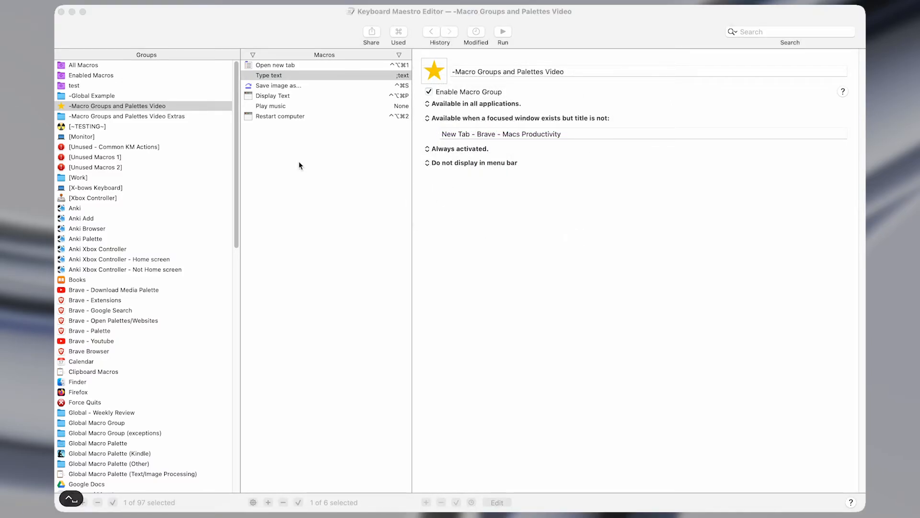
{"action": "key", "text": "alt+super+l"}
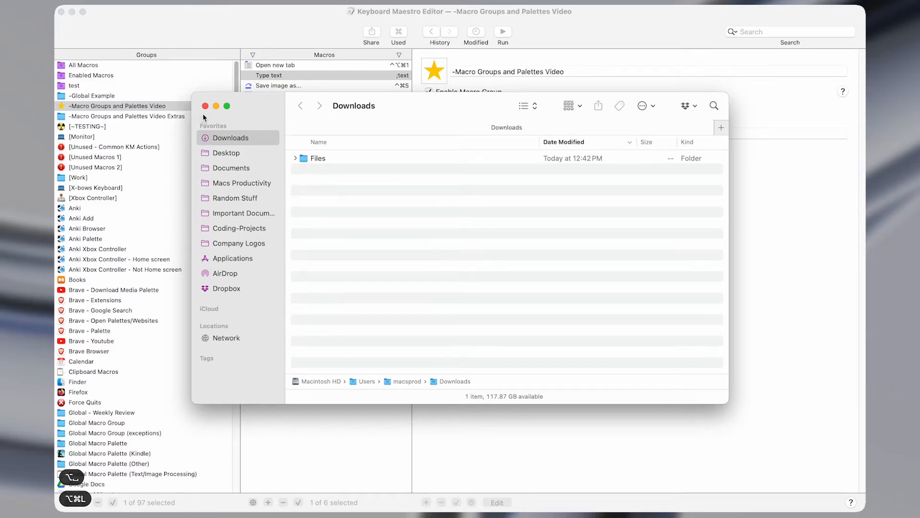
{"action": "left_click", "coordinate": [205, 106]}
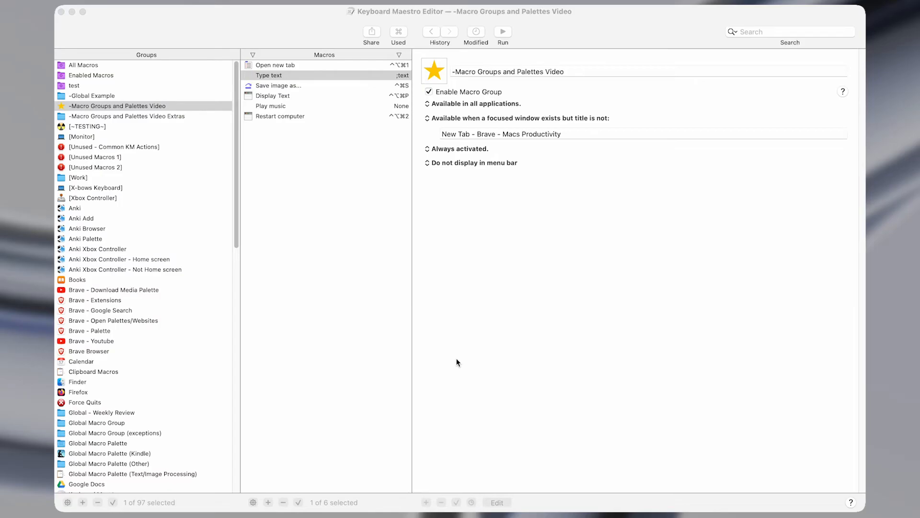
{"action": "key", "text": "ctrl+alt+super+p"}
{"action": "key", "text": "ctrl+alt+super+p"}
{"action": "key", "text": "ctrl+alt+super+p"}
{"action": "key", "text": "ctrl+alt+super+p"}
{"action": "key", "text": "ctrl+alt+super+p"}
{"action": "key", "text": "ctrl+alt+super+p"}
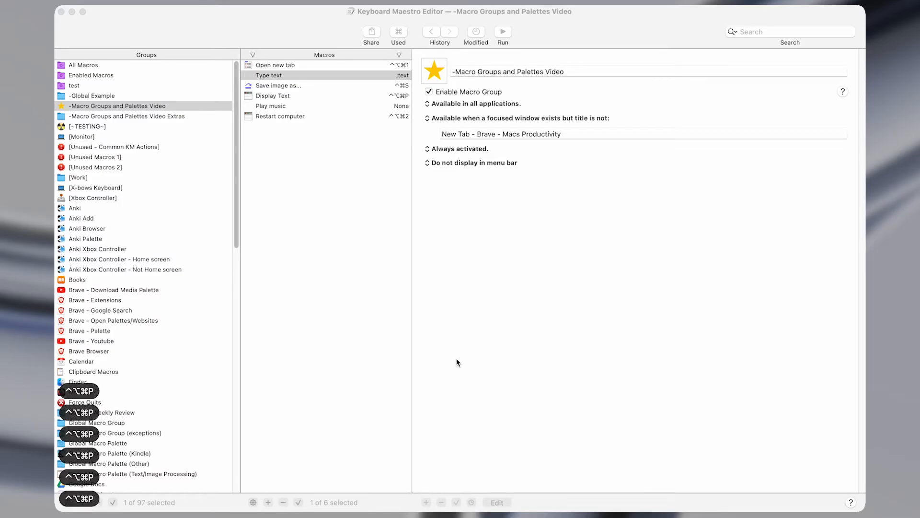
- Return to the macro group editor and test the Display Text macro's hotkey with the editor window focused
{"action": "left_click", "coordinate": [457, 362]}
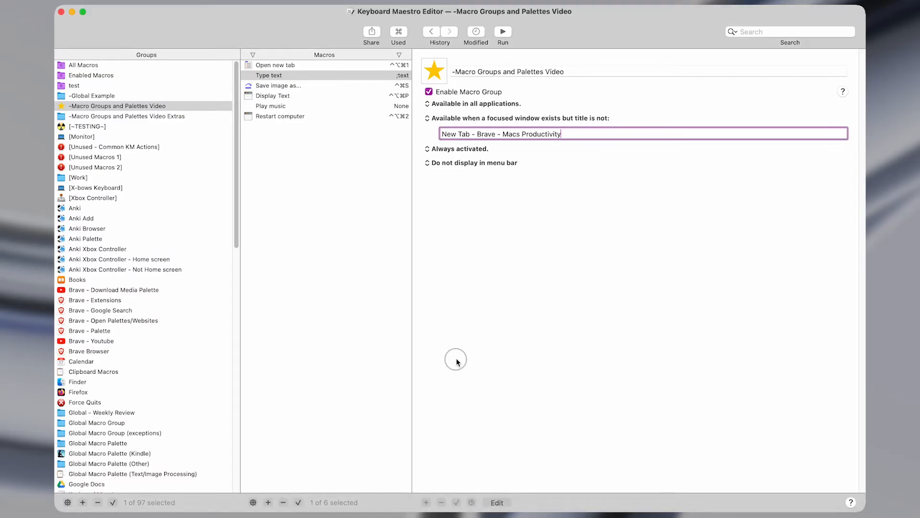
{"action": "key", "text": "ctrl+alt+super+p"}
{"action": "key", "text": "ctrl+alt+super+p"}
{"action": "key", "text": "ctrl+alt+super+p"}
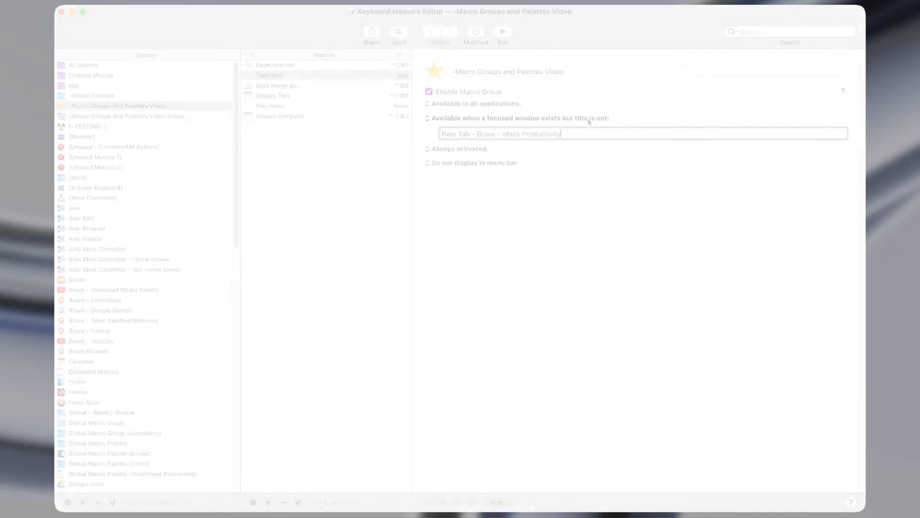
- Examine the window condition options, the window title text, the open windows and the application availability options
{"action": "left_click", "coordinate": [588, 118]}
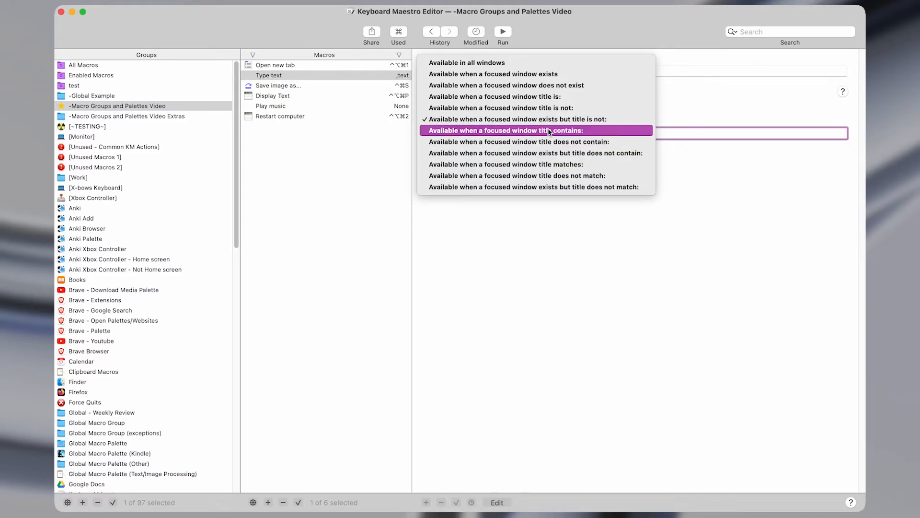
{"action": "left_click", "coordinate": [713, 137]}
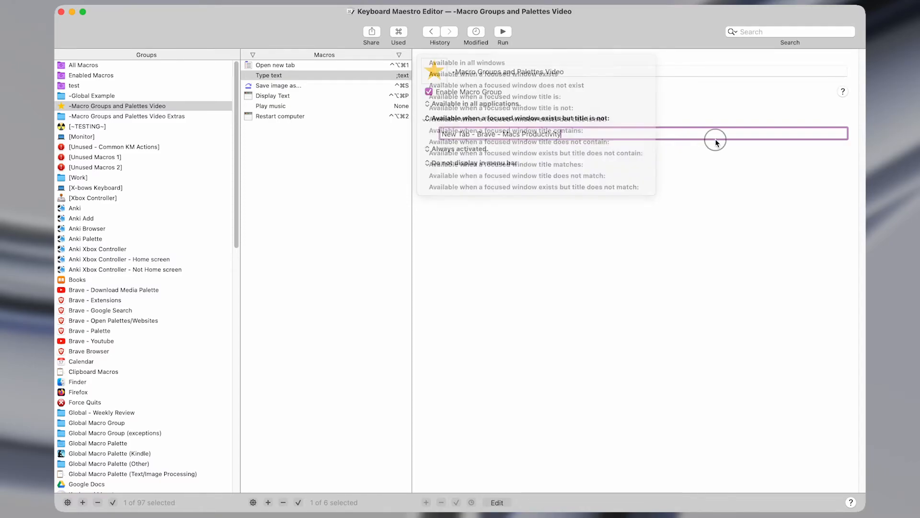
{"action": "triple_click", "coordinate": [505, 141]}
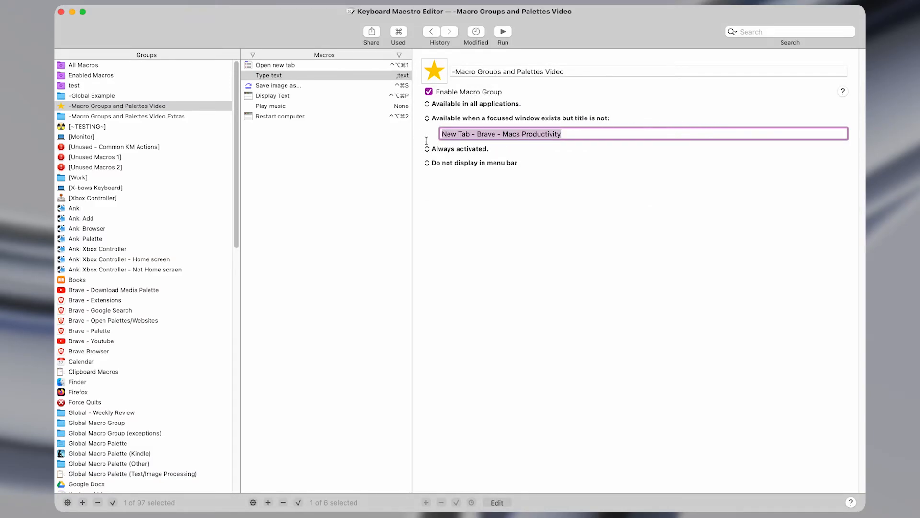
{"action": "scroll", "coordinate": [473, 197], "scroll_direction": "down", "scroll_amount": 1}
{"action": "key", "text": "ctrl+Up"}
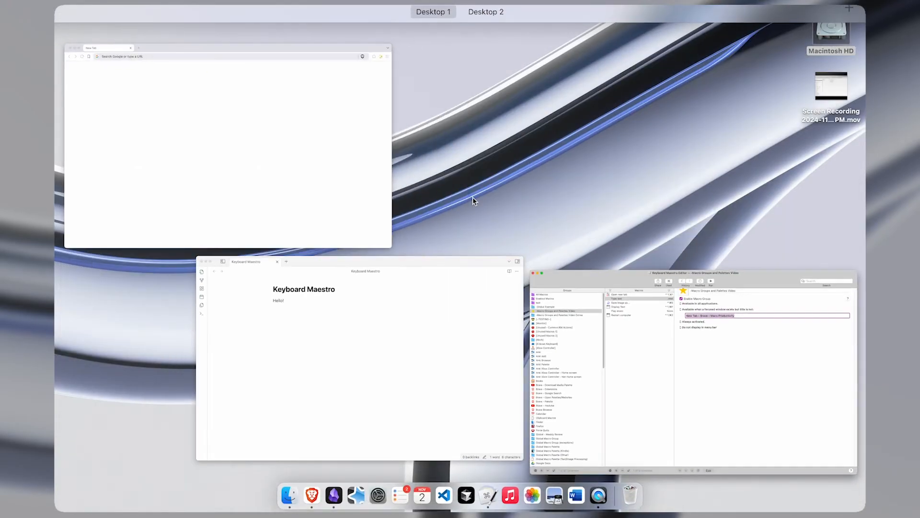
{"action": "left_click", "coordinate": [763, 341]}
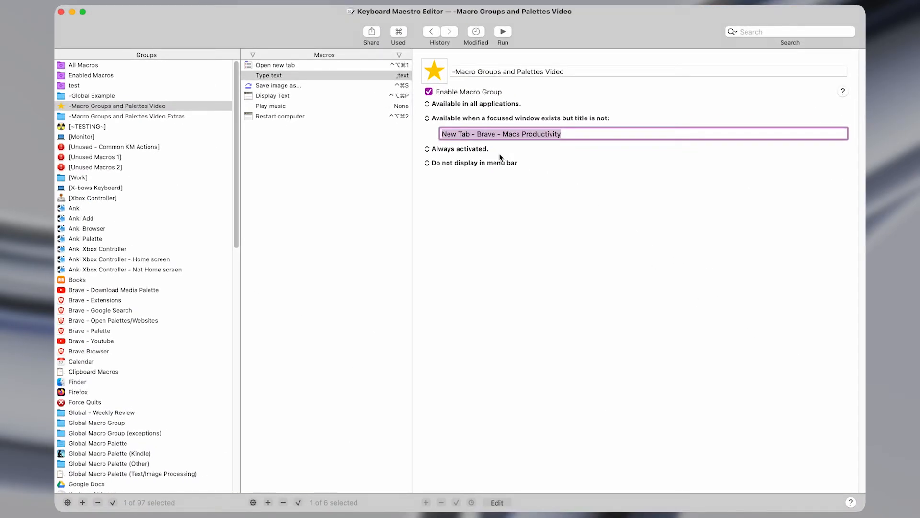
{"action": "left_click", "coordinate": [470, 133]}
{"action": "left_click_drag", "start_coordinate": [477, 134], "coordinate": [581, 140]}
{"action": "key", "text": "super+a"}
{"action": "left_click", "coordinate": [577, 105]}
{"action": "left_click", "coordinate": [577, 106]}
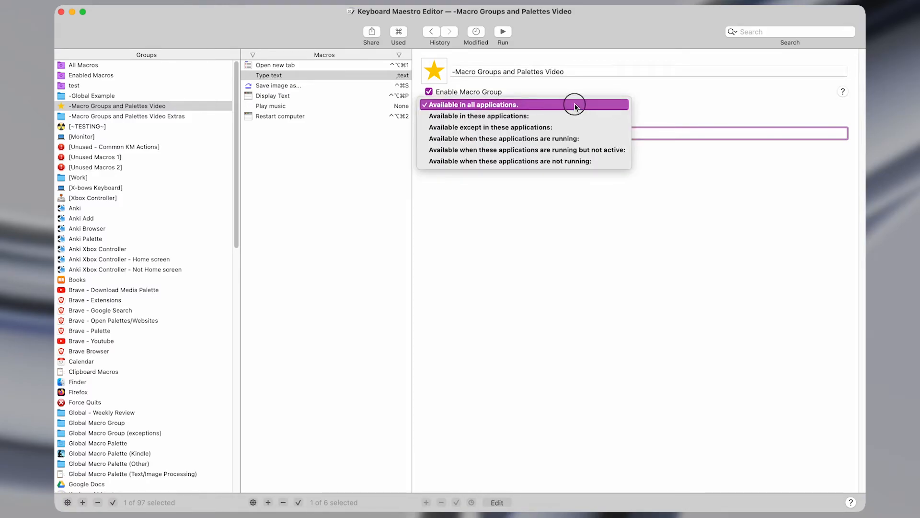
{"action": "triple_click", "coordinate": [582, 133]}
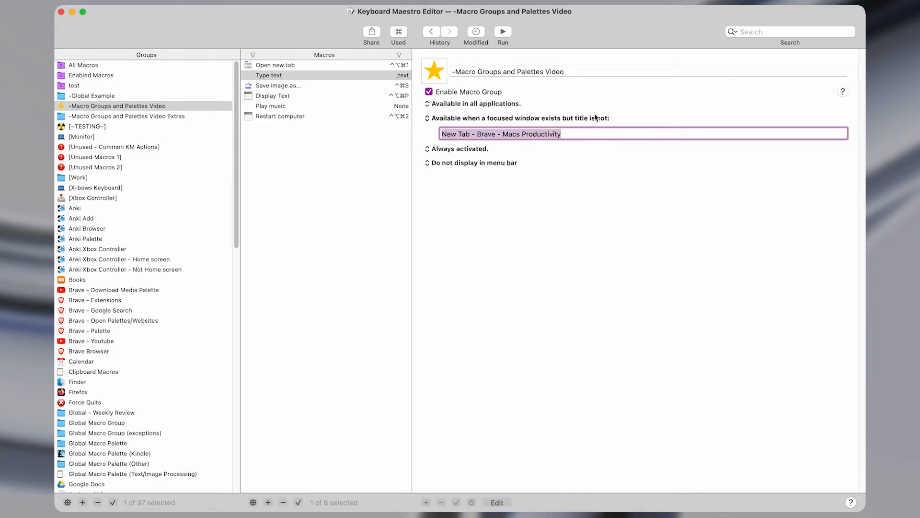
- Change the group's window condition to "Available when a focused window title contains:" and shorten the title text to "New"
{"action": "left_click", "coordinate": [576, 118]}
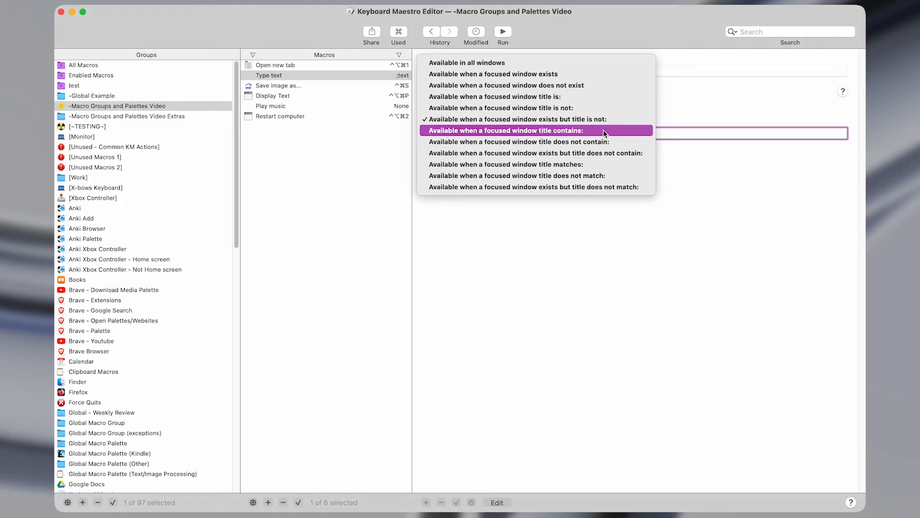
{"action": "left_click", "coordinate": [604, 131]}
{"action": "left_click", "coordinate": [583, 133]}
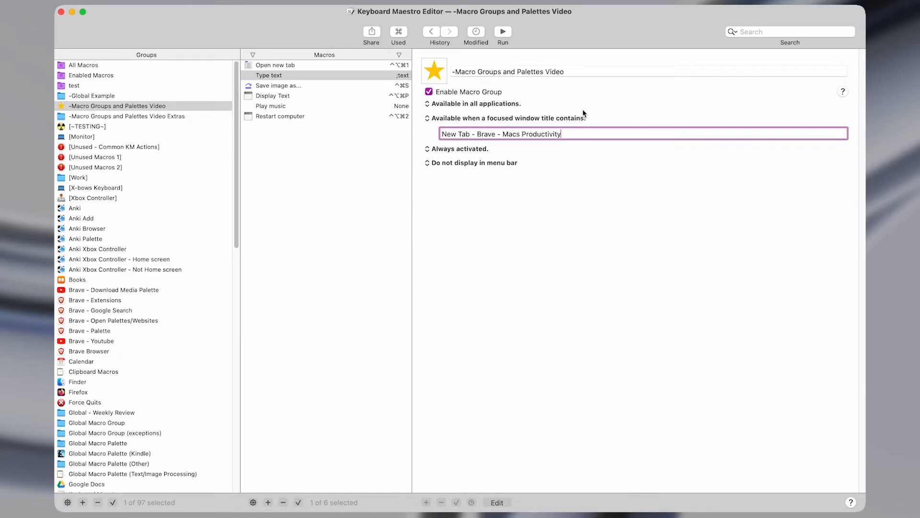
{"action": "key", "text": "alt+BackSpace"}
{"action": "key", "text": "alt+BackSpace"}
{"action": "key", "text": "alt+BackSpace"}
{"action": "key", "text": "alt+BackSpace"}
- Test the Display Text macro's hotkey in Brave's New Tab window and in the Keyboard Maestro editor
{"action": "key", "text": "ctrl+Up"}
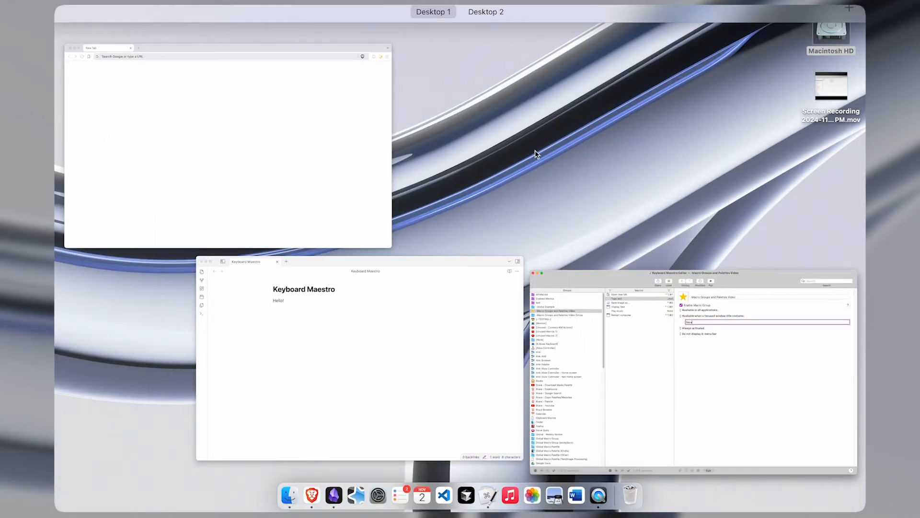
{"action": "left_click", "coordinate": [222, 148]}
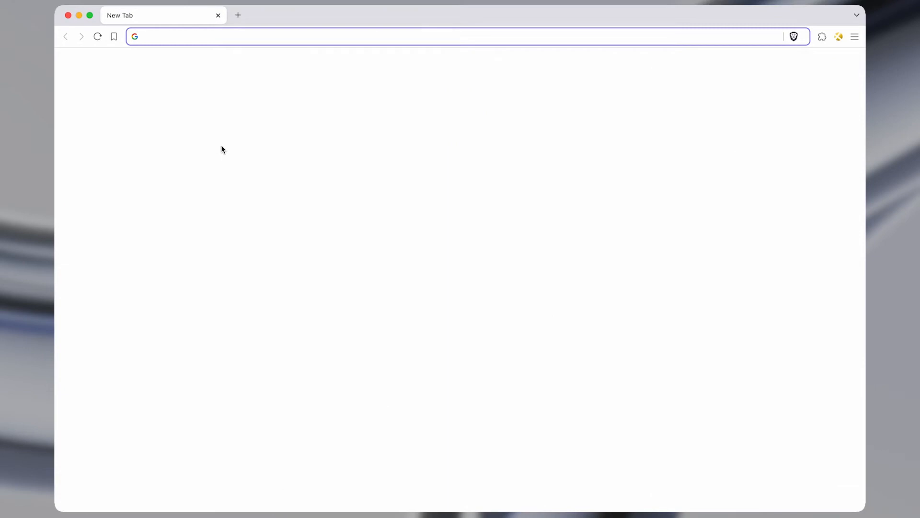
{"action": "key", "text": "ctrl+alt+super+p"}
{"action": "key", "text": "ctrl+alt+super+p"}
{"action": "key", "text": "ctrl+alt+w"}
{"action": "key", "text": "ctrl+alt+super+p"}
{"action": "key", "text": "ctrl+alt+super+p"}
{"action": "key", "text": "ctrl+alt+super+p"}
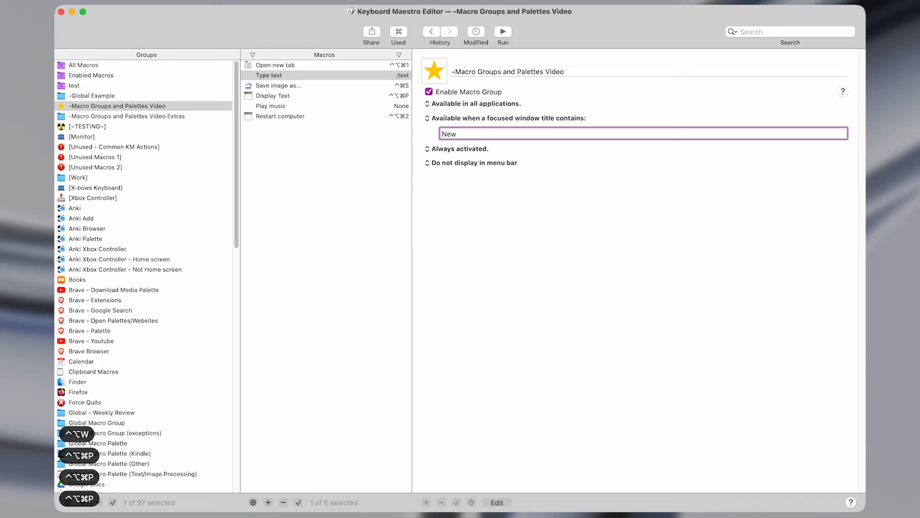
- Switch to the Obsidian note titled "Keyboard Maestro" and rename it as "New"
{"action": "key", "text": "ctrl+Up"}
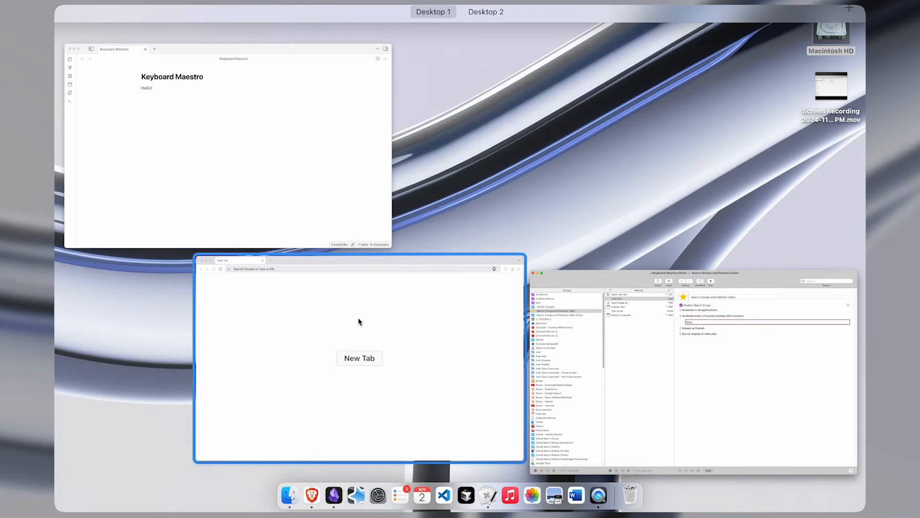
{"action": "left_click", "coordinate": [184, 140]}
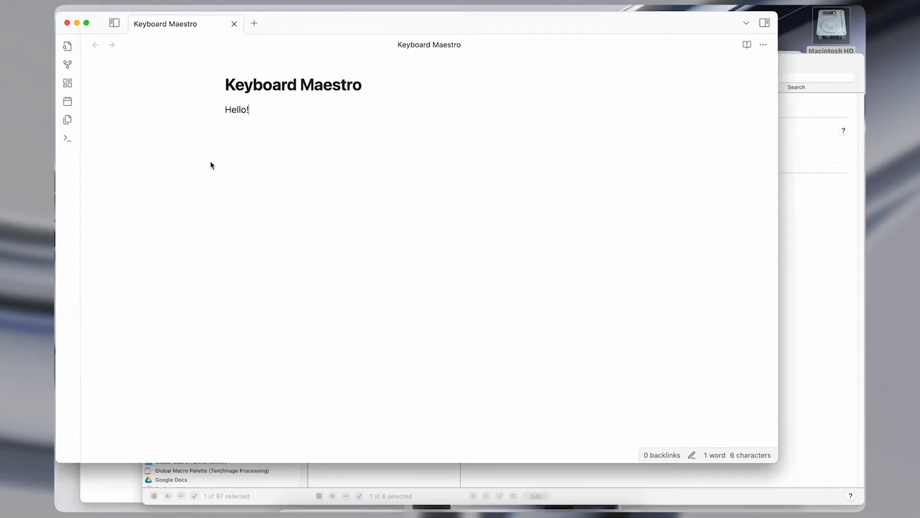
{"action": "triple_click", "coordinate": [308, 90]}
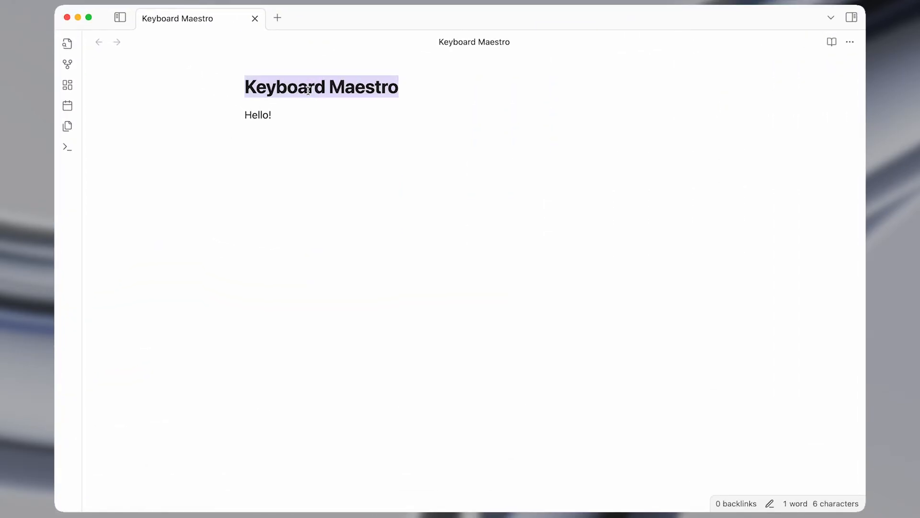
{"action": "type", "text": "New"}
{"action": "key", "text": "Return"}
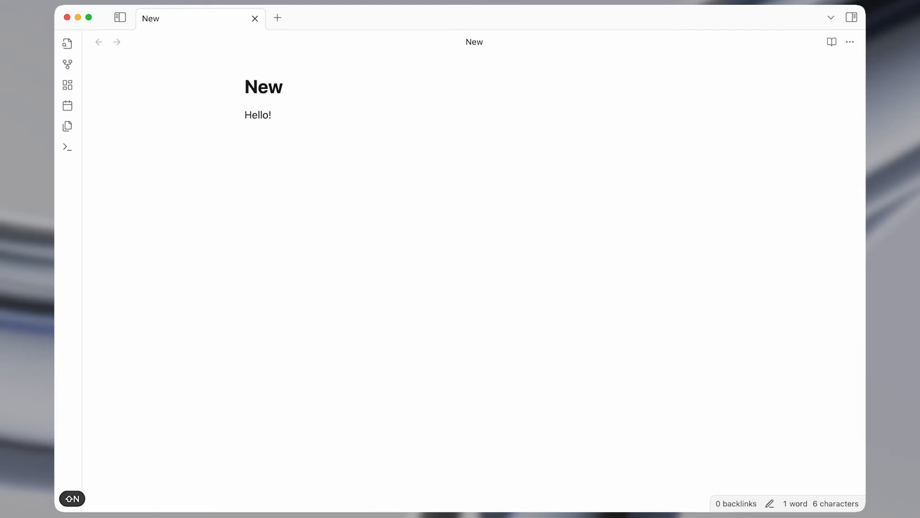
- Test the Display Text macro's hotkey in the renamed note, add a second "Hello!" line, and return to the Keyboard Maestro editor
{"action": "key", "text": "ctrl+Up"}
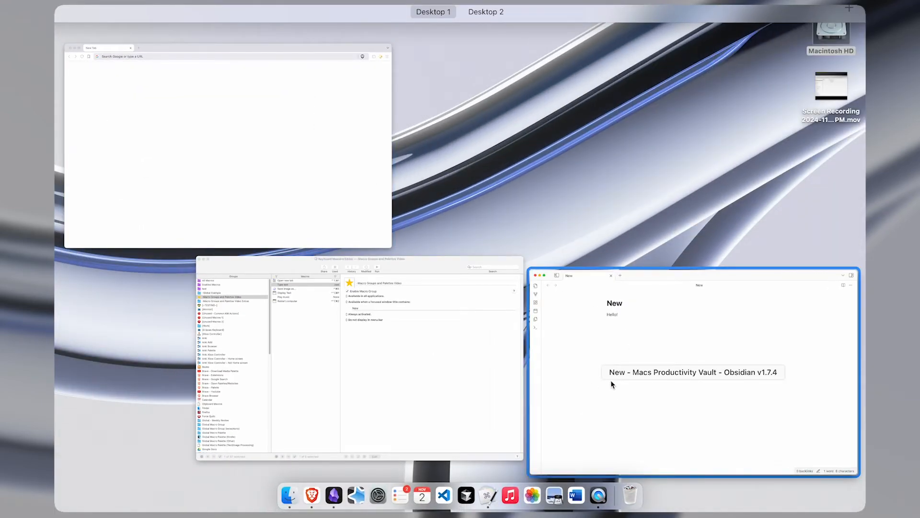
{"action": "left_click", "coordinate": [620, 355]}
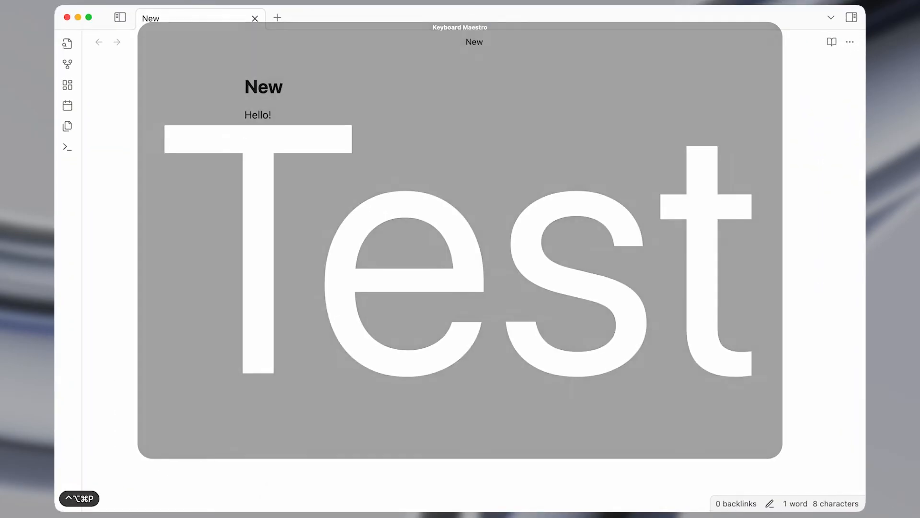
{"action": "key", "text": "ctrl+alt+super+p"}
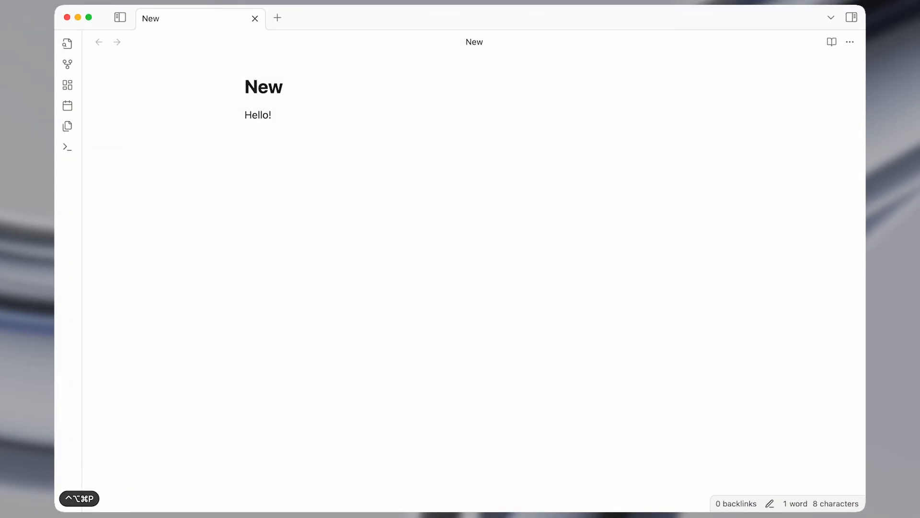
{"action": "type", "text": "Hello!"}
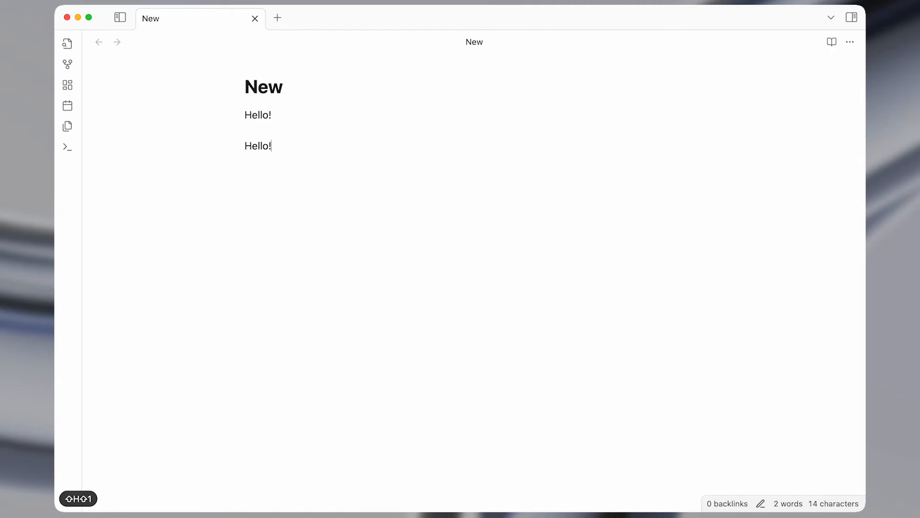
{"action": "key", "text": "ctrl+alt+w"}
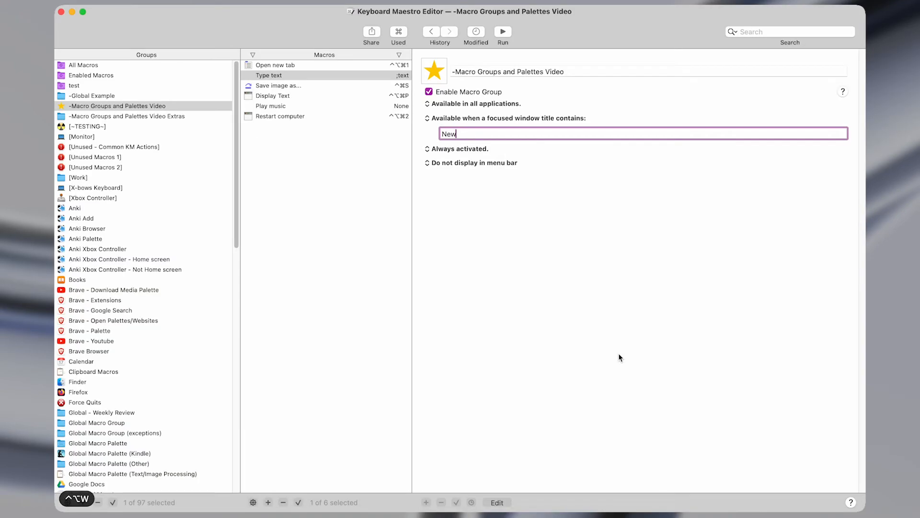
- Change the group's window condition to "Available when a focused window title does not contain:" for "New"
{"action": "key", "text": "ctrl+Up"}
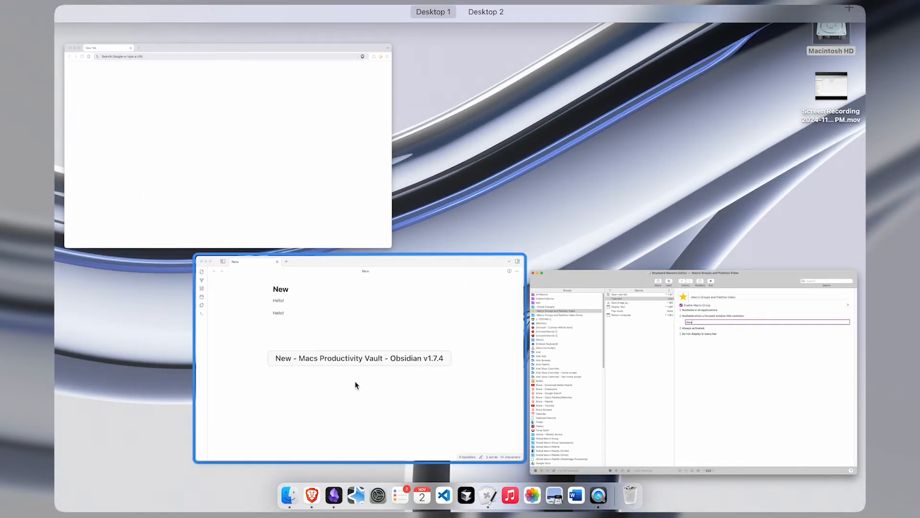
{"action": "key", "text": "Escape"}
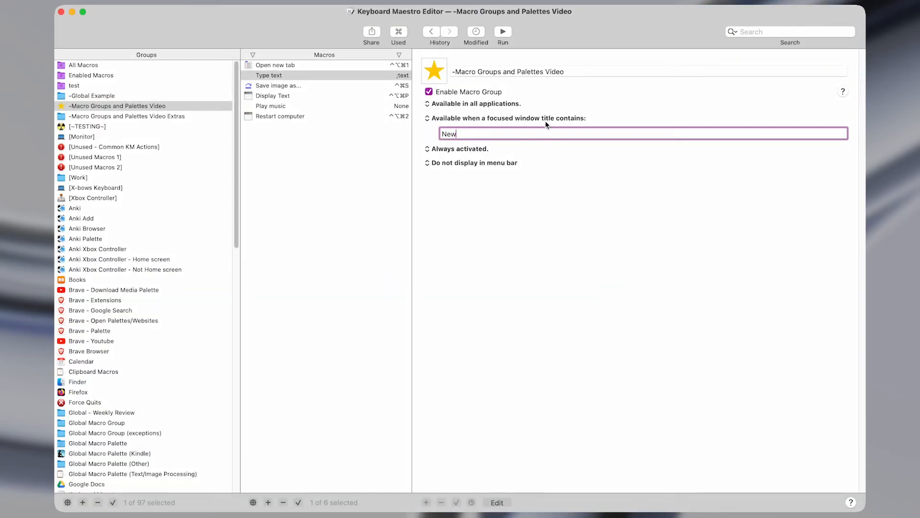
{"action": "left_click", "coordinate": [555, 120]}
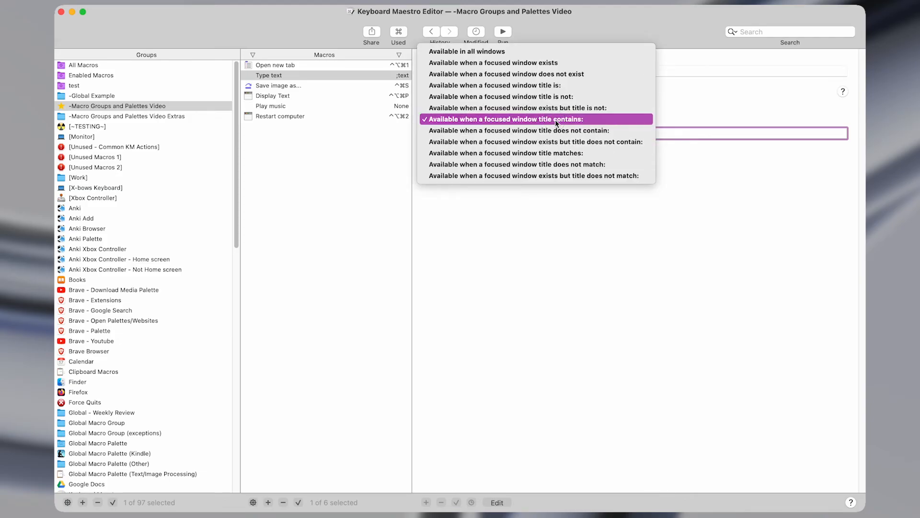
{"action": "left_click", "coordinate": [566, 132]}
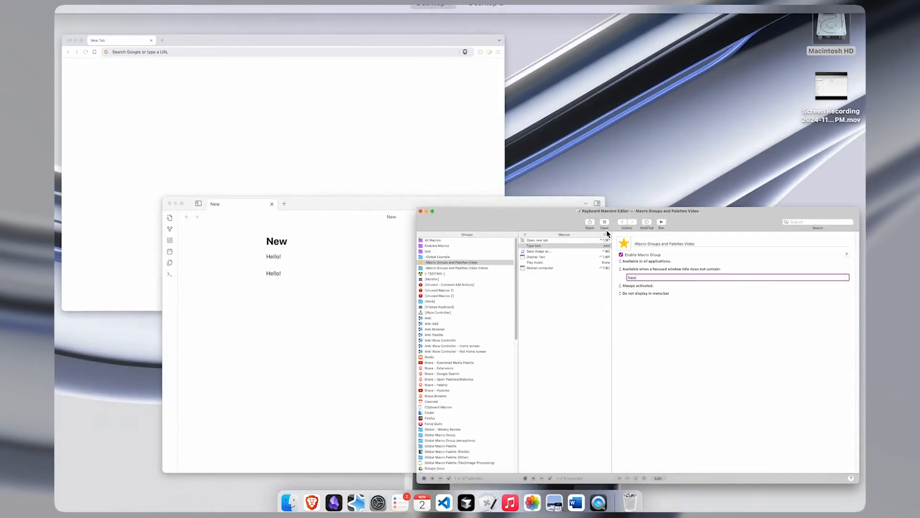
- Check the open windows' titles and test the Display Text macro's hotkey in the Keyboard Maestro editor
{"action": "key", "text": "ctrl+Up"}
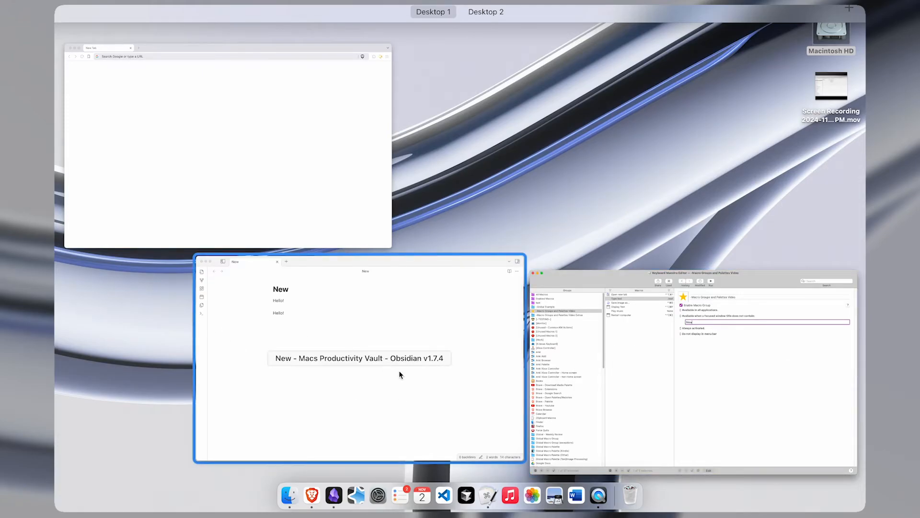
{"action": "left_click", "coordinate": [662, 377]}
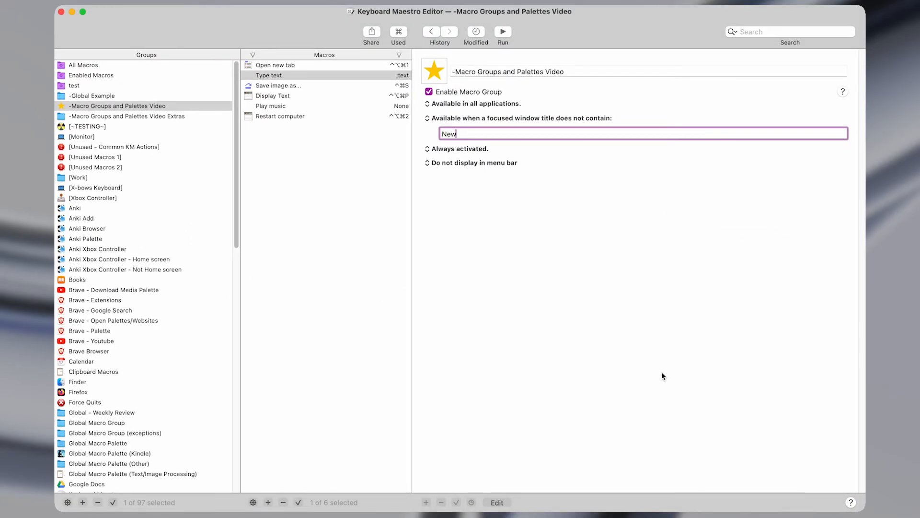
{"action": "key", "text": "ctrl+alt+super+p"}
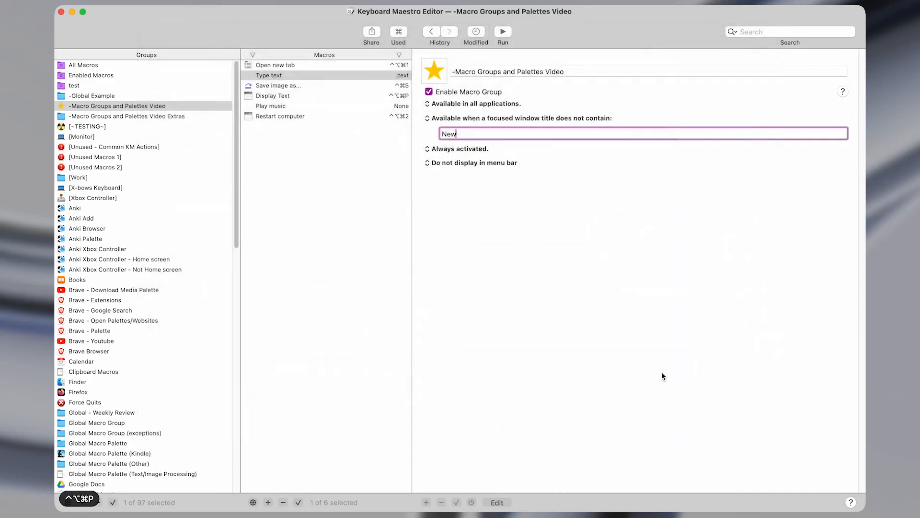
- Test the Display Text macro's hotkey in the Obsidian note and the browser's new tab, check the window titles, and return to Keyboard Maestro
{"action": "key", "text": "ctrl+alt+z"}
{"action": "key", "text": "ctrl+alt+super+p"}
{"action": "key", "text": "ctrl+alt+super+p"}
{"action": "key", "text": "ctrl+alt+super+p"}
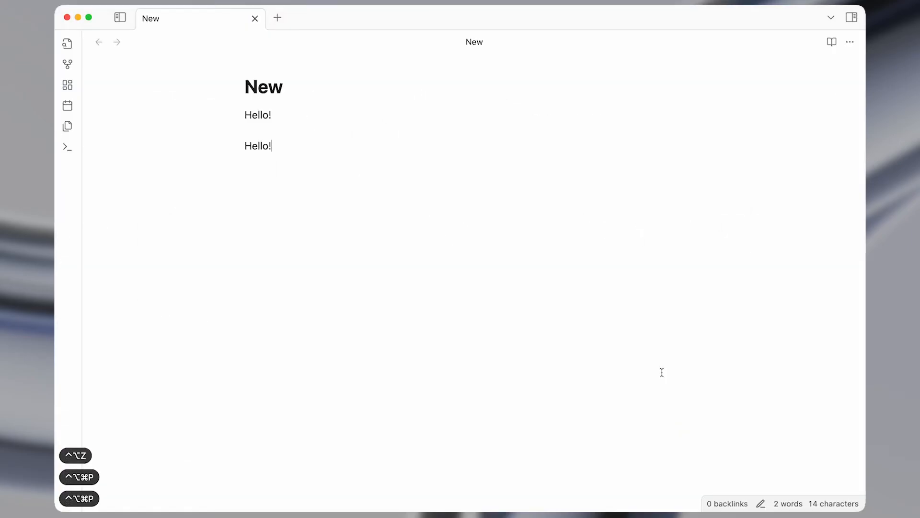
{"action": "key", "text": "ctrl+alt+x"}
{"action": "key", "text": "ctrl+alt+super+p"}
{"action": "key", "text": "ctrl+alt+super+p"}
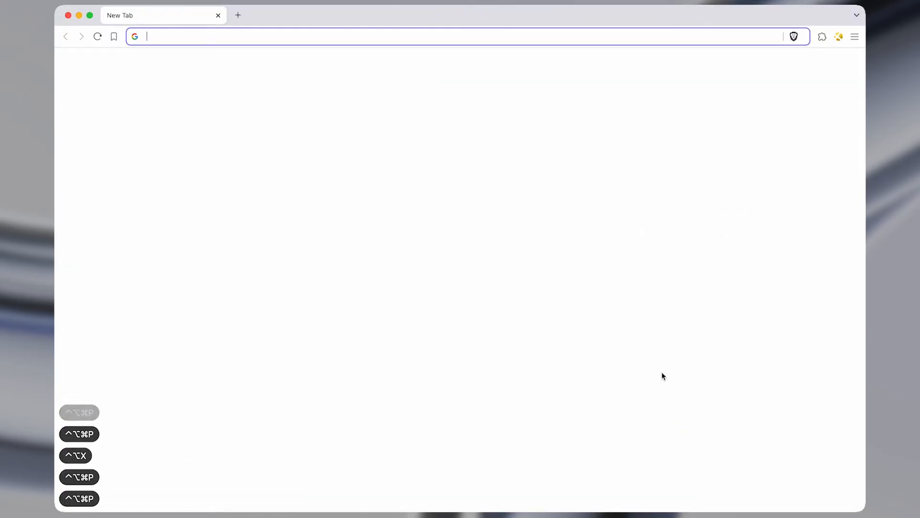
{"action": "key", "text": "ctrl+Up"}
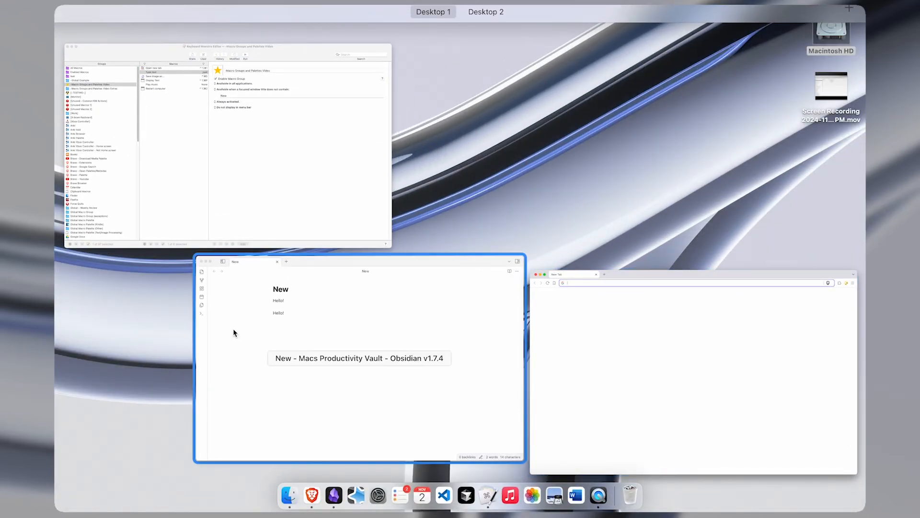
{"action": "left_click", "coordinate": [262, 180]}
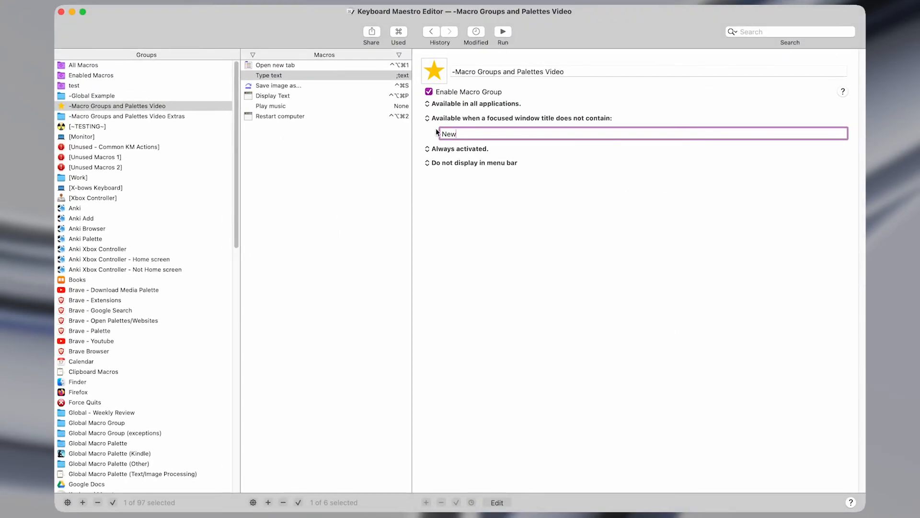
- Change the group's window condition to "Available when a focused window exists but title does not contain:" for "New"
{"action": "left_click", "coordinate": [480, 118]}
{"action": "left_click", "coordinate": [499, 249]}
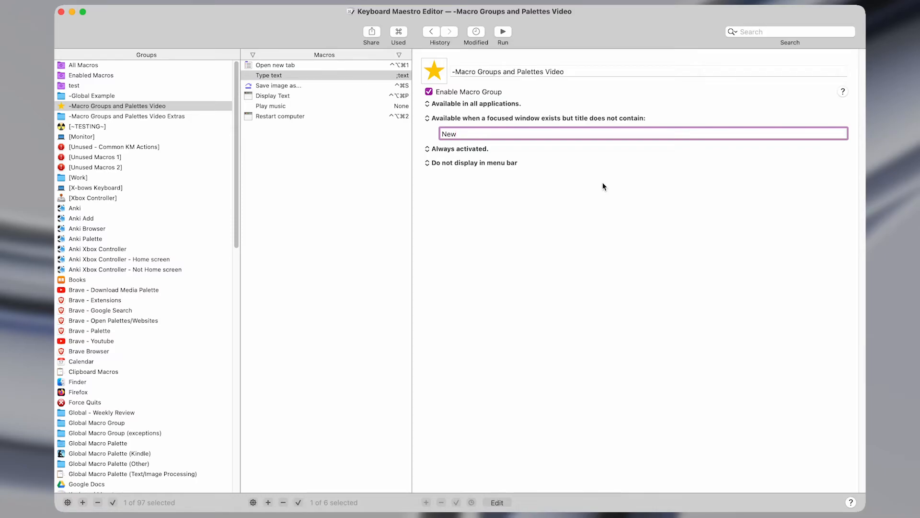
{"action": "key", "text": "ctrl+Up"}
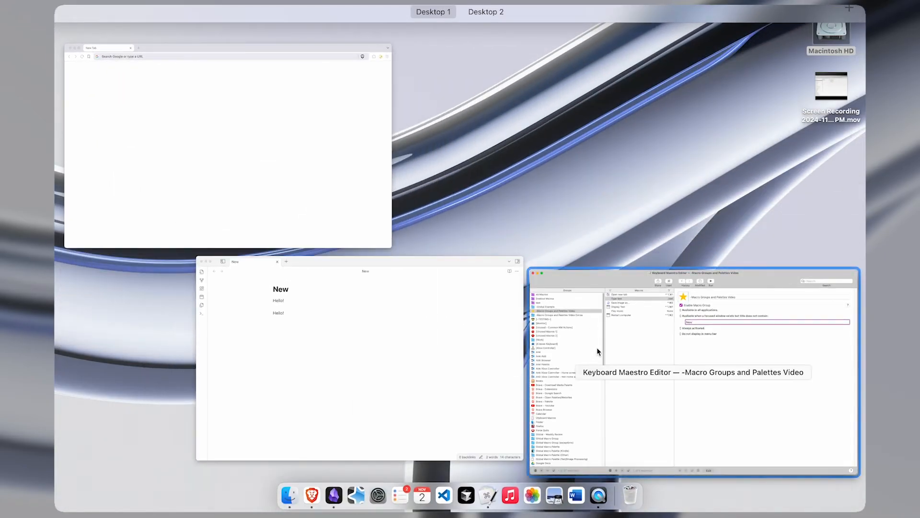
{"action": "left_click", "coordinate": [606, 330]}
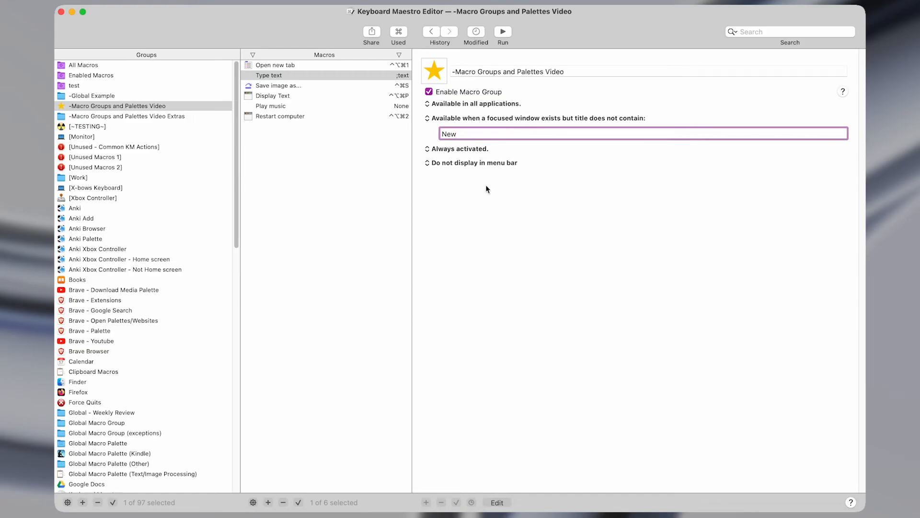
{"action": "left_click_drag", "start_coordinate": [457, 136], "coordinate": [437, 138]}
{"action": "left_click", "coordinate": [461, 134]}
{"action": "double_click", "coordinate": [461, 133]}
- Take focus away from the editor window, test the Display Text macro's hotkey, and return to the group's title field
{"action": "key", "text": "ctrl+space"}
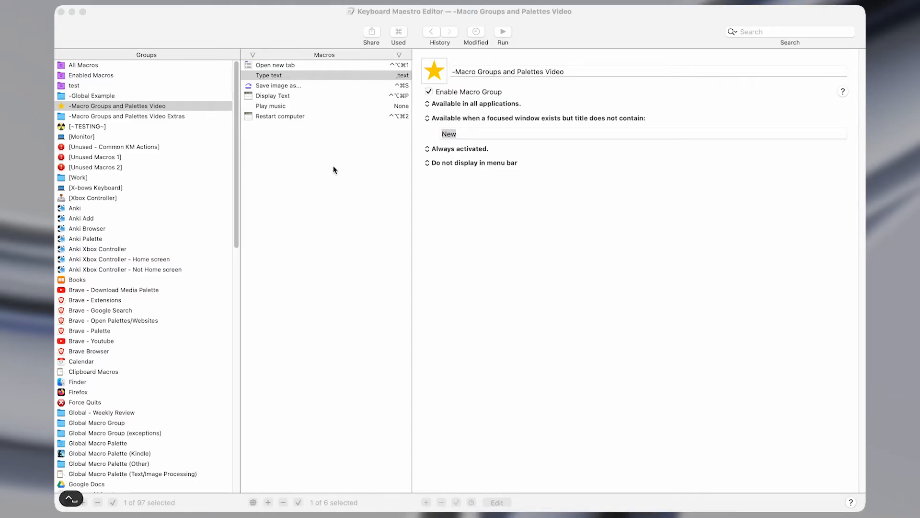
{"action": "key", "text": "ctrl+alt+super+p"}
{"action": "key", "text": "ctrl+alt+super+p"}
{"action": "key", "text": "ctrl+alt+super+p"}
{"action": "key", "text": "ctrl+alt+super+p"}
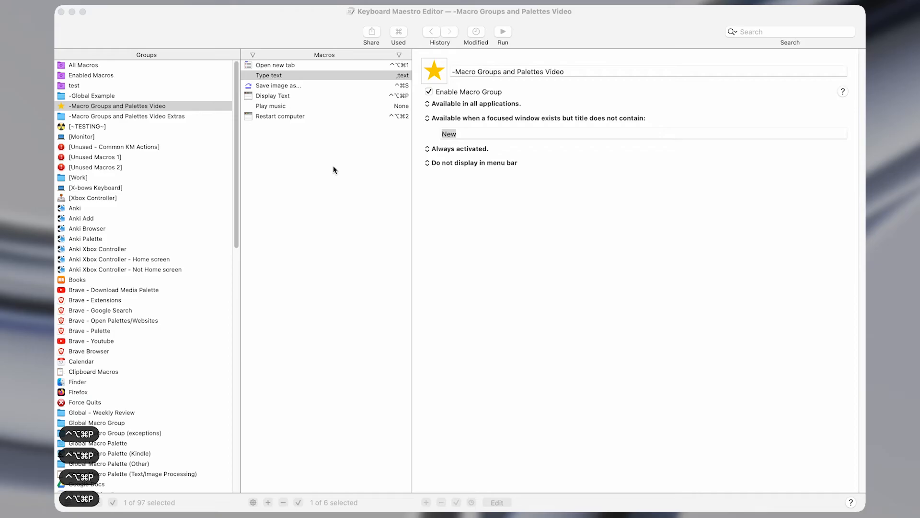
{"action": "left_click", "coordinate": [517, 133]}
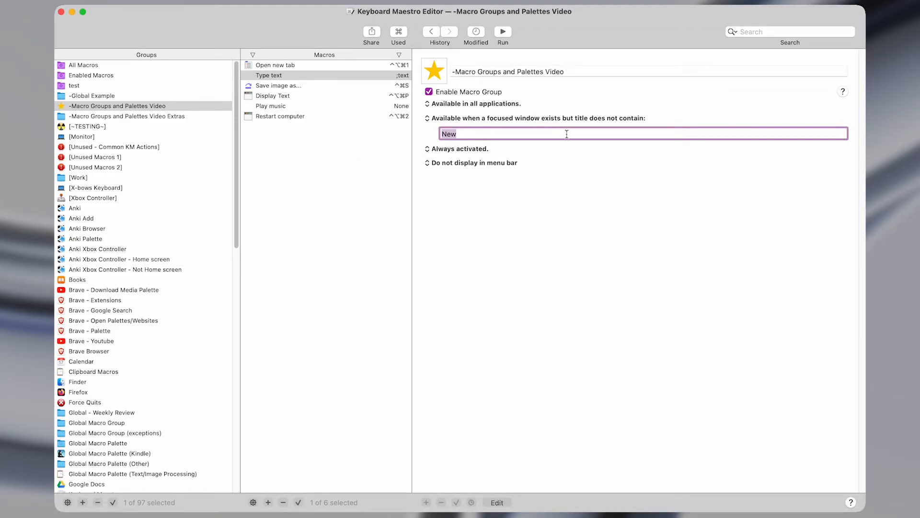
{"action": "left_click", "coordinate": [581, 149]}
{"action": "left_click", "coordinate": [581, 148]}
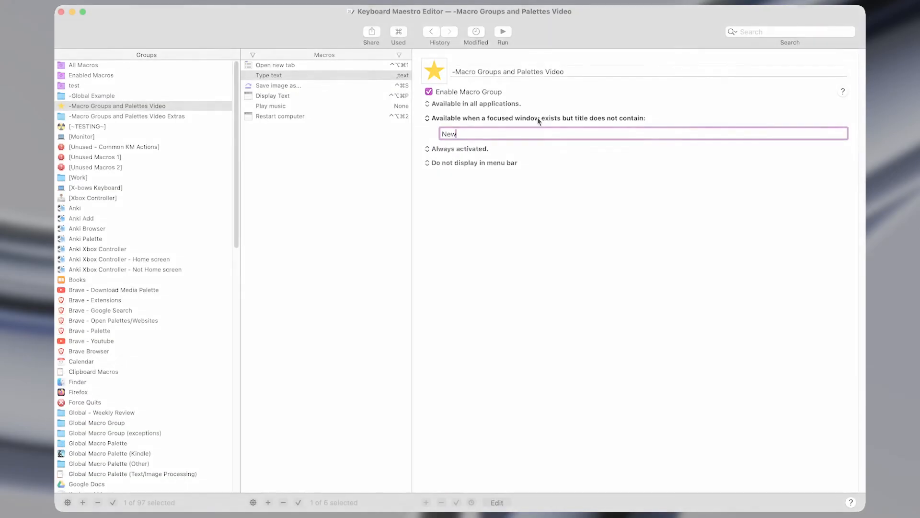
- Change the group's window condition to "Available when a focused window title matches:"
{"action": "left_click", "coordinate": [537, 118]}
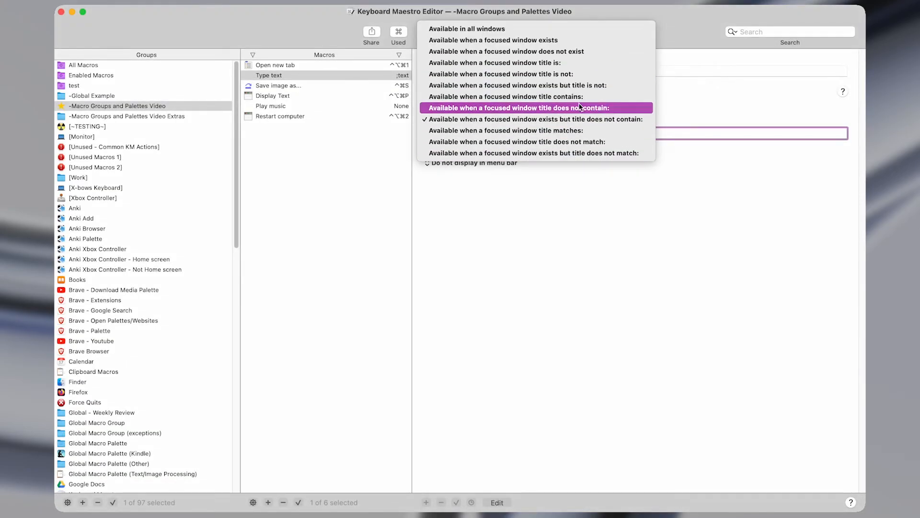
{"action": "left_click", "coordinate": [568, 130]}
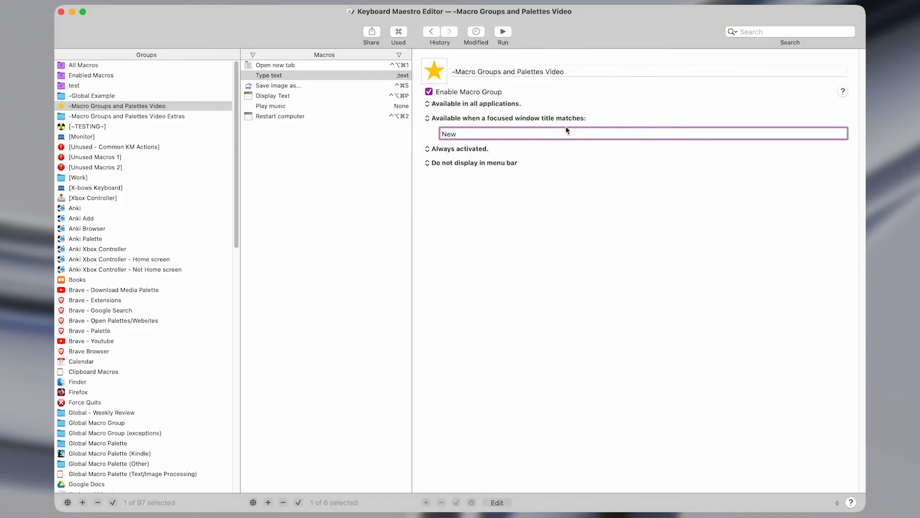
{"action": "double_click", "coordinate": [569, 132]}
{"action": "left_click", "coordinate": [569, 132]}
{"action": "left_click_drag", "start_coordinate": [569, 133], "coordinate": [436, 139]}
{"action": "left_click", "coordinate": [498, 137]}
- Extend the window title pattern to "New Tab|Keyboard Maestro"
{"action": "key", "text": "super+Left"}
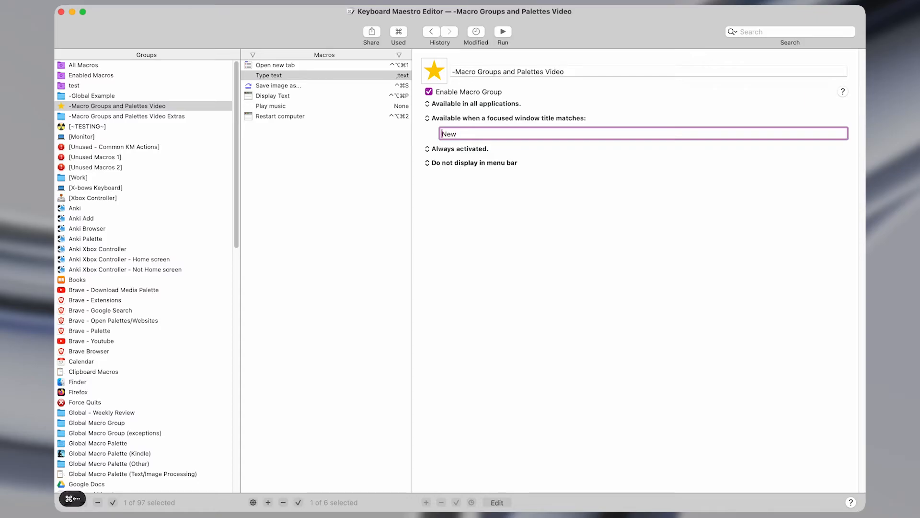
{"action": "key", "text": "super+Right"}
{"action": "key", "text": "shift+super+Left"}
{"action": "key", "text": "shift+super+Right"}
{"action": "key", "text": "Right"}
{"action": "type", "text": "Tab}"}
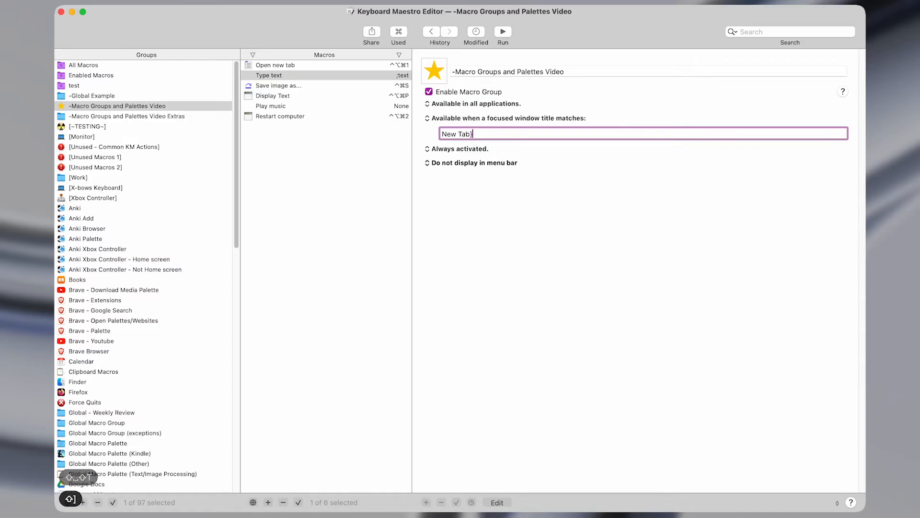
{"action": "key", "text": "BackSpace"}
{"action": "type", "text": "|Keyboard Maestro"}
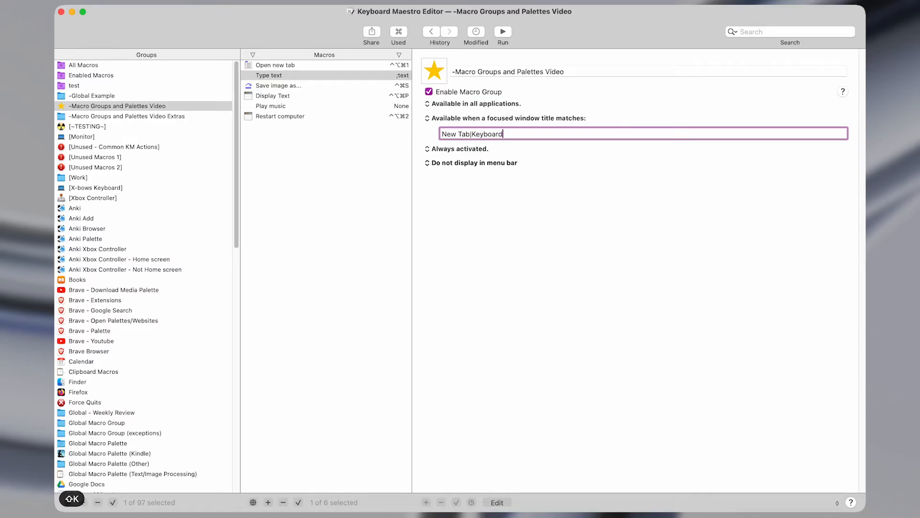
{"action": "key", "text": "alt+Left"}
{"action": "key", "text": "alt+Left"}
{"action": "key", "text": "alt+Left"}
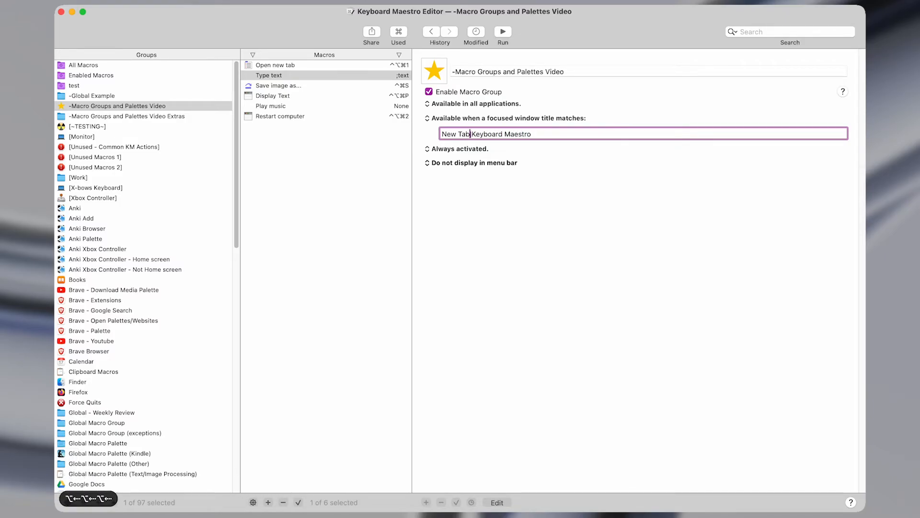
{"action": "key", "text": "alt+Right"}
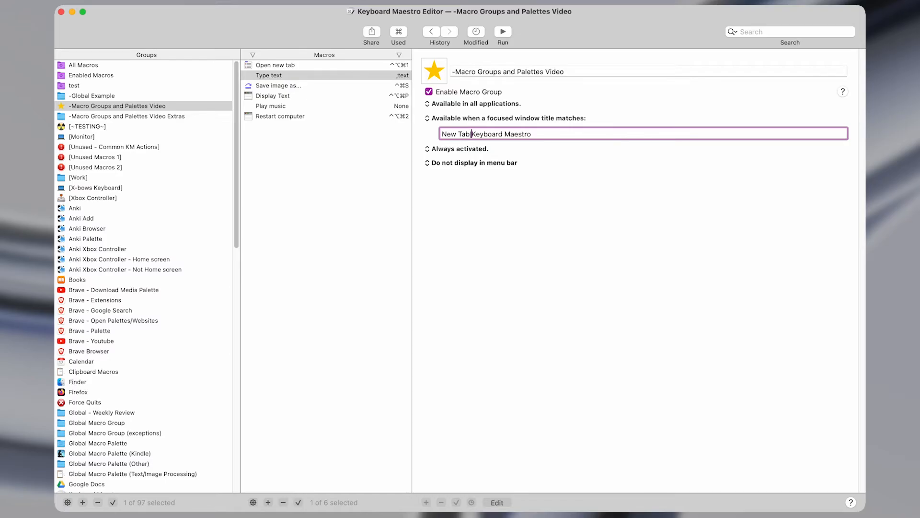
- Check the open windows and test the Display Text macro's hotkey in the editor, browser tab and Obsidian note, returning to Keyboard Maestro
{"action": "key", "text": "ctrl+Up"}
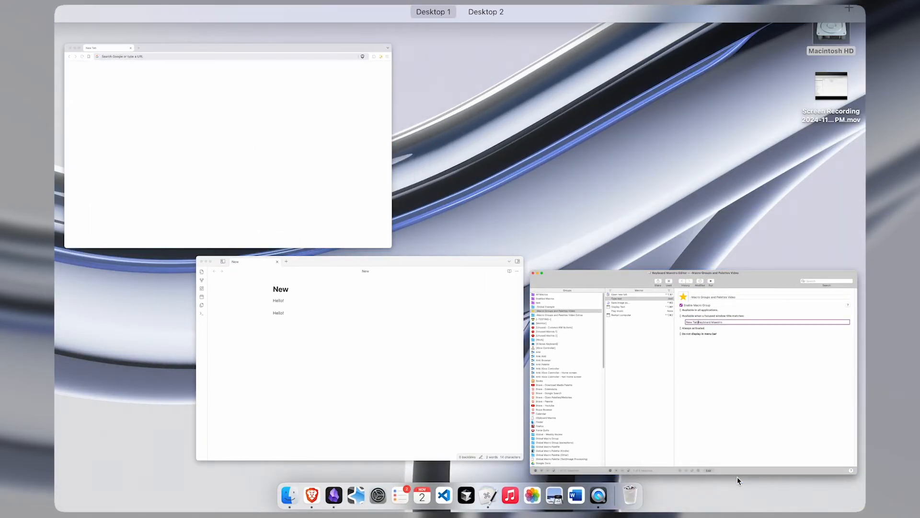
{"action": "left_click", "coordinate": [645, 384]}
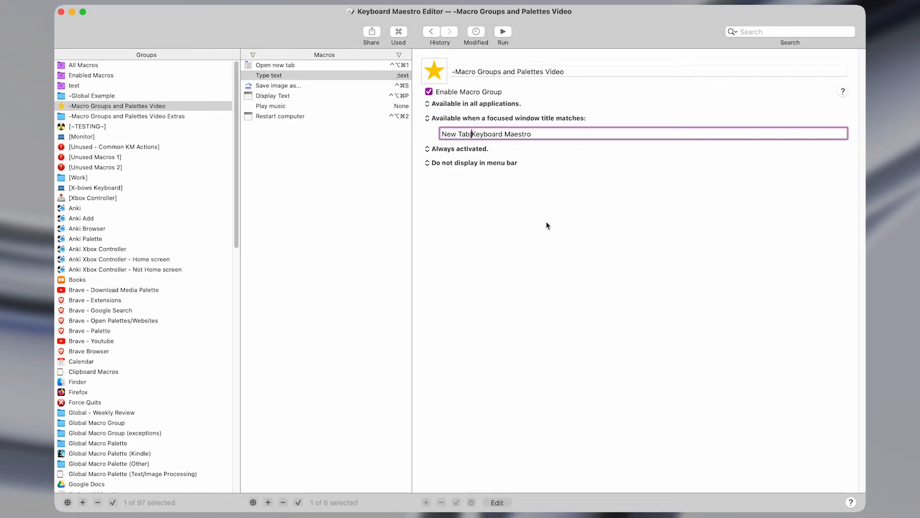
{"action": "key", "text": "ctrl+alt+super+p"}
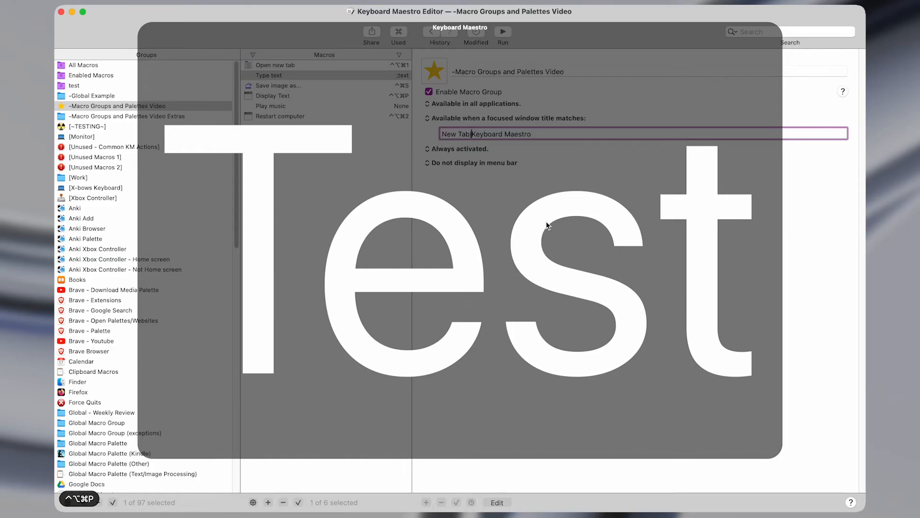
{"action": "key", "text": "ctrl+alt+x"}
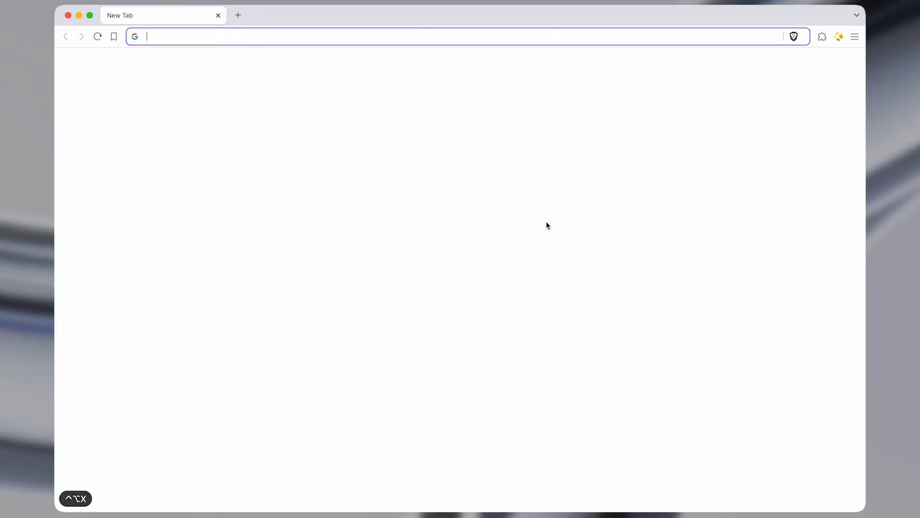
{"action": "key", "text": "ctrl+alt+super+p"}
{"action": "key", "text": "ctrl+alt+z"}
{"action": "key", "text": "ctrl+alt+super+p"}
{"action": "key", "text": "ctrl+alt+super+p"}
{"action": "key", "text": "ctrl+alt+super+p"}
{"action": "key", "text": "ctrl+alt+super+p"}
{"action": "key", "text": "ctrl+alt+super+p"}
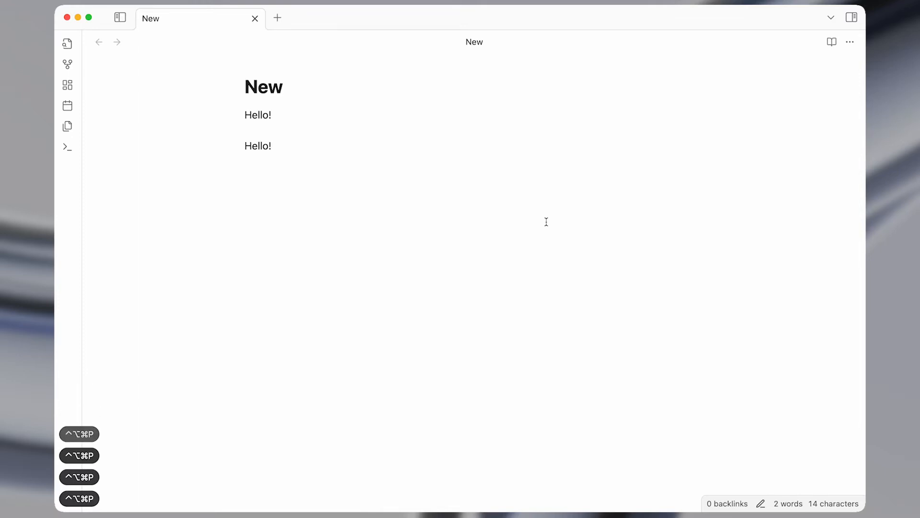
{"action": "key", "text": "ctrl+alt+w"}
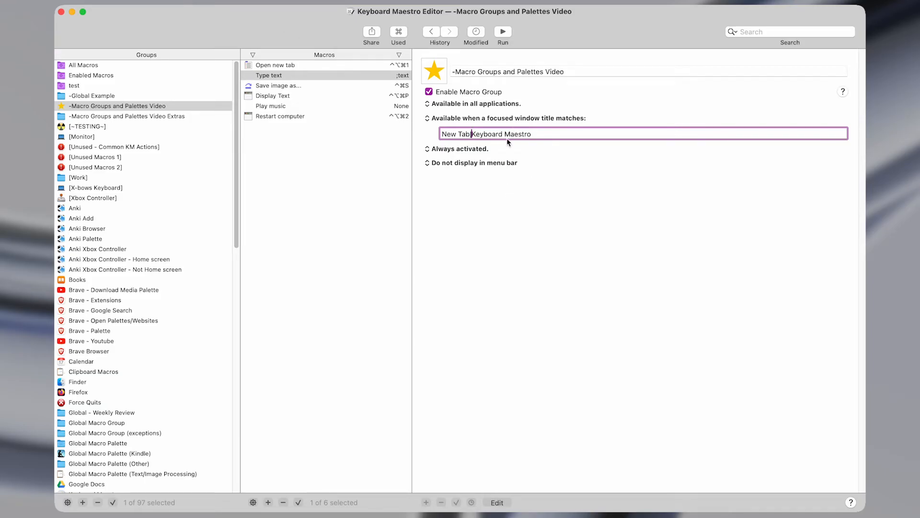
- Change the group's window condition to "Available when a focused window title does not match:" for the pattern "New Tab|Keyboard Maestro"
{"action": "left_click_drag", "start_coordinate": [532, 135], "coordinate": [422, 125]}
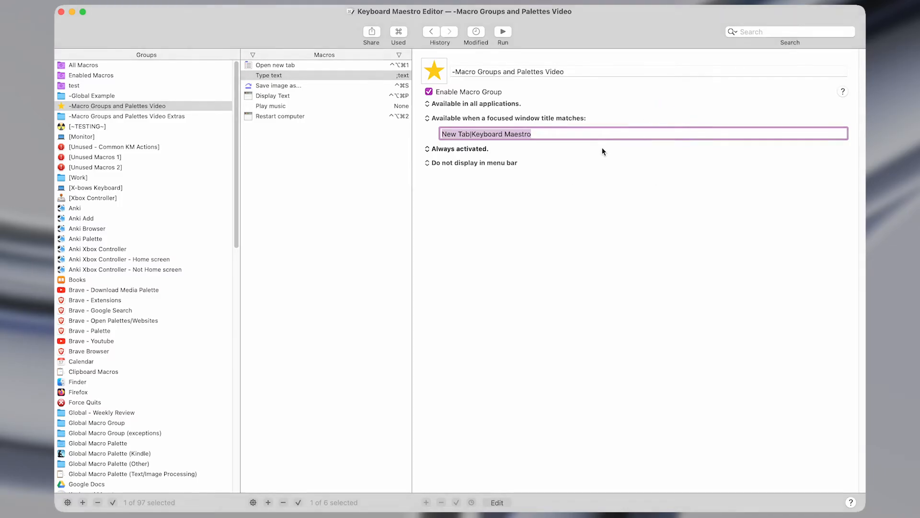
{"action": "left_click", "coordinate": [573, 119]}
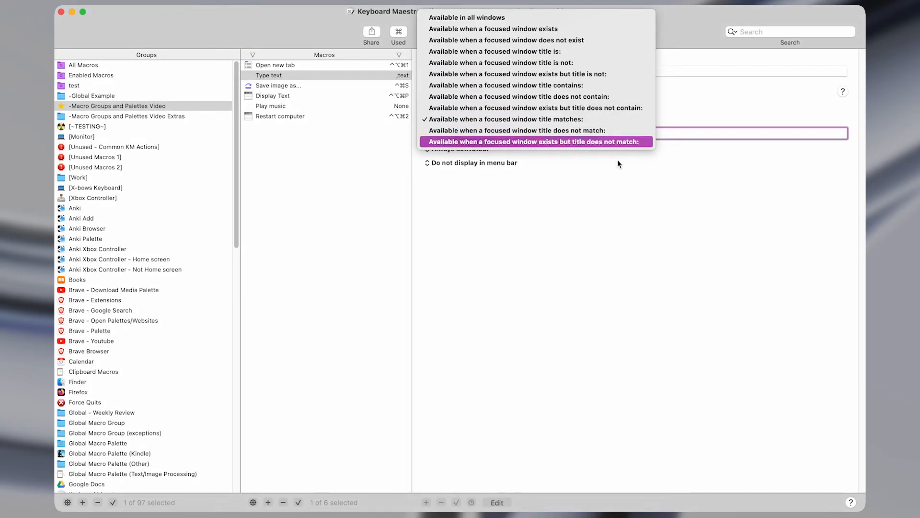
{"action": "left_click", "coordinate": [552, 130]}
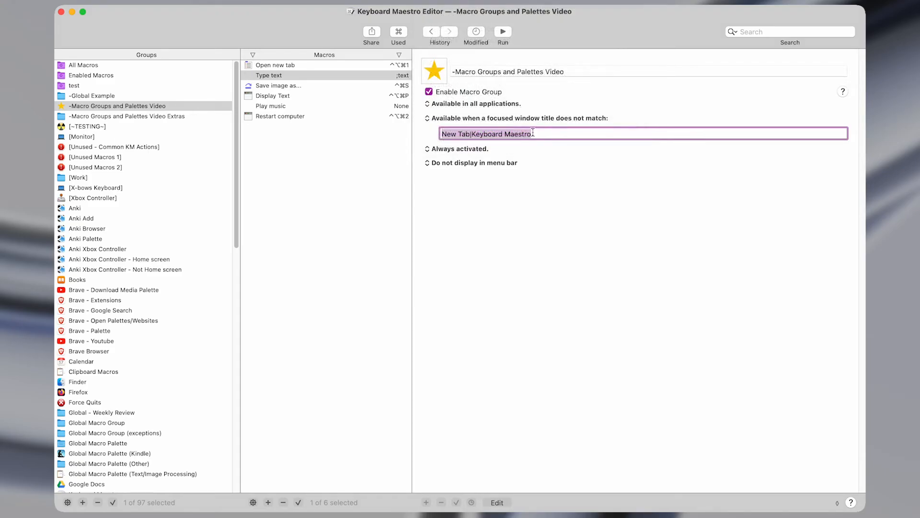
{"action": "key", "text": "super+a"}
- Check the open windows' titles and test the Display Text macro's hotkey in the editor under the "does not match" condition
{"action": "key", "text": "ctrl+Up"}
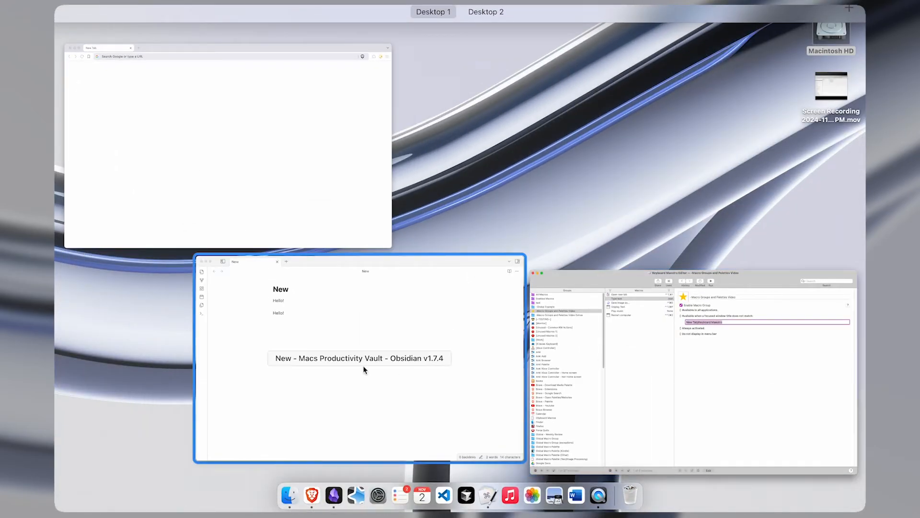
{"action": "left_click", "coordinate": [562, 368]}
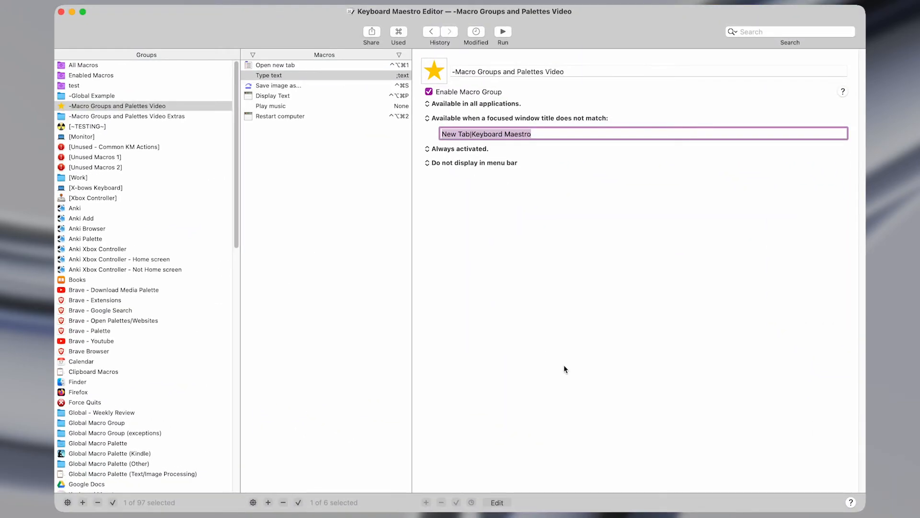
{"action": "key", "text": "ctrl+alt+super+p"}
{"action": "key", "text": "ctrl+alt+super+p"}
{"action": "key", "text": "ctrl+alt+super+p"}
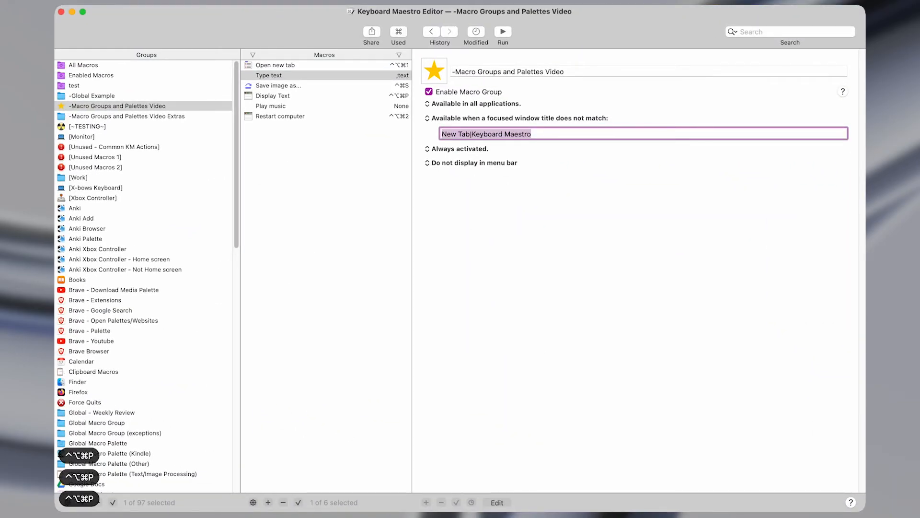
- Test the Display Text macro's hotkey in the browser's New Tab window and in the Obsidian note "New"
{"action": "key", "text": "ctrl+alt+x"}
{"action": "key", "text": "ctrl+alt+super+p"}
{"action": "key", "text": "ctrl+alt+super+p"}
{"action": "key", "text": "ctrl+alt+super+p"}
{"action": "key", "text": "ctrl+alt+super+p"}
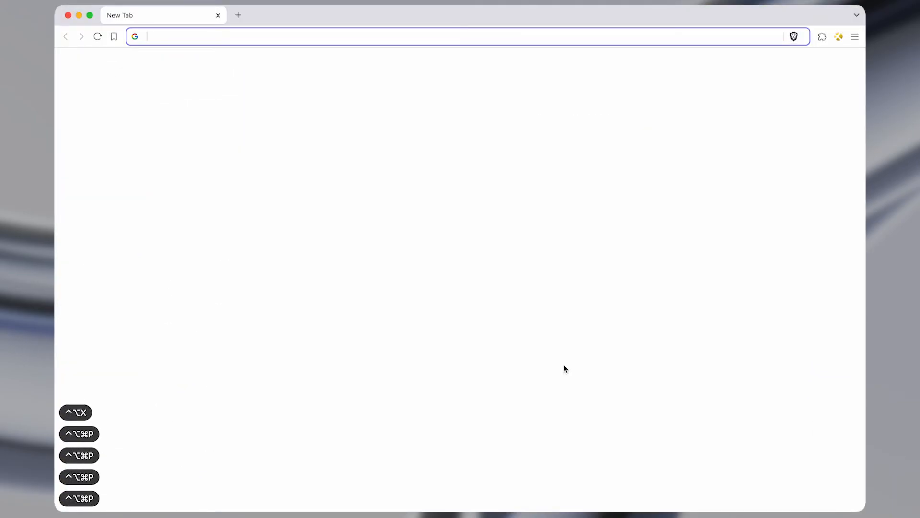
{"action": "key", "text": "ctrl+alt+z"}
{"action": "key", "text": "ctrl+alt+super+p"}
{"action": "key", "text": "ctrl+alt+super+p"}
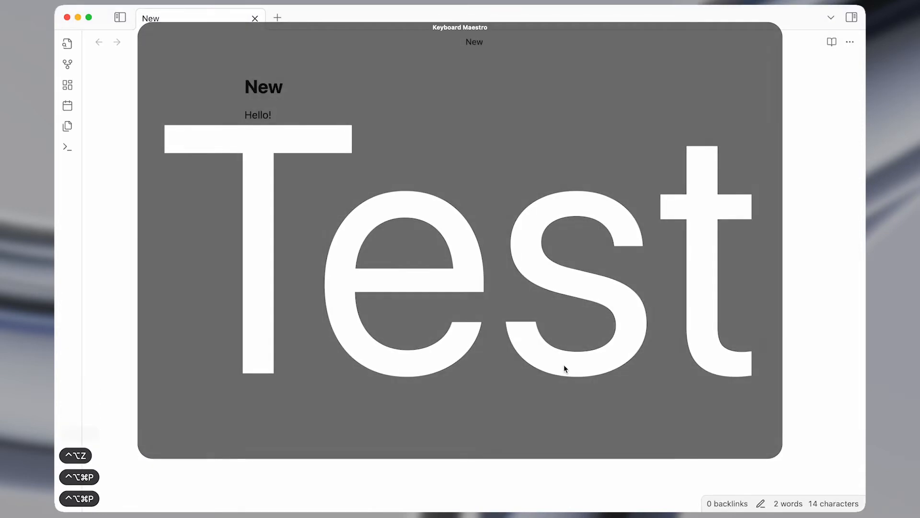
- Compare the open windows' titles with the group's title pattern in the editor and switch to the Obsidian note "New"
{"action": "key", "text": "ctrl+Up"}
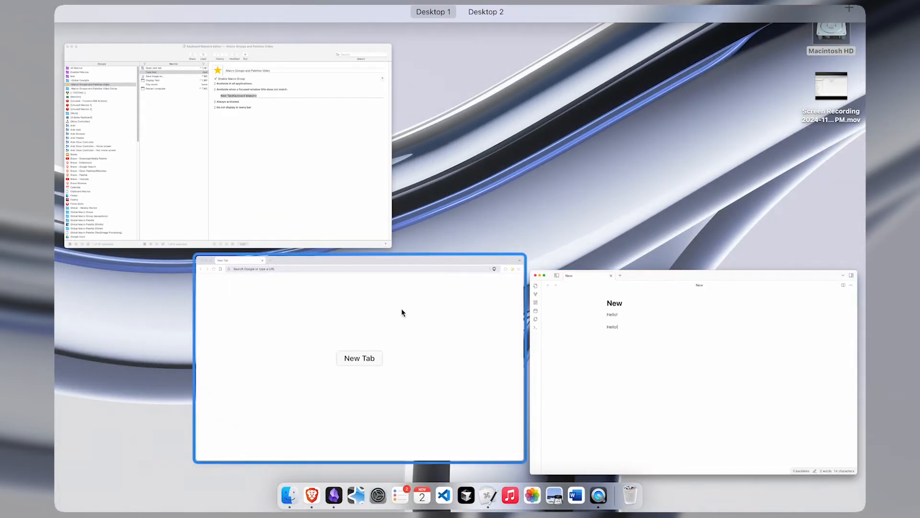
{"action": "left_click", "coordinate": [285, 157]}
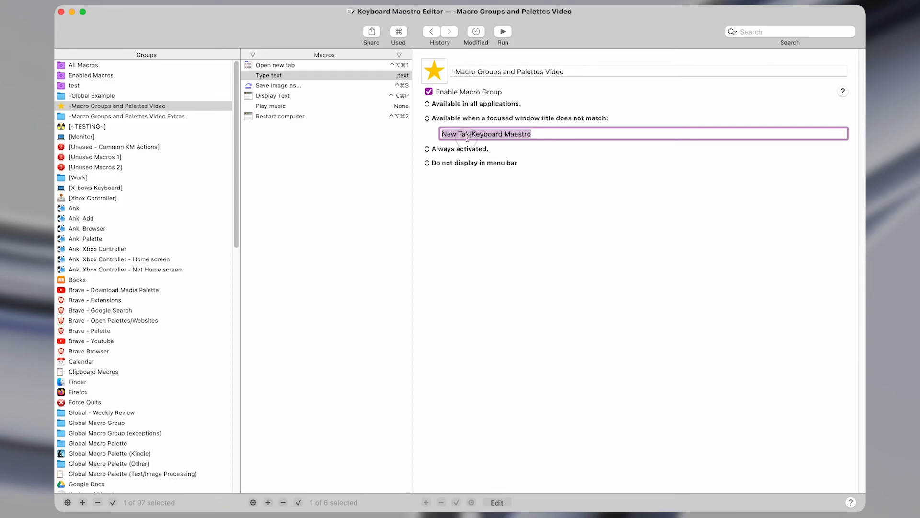
{"action": "double_click", "coordinate": [464, 133]}
{"action": "key", "text": "ctrl+Up"}
{"action": "left_click", "coordinate": [435, 278]}
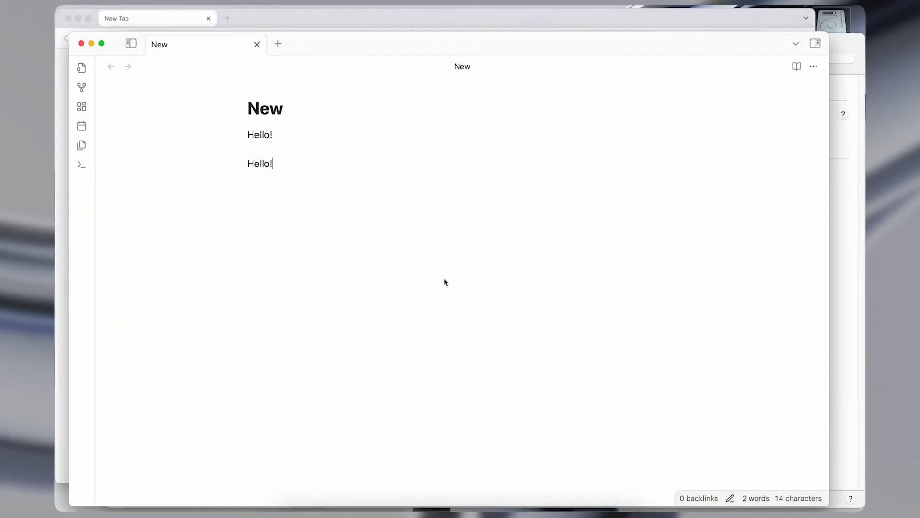
- In the editor, set the group's window condition to "Available when a focused window title matches:" and limit its availability to Brave Browser
{"action": "key", "text": "ctrl+Up"}
{"action": "left_click", "coordinate": [455, 301]}
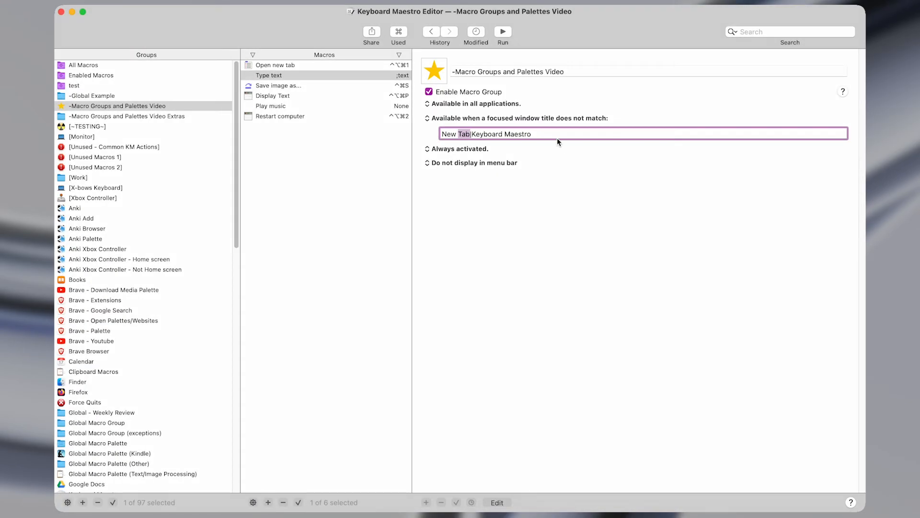
{"action": "left_click", "coordinate": [551, 119]}
{"action": "left_click", "coordinate": [551, 131]}
{"action": "left_click", "coordinate": [521, 134]}
{"action": "key", "text": "super+a"}
{"action": "left_click", "coordinate": [485, 104]}
{"action": "left_click", "coordinate": [486, 114]}
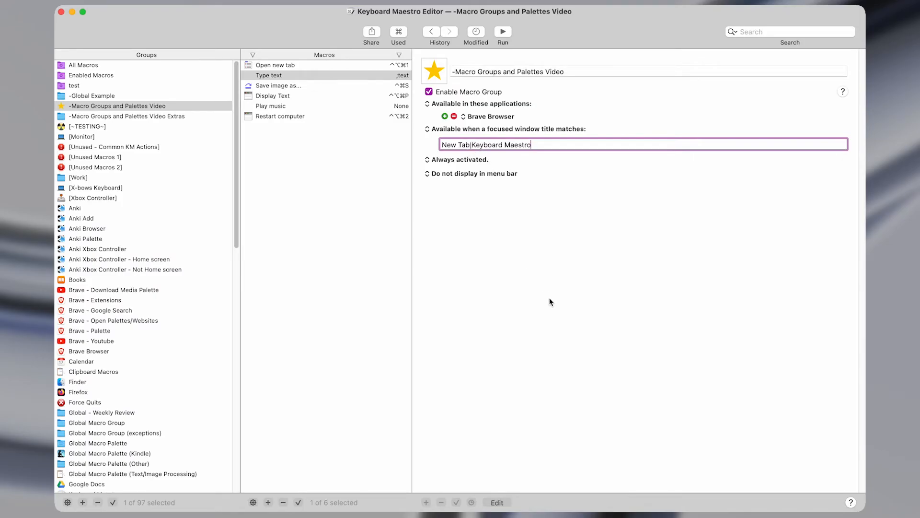
- Check the open windows' titles and test the Display Text macro's hotkey in the editor and the browser under the combined conditions
{"action": "key", "text": "ctrl+Up"}
{"action": "left_click", "coordinate": [628, 331]}
{"action": "key", "text": "ctrl+Up"}
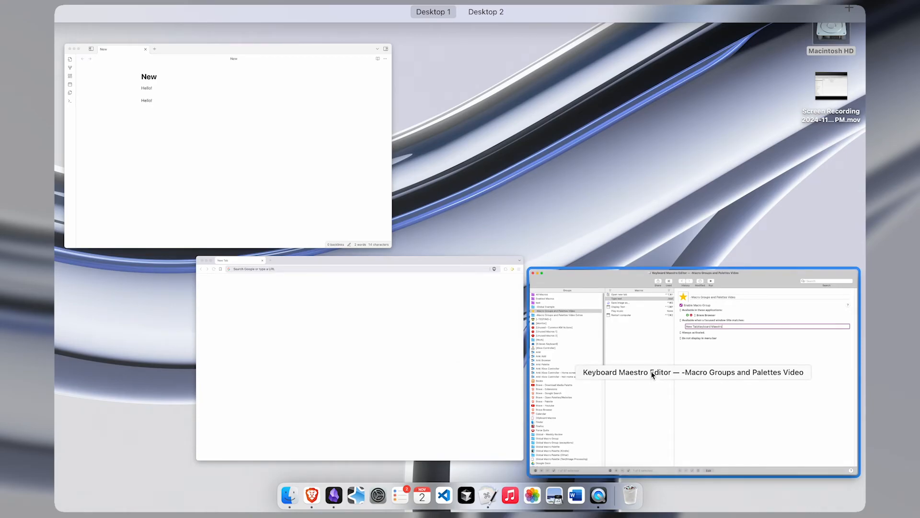
{"action": "left_click", "coordinate": [655, 377]}
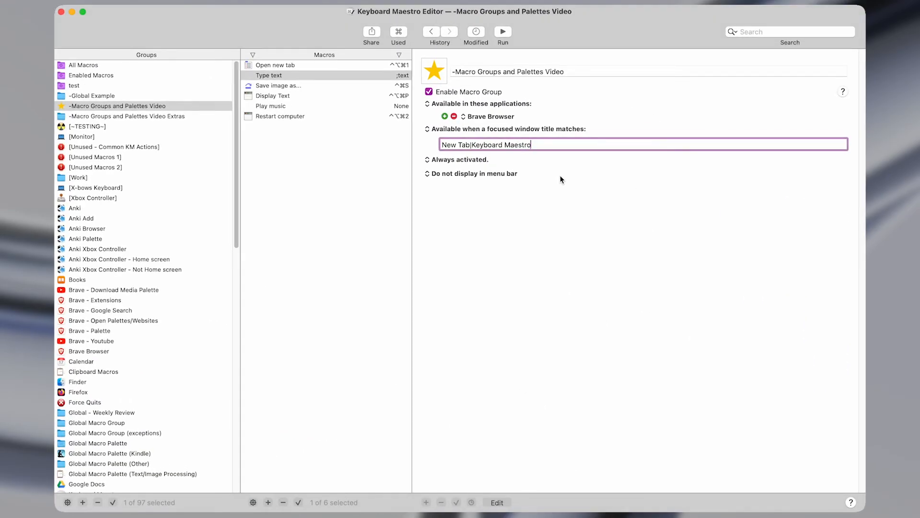
{"action": "key", "text": "ctrl+alt+super+p"}
{"action": "key", "text": "ctrl+alt+super+p"}
{"action": "key", "text": "ctrl+alt+super+p"}
{"action": "key", "text": "ctrl+alt+super+p"}
{"action": "key", "text": "ctrl+alt+x"}
{"action": "key", "text": "ctrl+alt+super+p"}
{"action": "key", "text": "ctrl+alt+super+p"}
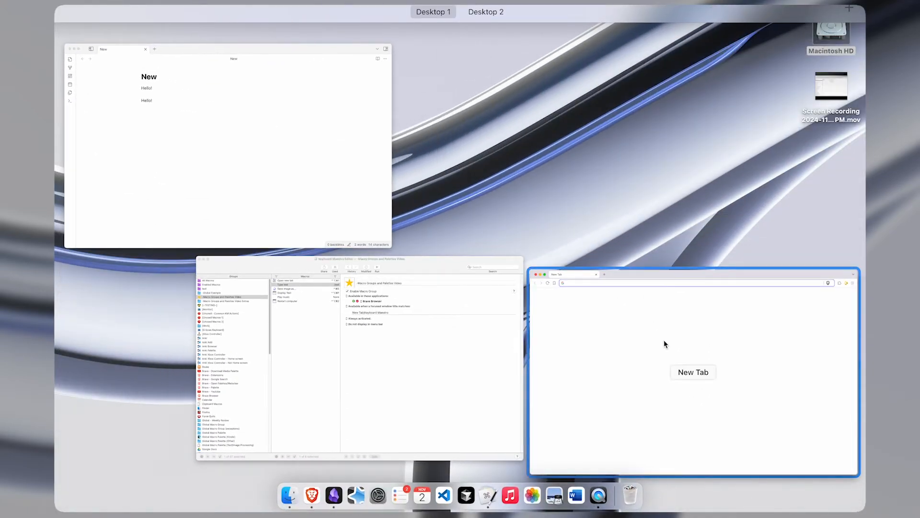
- Reopen the typing test page in the browser, test the Display Text macro's hotkey there, and return to the New Tab page
{"action": "left_click", "coordinate": [664, 344]}
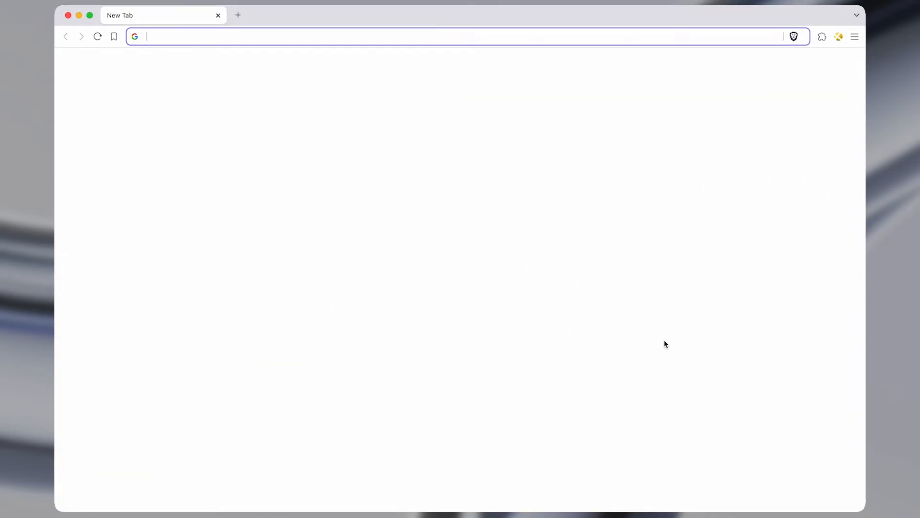
{"action": "key", "text": "shift+super+t"}
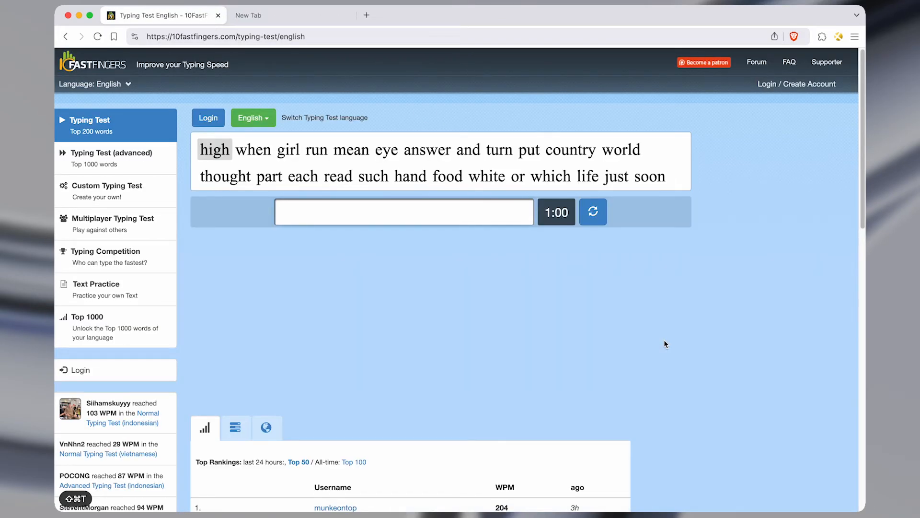
{"action": "key", "text": "ctrl+alt+super+p"}
{"action": "key", "text": "ctrl+alt+super+p"}
{"action": "key", "text": "ctrl+alt+super+p"}
{"action": "key", "text": "ctrl+alt+super+p"}
{"action": "key", "text": "ctrl+alt+super+p"}
{"action": "key", "text": "ctrl+alt+super+p"}
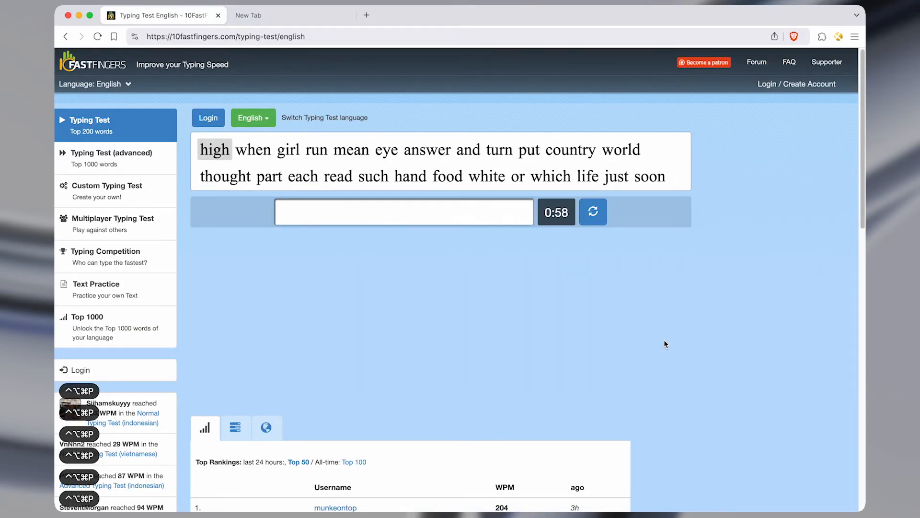
{"action": "key", "text": "alt+shift+x"}
{"action": "key", "text": "alt+super+Left"}
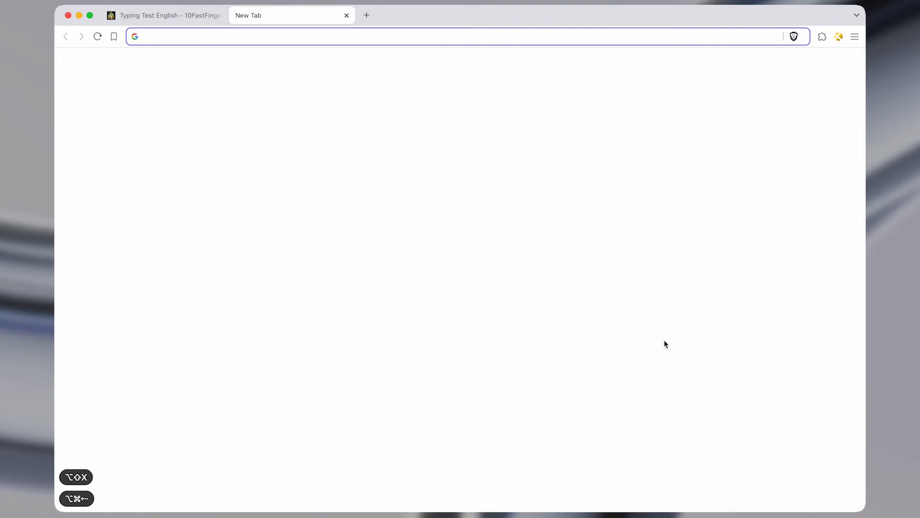
- Review the group's title pattern in the editor and the window title condition of the Anki Add group
{"action": "key", "text": "ctrl+Up"}
{"action": "left_click", "coordinate": [472, 361]}
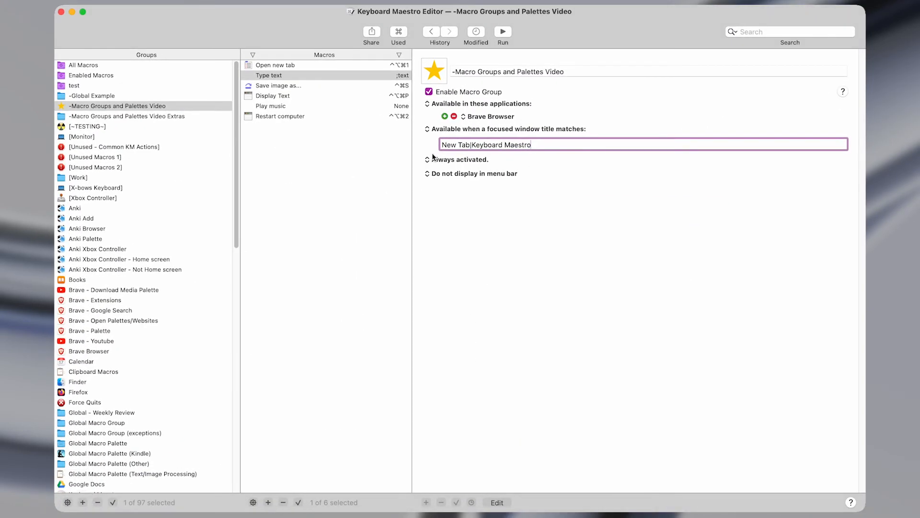
{"action": "left_click_drag", "start_coordinate": [440, 147], "coordinate": [458, 147]}
{"action": "left_click", "coordinate": [464, 147]}
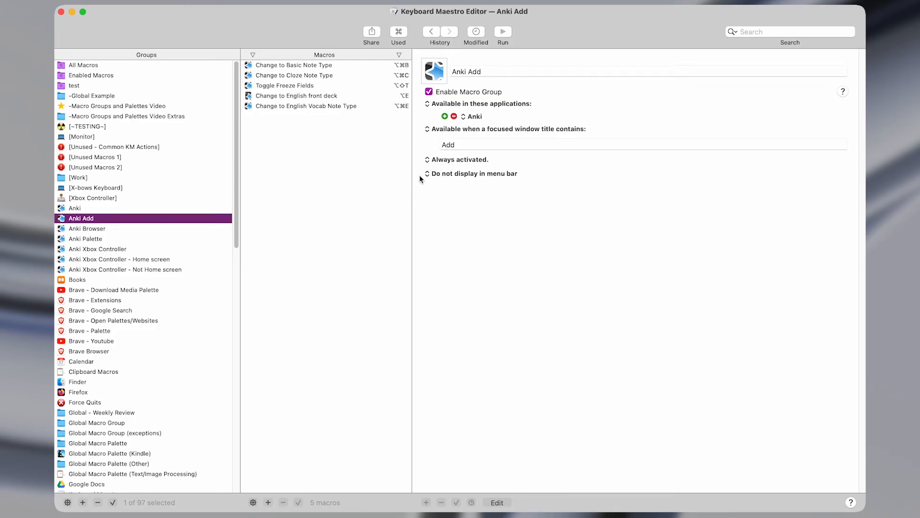
{"action": "left_click", "coordinate": [475, 147]}
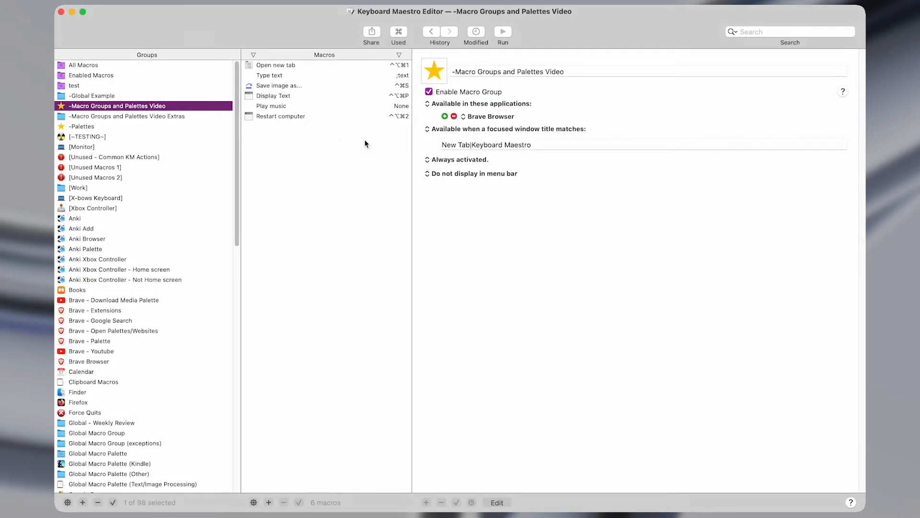
- Examine the available activation and palette options of the -Macro Groups and Palettes Video group without changing them
{"action": "left_click", "coordinate": [451, 160]}
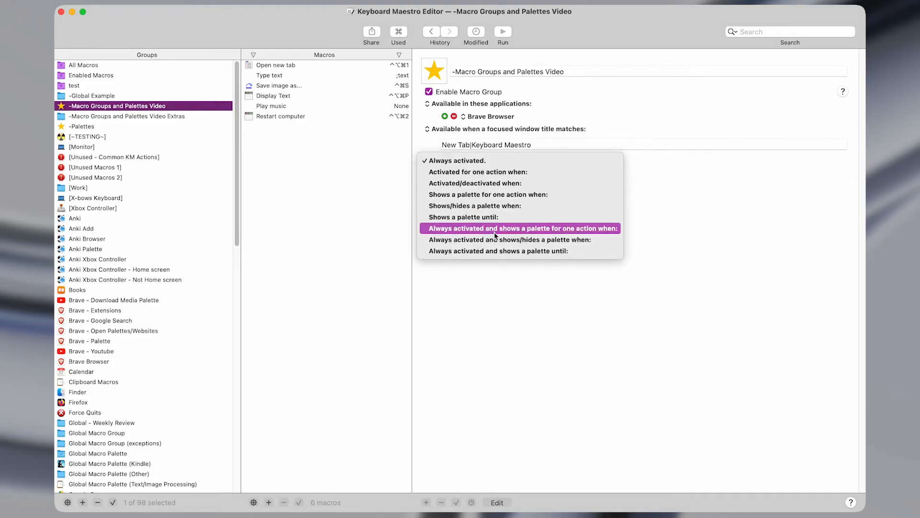
{"action": "left_click", "coordinate": [496, 267]}
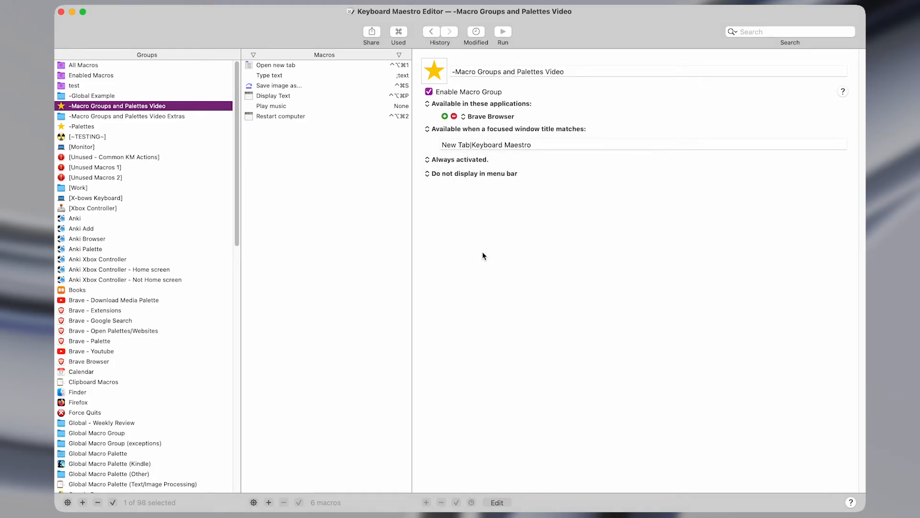
{"action": "left_click", "coordinate": [457, 173]}
{"action": "left_click", "coordinate": [464, 161]}
{"action": "left_click", "coordinate": [464, 160]}
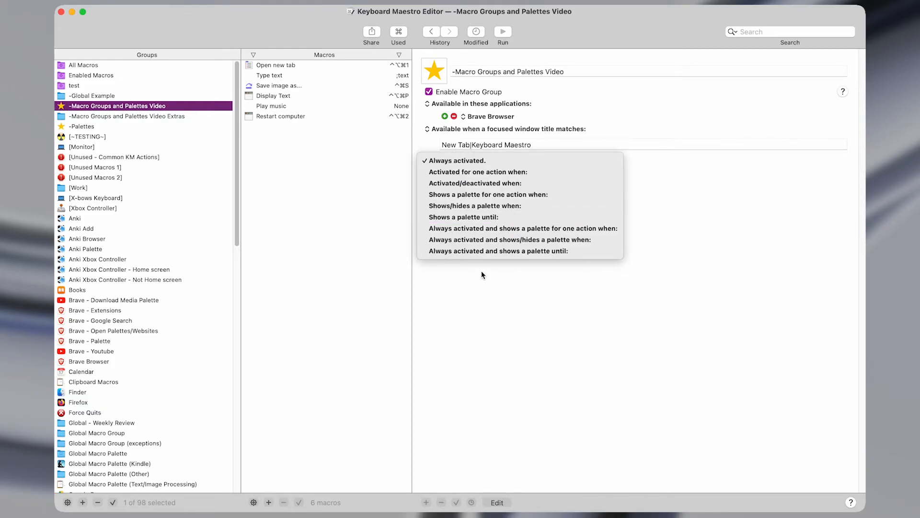
{"action": "left_click", "coordinate": [470, 345]}
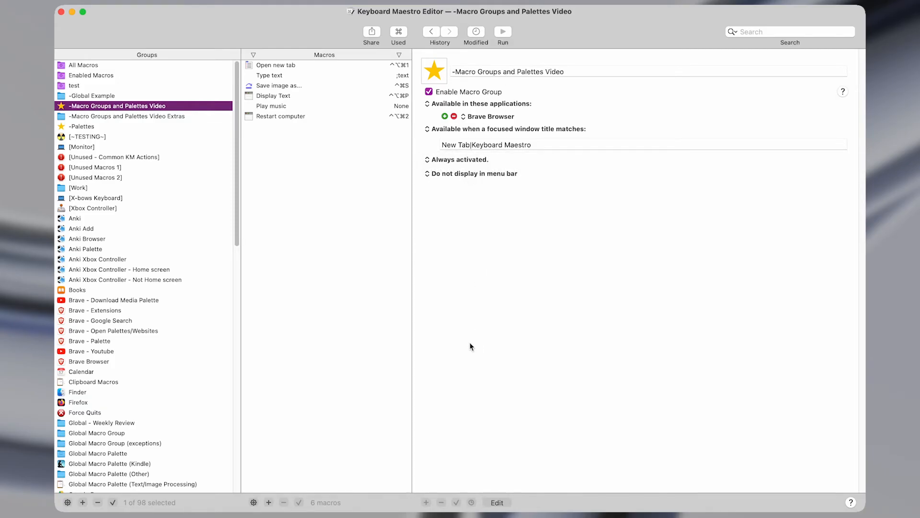
- Create a new macro in the -Palettes group and show the Applications Palette on screen
{"action": "left_click", "coordinate": [155, 127]}
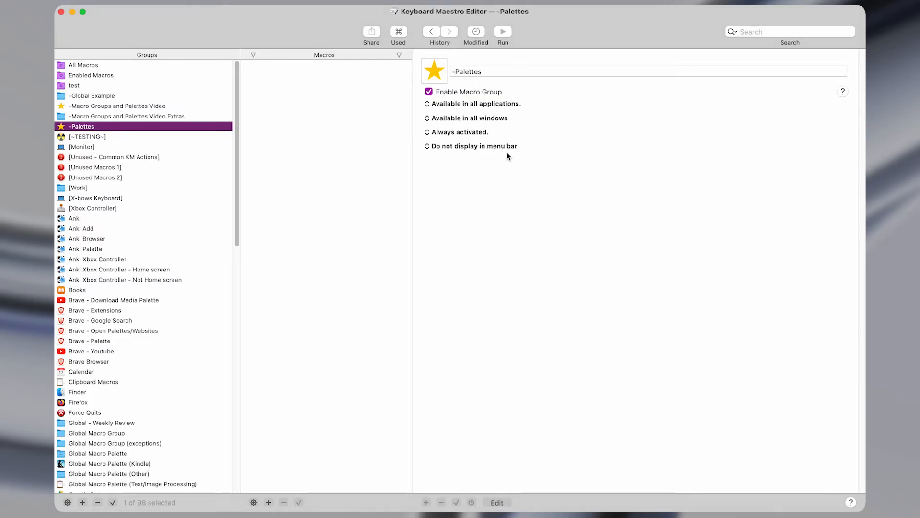
{"action": "key", "text": "super+n"}
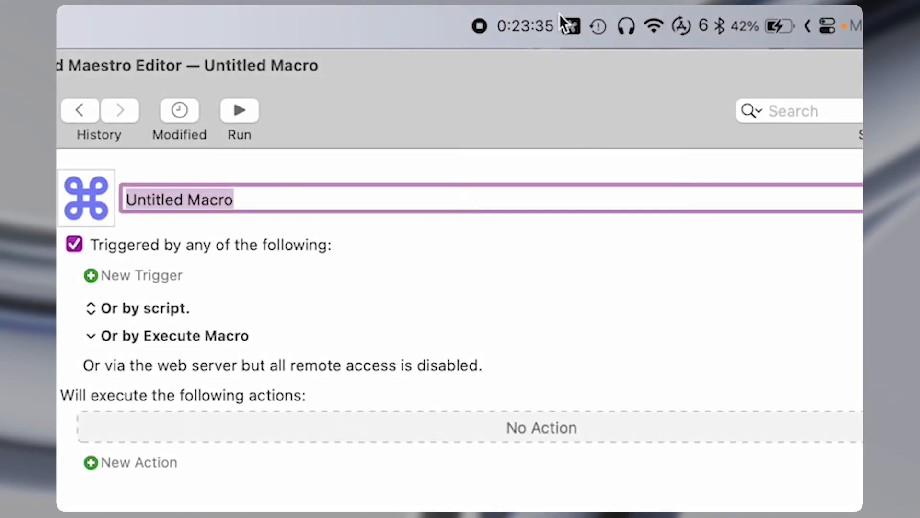
{"action": "left_click", "coordinate": [563, 17]}
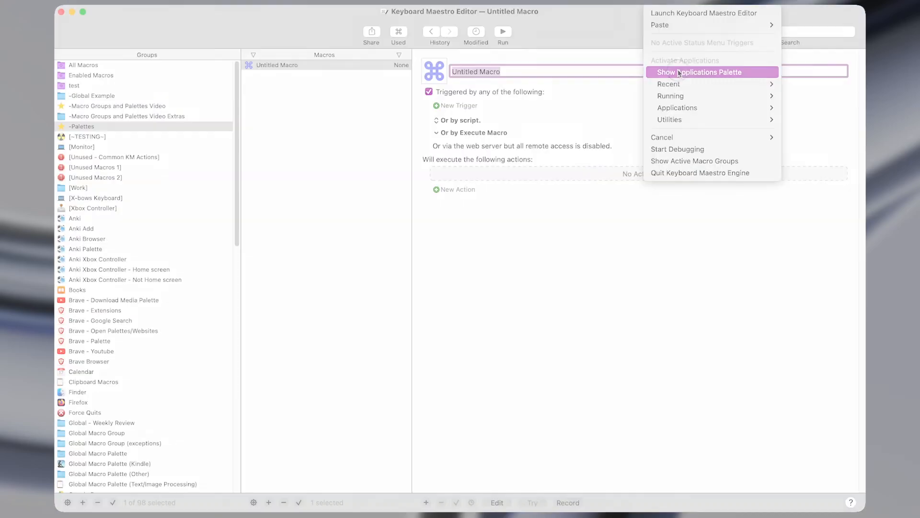
{"action": "left_click", "coordinate": [667, 201]}
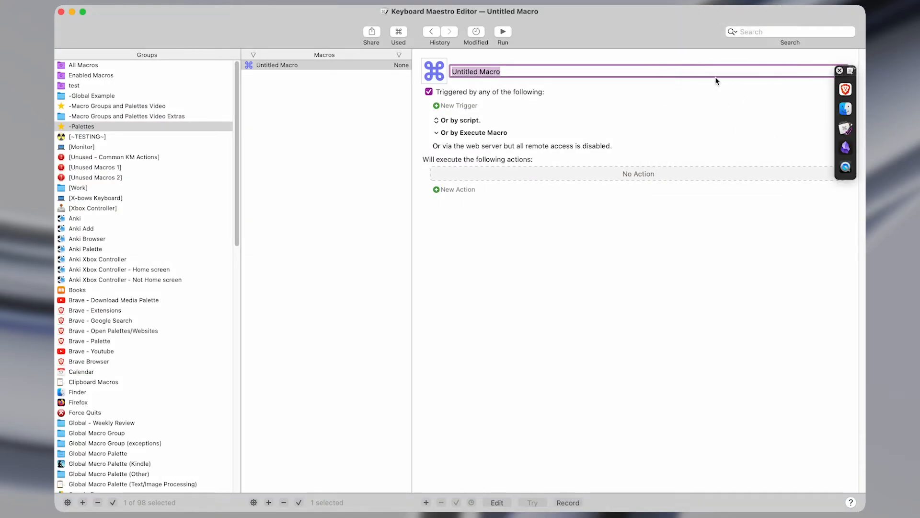
{"action": "left_click", "coordinate": [659, 189]}
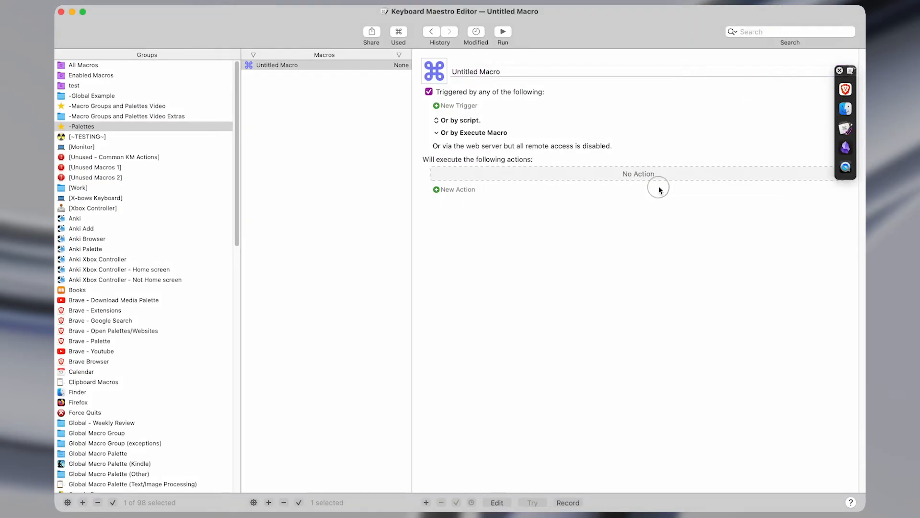
- Search the actions for "appli pa" and add the Toggle Applications Palette action to the new macro
{"action": "key", "text": "super+shift+f"}
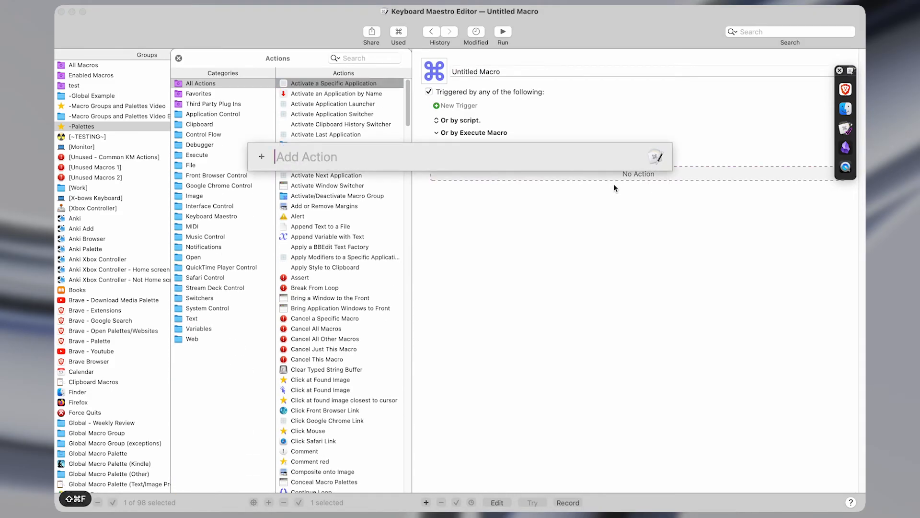
{"action": "type", "text": "appli"}
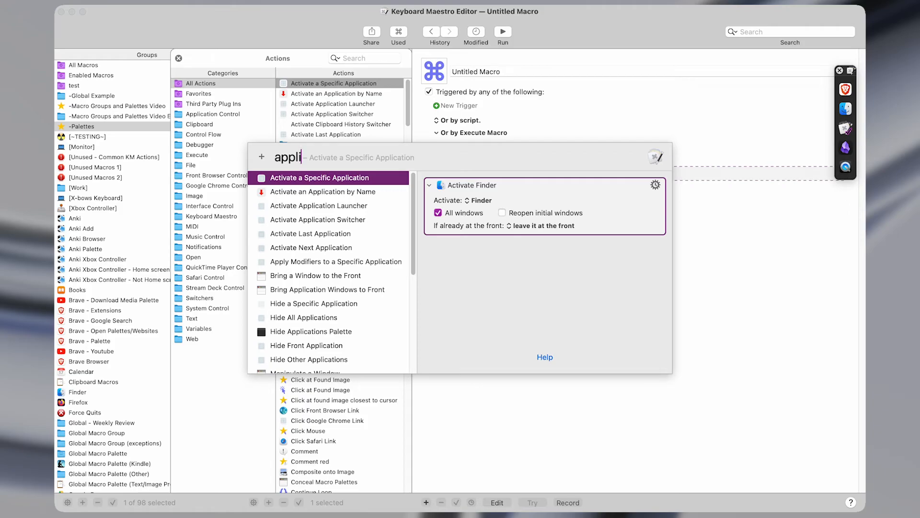
{"action": "type", "text": " pa"}
{"action": "key", "text": "Down"}
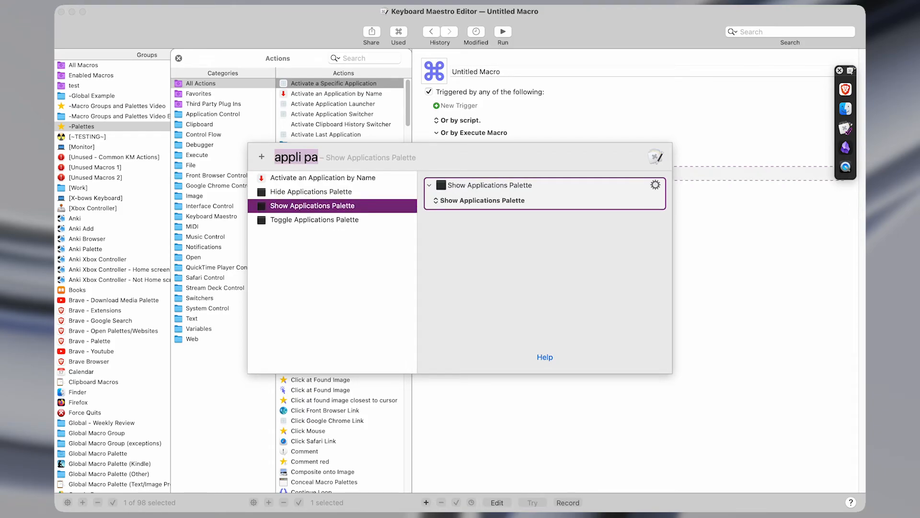
{"action": "key", "text": "Down"}
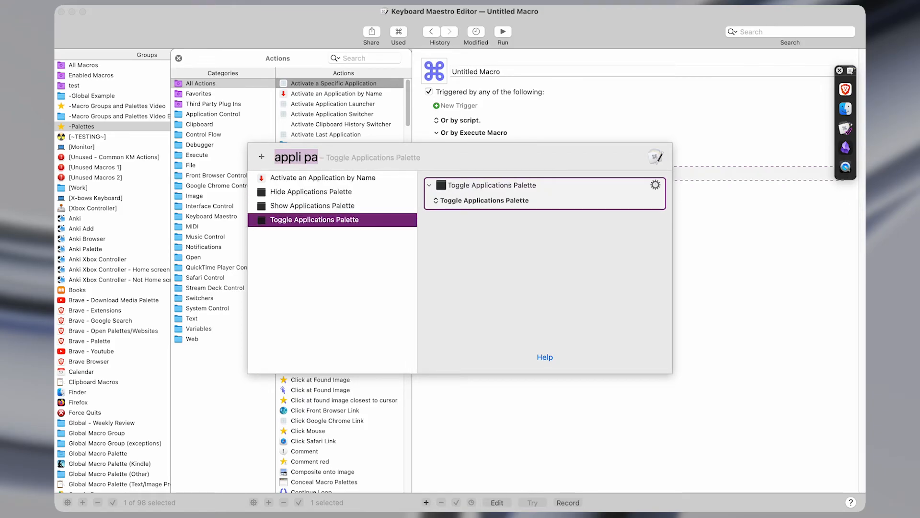
{"action": "key", "text": "Return"}
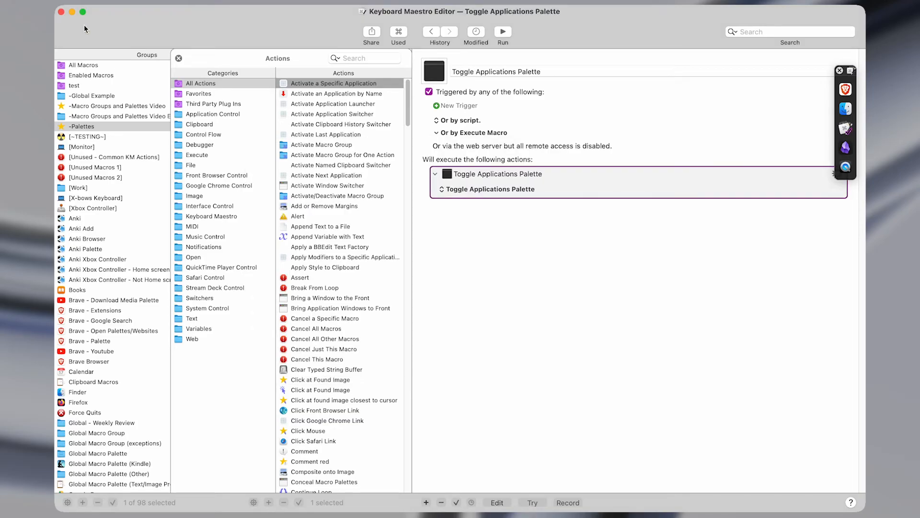
{"action": "left_click", "coordinate": [179, 58]}
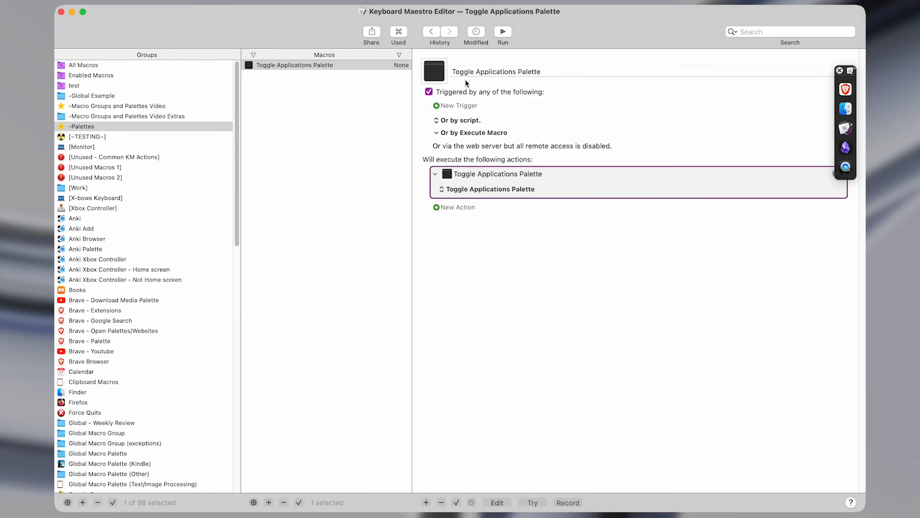
- Add a hot key trigger of Control-Option-Command-1 to the Toggle Applications Palette macro
{"action": "left_click", "coordinate": [454, 107]}
{"action": "left_click", "coordinate": [460, 109]}
{"action": "key", "text": "ctrl+alt+super+1"}
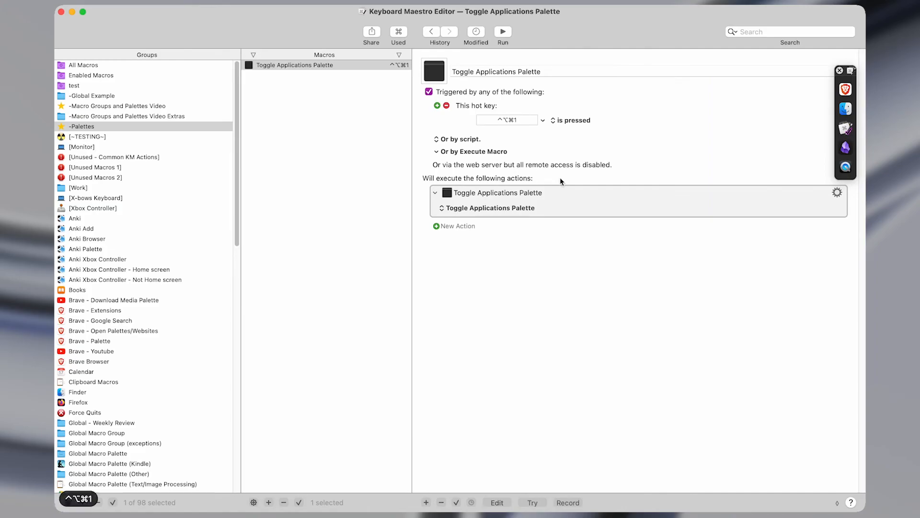
- Test the new hot key by hiding and showing the Applications Palette repeatedly, leaving it shown
{"action": "key", "text": "ctrl+alt+super+1"}
{"action": "key", "text": "ctrl+alt+super+1"}
{"action": "key", "text": "ctrl+alt+super+1"}
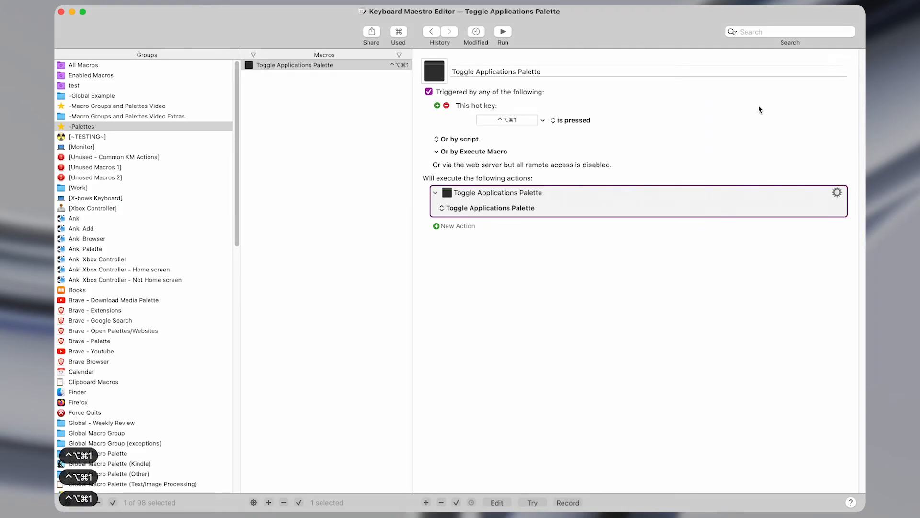
{"action": "key", "text": "ctrl+alt+super+1"}
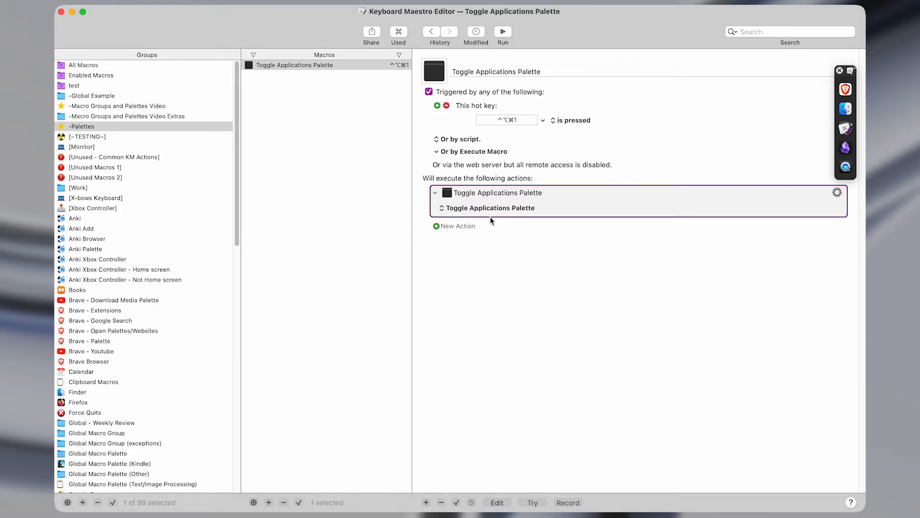
- Switch to Brave Browser and back to the Keyboard Maestro Editor twice through the Applications Palette
{"action": "left_click", "coordinate": [843, 92]}
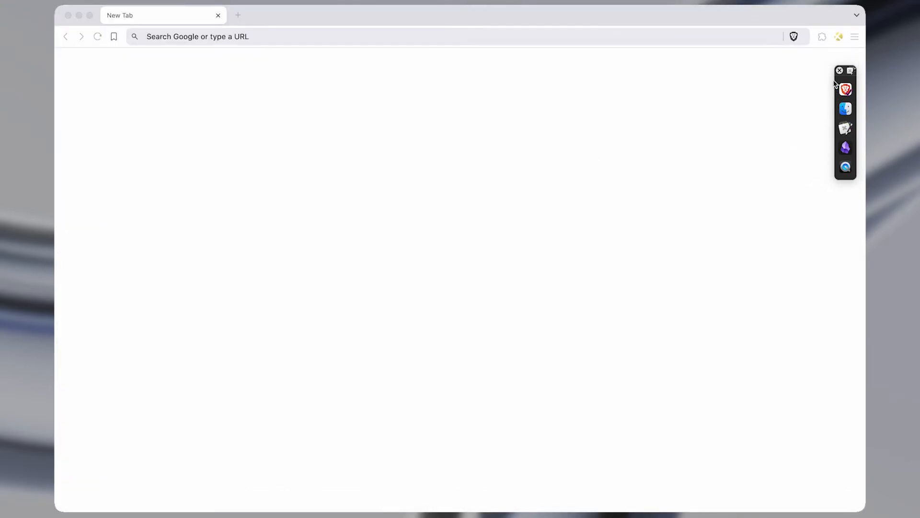
{"action": "left_click", "coordinate": [843, 130]}
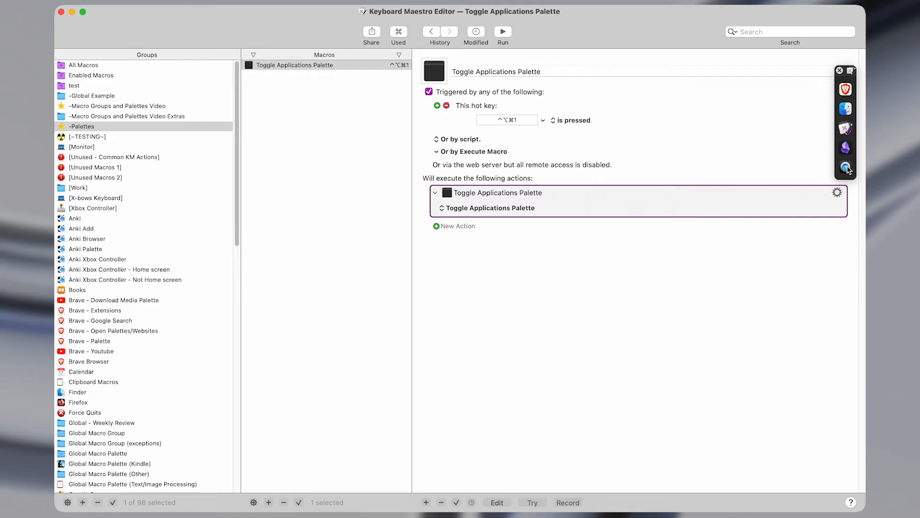
{"action": "left_click", "coordinate": [850, 94]}
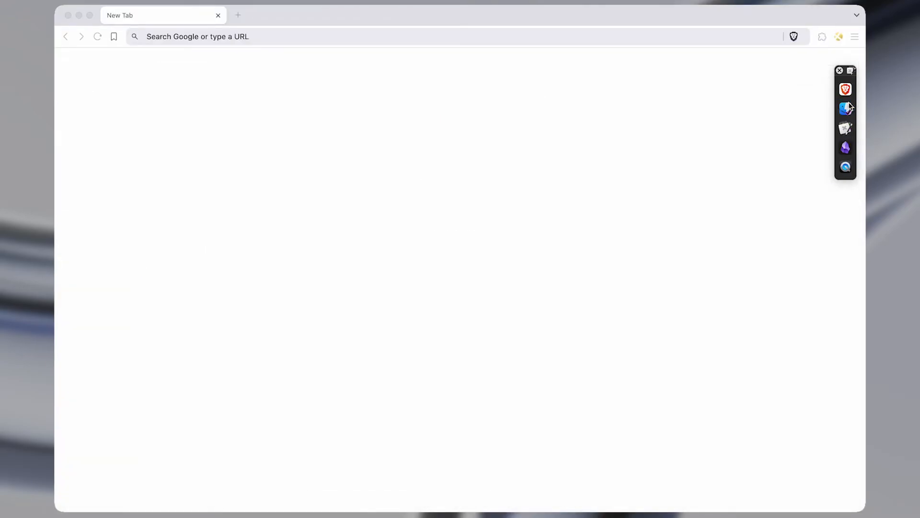
{"action": "left_click", "coordinate": [847, 137]}
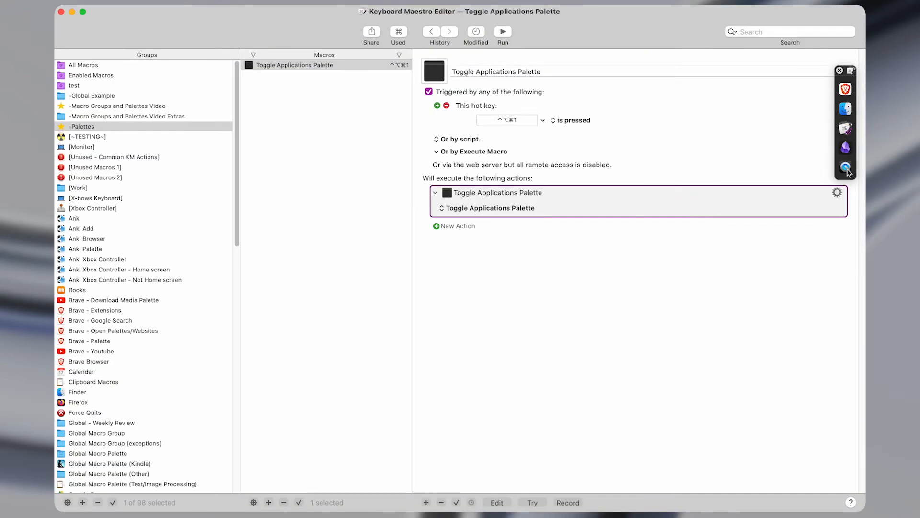
- Examine the options offered for individual applications in the Applications Palette, such as activating, hiding, revealing and quitting
{"action": "right_click", "coordinate": [842, 92]}
{"action": "right_click", "coordinate": [847, 111]}
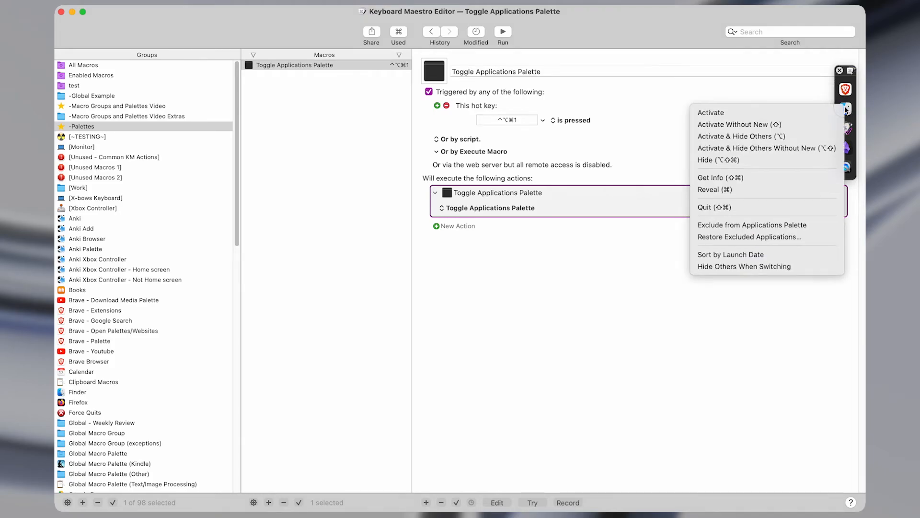
{"action": "right_click", "coordinate": [843, 111]}
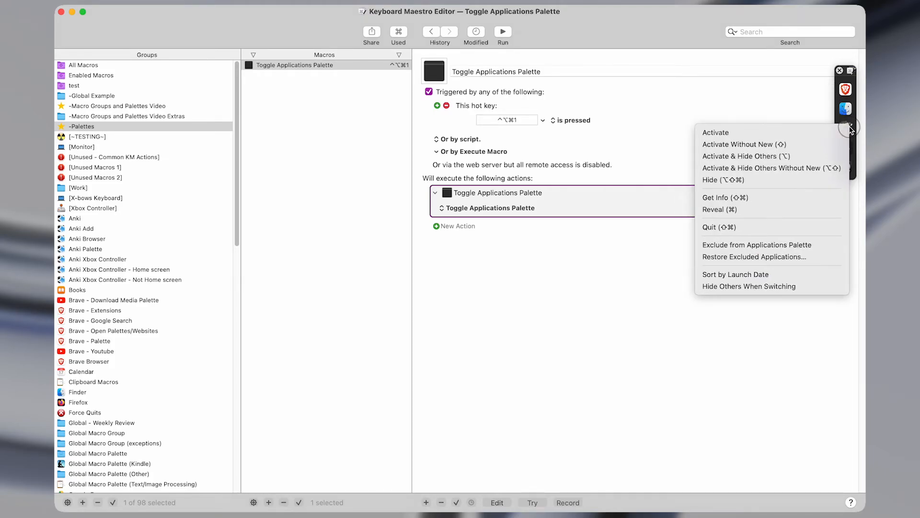
{"action": "left_click", "coordinate": [823, 111]}
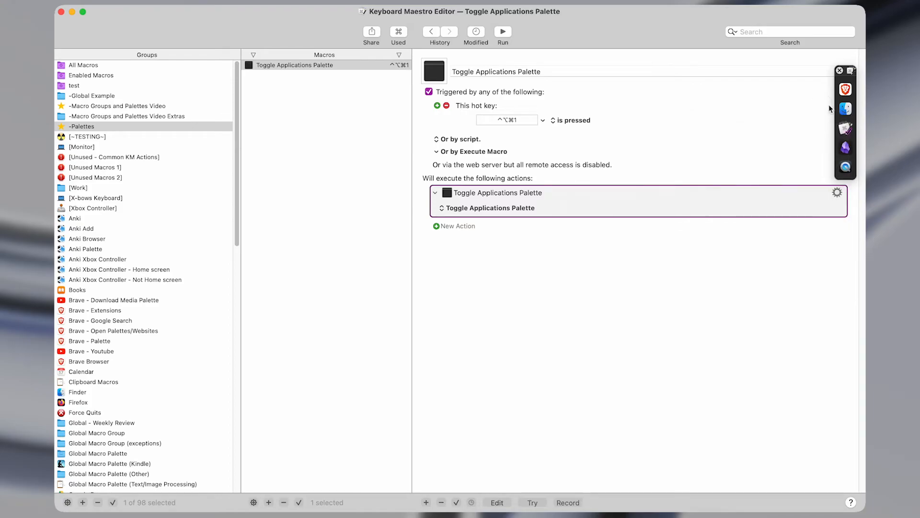
- Activate Brave Browser with Activate & Hide Others from the Applications Palette and check the open windows in Mission Control
{"action": "right_click", "coordinate": [845, 91]}
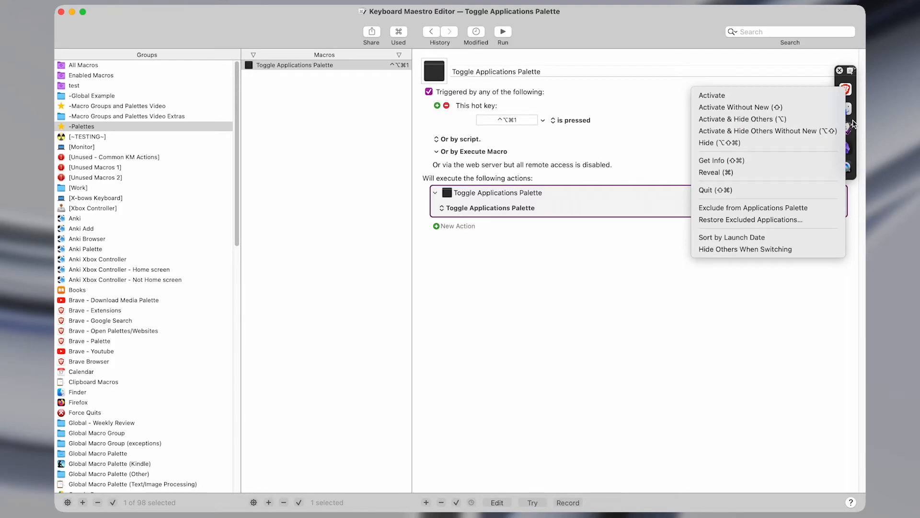
{"action": "right_click", "coordinate": [848, 92]}
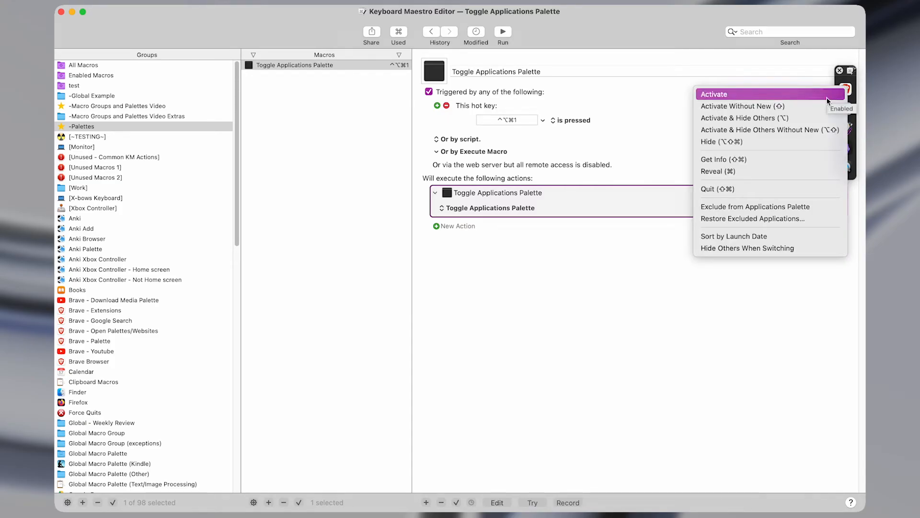
{"action": "left_click", "coordinate": [789, 120]}
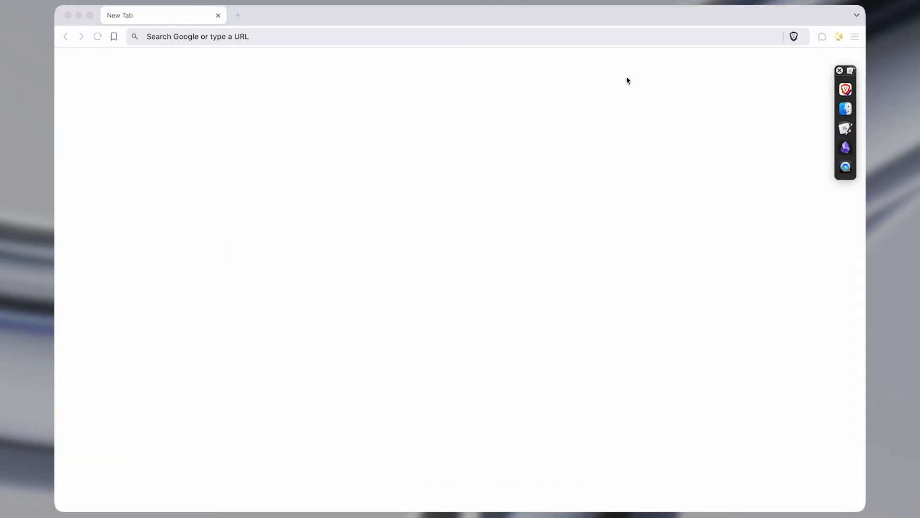
{"action": "key", "text": "ctrl+Up"}
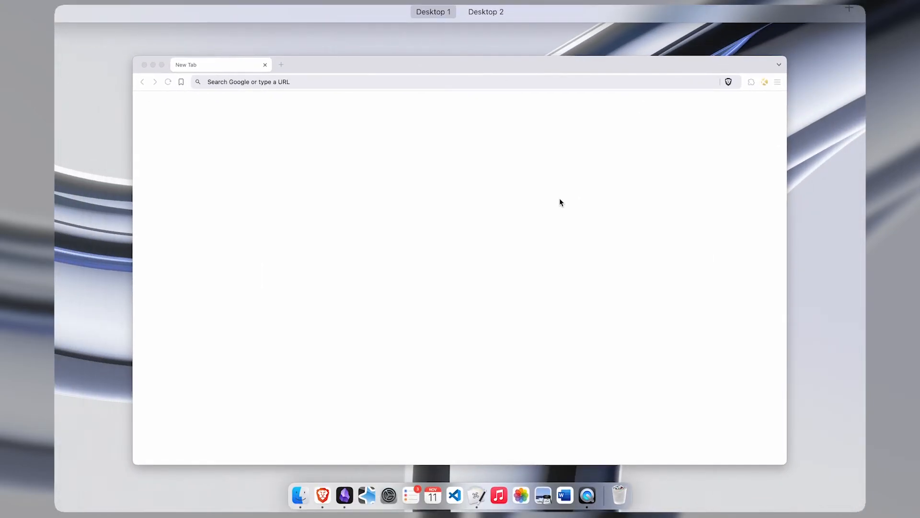
{"action": "left_click", "coordinate": [664, 189]}
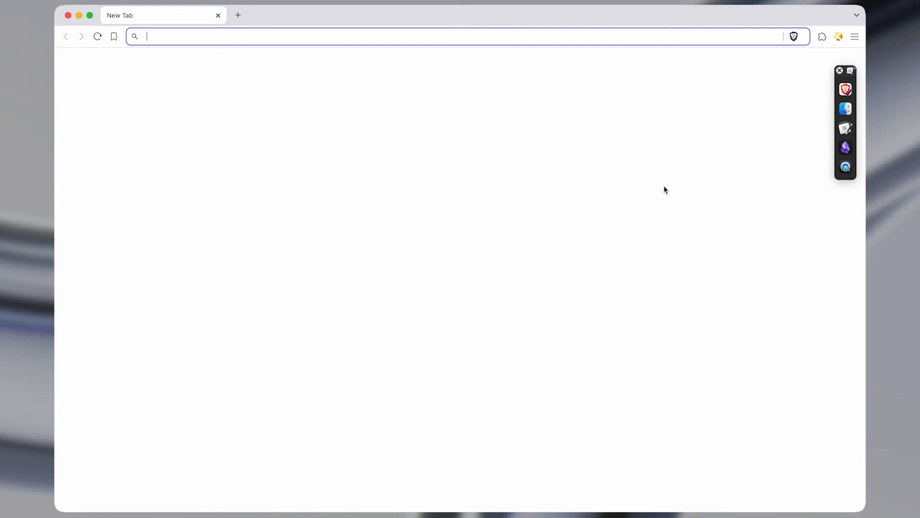
- Reveal the Keyboard Maestro application in Finder from its entry in the Applications Palette
{"action": "right_click", "coordinate": [844, 129]}
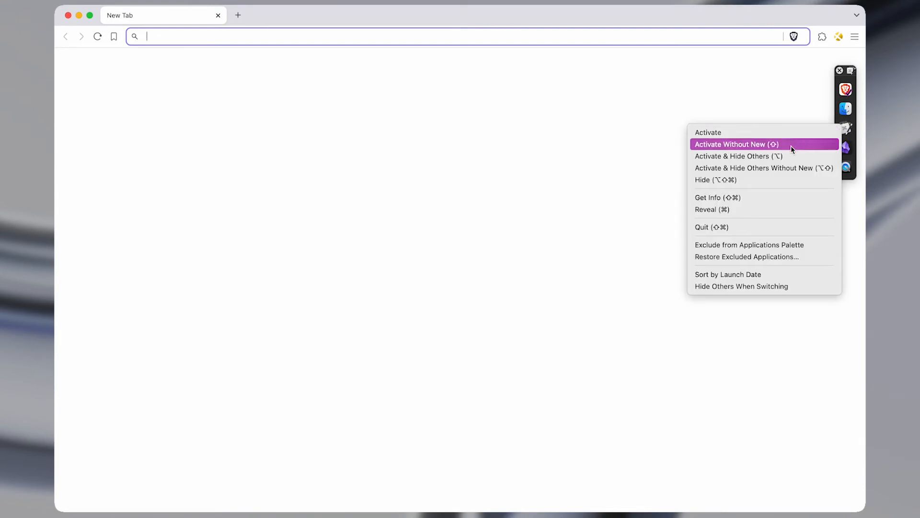
{"action": "left_click", "coordinate": [743, 210]}
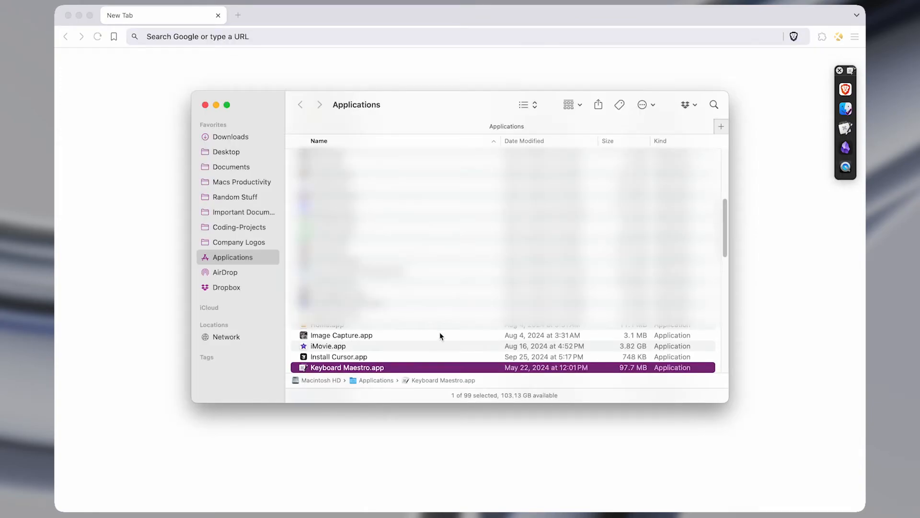
{"action": "scroll", "coordinate": [440, 335], "scroll_direction": "down", "scroll_amount": 2}
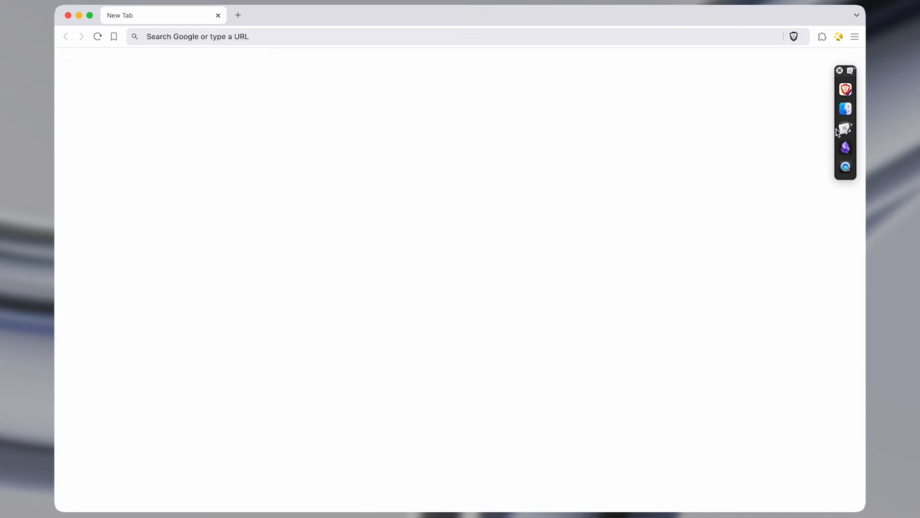
- View the Get Info window for Keyboard Maestro from the Applications Palette, and close it
{"action": "right_click", "coordinate": [839, 130]}
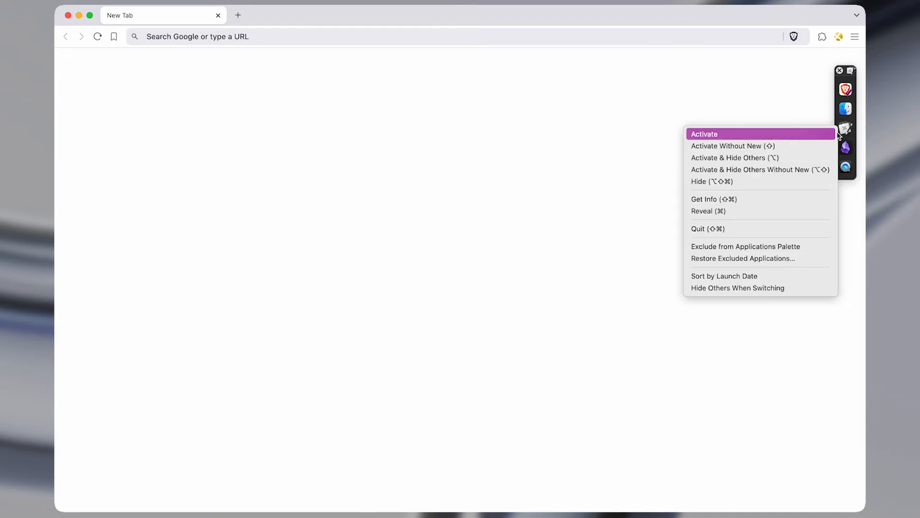
{"action": "left_click", "coordinate": [763, 200]}
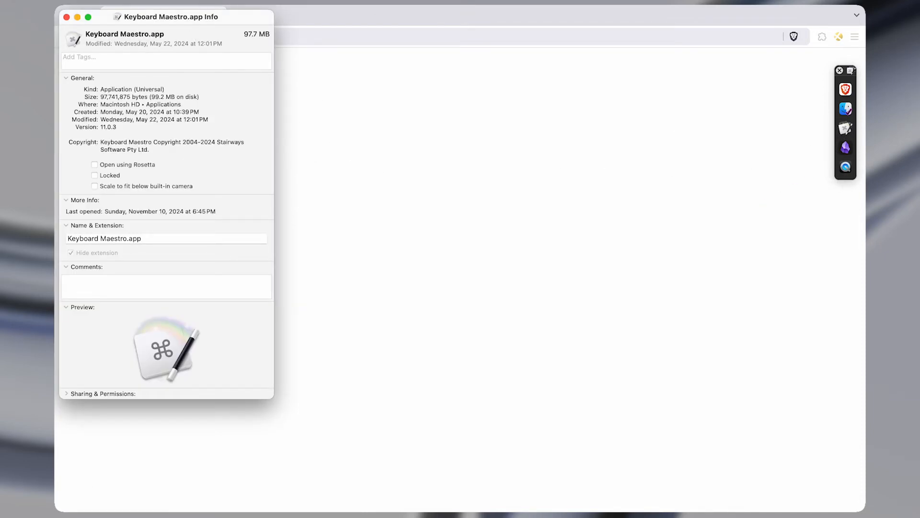
{"action": "left_click", "coordinate": [465, 124]}
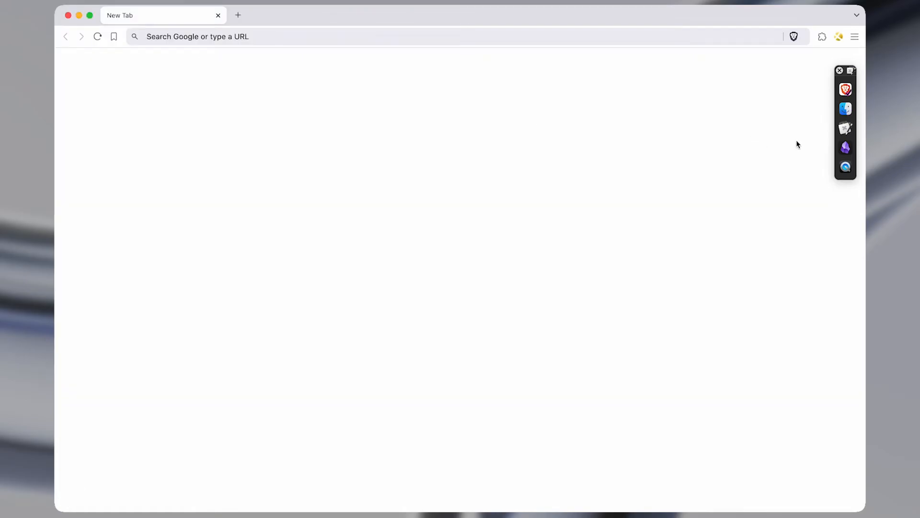
- Activate the Keyboard Maestro Editor while hiding the other applications through the Applications Palette, and check the open windows in Mission Control
{"action": "right_click", "coordinate": [845, 130]}
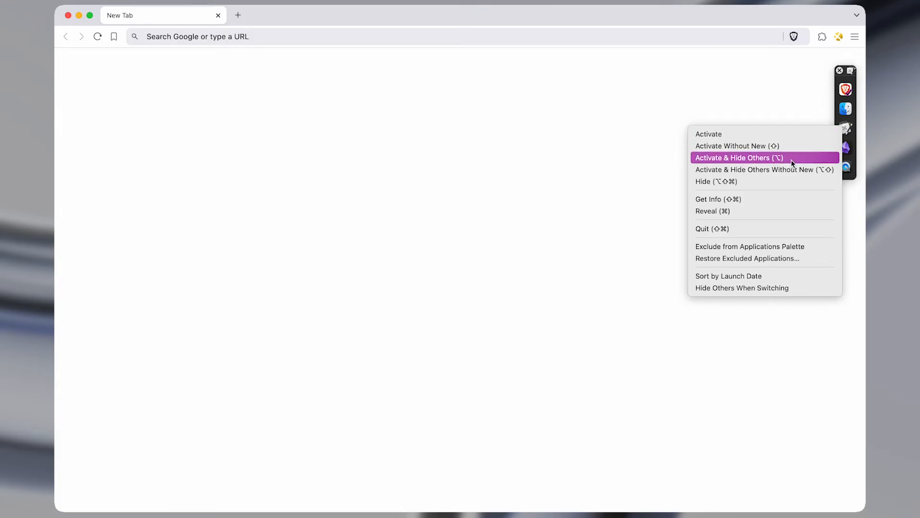
{"action": "left_click", "coordinate": [776, 118]}
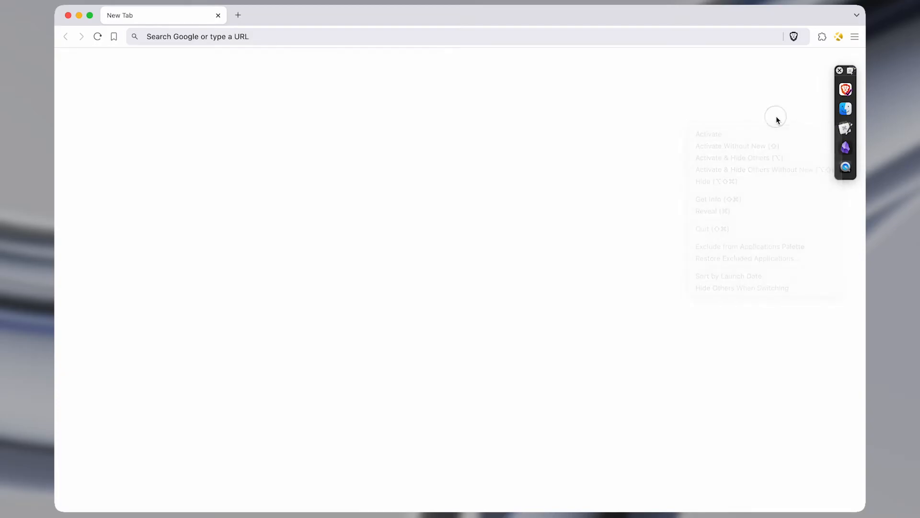
{"action": "left_click", "coordinate": [846, 129]}
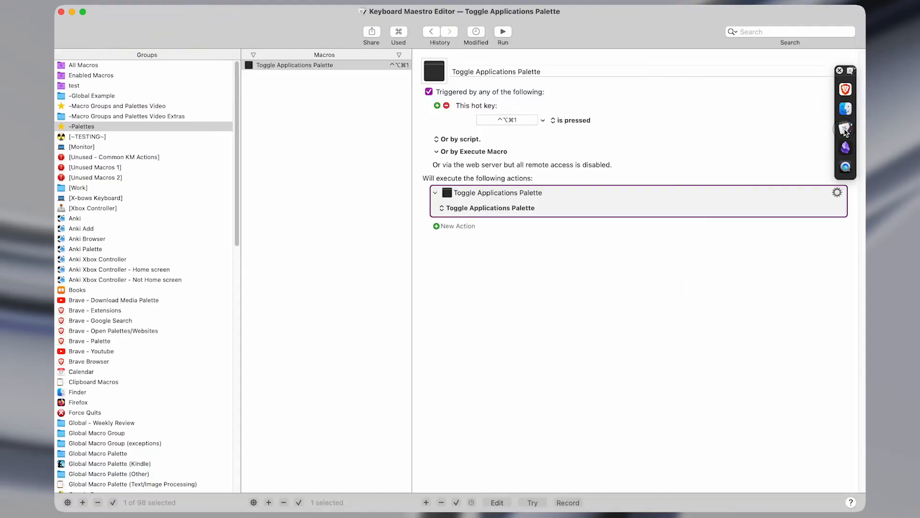
{"action": "key", "text": "ctrl+Up"}
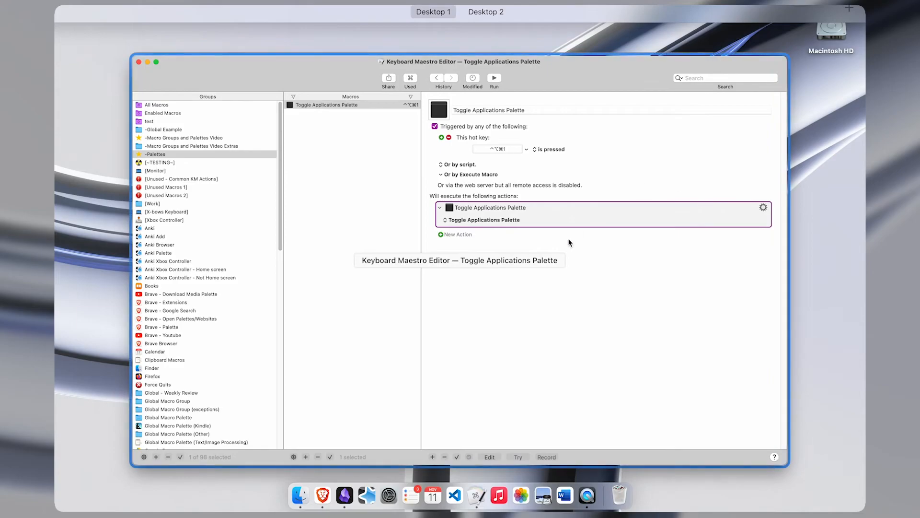
{"action": "left_click", "coordinate": [707, 226]}
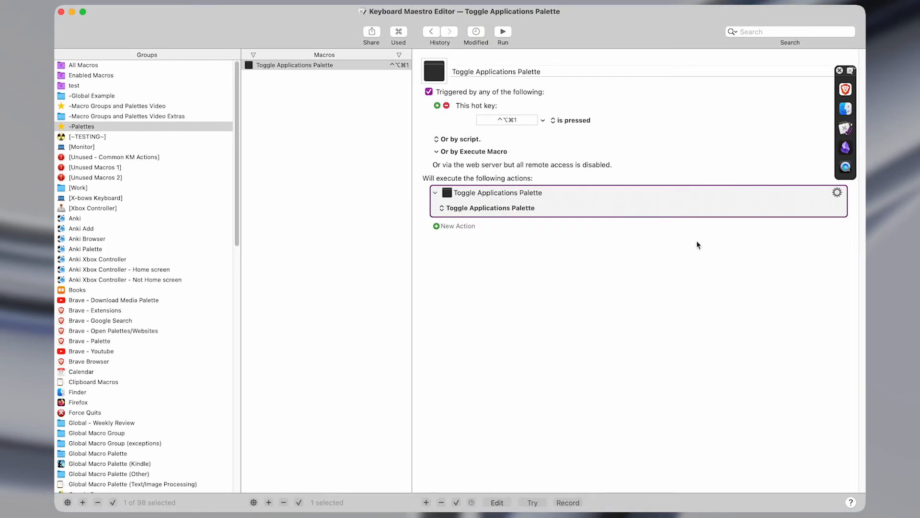
- Bring up the Downloads folder in Finder and drop "macs productivity yt banner.png" onto Brave Browser in the Applications Palette
{"action": "key", "text": "ctrl+space"}
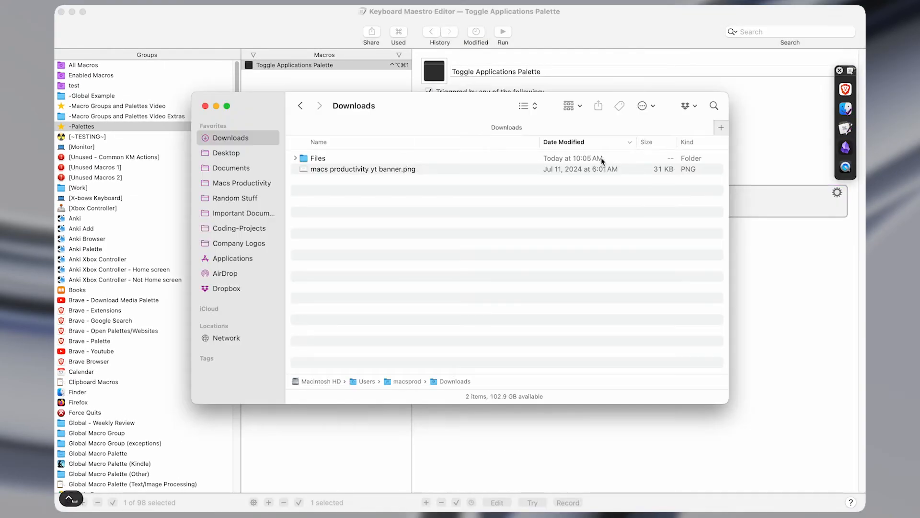
{"action": "left_click_drag", "start_coordinate": [441, 168], "coordinate": [847, 91]}
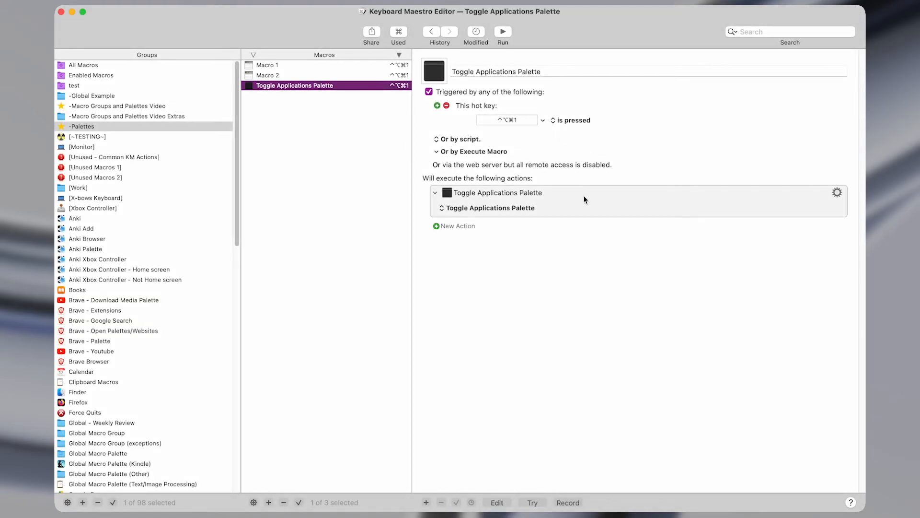
- Review Macro 2 and Macro 1, and run Macro 1 from the conflict palette for Control-Option-Command-1
{"action": "left_click", "coordinate": [408, 75]}
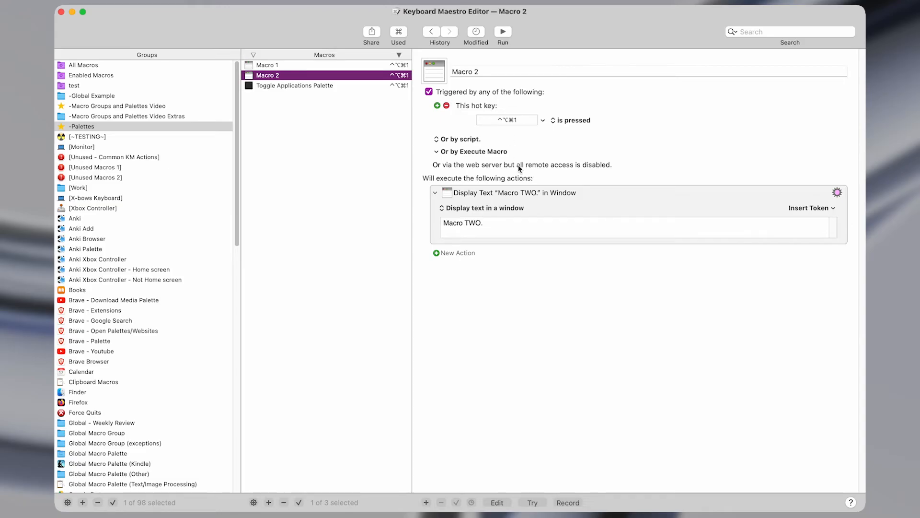
{"action": "left_click", "coordinate": [405, 66]}
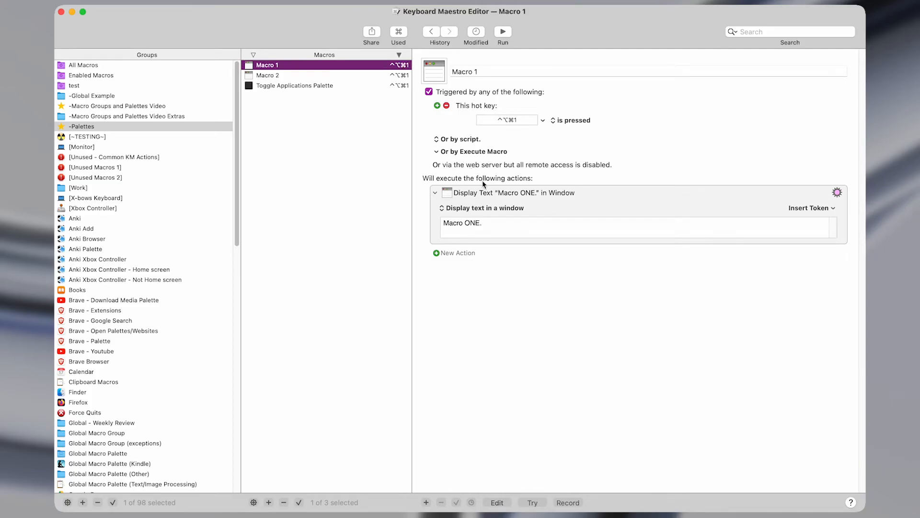
{"action": "key", "text": "ctrl+alt+super+1"}
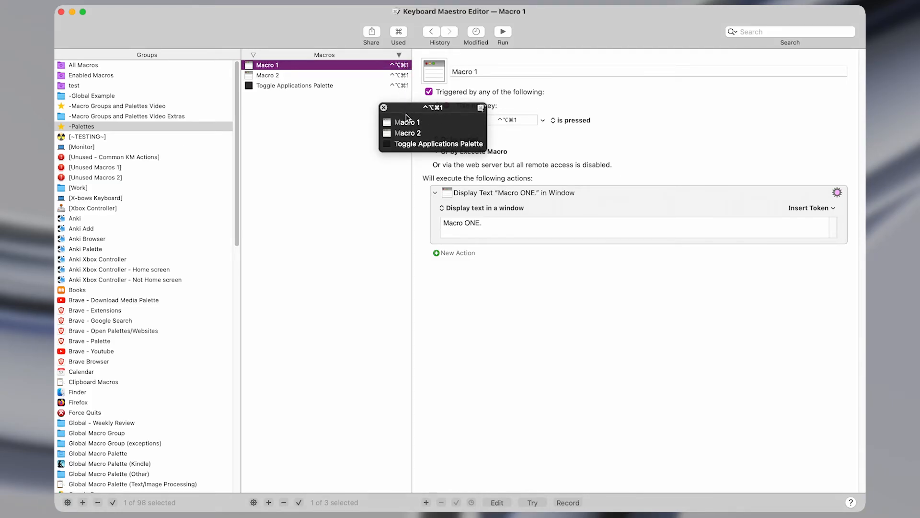
{"action": "mouse_move", "coordinate": [434, 117]}
{"action": "left_mouse_down"}
{"action": "mouse_move", "coordinate": [455, 130]}
{"action": "mouse_move", "coordinate": [436, 113]}
{"action": "left_mouse_up"}
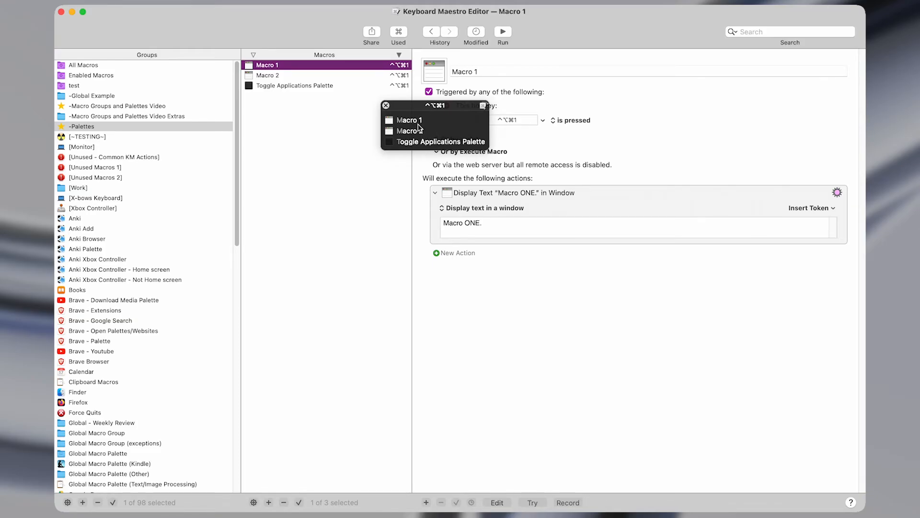
{"action": "left_click", "coordinate": [420, 122]}
{"action": "key", "text": "Return"}
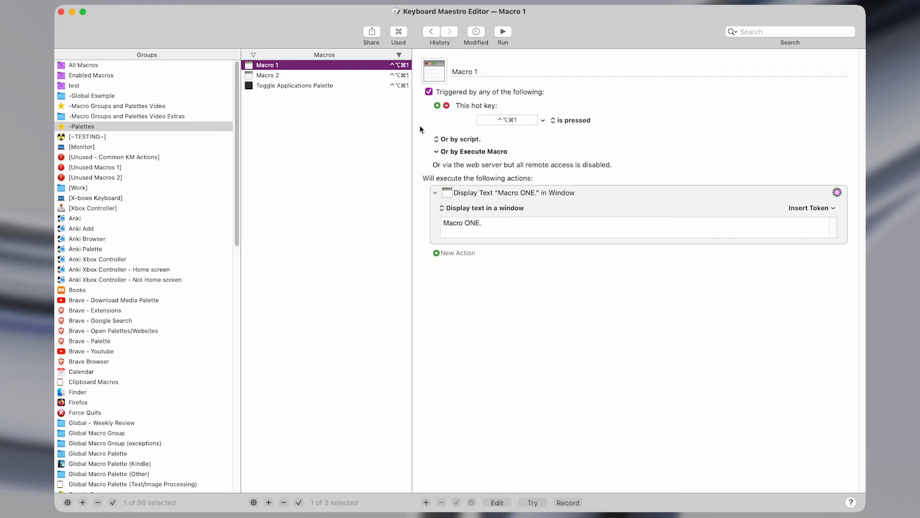
- Show the Applications Palette by choosing its toggle macro from the Control-Option-Command-1 conflict palette
{"action": "key", "text": "ctrl+alt+super+1"}
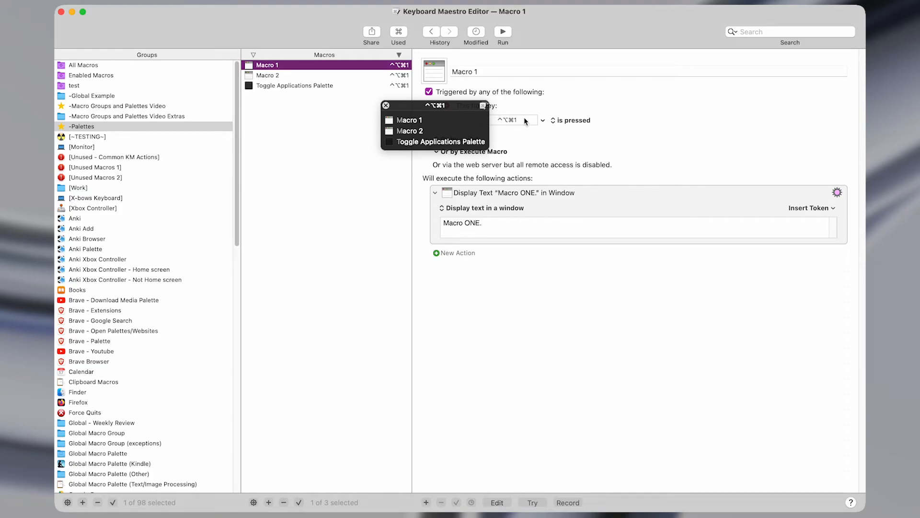
{"action": "key", "text": "t"}
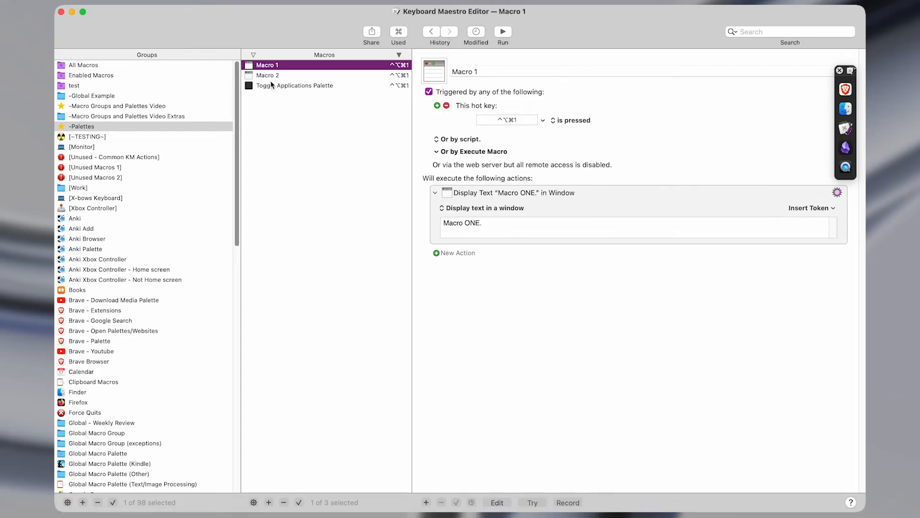
- Review the three macros sharing the hot key, narrow their conflict palette to names starting with M, and run Macro 2
{"action": "left_click", "coordinate": [316, 87]}
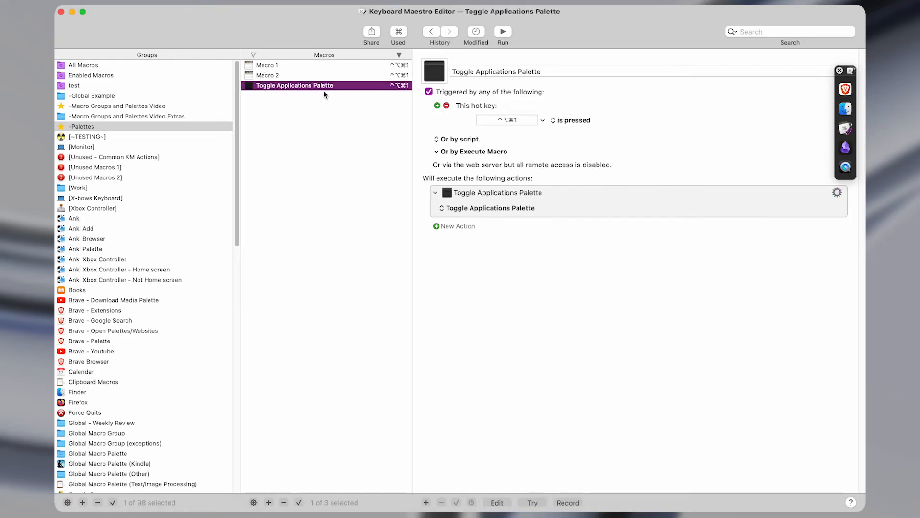
{"action": "left_click", "coordinate": [283, 76]}
{"action": "left_click", "coordinate": [313, 64]}
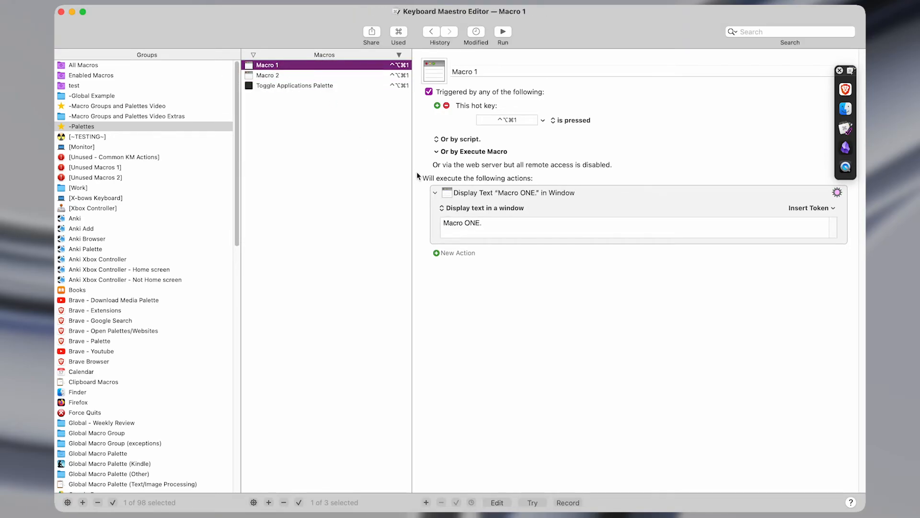
{"action": "key", "text": "ctrl+alt+super+1"}
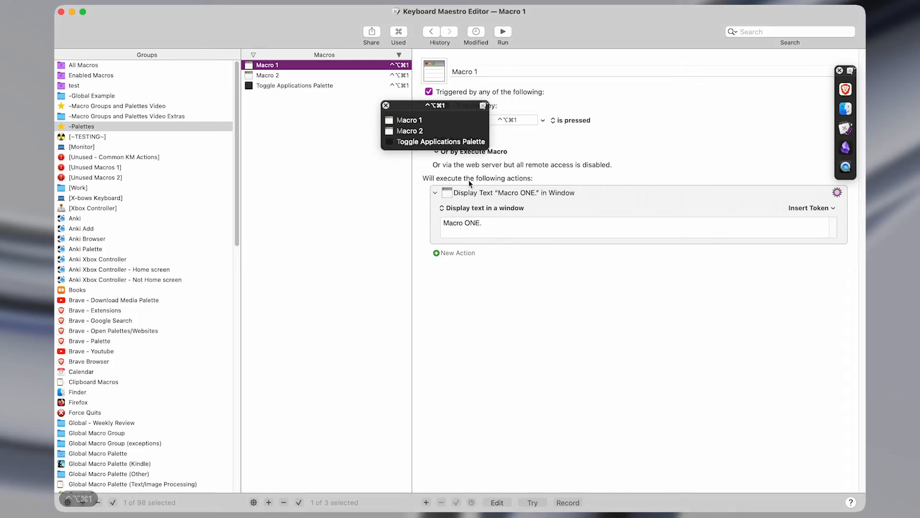
{"action": "key", "text": "m"}
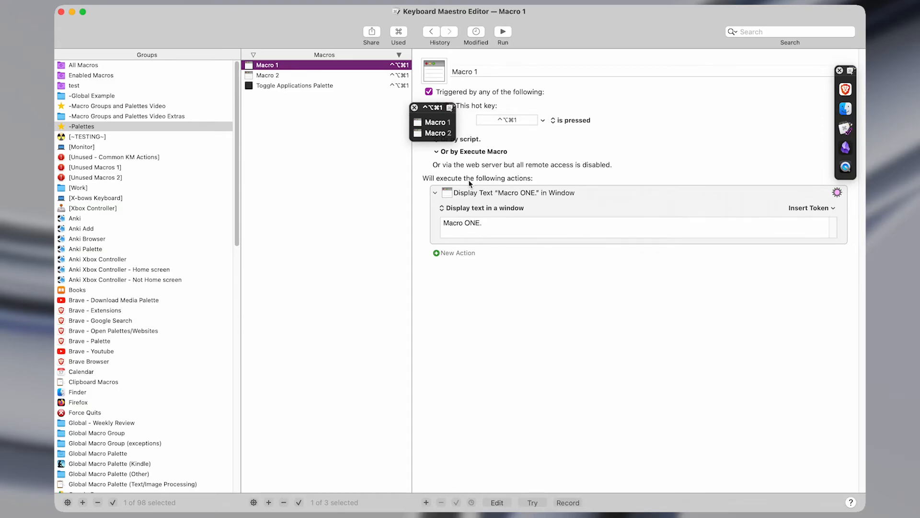
{"action": "key", "text": "2"}
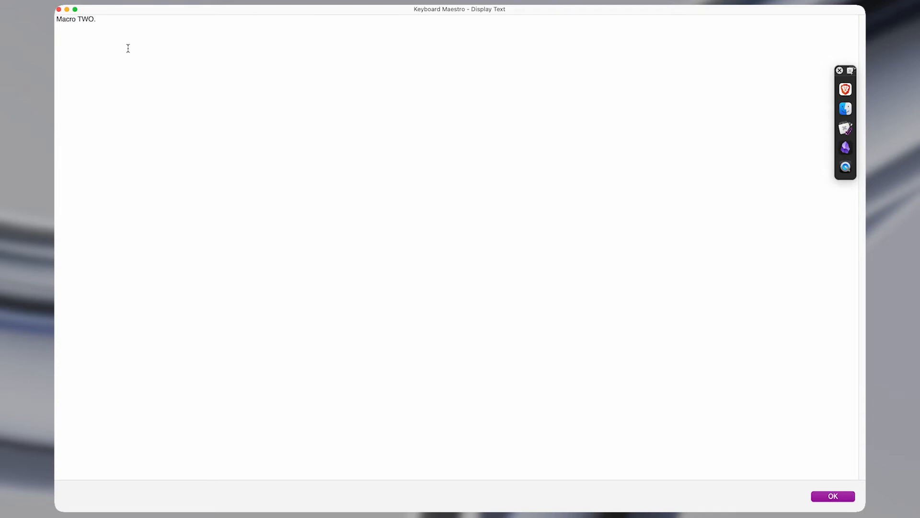
{"action": "left_click_drag", "start_coordinate": [90, 35], "coordinate": [71, 21]}
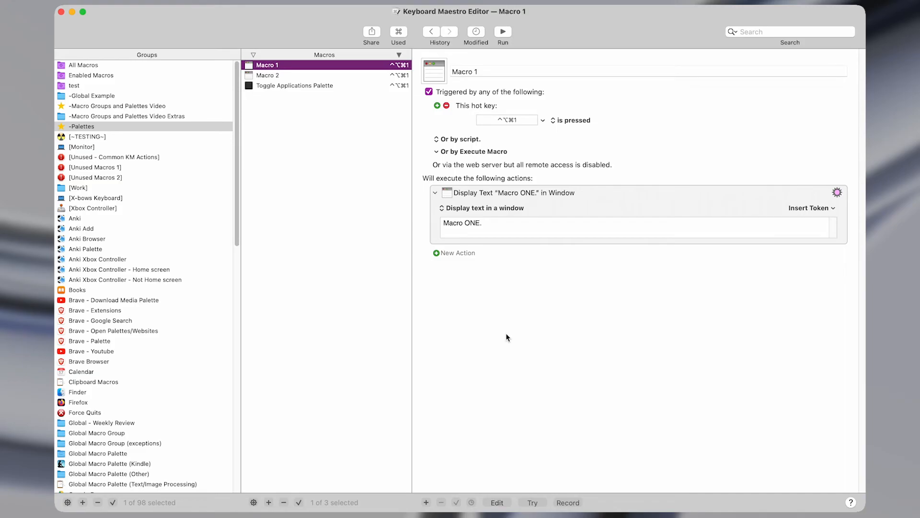
- Open the list of available trigger types for Macro 1
{"action": "left_click", "coordinate": [438, 105]}
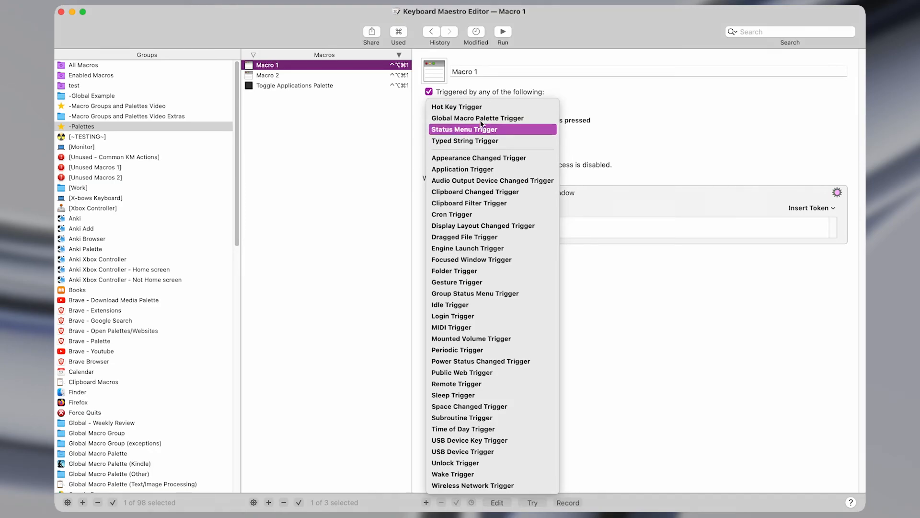
- Add a Global Macro Palette trigger to Macro 1 and move the floating global palette away from the trigger settings
{"action": "left_click", "coordinate": [446, 118]}
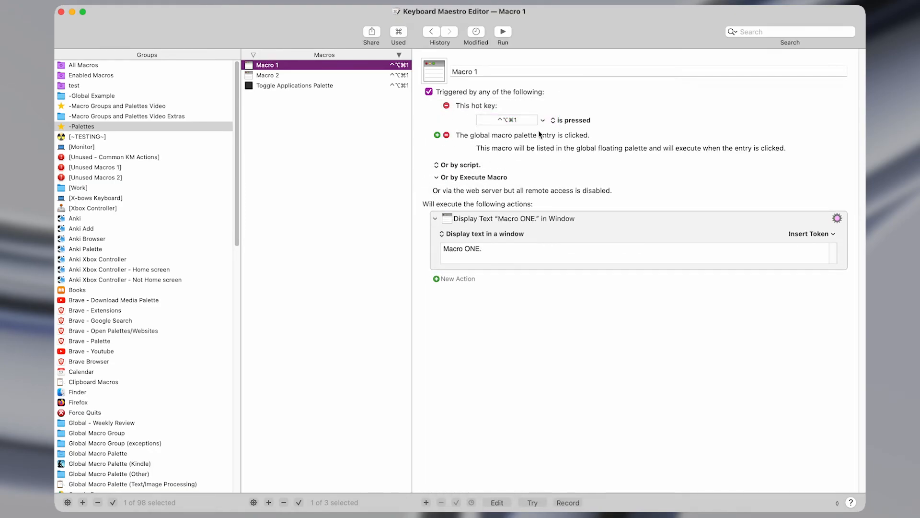
{"action": "mouse_move", "coordinate": [512, 113]}
{"action": "left_click_drag", "start_coordinate": [512, 115], "coordinate": [734, 115]}
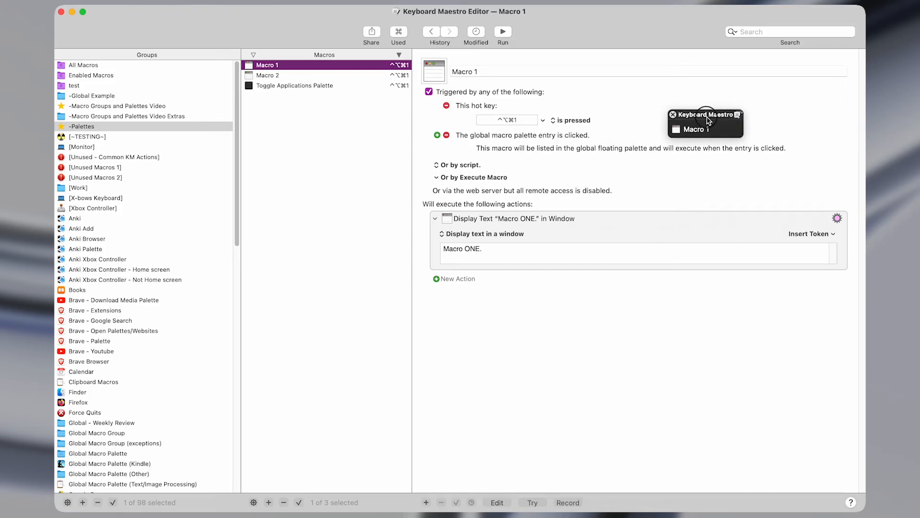
{"action": "left_click", "coordinate": [437, 135]}
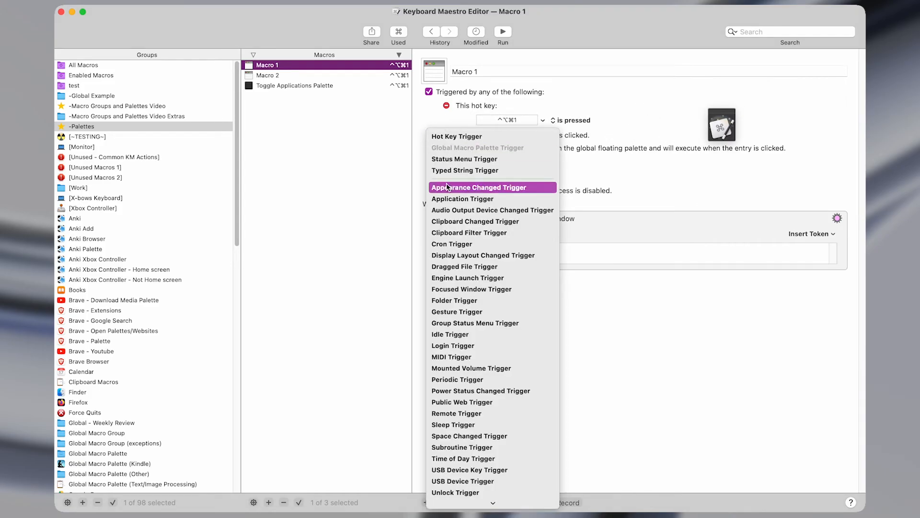
{"action": "key", "text": "Escape"}
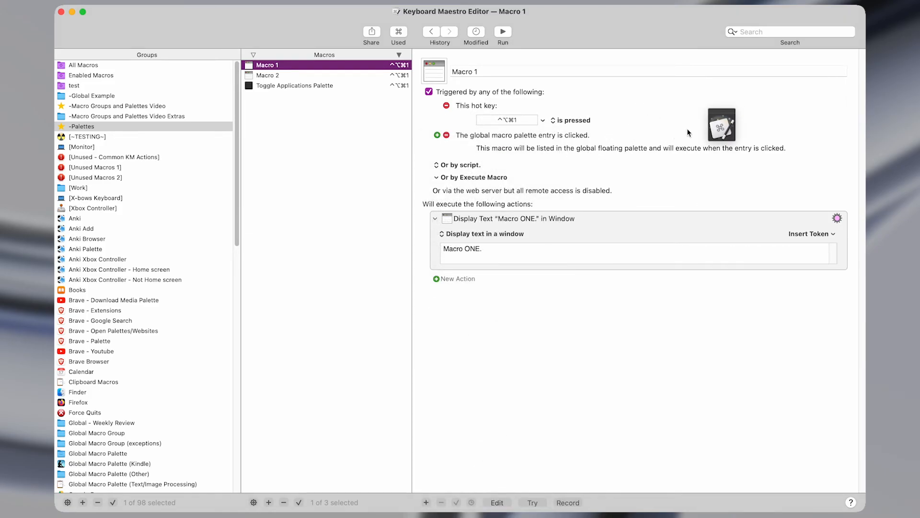
{"action": "mouse_move", "coordinate": [713, 130]}
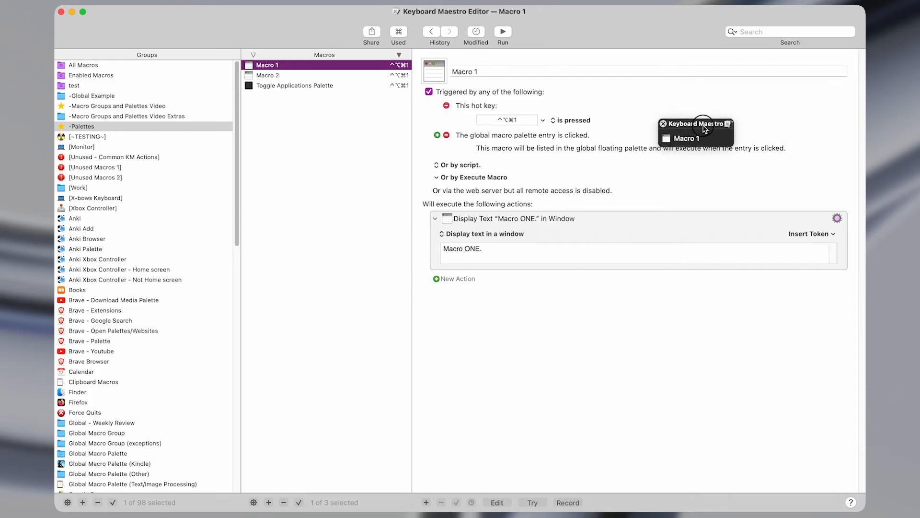
{"action": "mouse_move", "coordinate": [742, 110]}
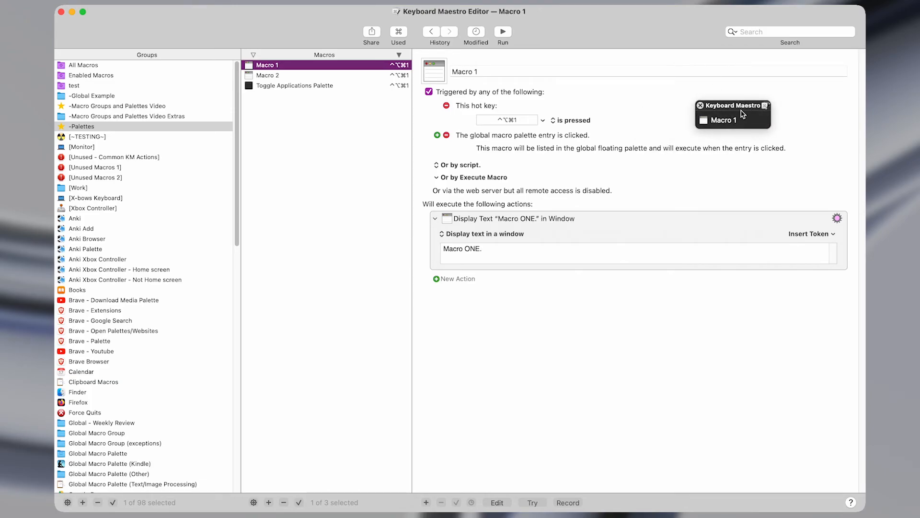
{"action": "left_click_drag", "start_coordinate": [742, 110], "coordinate": [783, 92]}
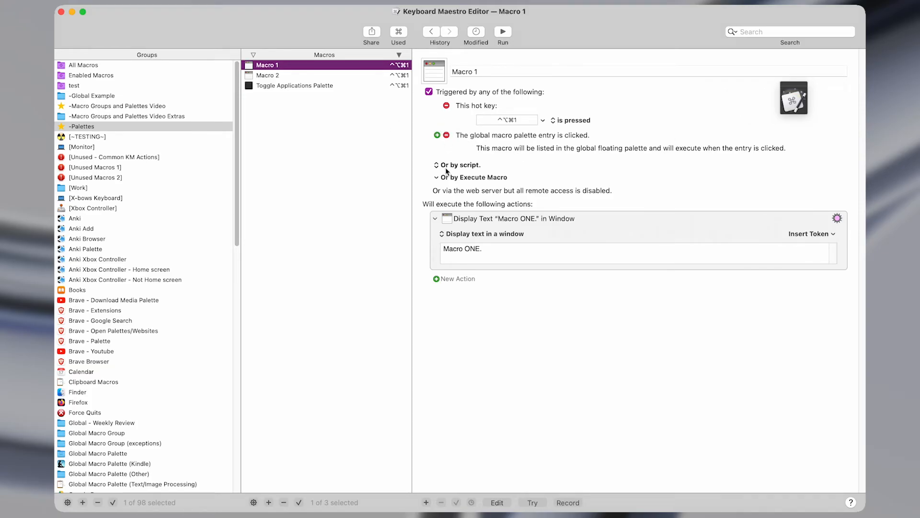
- Run Macro 1 from the global macro palette and dismiss the text window it displays
{"action": "mouse_move", "coordinate": [789, 103]}
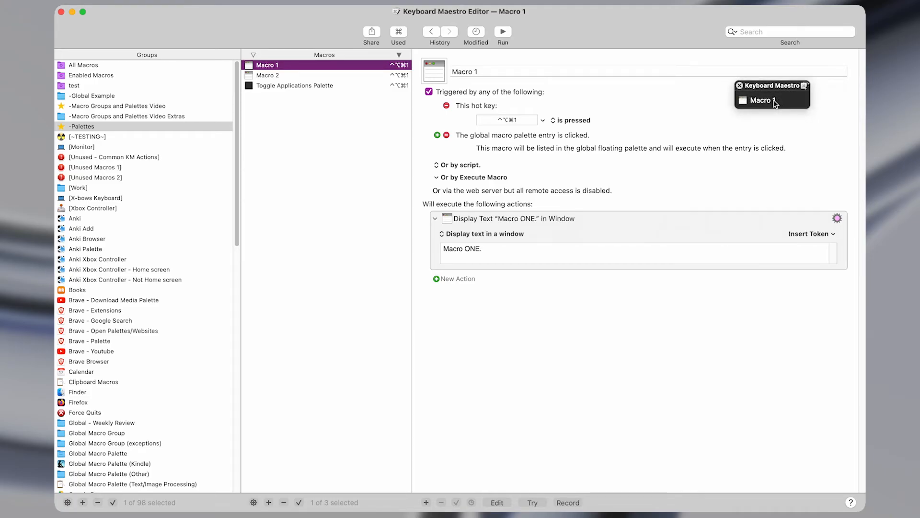
{"action": "left_click", "coordinate": [775, 102]}
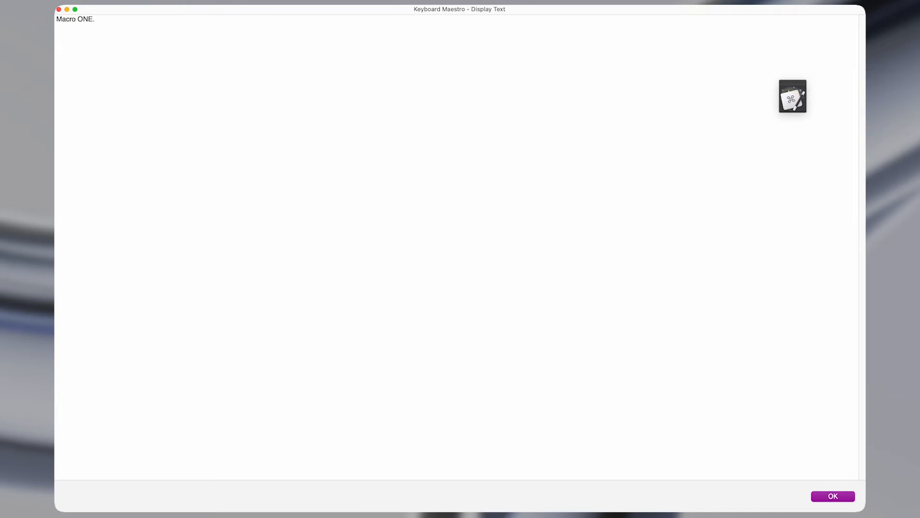
{"action": "left_click", "coordinate": [829, 495]}
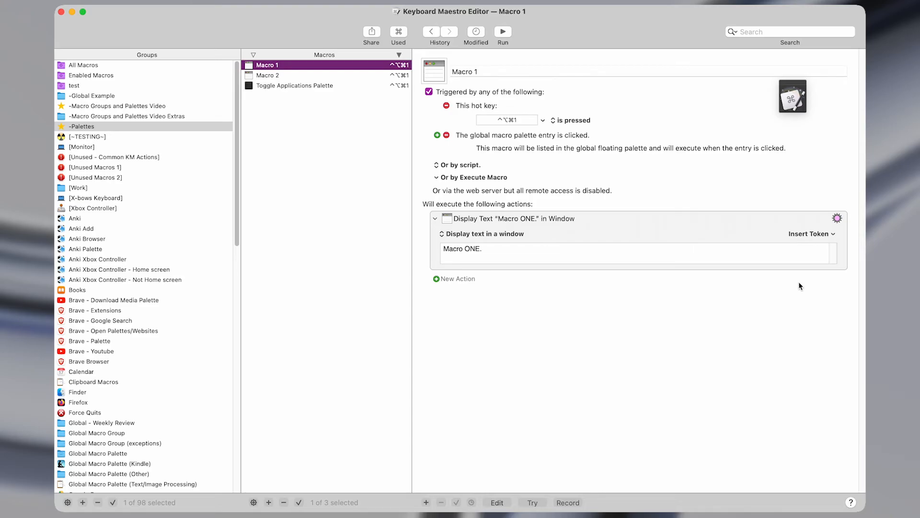
- Create a new macro in the -Palettes group and add the Toggle Global Macro Palette action
{"action": "key", "text": "super+n"}
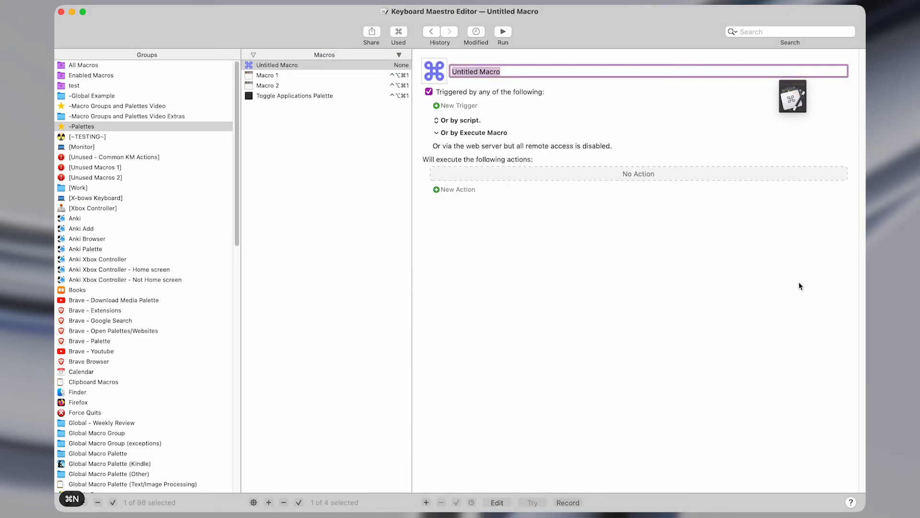
{"action": "type", "text": "G"}
{"action": "key", "text": "shift+BackSpace"}
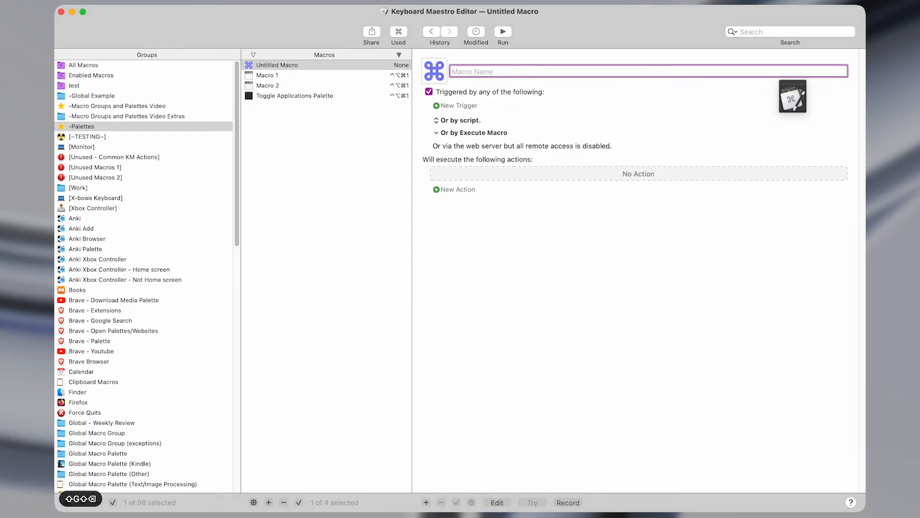
{"action": "key", "text": "super+z"}
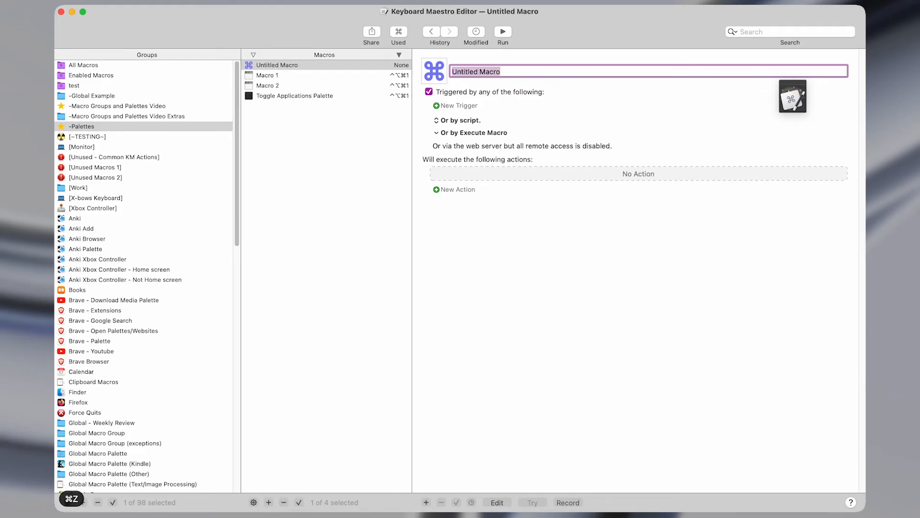
{"action": "key", "text": "shift+super+f"}
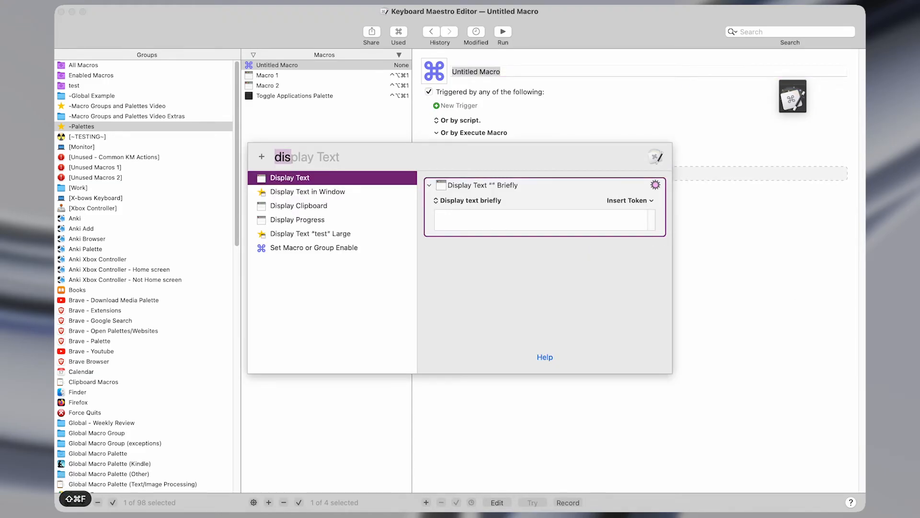
{"action": "type", "text": "gkobal"}
{"action": "key", "text": "Down"}
{"action": "key", "text": "Down"}
{"action": "key", "text": "Return"}
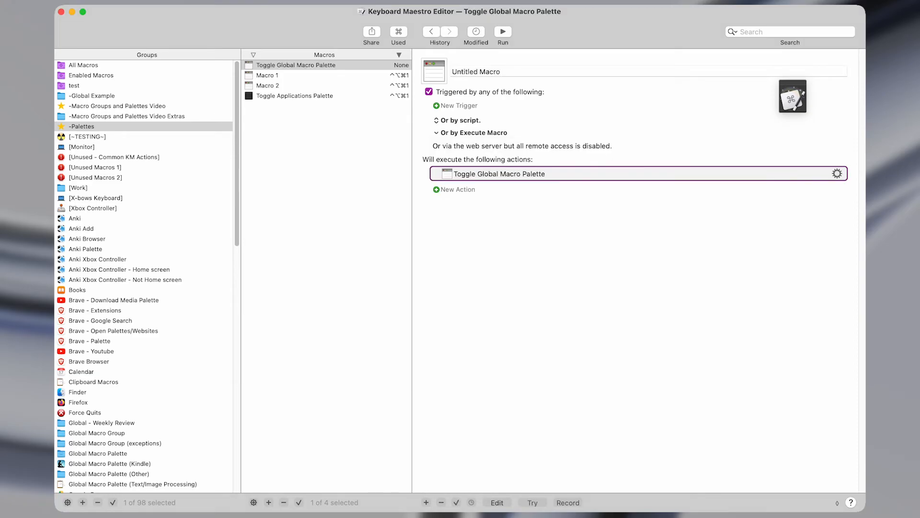
- Add a hot key trigger of ⌃⌥⌘2 to the Toggle Global Macro Palette macro
{"action": "left_click", "coordinate": [456, 100]}
{"action": "left_click", "coordinate": [469, 107]}
{"action": "key", "text": "ctrl+alt+super+2"}
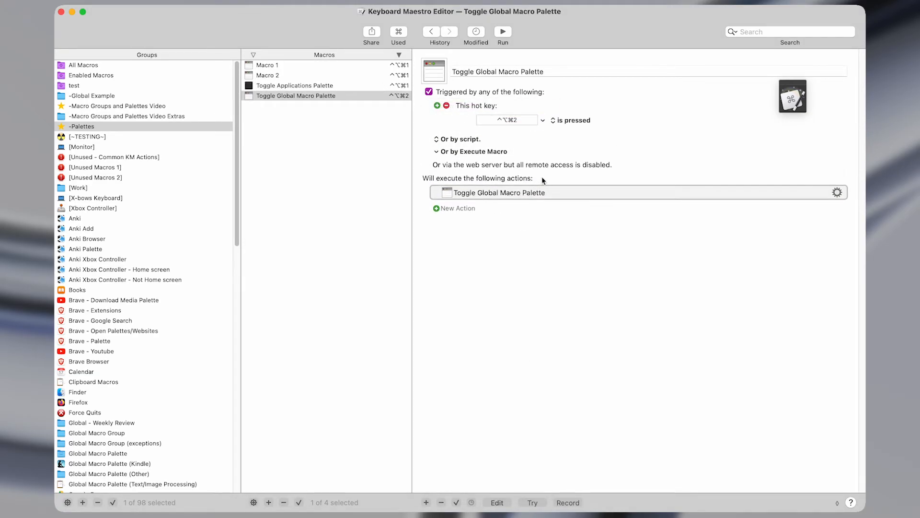
- Test the toggle macro by repeatedly hiding and showing the global macro palette, and shift the expanded palette slightly
{"action": "left_click", "coordinate": [543, 192]}
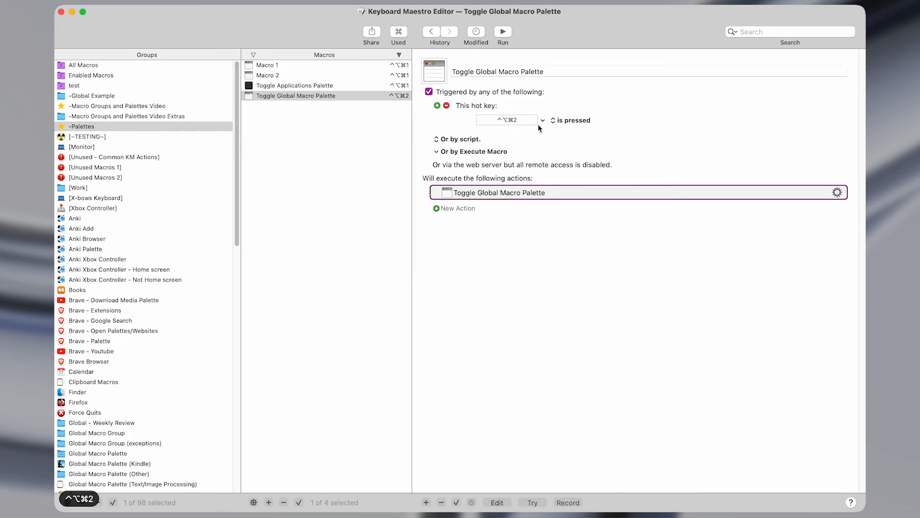
{"action": "key", "text": "ctrl+alt+super+2"}
{"action": "key", "text": "ctrl+alt+super+2"}
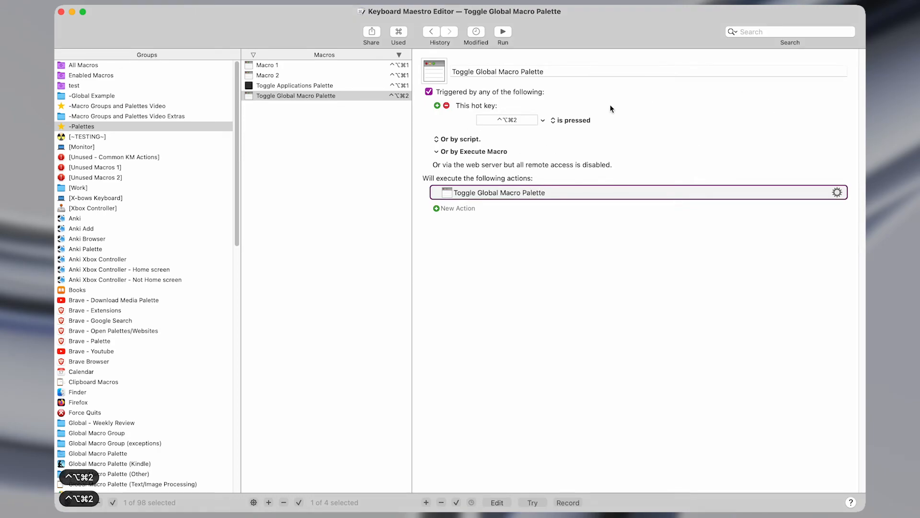
{"action": "key", "text": "ctrl+alt+super+2"}
{"action": "key", "text": "ctrl+alt+super+2"}
{"action": "key", "text": "ctrl+alt+super+2"}
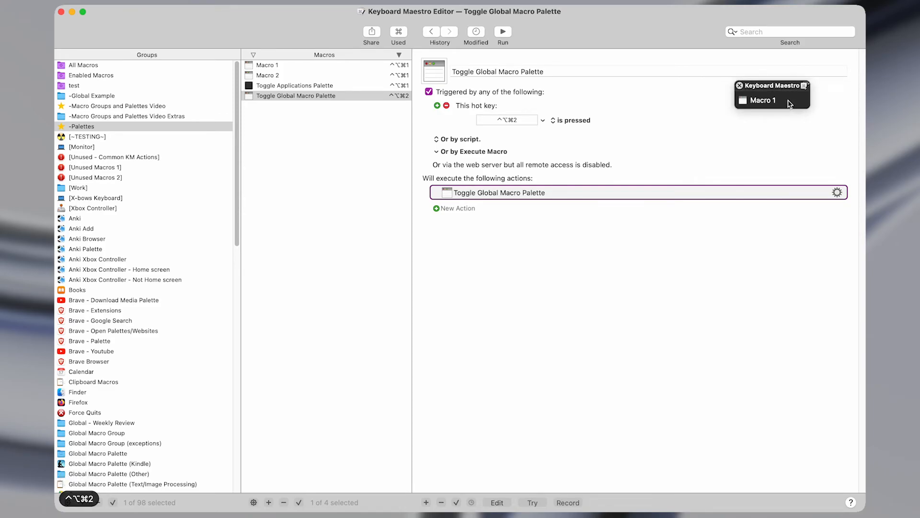
{"action": "mouse_move", "coordinate": [799, 89]}
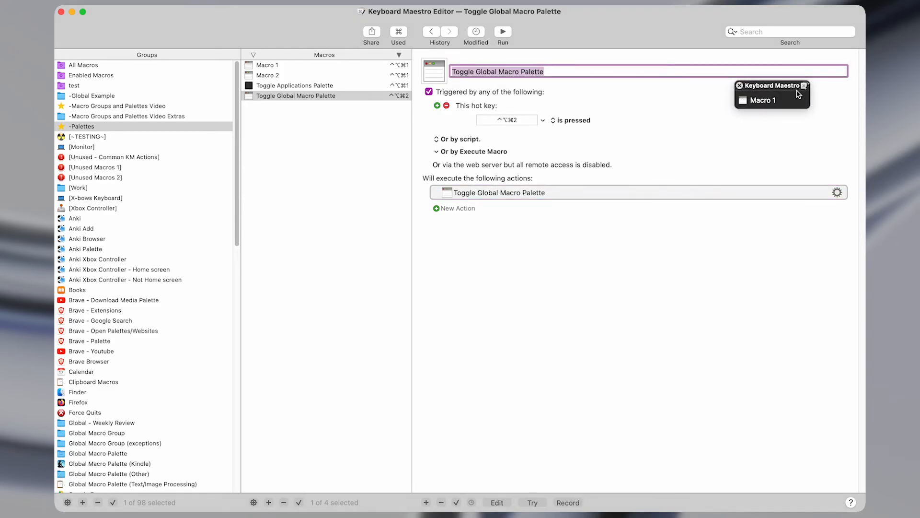
{"action": "mouse_move", "coordinate": [797, 90]}
{"action": "left_mouse_down"}
{"action": "mouse_move", "coordinate": [767, 89]}
{"action": "mouse_move", "coordinate": [792, 104]}
{"action": "left_mouse_up"}
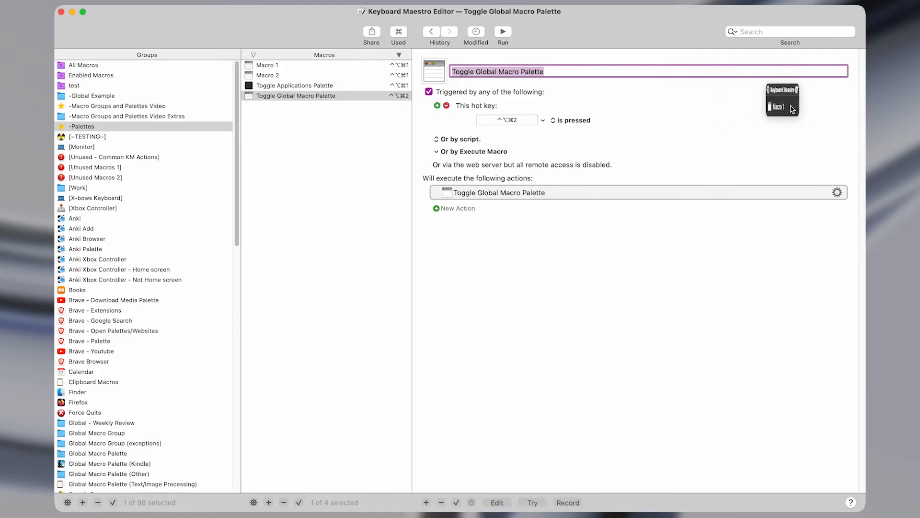
- Create another macro with a Show Palette of Macros action that lists the macro group "-Palettes"
{"action": "key", "text": "super+n"}
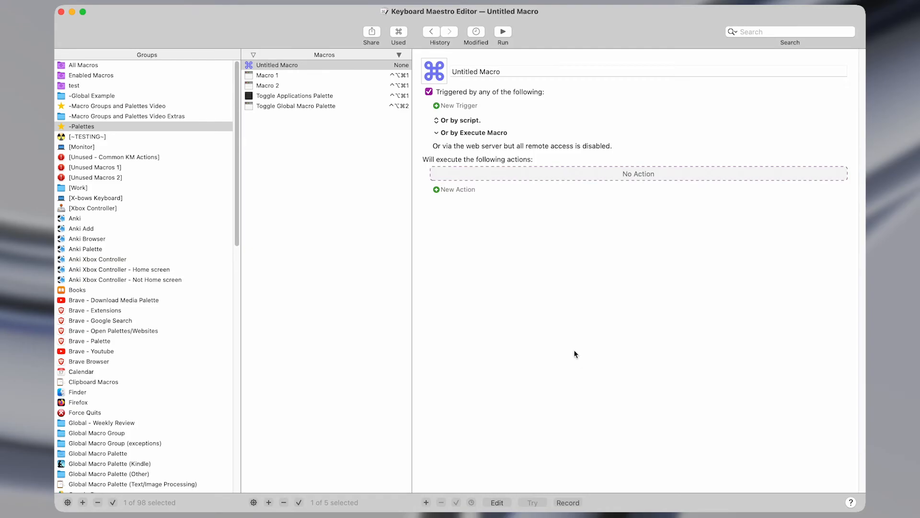
{"action": "key", "text": "shift+super+f"}
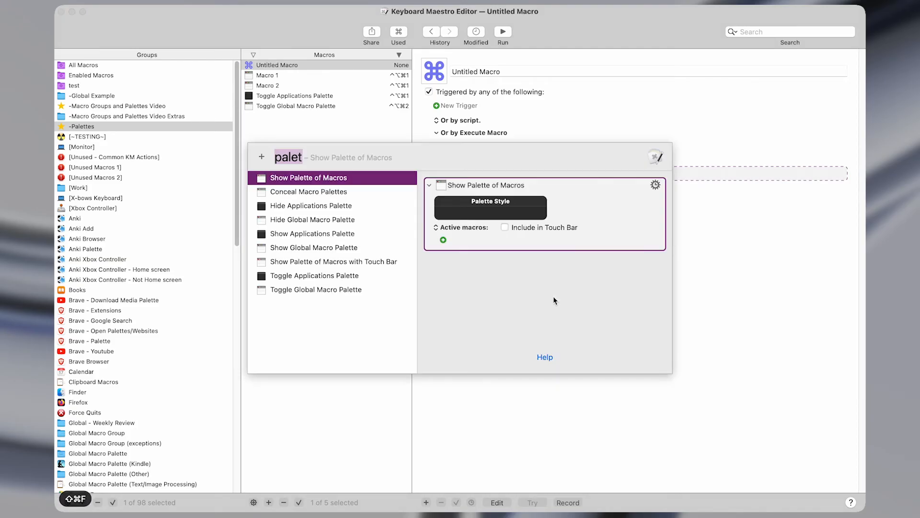
{"action": "key", "text": "Return"}
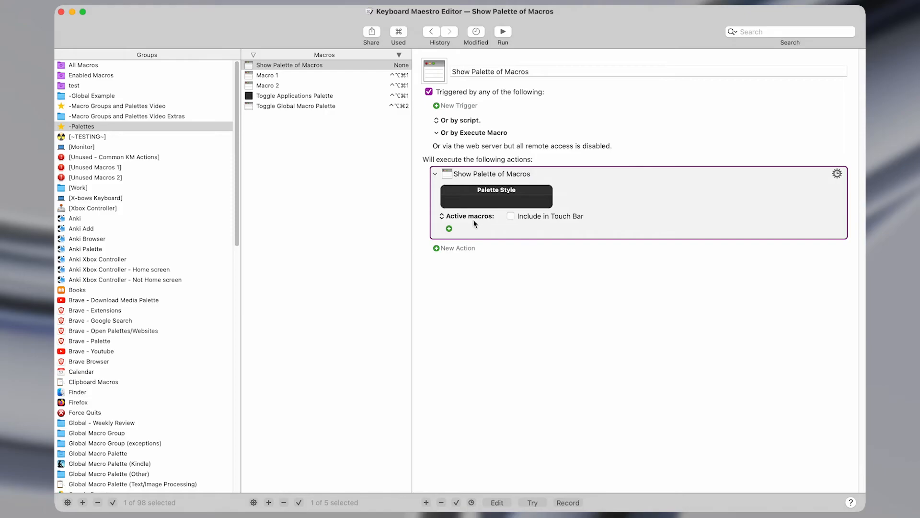
{"action": "left_click", "coordinate": [449, 229]}
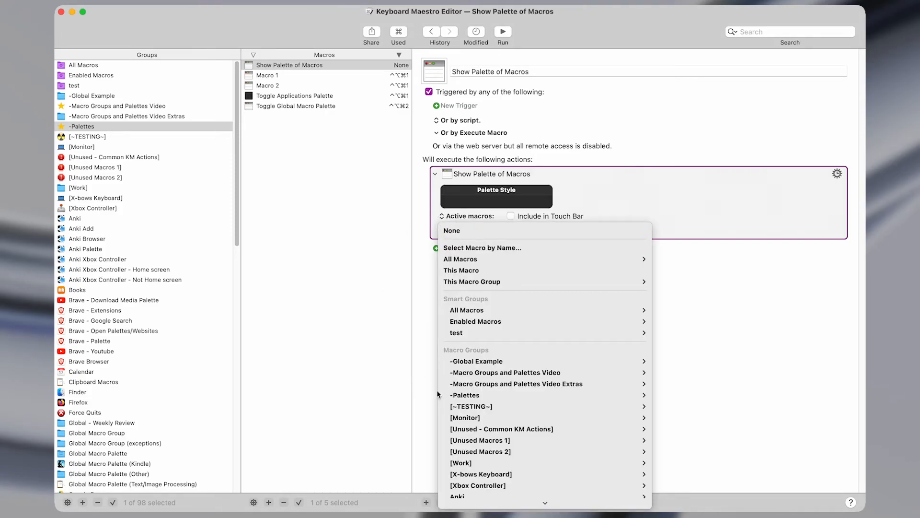
{"action": "mouse_move", "coordinate": [448, 395]}
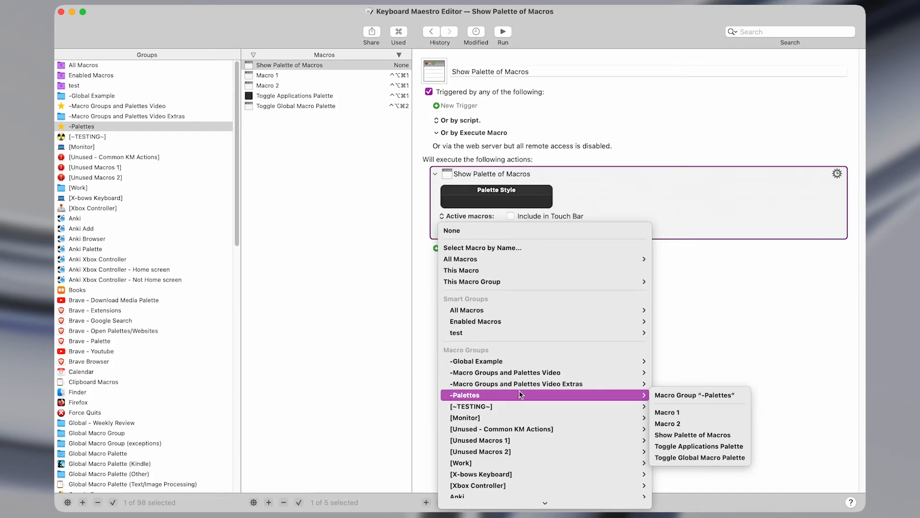
{"action": "left_click", "coordinate": [657, 395]}
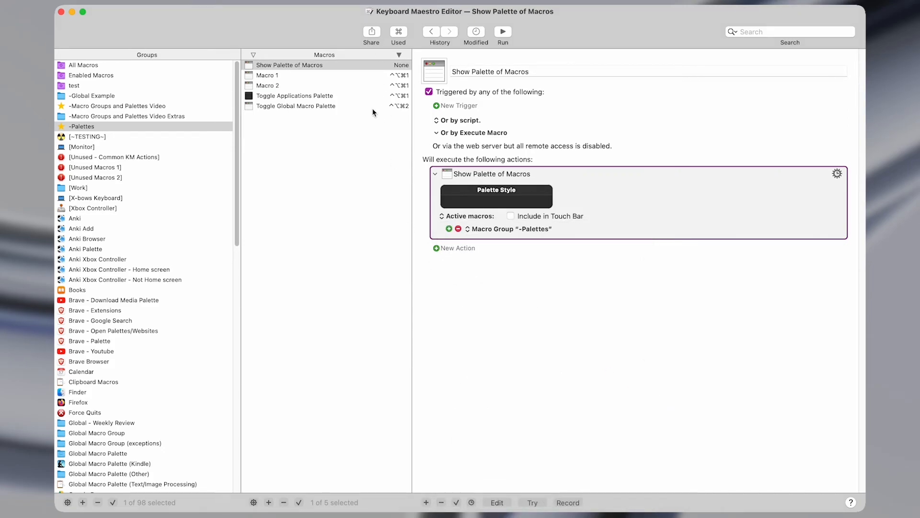
- Add a hot key trigger of ⌃⌥⌘3 to the Show Palette of Macros macro
{"action": "left_click", "coordinate": [445, 106]}
{"action": "left_click", "coordinate": [448, 104]}
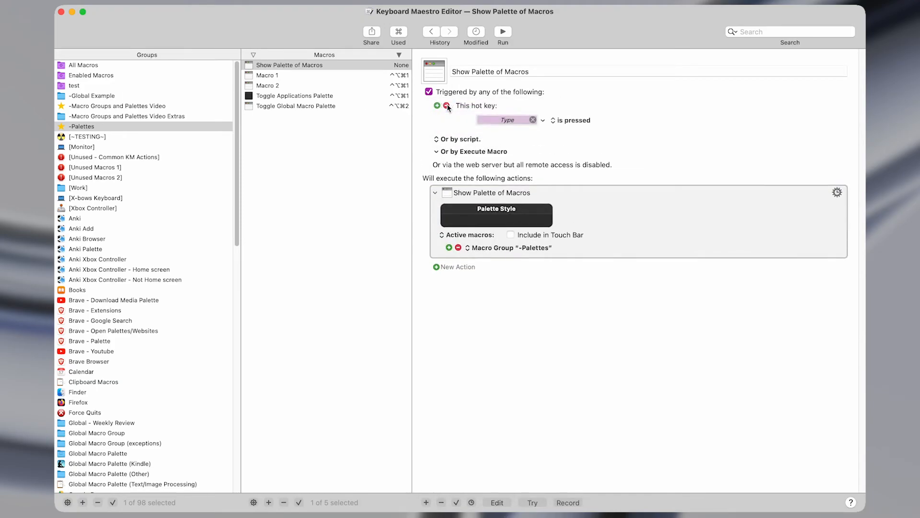
{"action": "key", "text": "ctrl+alt+super+3"}
- Display the Macros palette clear of the trigger settings and run Macro 2 from it, dismissing its text window
{"action": "key", "text": "ctrl+alt+super+3"}
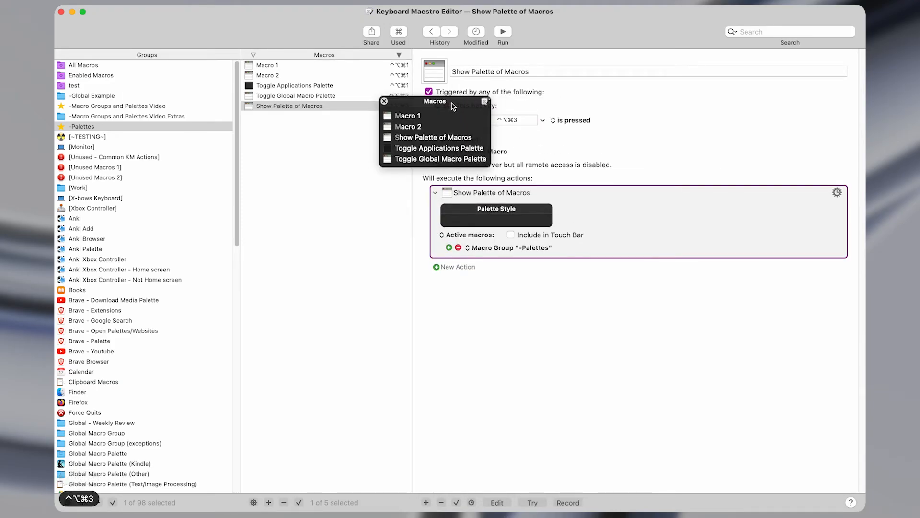
{"action": "left_click_drag", "start_coordinate": [453, 105], "coordinate": [717, 81]}
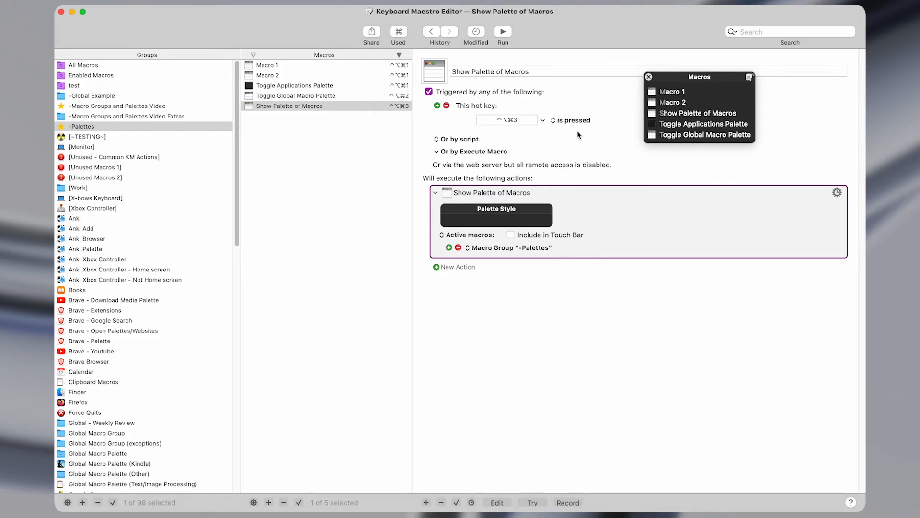
{"action": "left_click", "coordinate": [651, 106]}
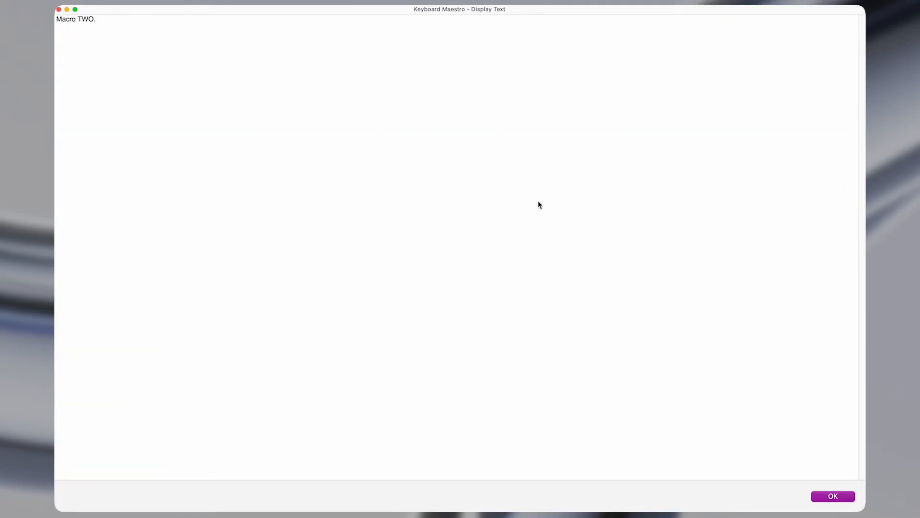
{"action": "left_click", "coordinate": [820, 496]}
- Show the Macros palette again, run Macro 1 from it without the pointer, and dismiss its text window
{"action": "key", "text": "ctrl+alt+super+3"}
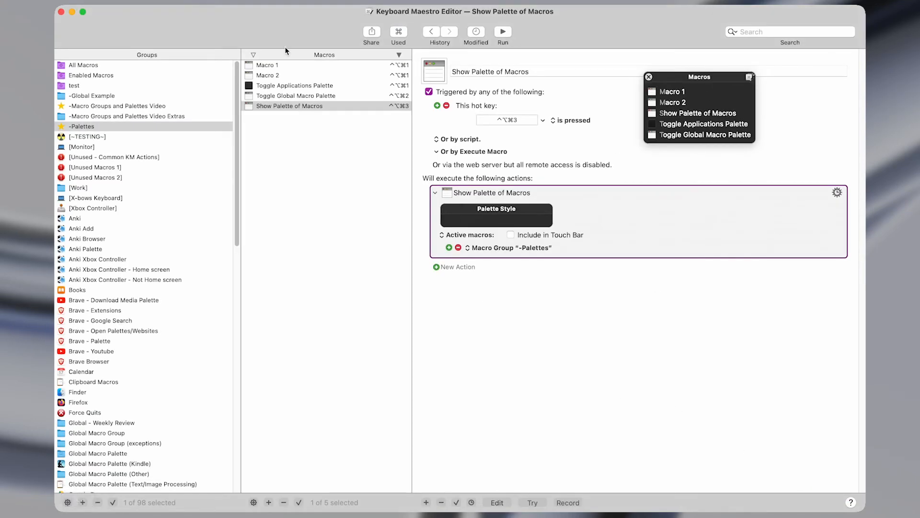
{"action": "key", "text": "m"}
{"action": "key", "text": "Return"}
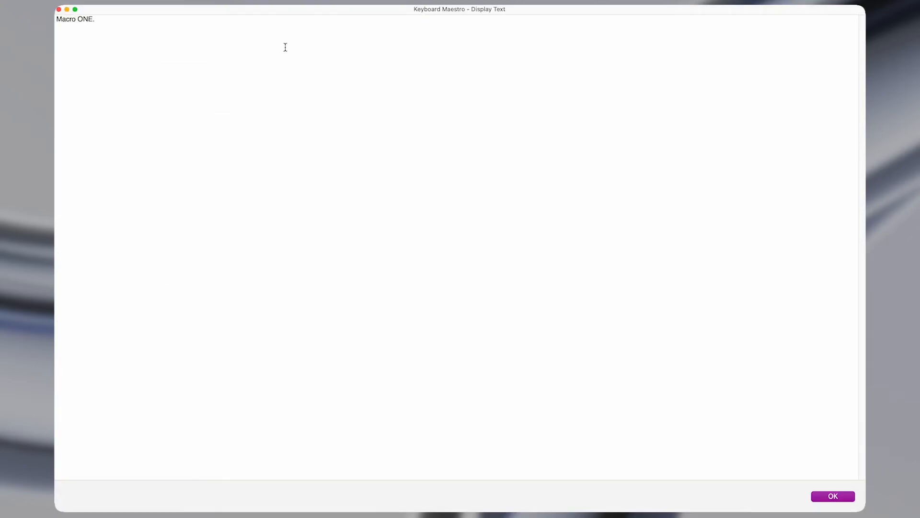
{"action": "key", "text": "Return"}
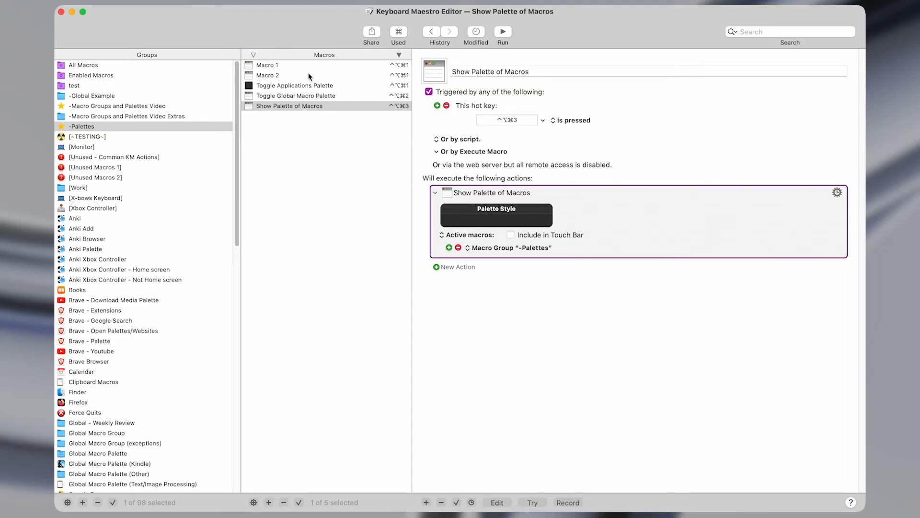
- Rename Macro 1 as "01) Macro 1" by adding a numbered sorting prefix
{"action": "left_click", "coordinate": [321, 66]}
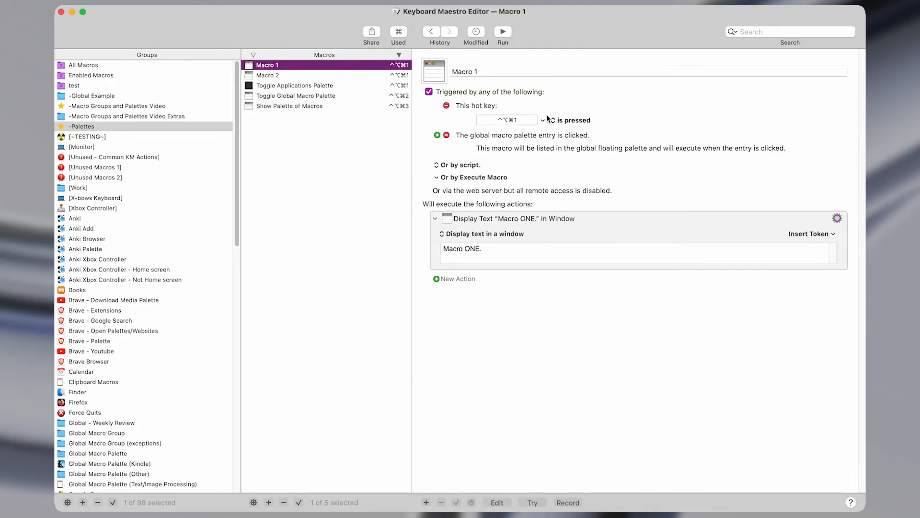
{"action": "left_click", "coordinate": [504, 74]}
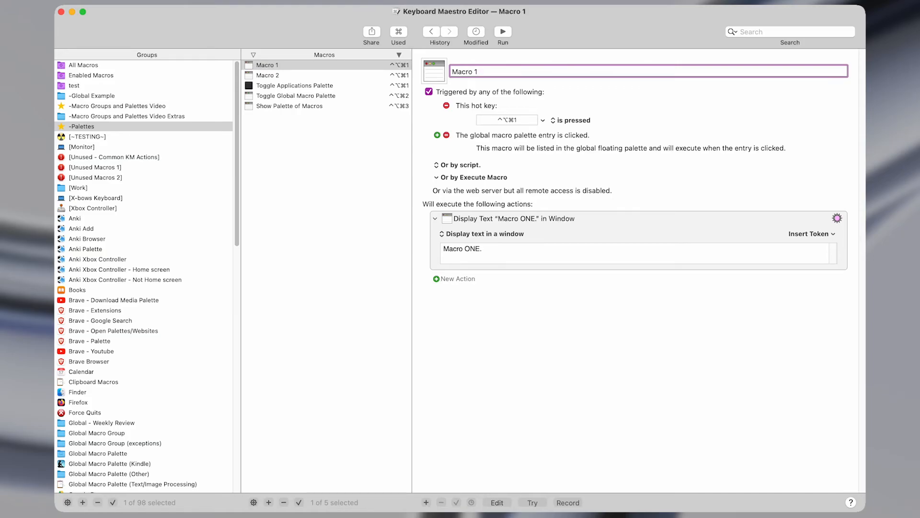
{"action": "key", "text": "super+Left"}
{"action": "type", "text": "01)"}
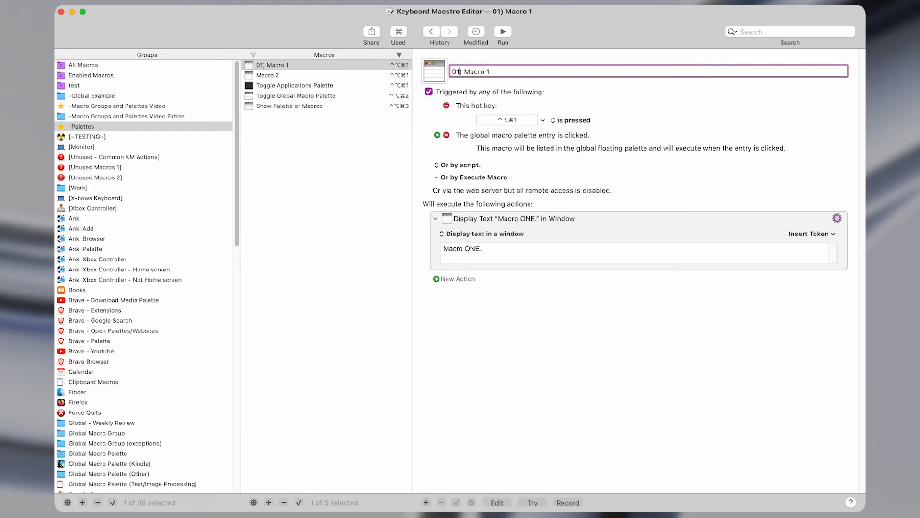
- Change the number in the same macro's prefix so that its name reads "05) Macro 1"
{"action": "key", "text": "shift+Left"}
{"action": "key", "text": "shift+Left"}
{"action": "key", "text": "shift+Left"}
{"action": "key", "text": "shift+Left"}
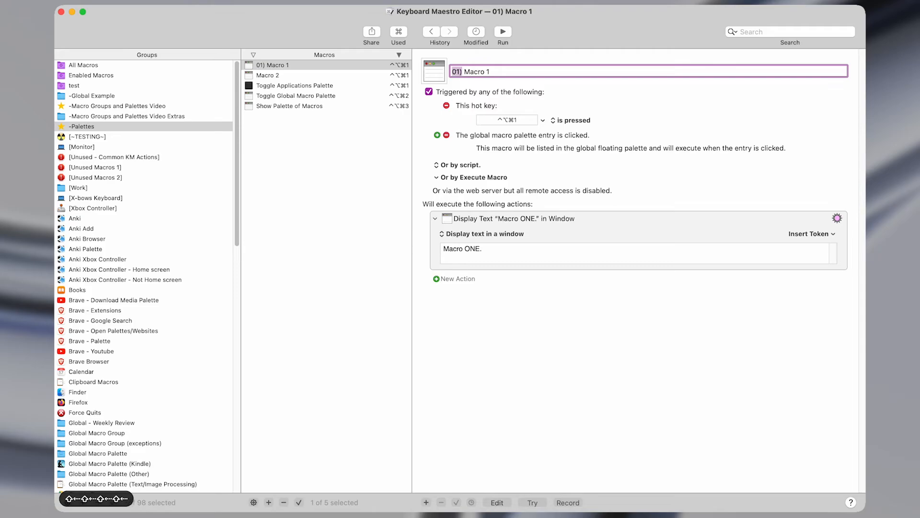
{"action": "key", "text": "Left"}
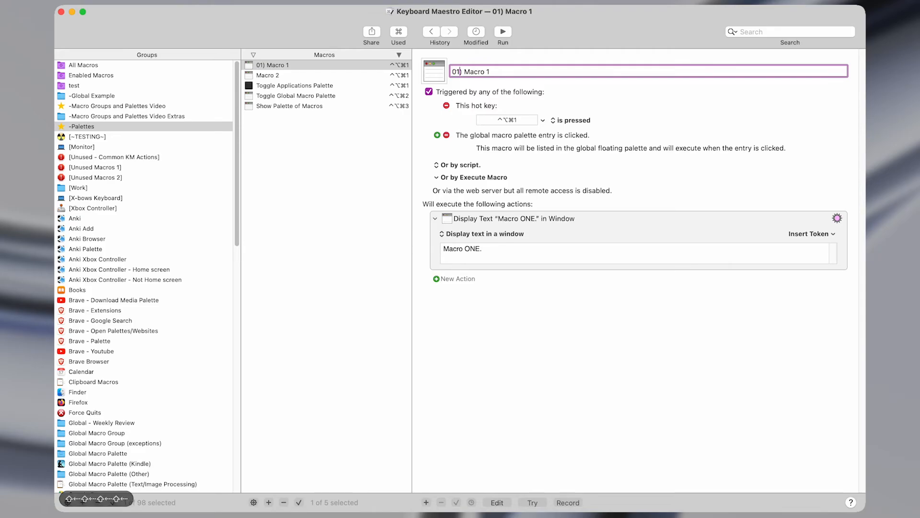
{"action": "key", "text": "shift+Left"}
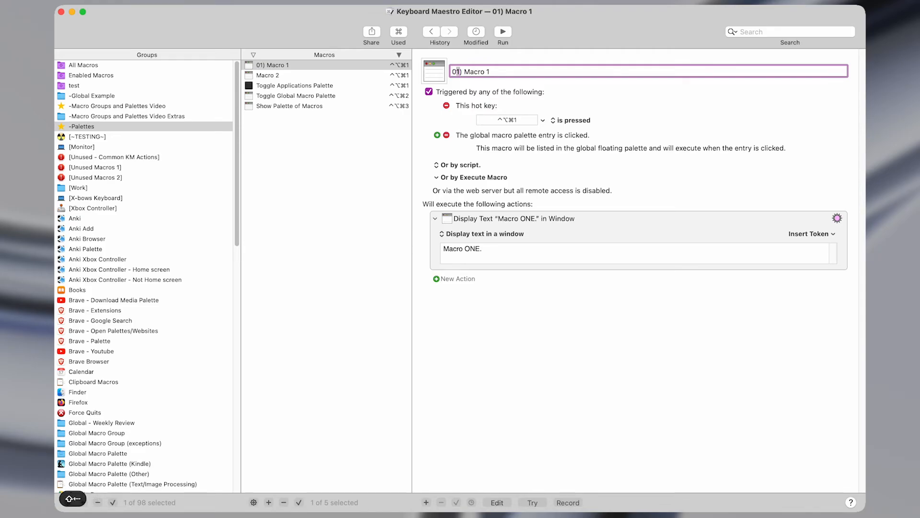
{"action": "type", "text": "5"}
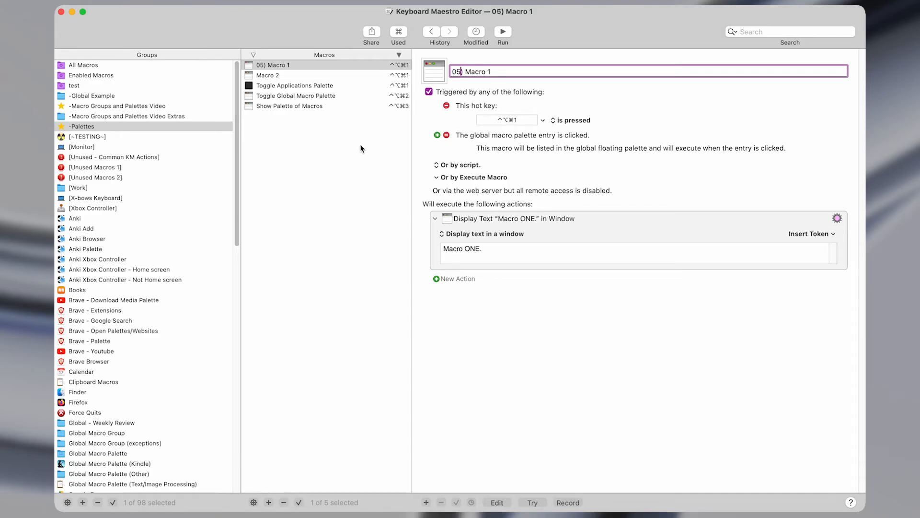
- Rename Macro 2 as "01) Macro 2"
{"action": "left_click", "coordinate": [290, 75]}
{"action": "left_click", "coordinate": [450, 70]}
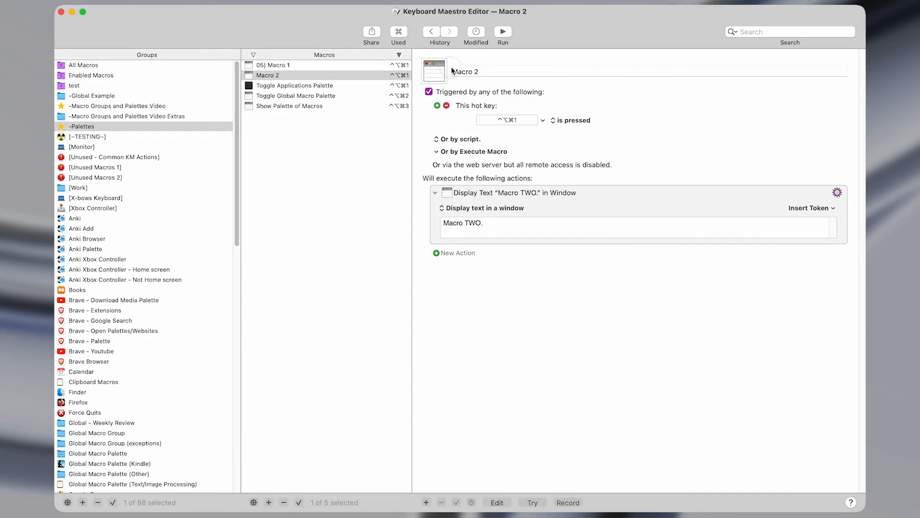
{"action": "type", "text": "01)"}
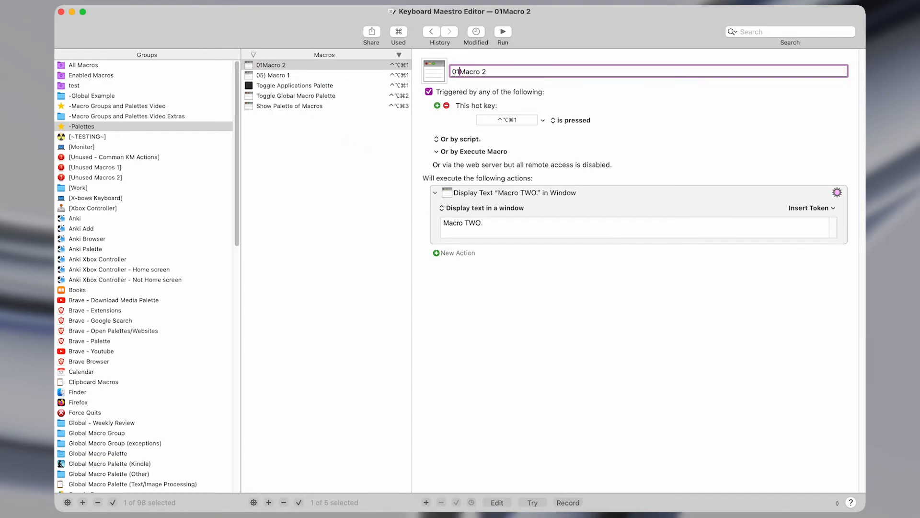
- Rename the Toggle Applications Palette macro as "02) Toggle Applications Palette"
{"action": "left_click", "coordinate": [326, 89]}
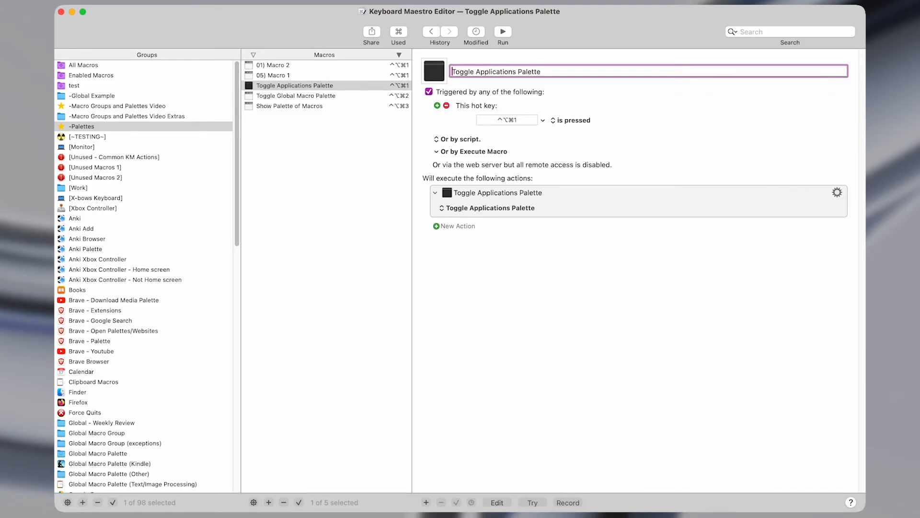
{"action": "type", "text": "0"}
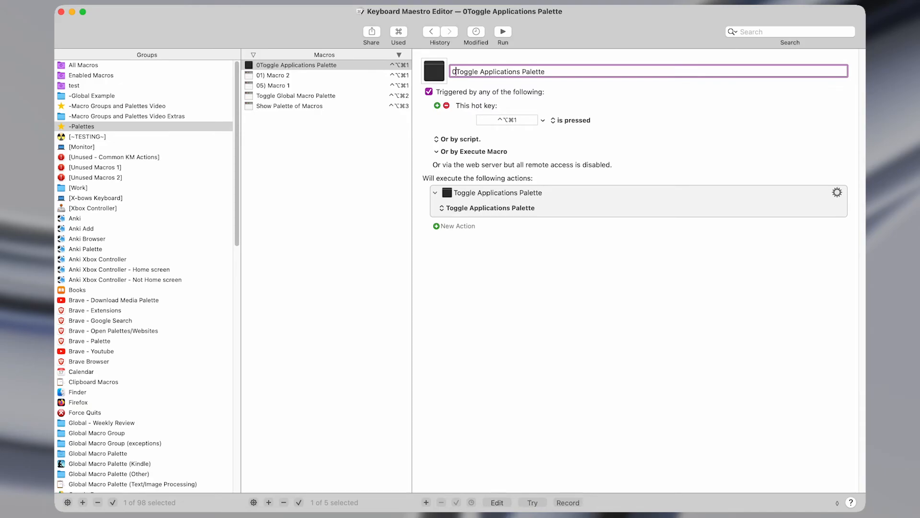
{"action": "type", "text": "2)"}
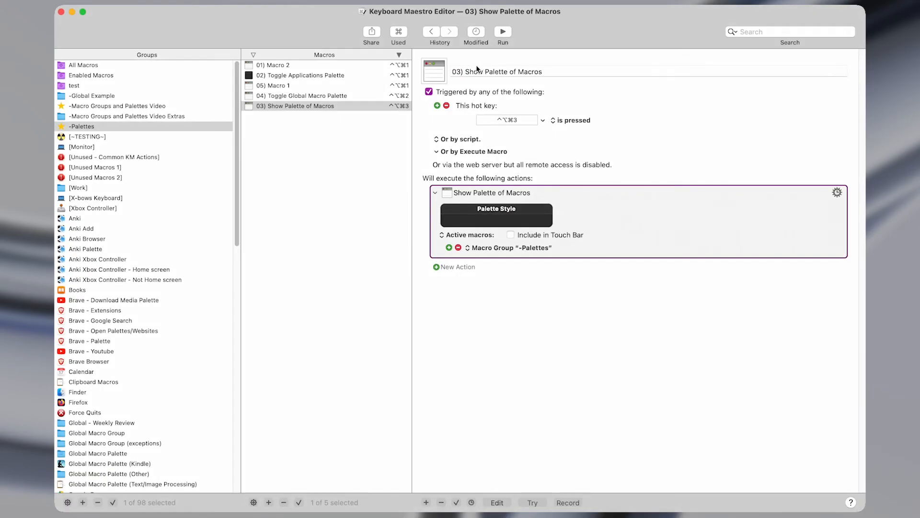
- Sort the macro list by name and display the Macros palette to check the order of its entries
{"action": "left_click", "coordinate": [254, 55]}
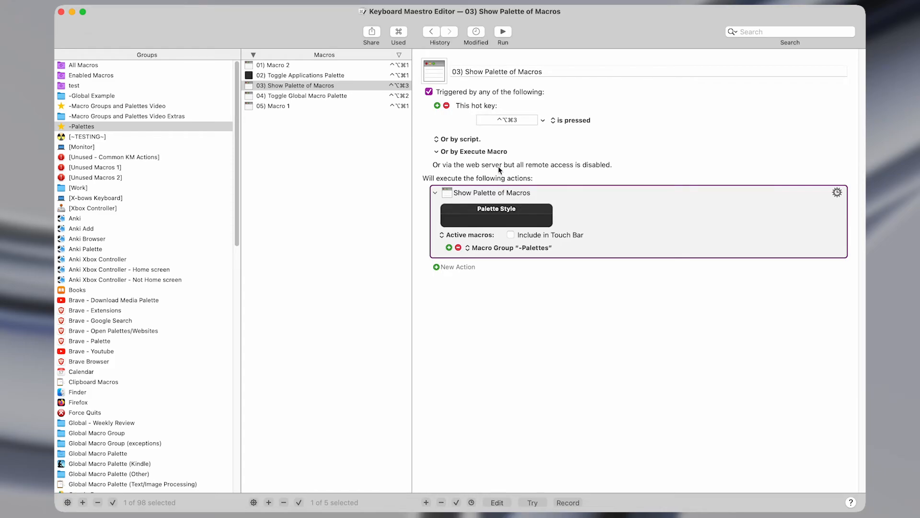
{"action": "key", "text": "ctrl+alt+super+3"}
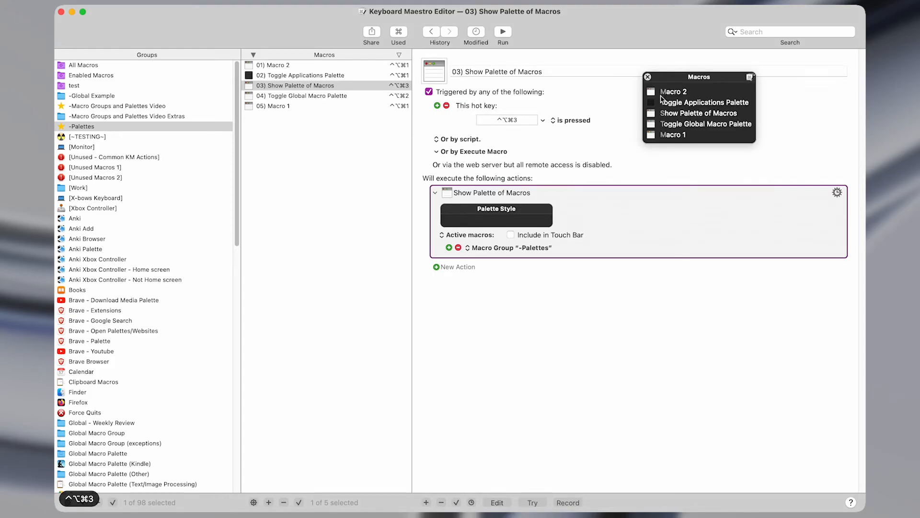
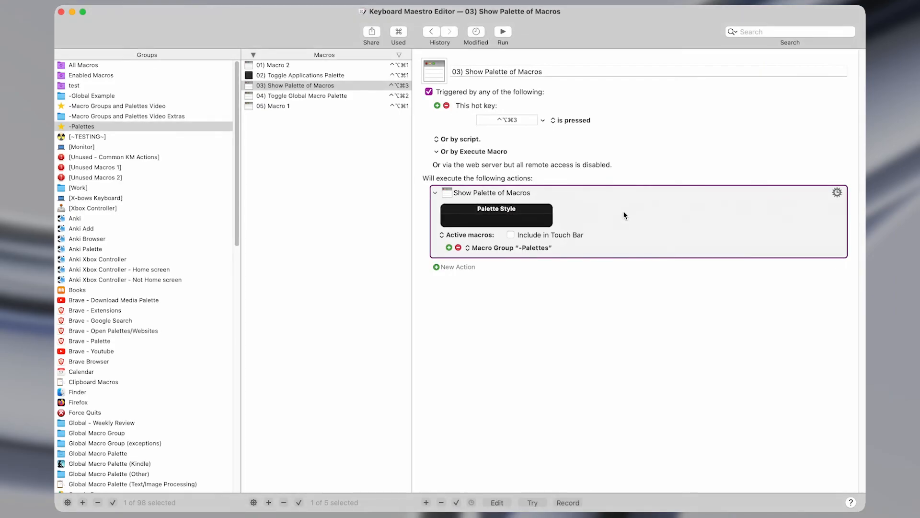
- Open the palette style of the Show Palette of Macros action and lower its opacity slightly
{"action": "left_click", "coordinate": [507, 218]}
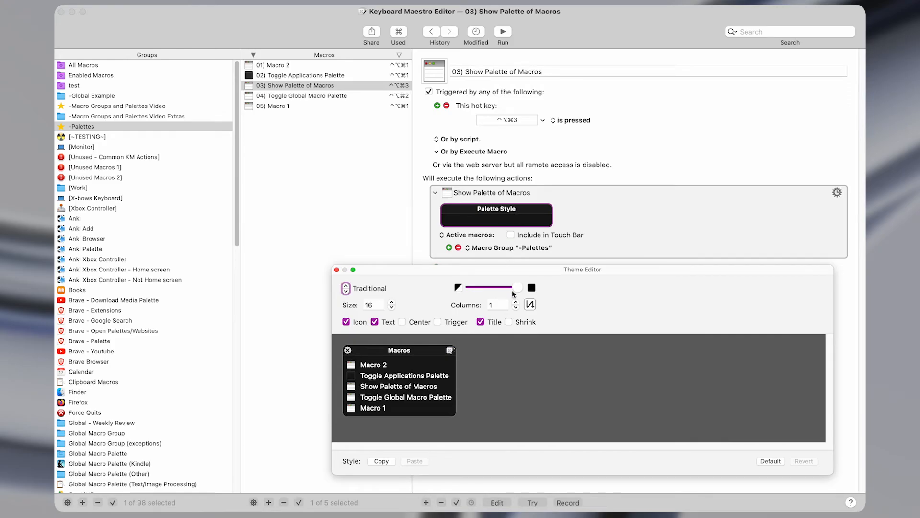
{"action": "mouse_move", "coordinate": [512, 289]}
{"action": "left_mouse_down"}
{"action": "mouse_move", "coordinate": [477, 289]}
{"action": "mouse_move", "coordinate": [511, 288]}
{"action": "left_mouse_up"}
- Try a size of 10 for the palette style, and set the size back to 16
{"action": "left_click", "coordinate": [368, 304]}
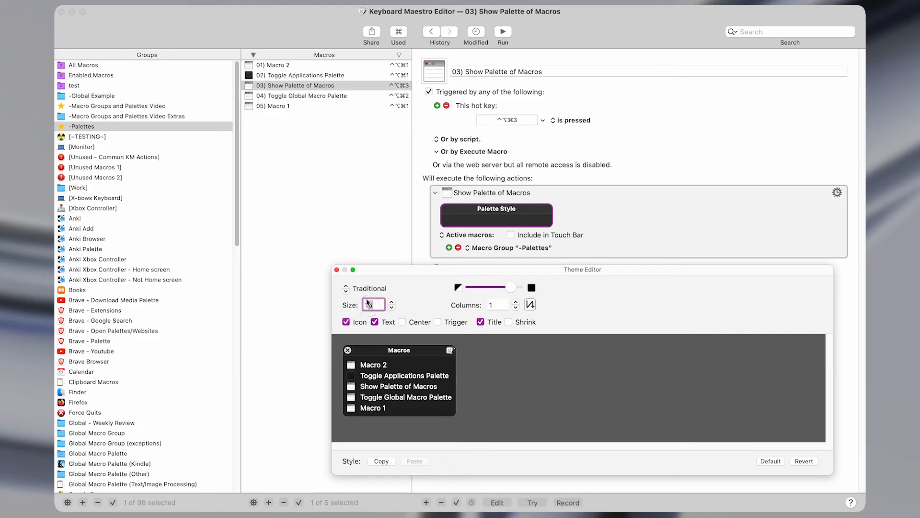
{"action": "type", "text": "10"}
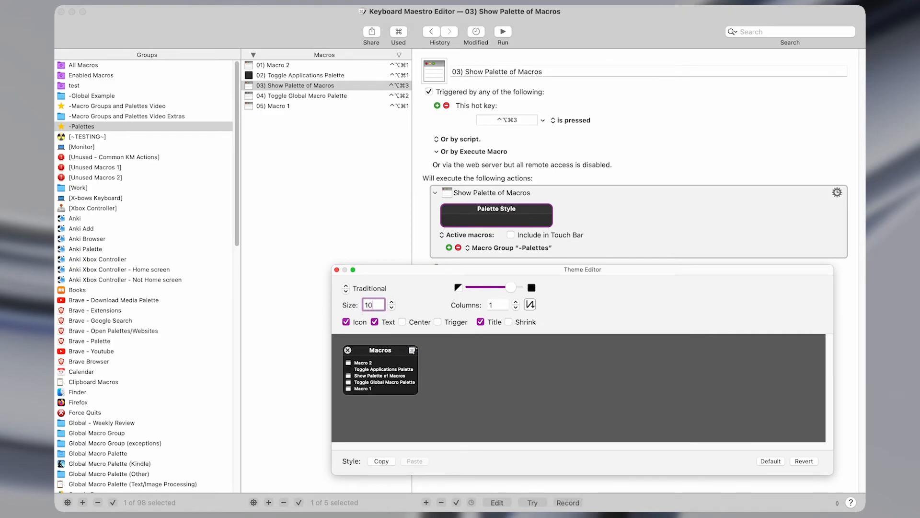
{"action": "key", "text": "BackSpace"}
{"action": "type", "text": "6"}
- Try the Center and Trigger options on the palette style, turn both off again and leave the theme editor
{"action": "left_click", "coordinate": [402, 321]}
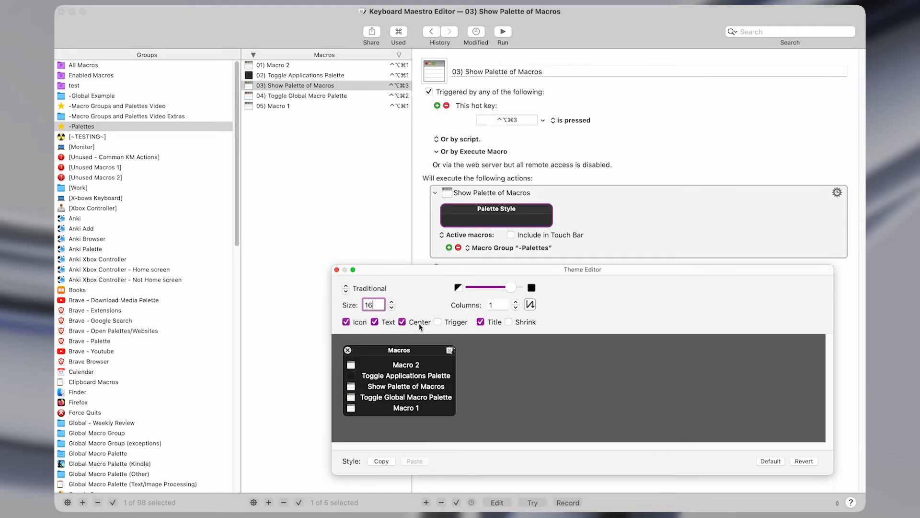
{"action": "left_click", "coordinate": [439, 323]}
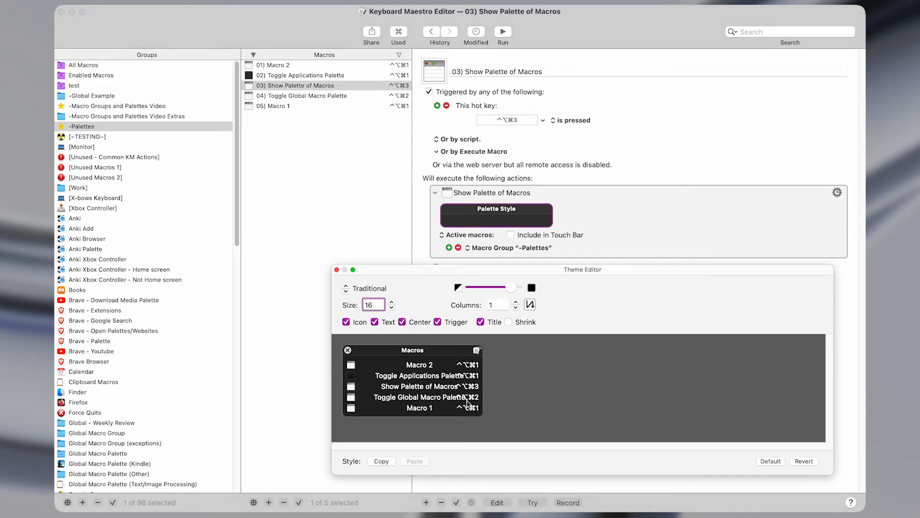
{"action": "left_click", "coordinate": [409, 324]}
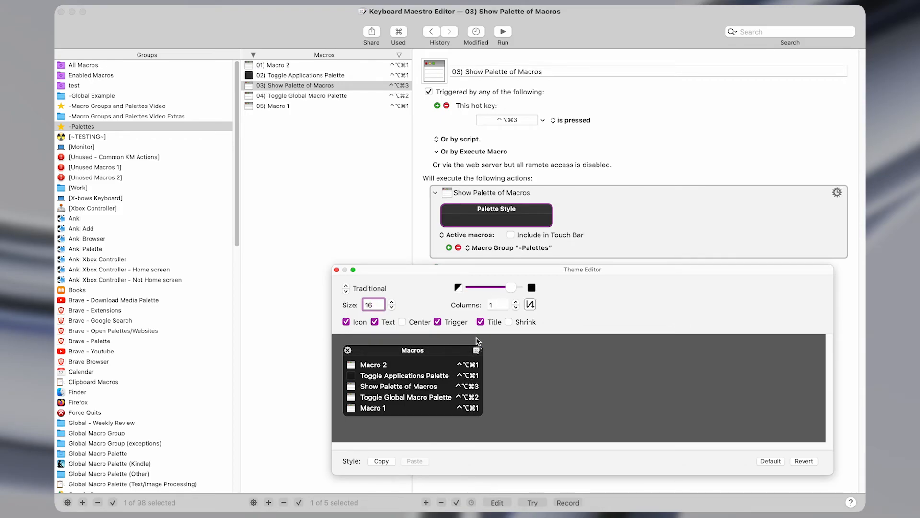
{"action": "left_click", "coordinate": [438, 322]}
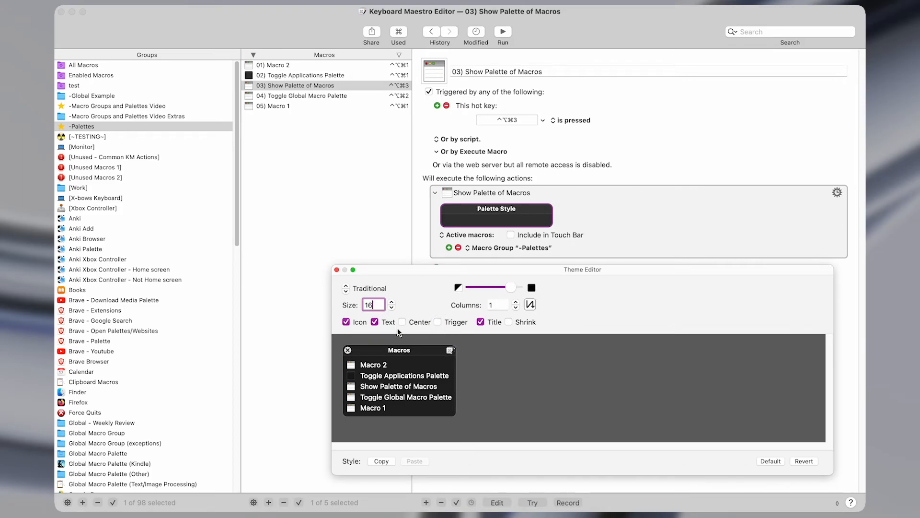
{"action": "left_click", "coordinate": [538, 257]}
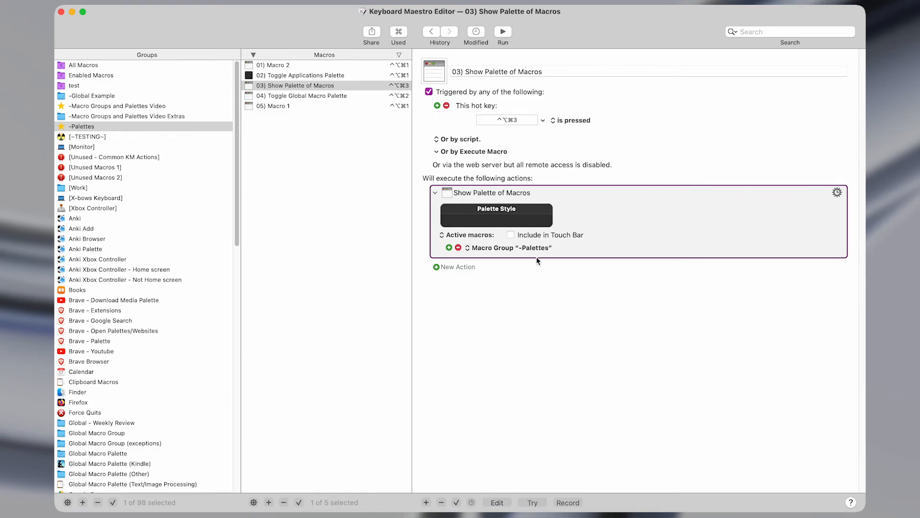
- Open the palette preferences and examine the Default Palette Style and the Global Macro Palette Style
{"action": "key", "text": "super+comma"}
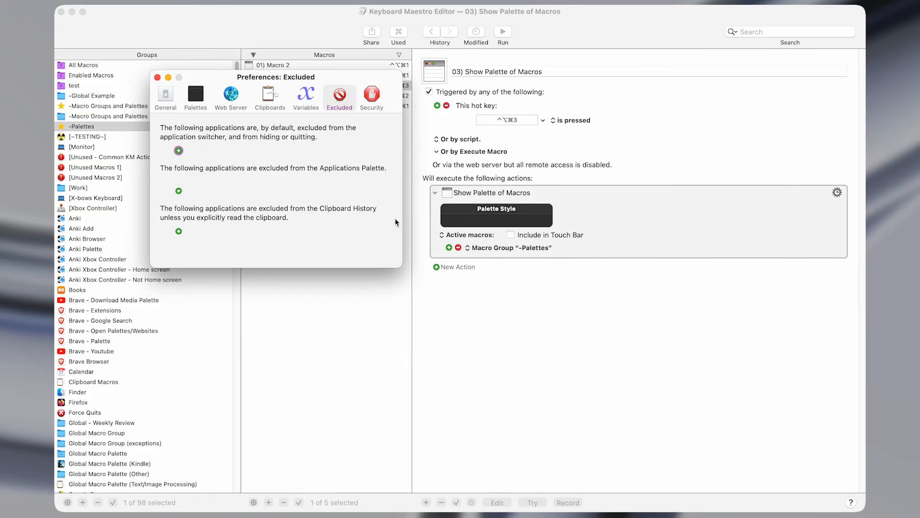
{"action": "left_click", "coordinate": [199, 104]}
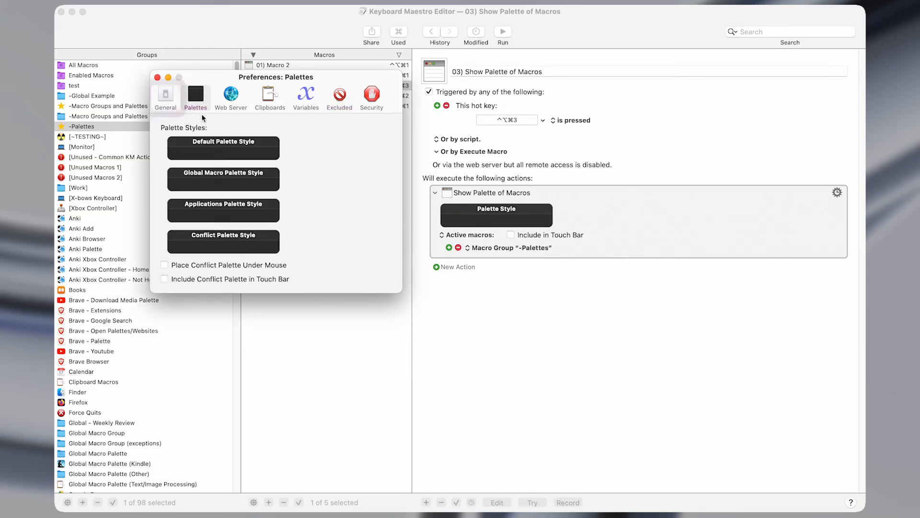
{"action": "left_click", "coordinate": [201, 143]}
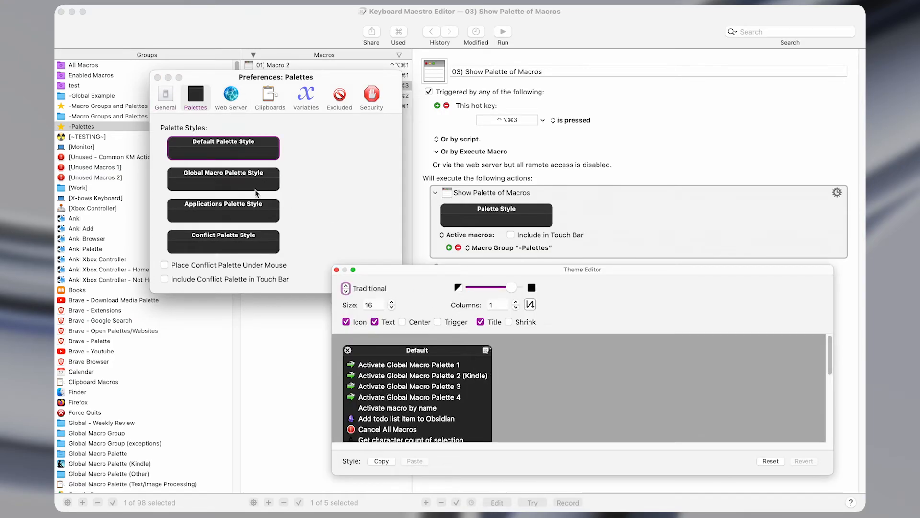
{"action": "left_click", "coordinate": [252, 194]}
{"action": "left_click", "coordinate": [238, 186]}
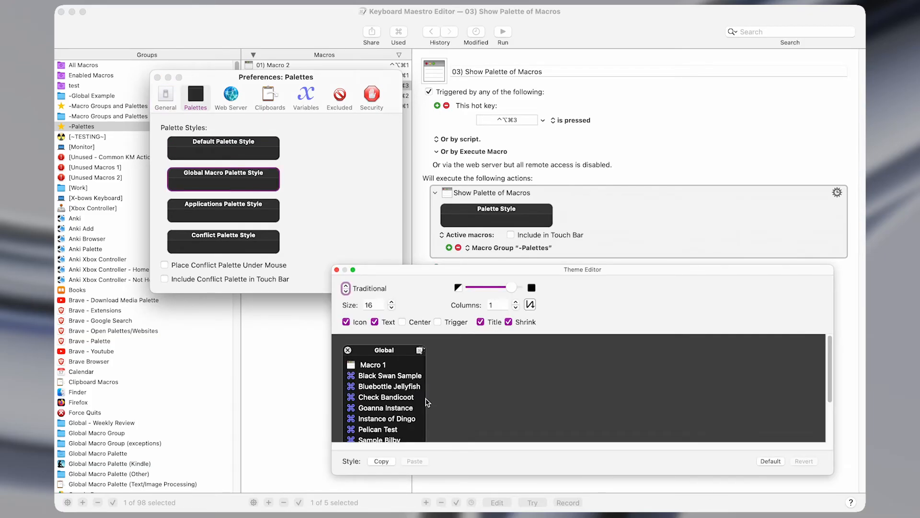
{"action": "scroll", "coordinate": [425, 400], "scroll_direction": "down", "scroll_amount": 3}
{"action": "scroll", "coordinate": [424, 400], "scroll_direction": "up", "scroll_amount": 3}
- Try several themes on the Global Macro Palette Style, including Sunlight, Red Wine and Morning
{"action": "left_click", "coordinate": [346, 291]}
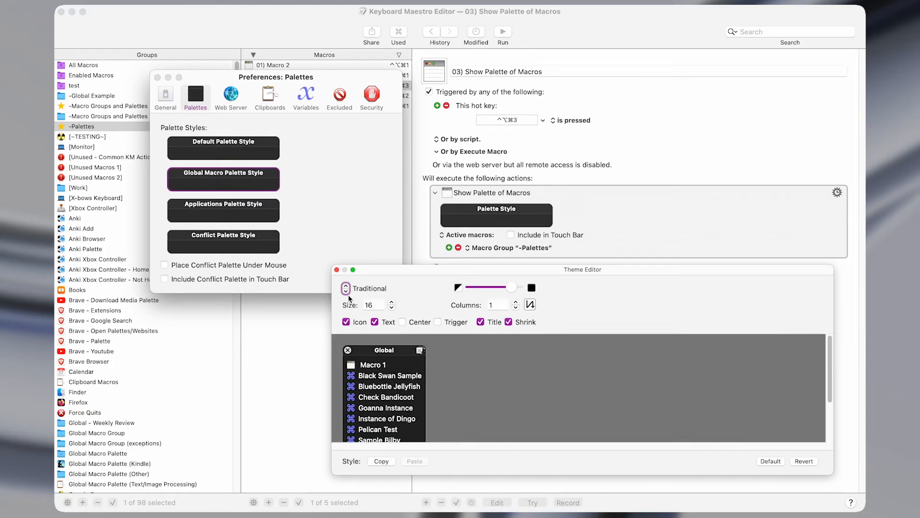
{"action": "left_click", "coordinate": [346, 291]}
{"action": "left_click", "coordinate": [347, 292]}
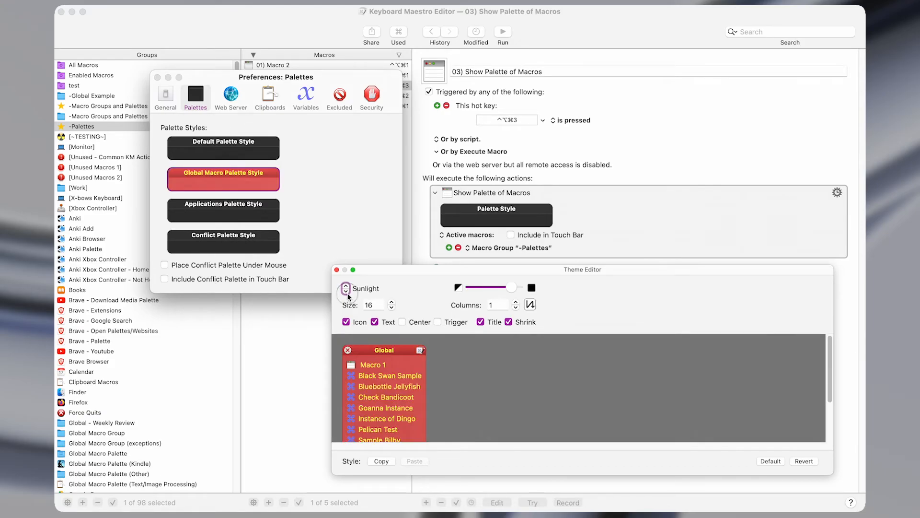
{"action": "left_click", "coordinate": [347, 292]}
{"action": "left_click", "coordinate": [347, 292]}
{"action": "left_click", "coordinate": [348, 292]}
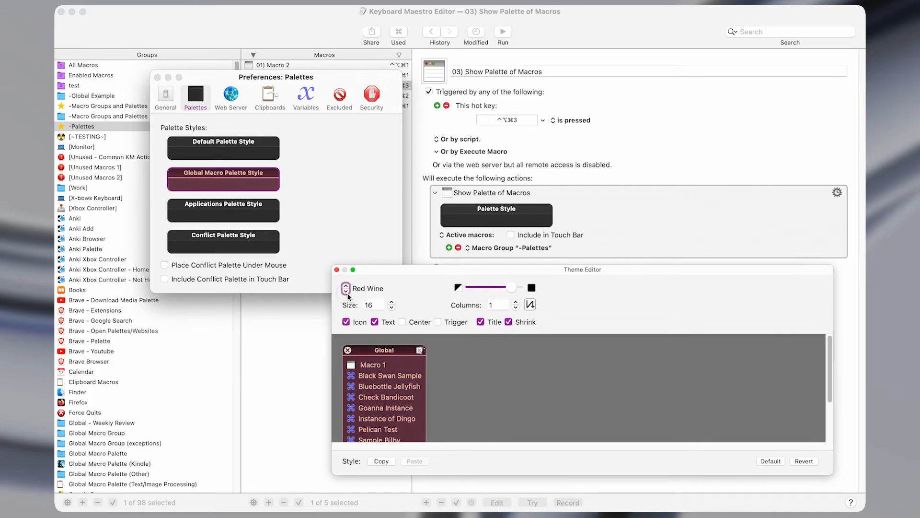
{"action": "left_click", "coordinate": [347, 292]}
{"action": "left_click", "coordinate": [347, 292]}
{"action": "left_click", "coordinate": [346, 292]}
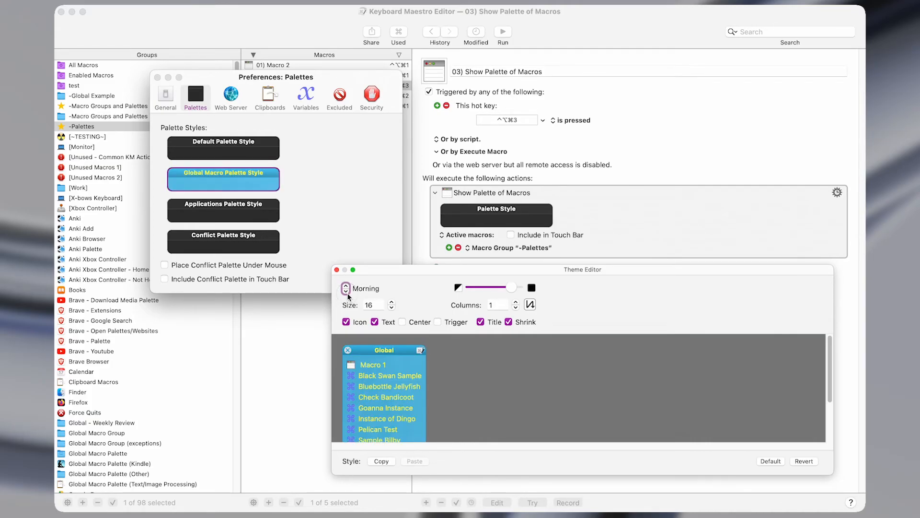
{"action": "left_click", "coordinate": [346, 292]}
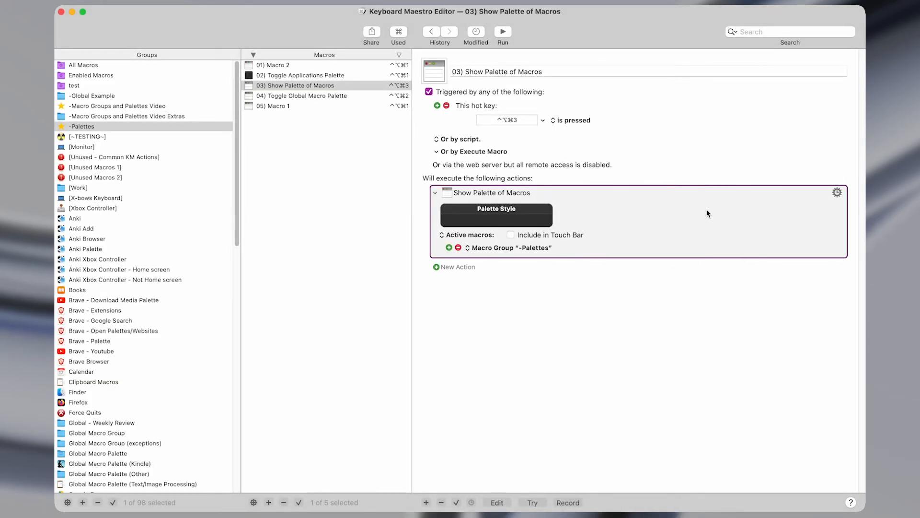
- Show the global macro palette, and display the applications palette by choosing Toggle Applications Palette from the conflict palette
{"action": "left_click", "coordinate": [325, 96]}
{"action": "key", "text": "ctrl+alt+super+2"}
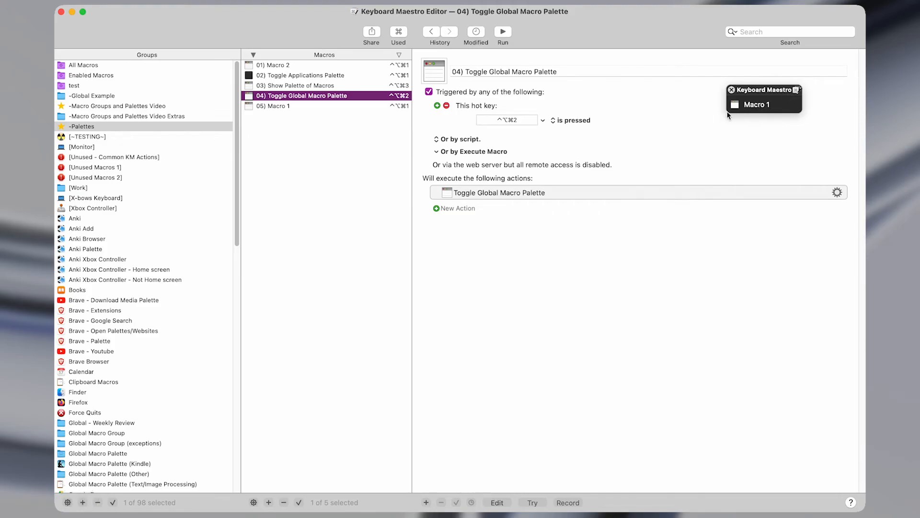
{"action": "key", "text": "ctrl+alt+super+1"}
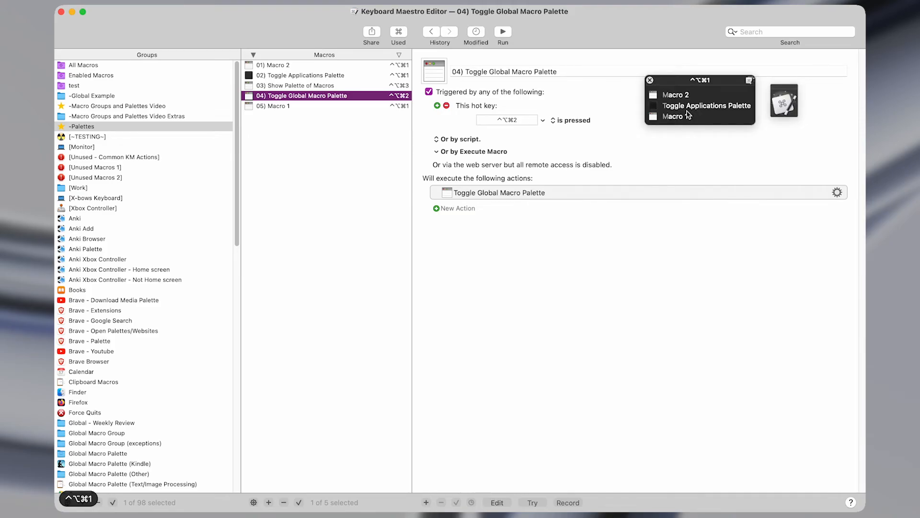
{"action": "left_click", "coordinate": [713, 105]}
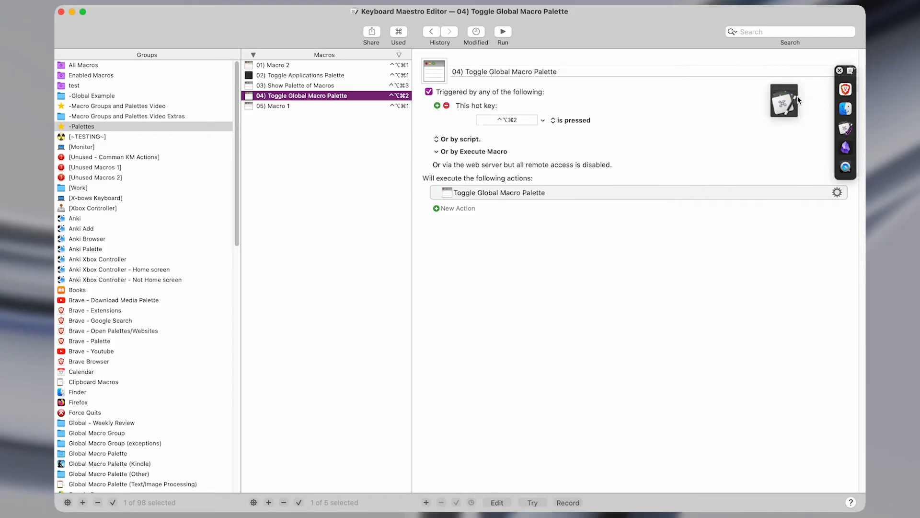
- Show the Macros palette, move it lower over the macro settings, and toggle the global macro palette from it and by its hot key
{"action": "mouse_move", "coordinate": [786, 111]}
{"action": "key", "text": "ctrl+alt+super+3"}
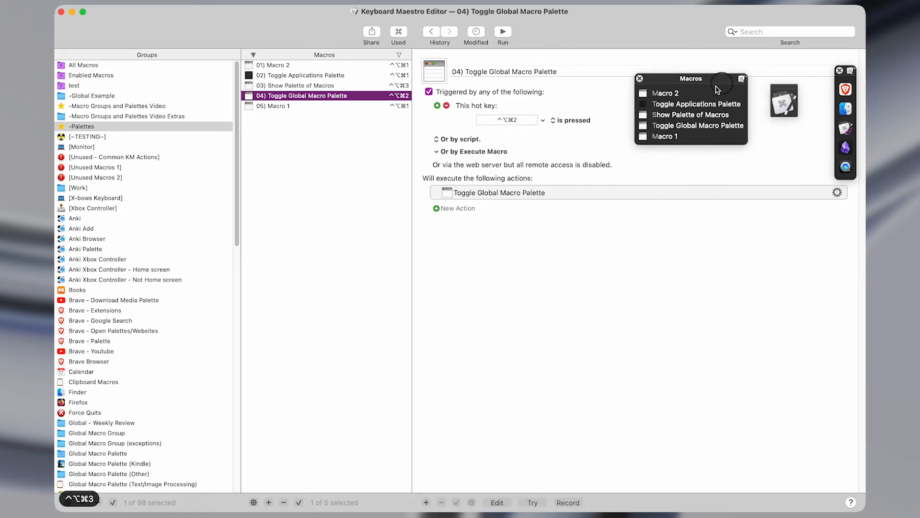
{"action": "left_click_drag", "start_coordinate": [718, 89], "coordinate": [675, 121]}
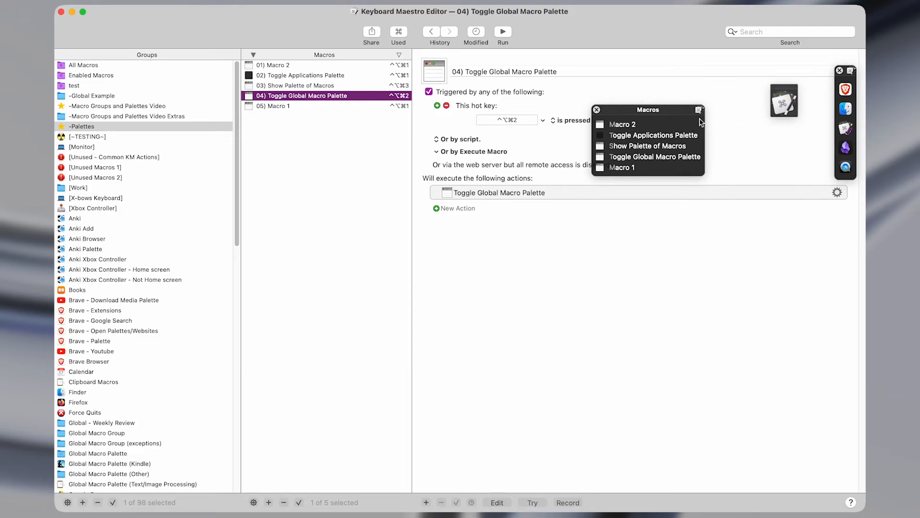
{"action": "left_click", "coordinate": [667, 156]}
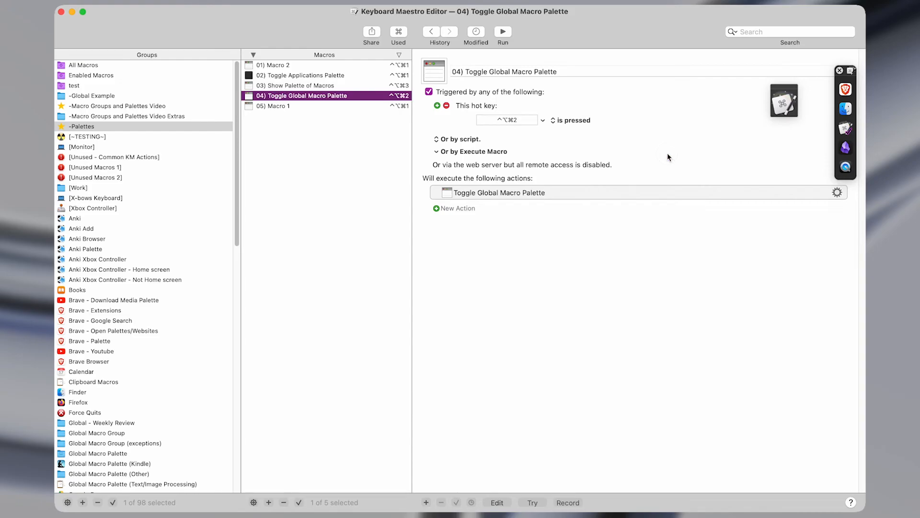
{"action": "key", "text": "ctrl+alt+super+2"}
{"action": "key", "text": "ctrl+alt+super+3"}
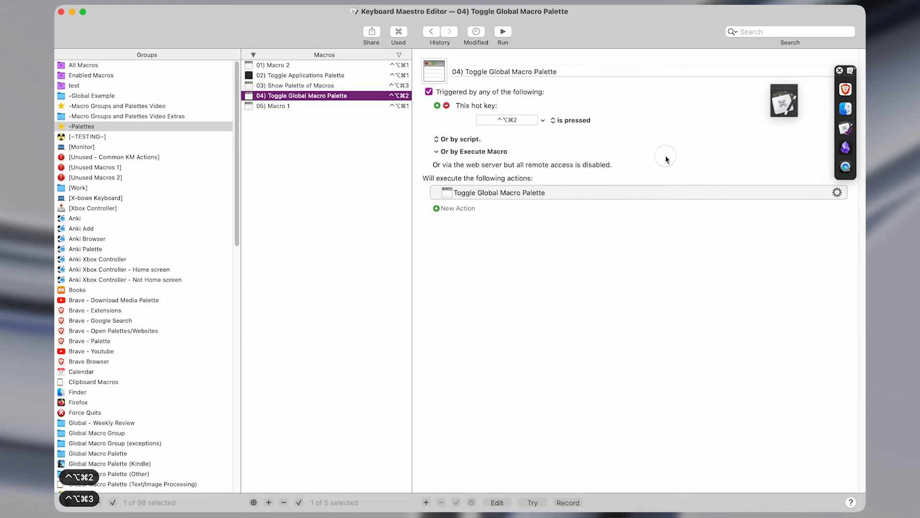
{"action": "left_click", "coordinate": [779, 105]}
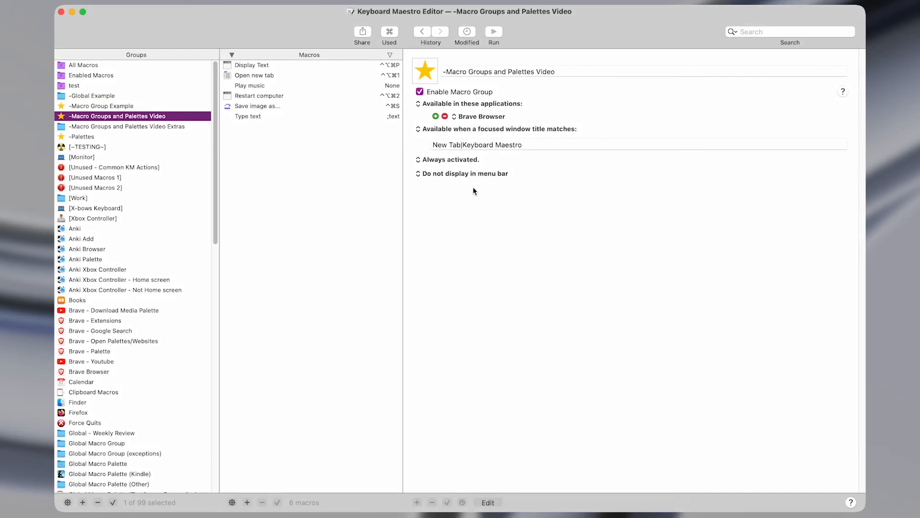
- Examine the activation options of the -Macro Groups and Palettes Video group
{"action": "left_click", "coordinate": [472, 161]}
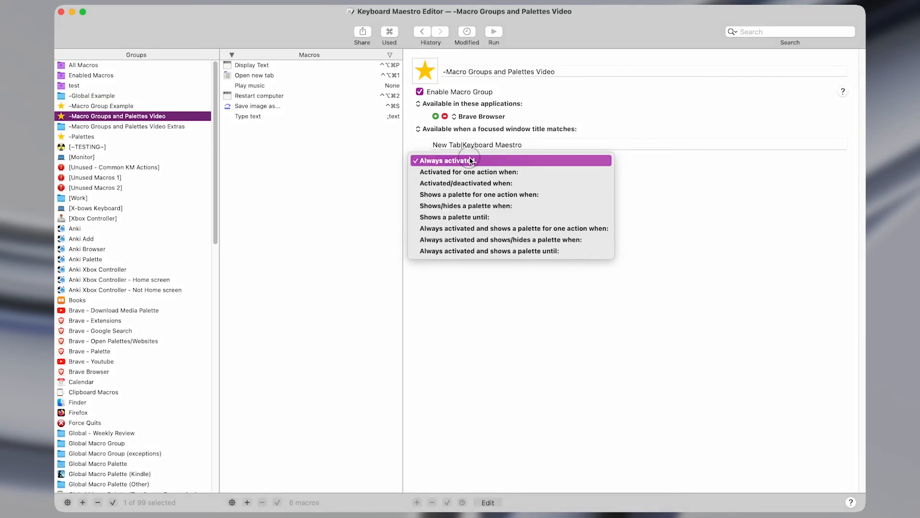
{"action": "left_click", "coordinate": [465, 285]}
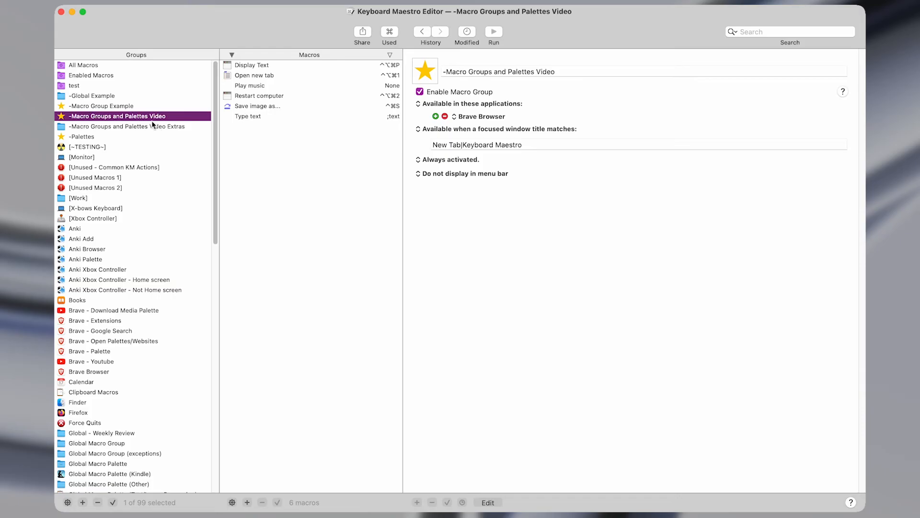
- Examine the Rescale window to Bottom macro in the -Macro Group Example group and run it on the editor window
{"action": "left_click", "coordinate": [142, 107]}
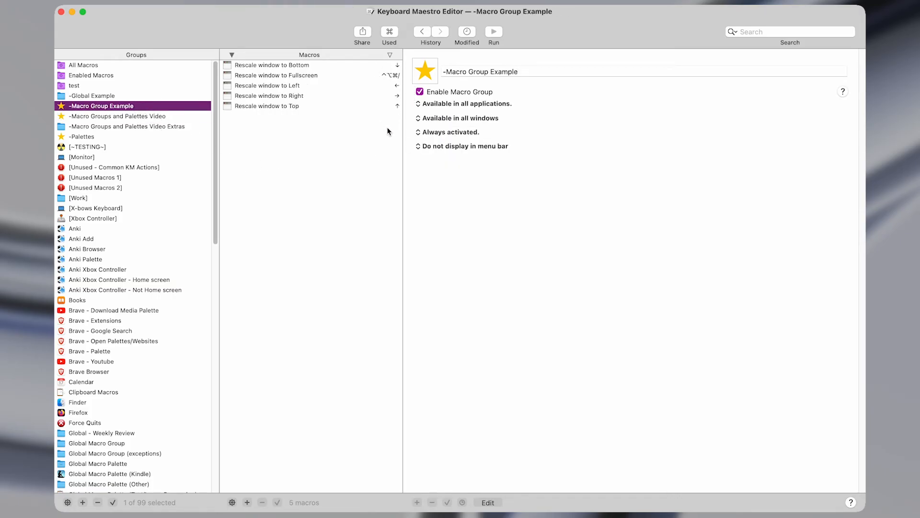
{"action": "left_click", "coordinate": [282, 65]}
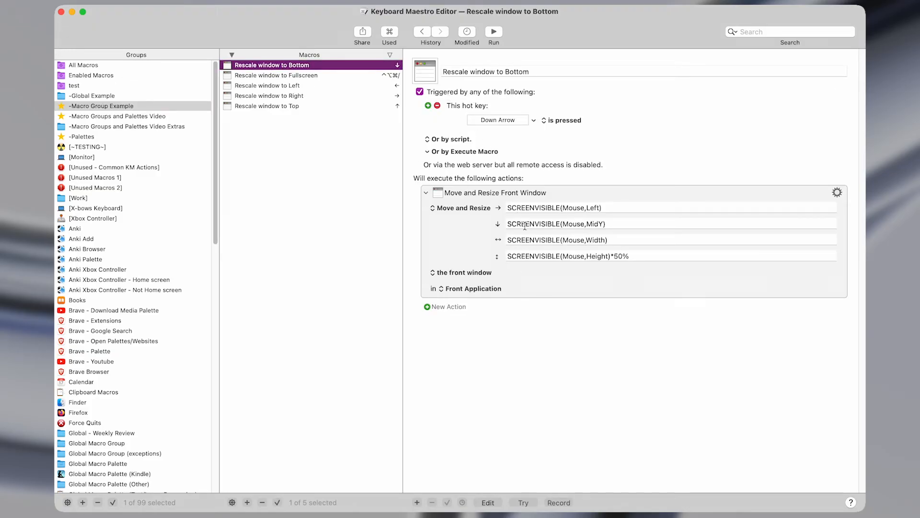
{"action": "left_click", "coordinate": [608, 283]}
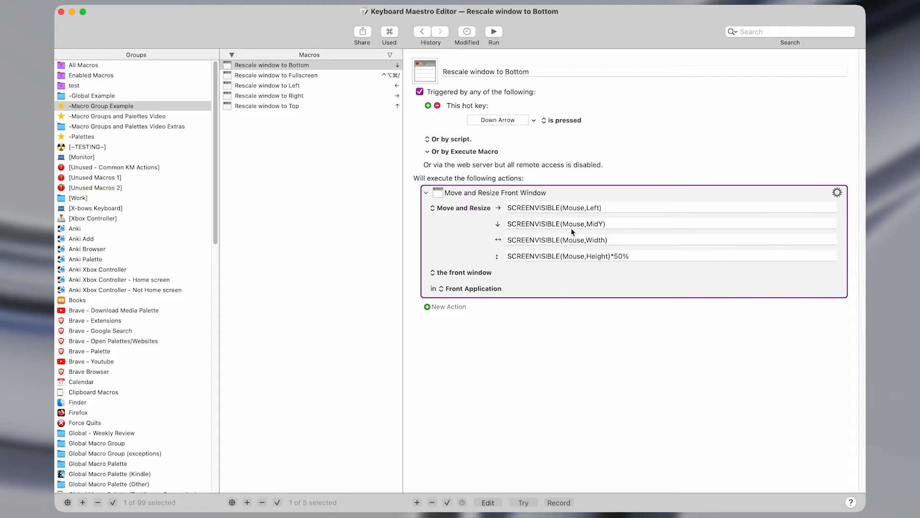
{"action": "key", "text": "Down"}
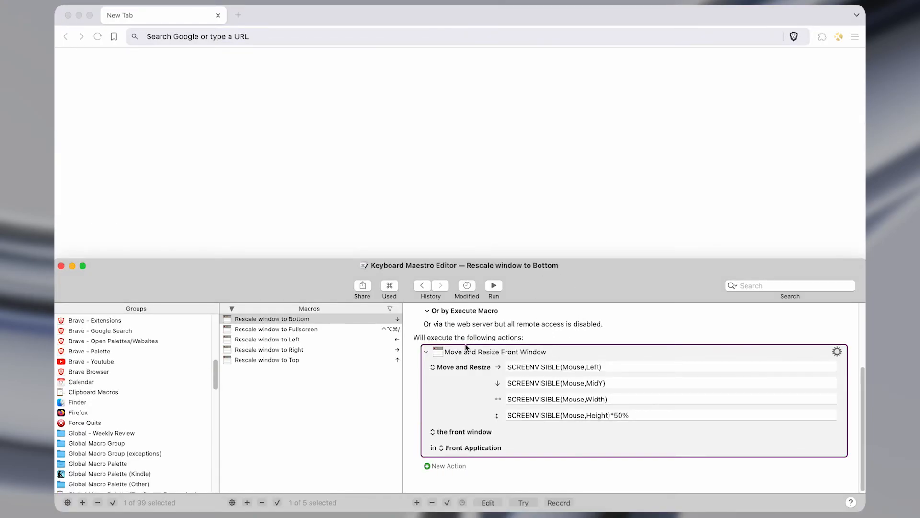
- Examine the Rescale window to Left macro and rescale the editor window to the top, left, right and top halves of the screen
{"action": "left_click", "coordinate": [367, 339]}
{"action": "scroll", "coordinate": [478, 399], "scroll_direction": "down", "scroll_amount": 3}
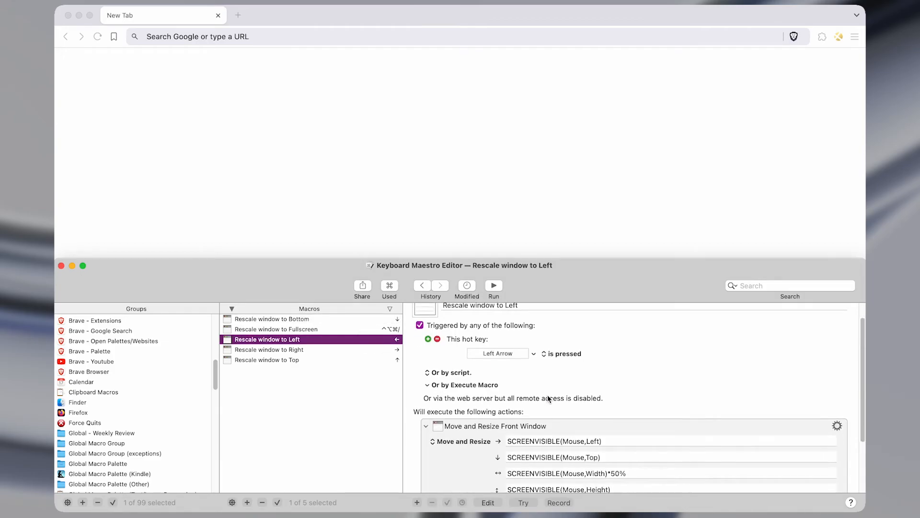
{"action": "key", "text": "Up"}
{"action": "key", "text": "Left"}
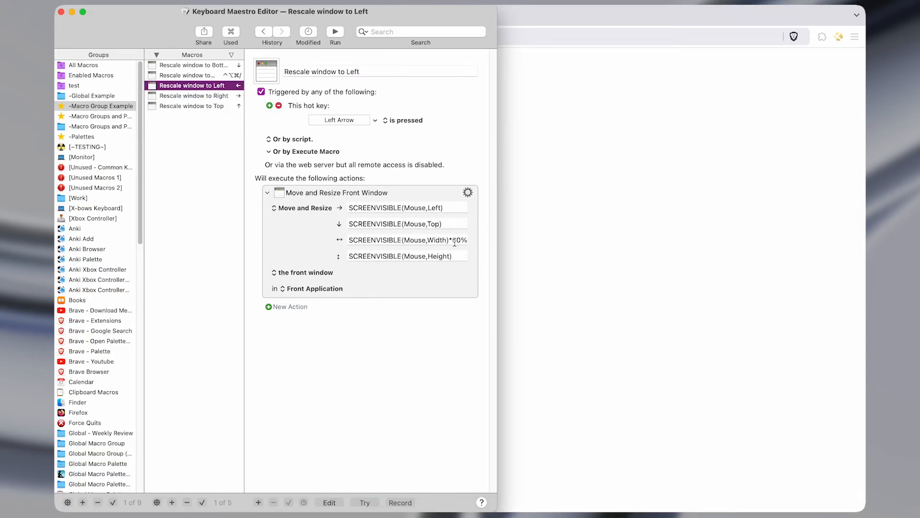
{"action": "key", "text": "Right"}
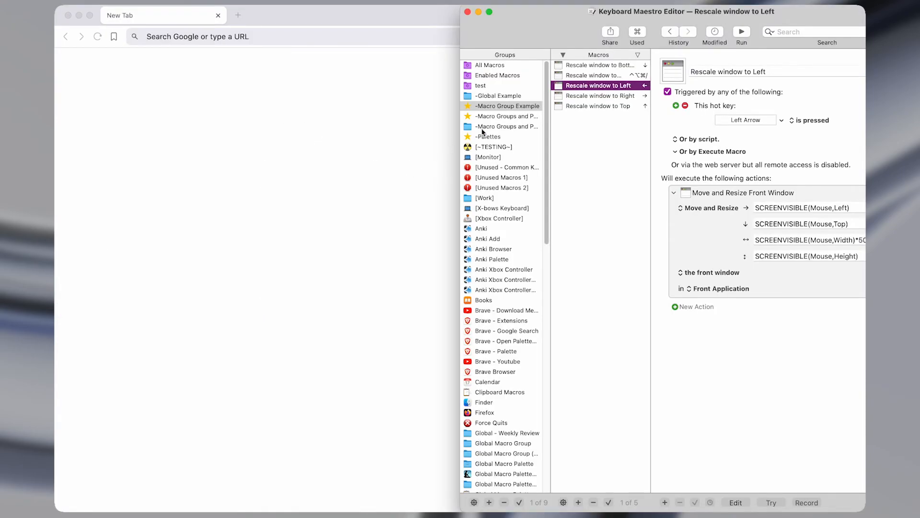
{"action": "key", "text": "Up"}
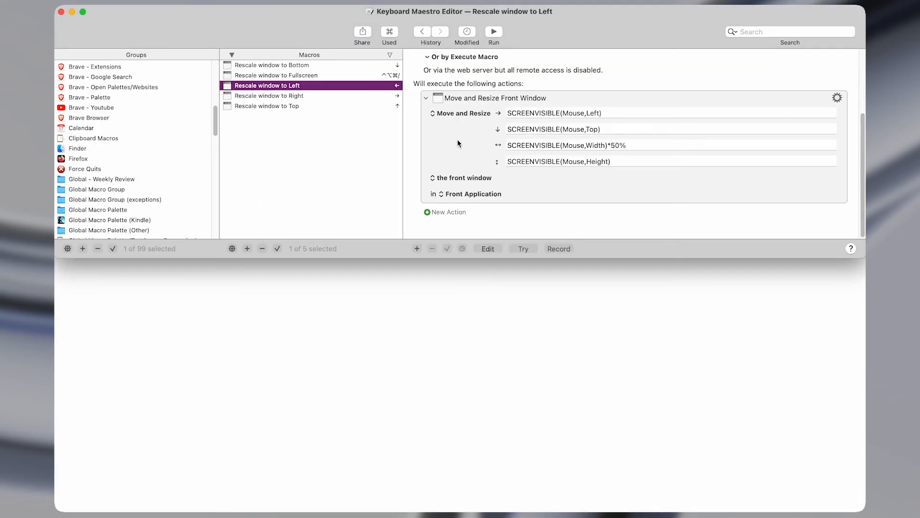
- Examine the Rescale window to Fullscreen macro and run it with its hot key to fill the screen with the editor window
{"action": "left_click", "coordinate": [354, 76]}
{"action": "scroll", "coordinate": [500, 165], "scroll_direction": "down", "scroll_amount": 3}
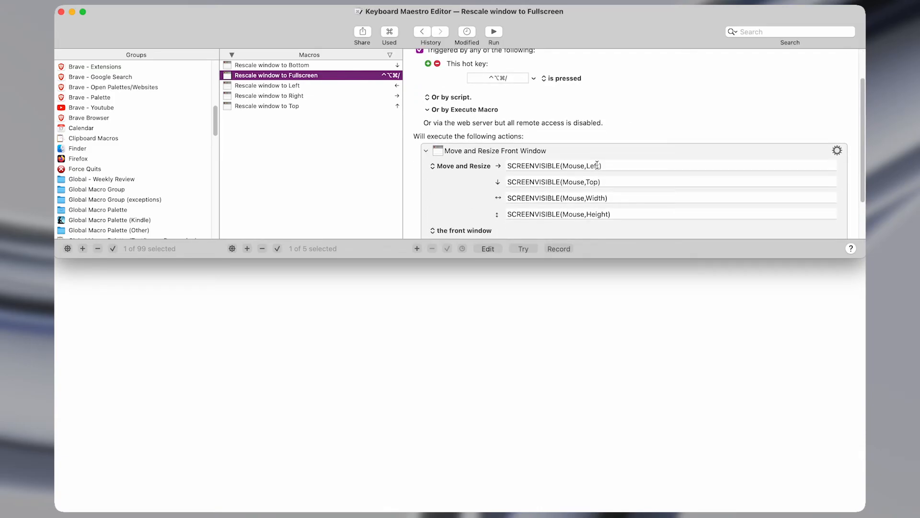
{"action": "key", "text": "ctrl+alt+super+slash"}
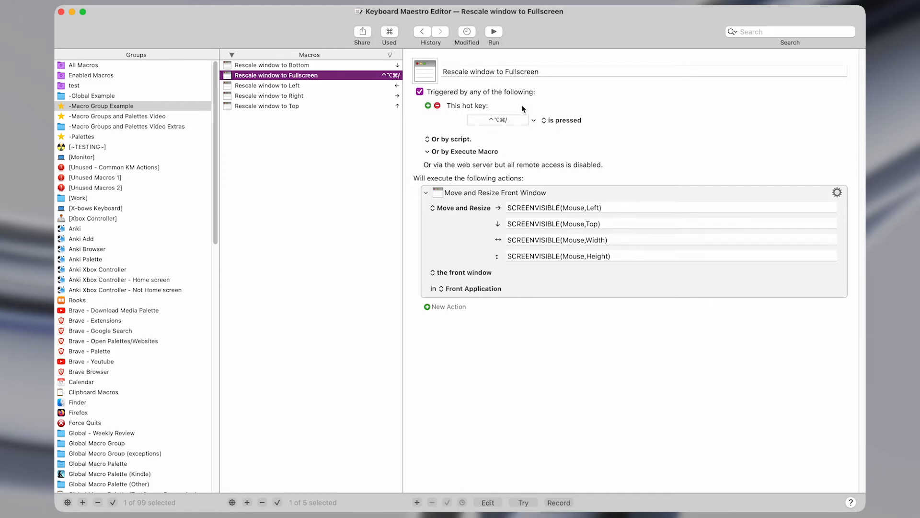
- Examine the Rescale window to Right macro and the activation options of the -Macro Group Example group
{"action": "left_click", "coordinate": [393, 94]}
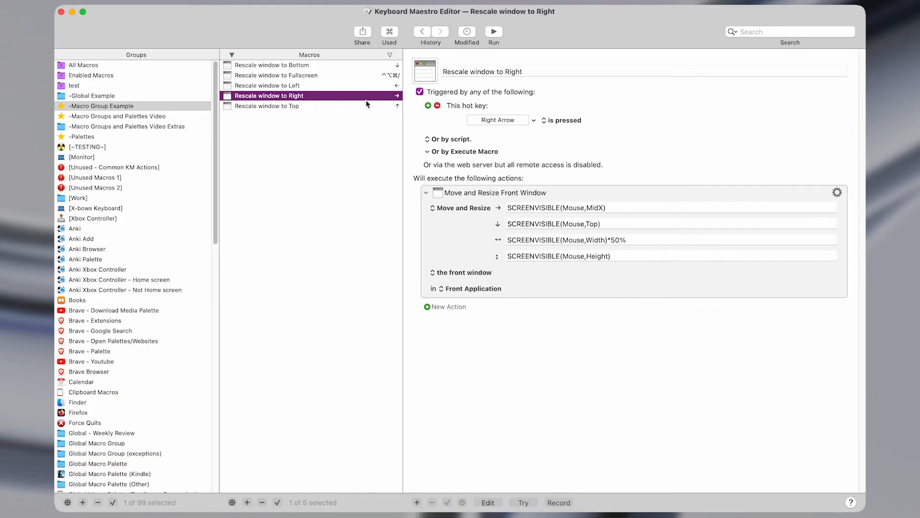
{"action": "left_click", "coordinate": [139, 106]}
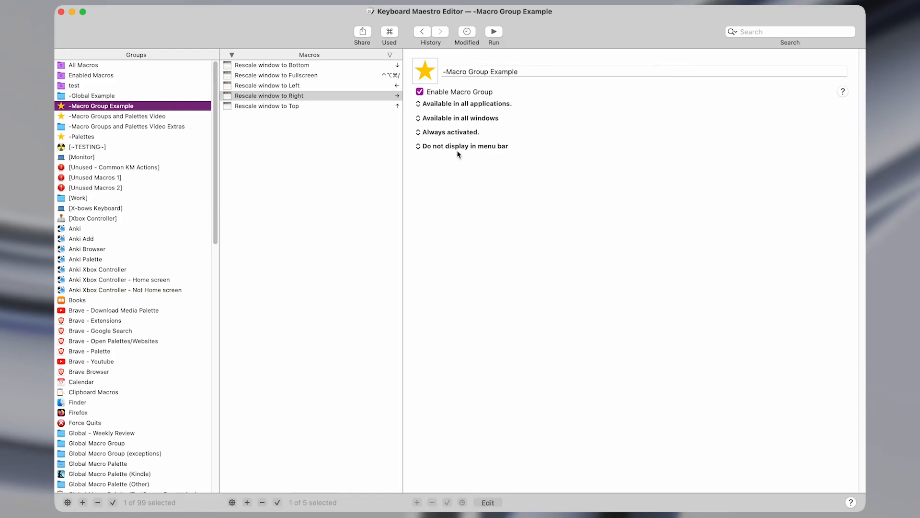
{"action": "left_click", "coordinate": [435, 132]}
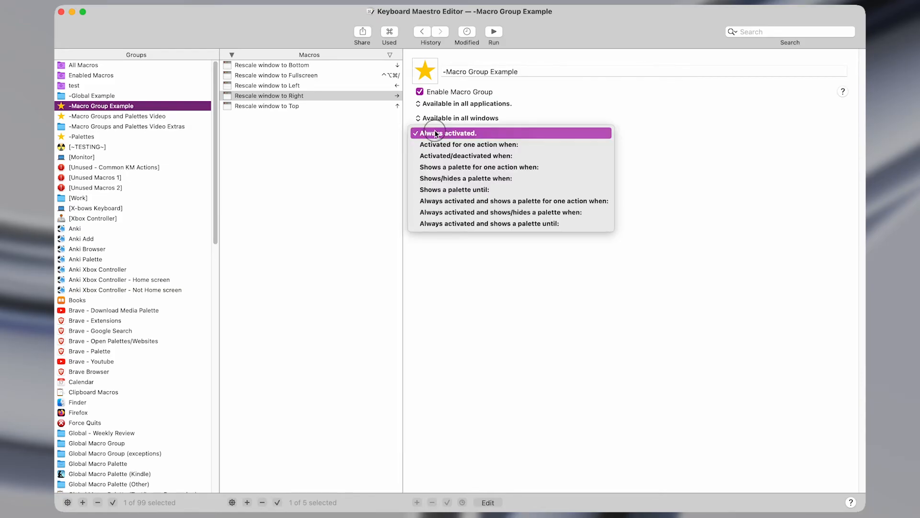
{"action": "left_click", "coordinate": [472, 134]}
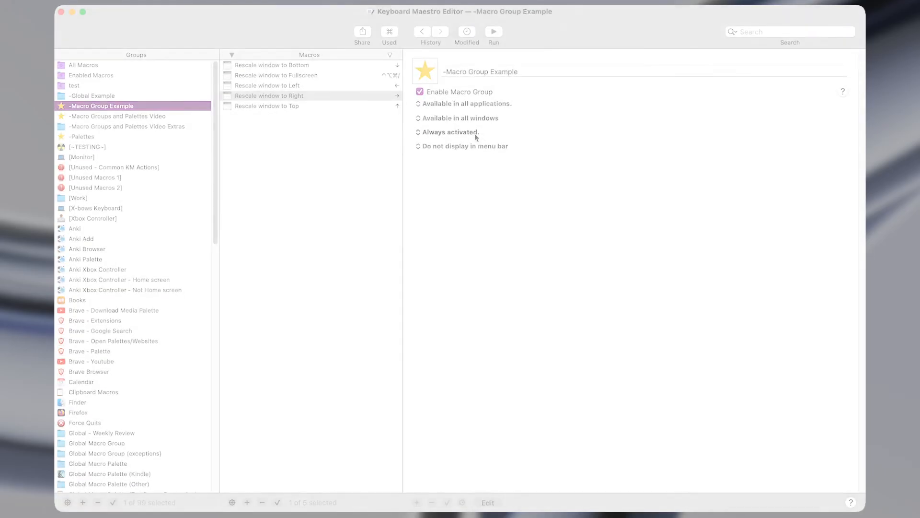
- Set the -Macro Group Example group to be activated for one action by the hot key ⌃⌥⌘4
{"action": "left_click", "coordinate": [476, 134]}
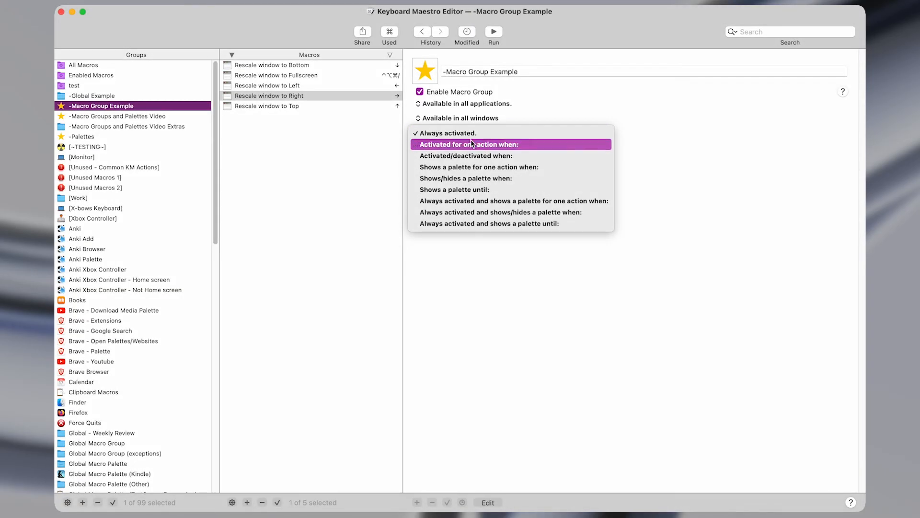
{"action": "left_click", "coordinate": [444, 145]}
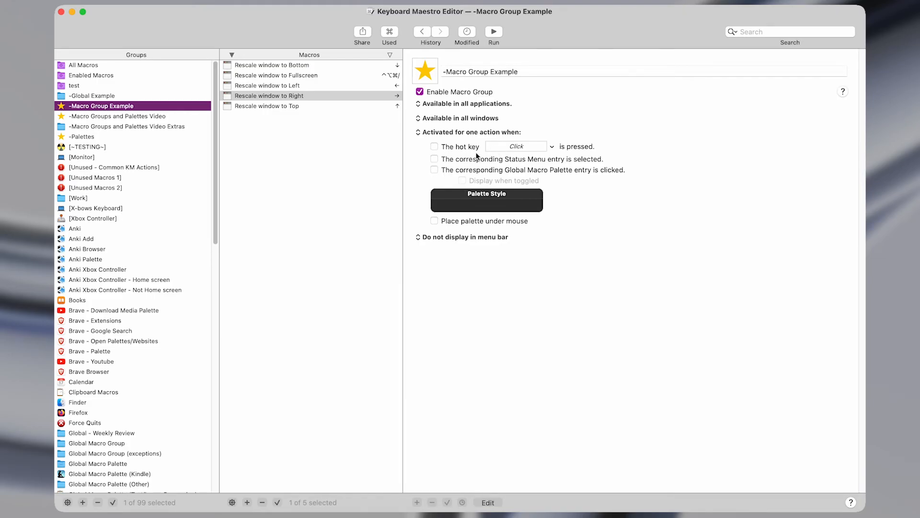
{"action": "left_click", "coordinate": [501, 145]}
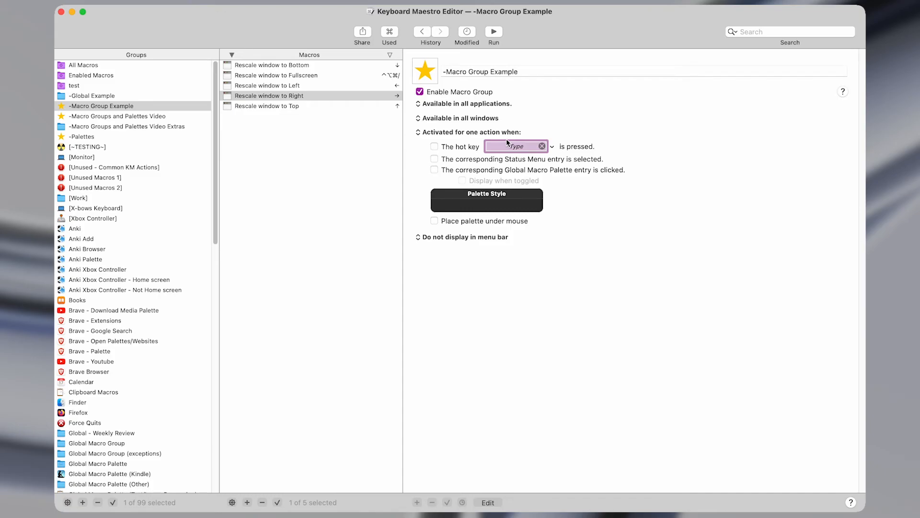
{"action": "key", "text": "alt+super+4"}
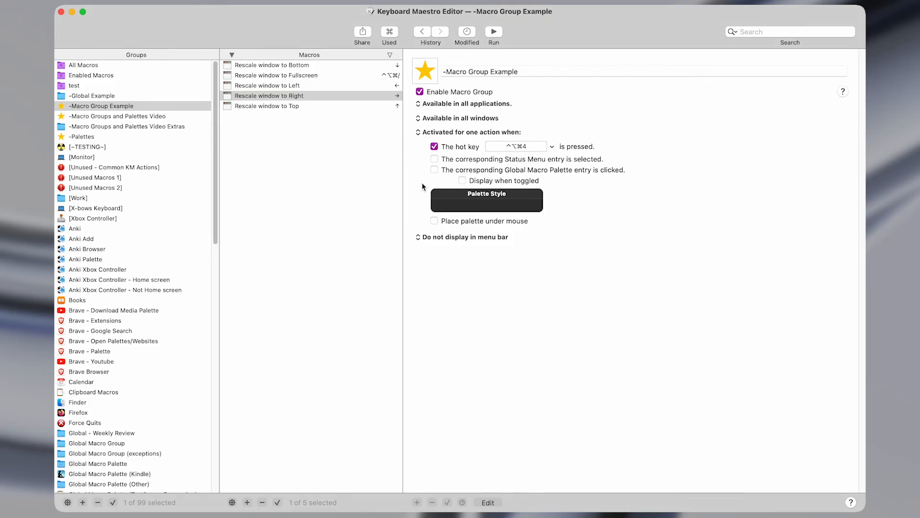
- Activate the group with ⌃⌥⌘4 to rescale the editor window to the left half, and activate it again to restore fullscreen
{"action": "key", "text": "ctrl+alt+super+4"}
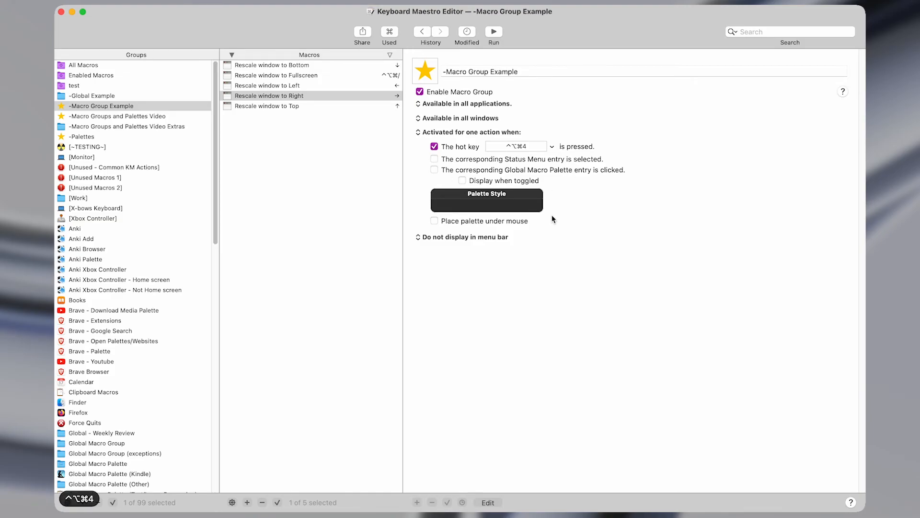
{"action": "key", "text": "Left"}
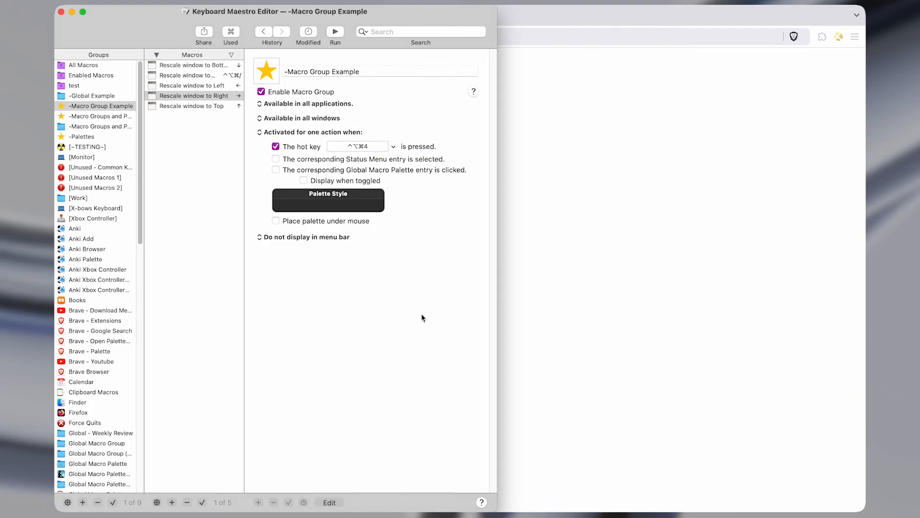
{"action": "left_click", "coordinate": [292, 131]}
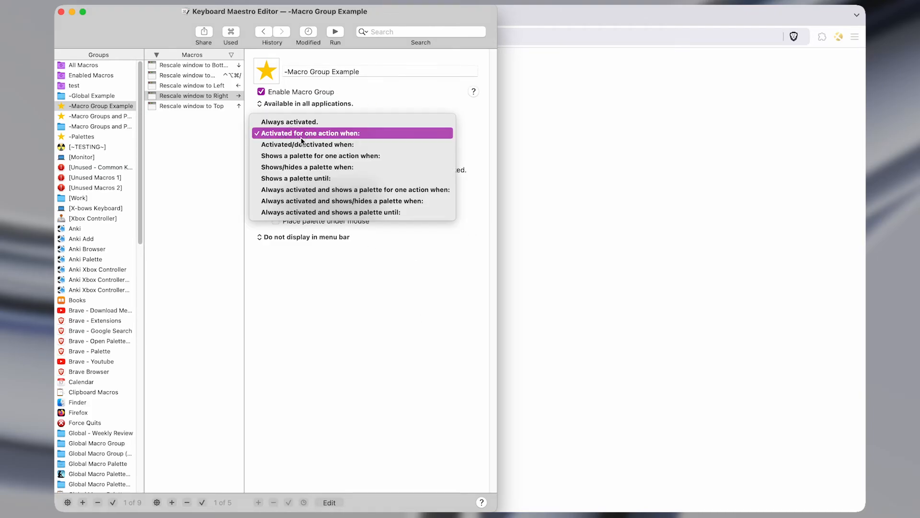
{"action": "left_click", "coordinate": [257, 136]}
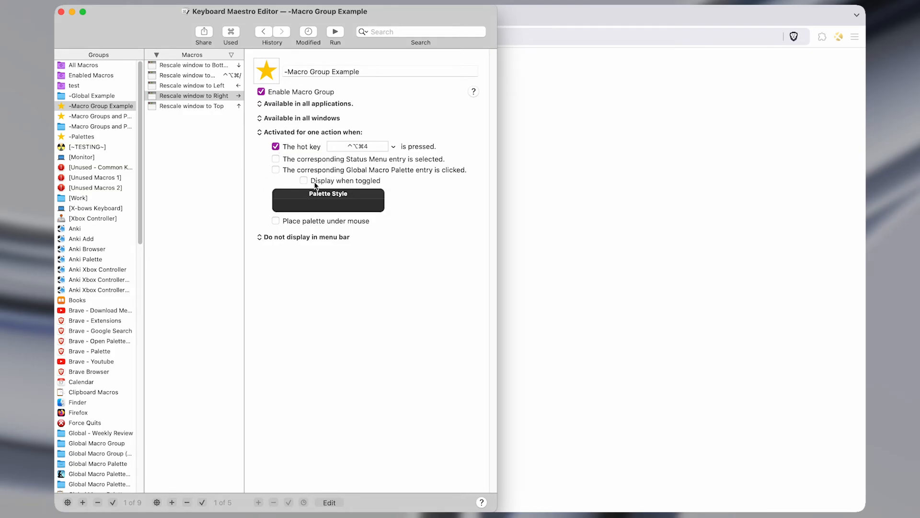
{"action": "key", "text": "ctrl+alt+super+4"}
{"action": "key", "text": "ctrl+alt+super+slash"}
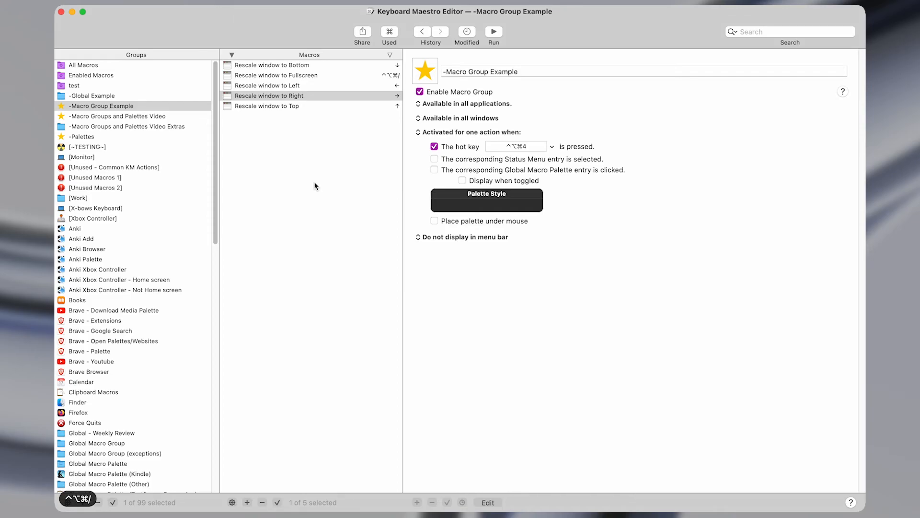
- Narrow the editor window from its left edge, try the fullscreen hot key without activating the group, and restore the window to full size
{"action": "left_click_drag", "start_coordinate": [56, 261], "coordinate": [307, 327]}
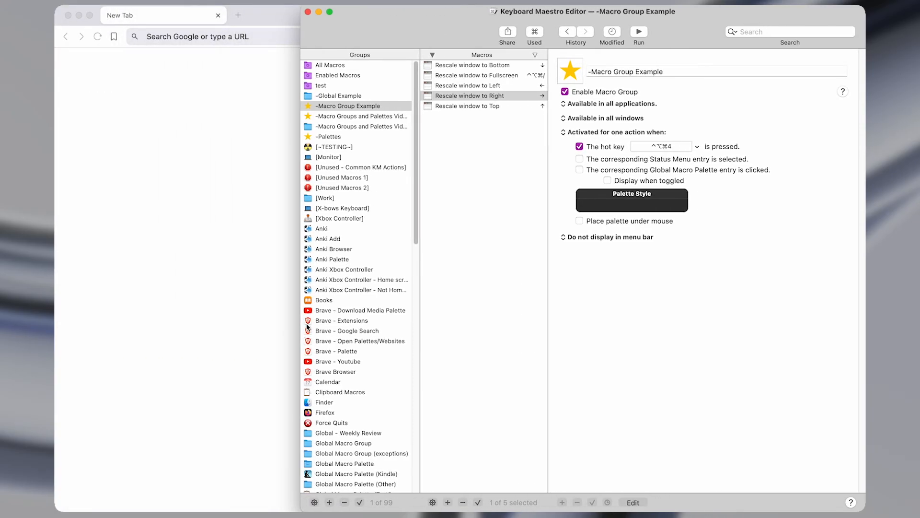
{"action": "key", "text": "ctrl+alt+super+slash"}
{"action": "key", "text": "ctrl+alt+super+slash"}
{"action": "key", "text": "ctrl+alt+super+slash"}
{"action": "key", "text": "ctrl+alt+super+slash"}
{"action": "key", "text": "ctrl+alt+super+period"}
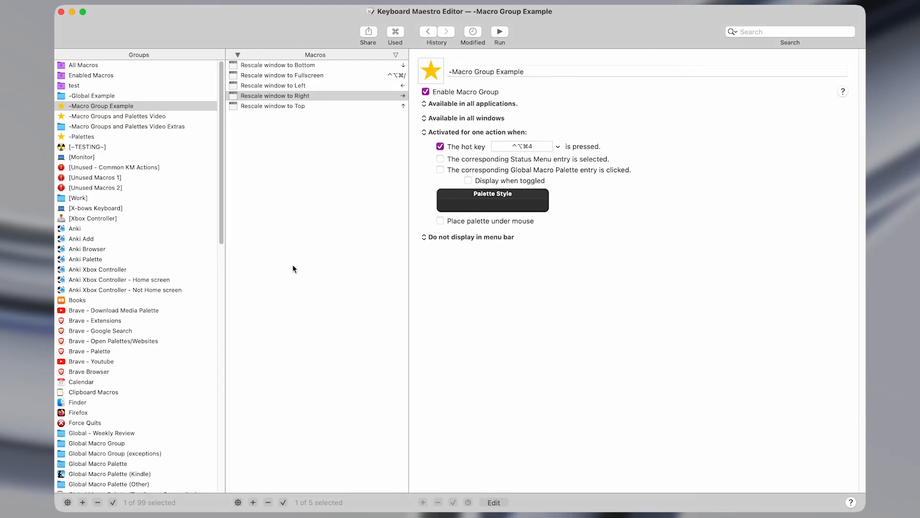
- Enable activation of the group by its Status Menu entry, activate it from the Status Menu and rescale the editor window to the left half
{"action": "left_click", "coordinate": [523, 160]}
{"action": "left_click", "coordinate": [652, 4]}
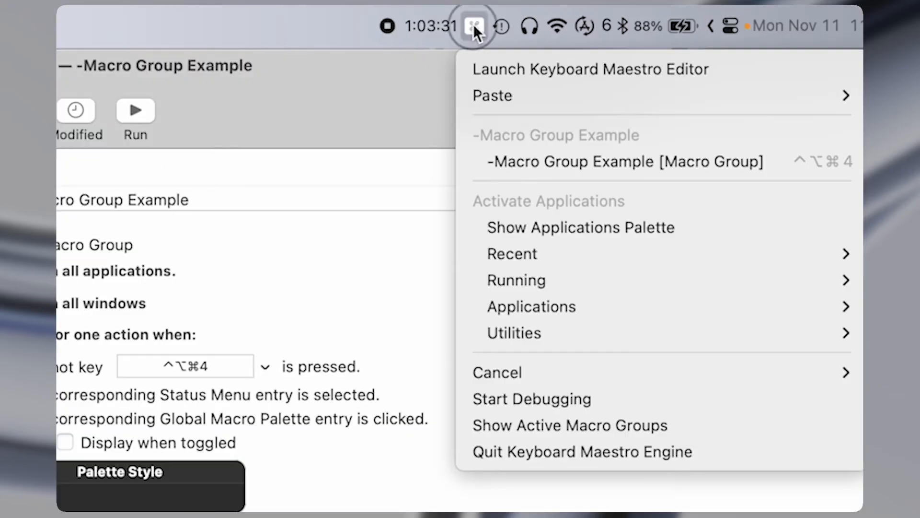
{"action": "left_click", "coordinate": [579, 169]}
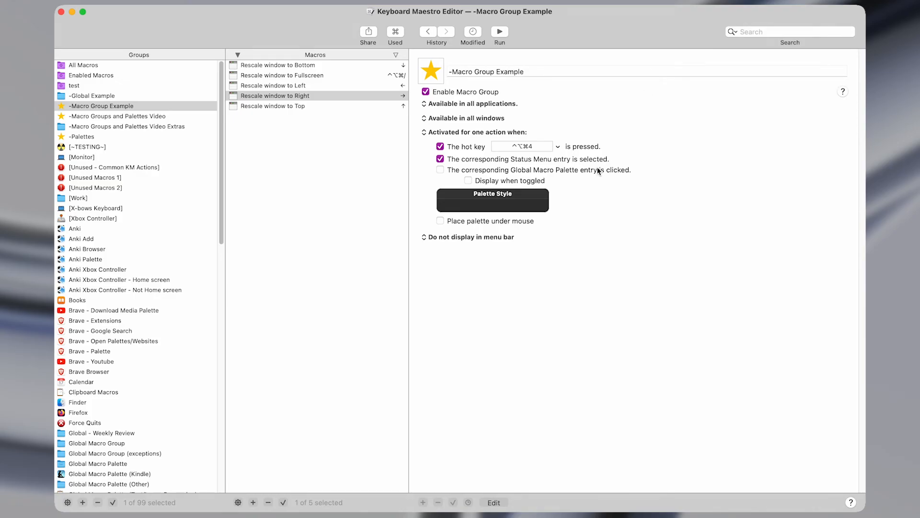
{"action": "key", "text": "ctrl+alt+super+Left"}
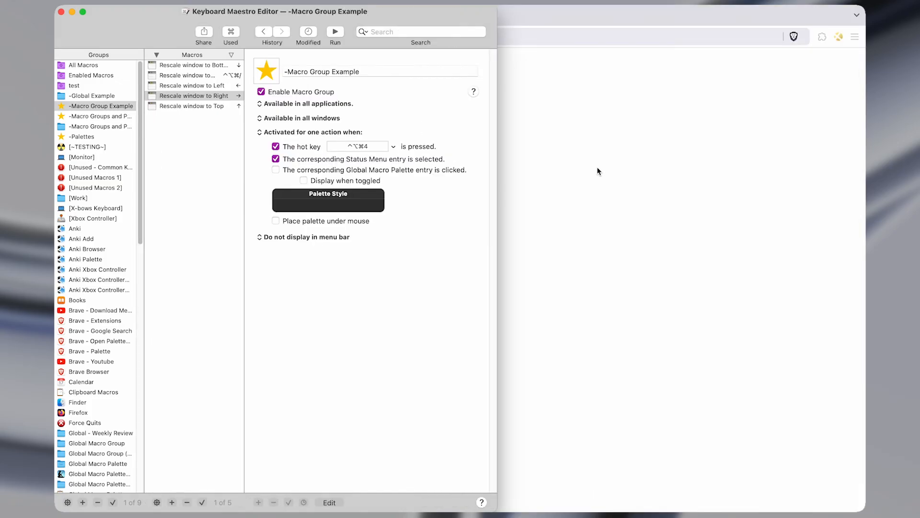
- Try the fullscreen hot key without activating the group, and activate it from the Status Menu to rescale the editor window to fullscreen
{"action": "key", "text": "ctrl+alt+super+slash"}
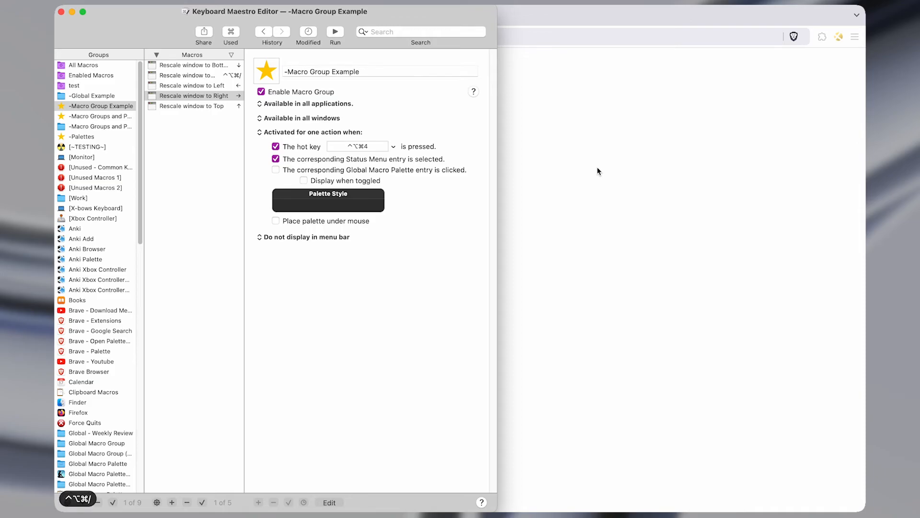
{"action": "key", "text": "ctrl+alt+super+slash"}
{"action": "key", "text": "ctrl+alt+super+slash"}
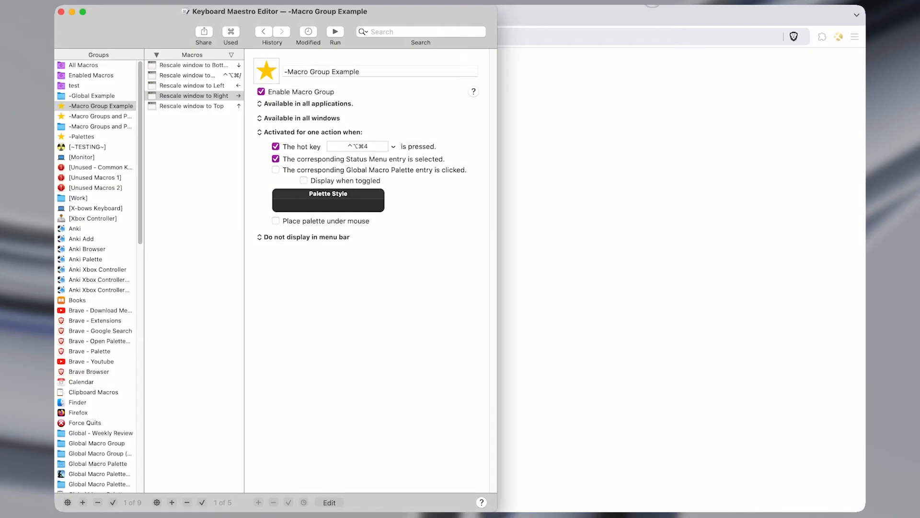
{"action": "left_click", "coordinate": [650, 2]}
{"action": "left_click", "coordinate": [668, 51]}
{"action": "key", "text": "ctrl+alt+super+slash"}
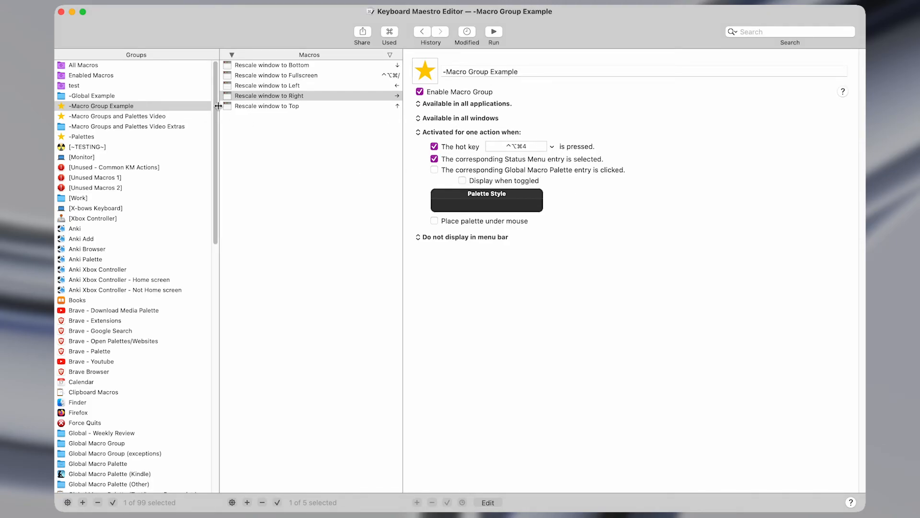
- Show the Global Macro Palette, reposition it slightly, and enable activation of the group by its Global Macro Palette entry
{"action": "key", "text": "ctrl+alt+super+2"}
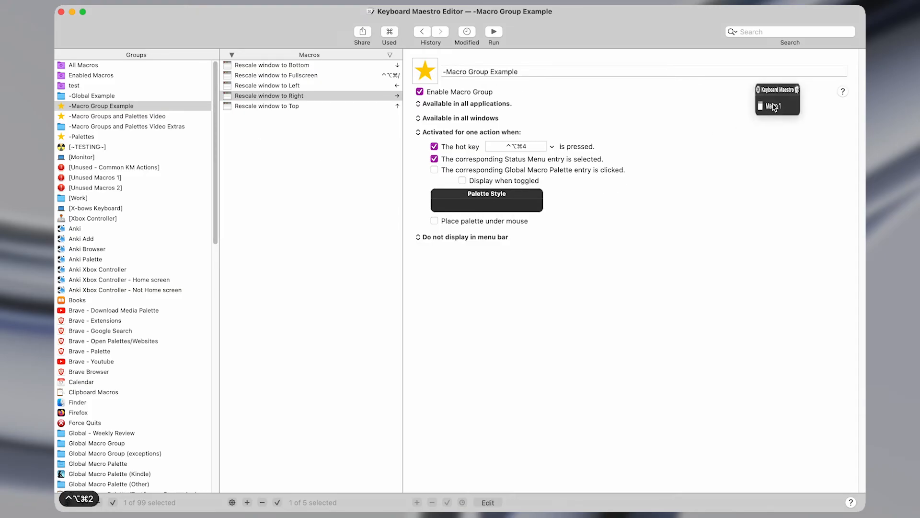
{"action": "left_click_drag", "start_coordinate": [777, 91], "coordinate": [790, 75]}
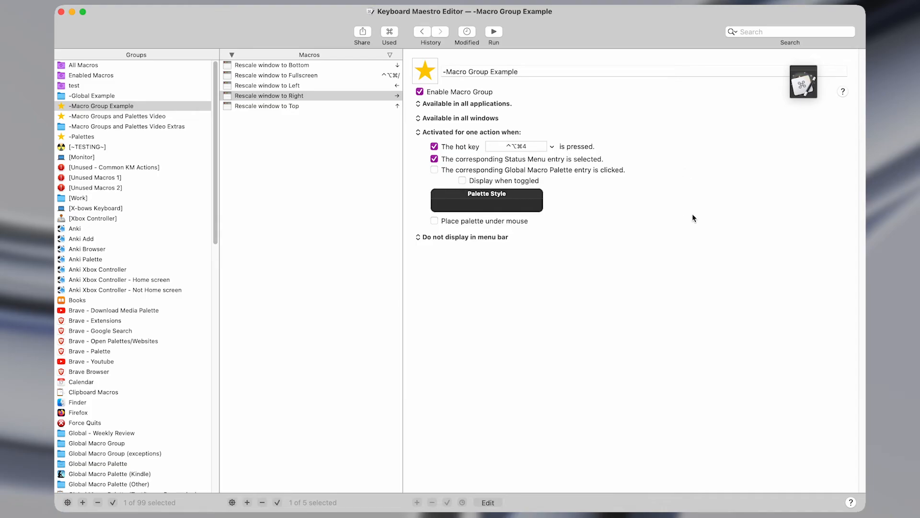
{"action": "left_click", "coordinate": [436, 171]}
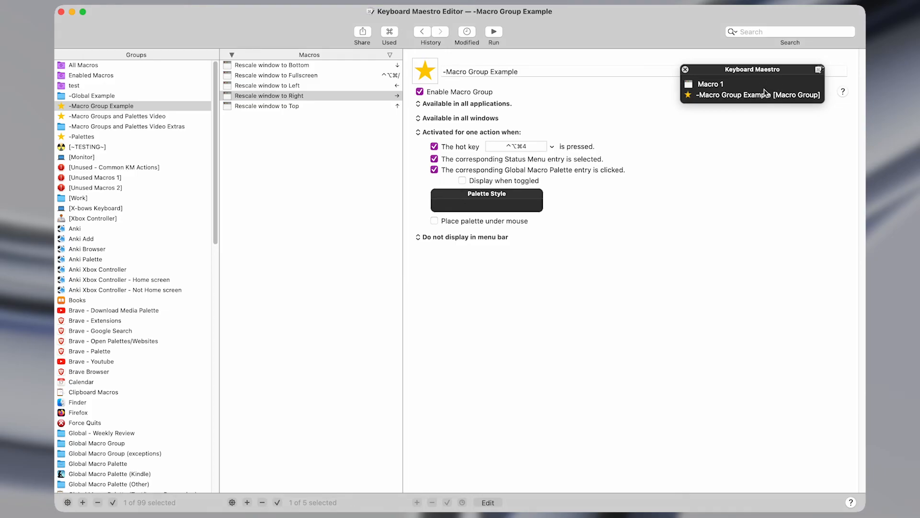
- Activate the group from the Global Macro Palette before each rescale of the editor window: left half, right half and fullscreen
{"action": "left_click", "coordinate": [766, 98]}
{"action": "key", "text": "Left"}
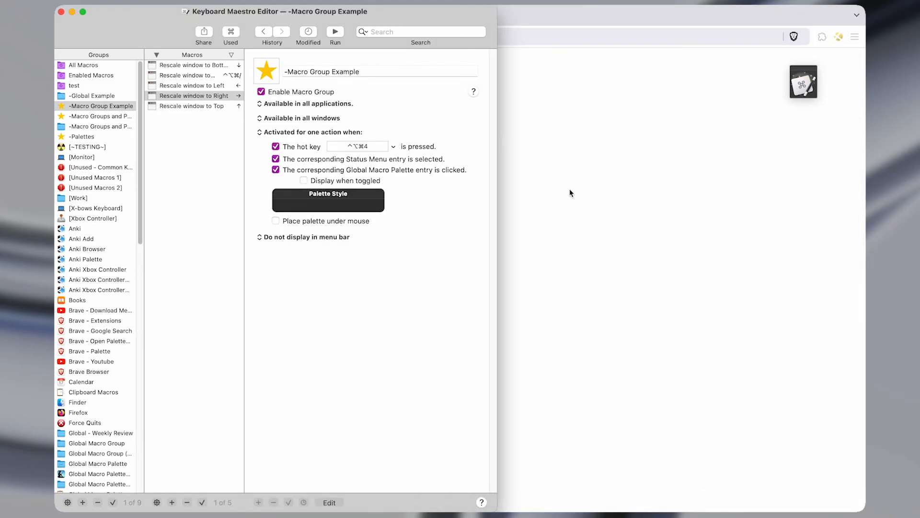
{"action": "mouse_move", "coordinate": [810, 88]}
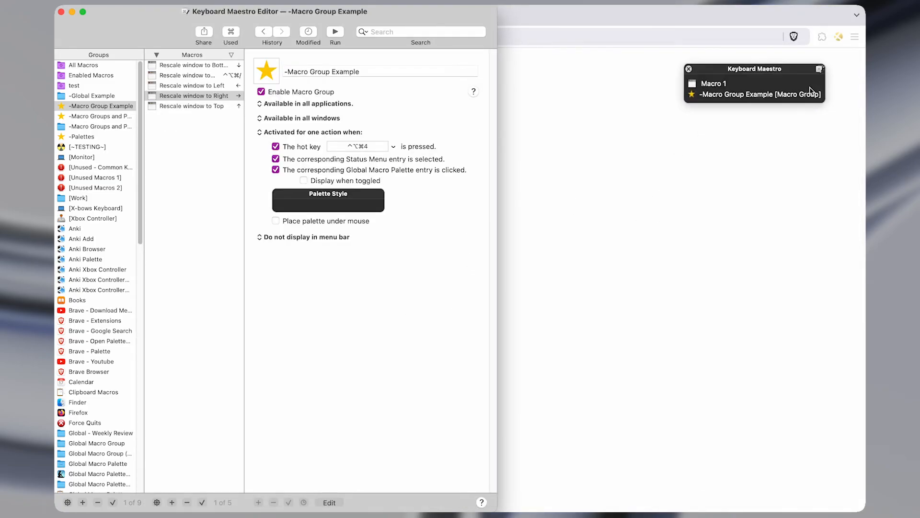
{"action": "left_click", "coordinate": [785, 96]}
{"action": "key", "text": "Right"}
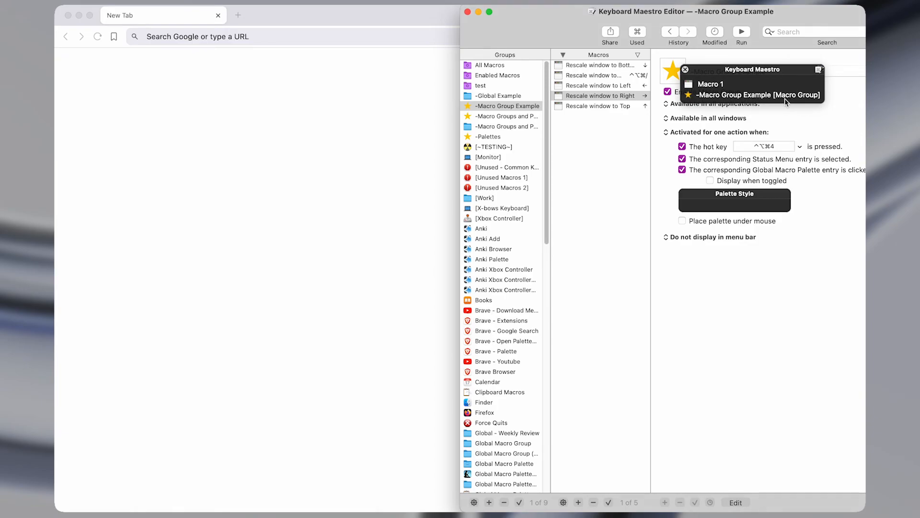
{"action": "left_click", "coordinate": [784, 99]}
{"action": "key", "text": "ctrl+alt+super+slash"}
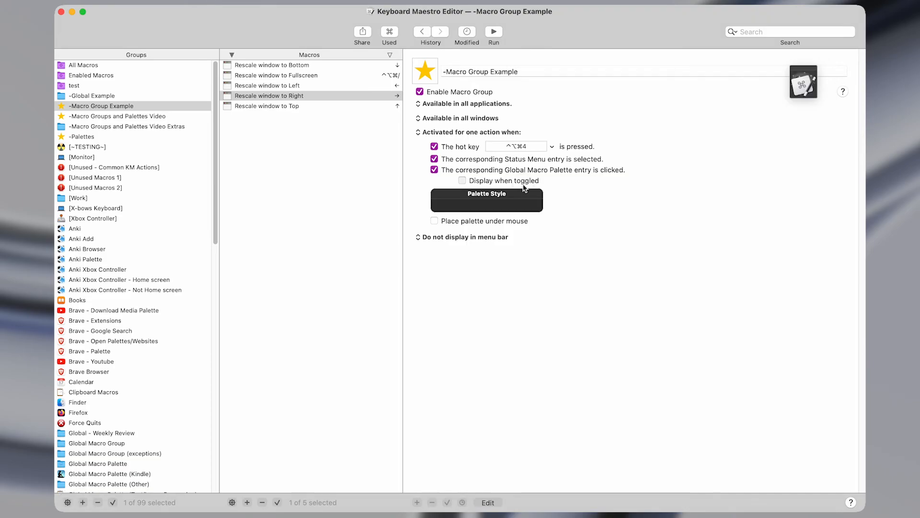
- Enable Display when toggled and activate the group from the Global Macro Palette to rescale the editor window to the bottom half
{"action": "left_click", "coordinate": [462, 180]}
{"action": "left_click", "coordinate": [782, 95]}
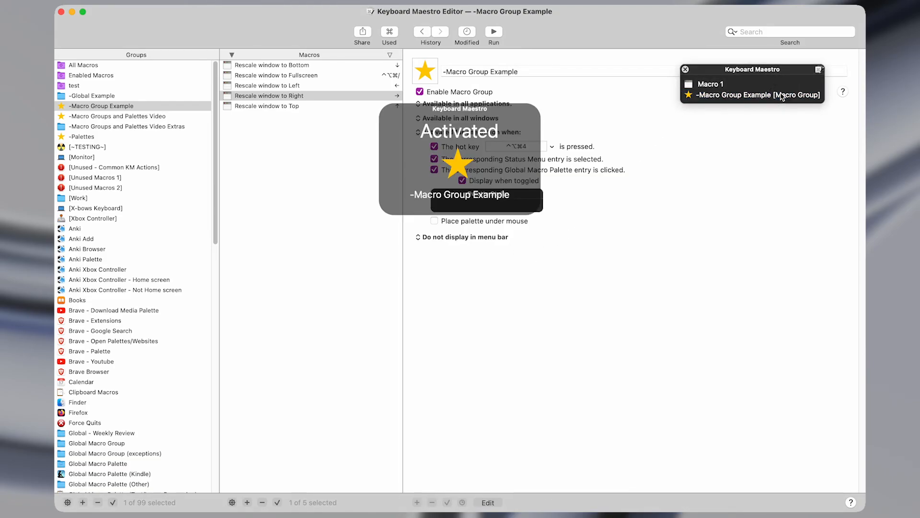
{"action": "mouse_move", "coordinate": [797, 98]}
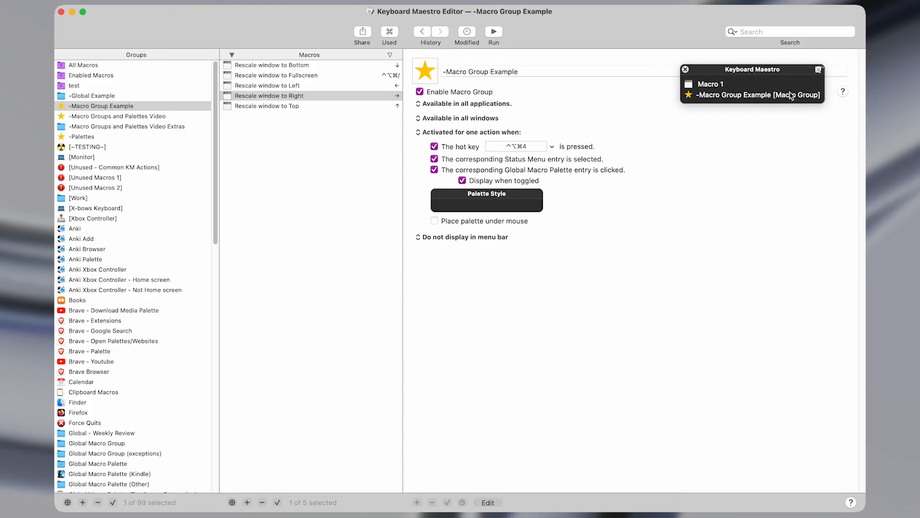
{"action": "left_click", "coordinate": [790, 95]}
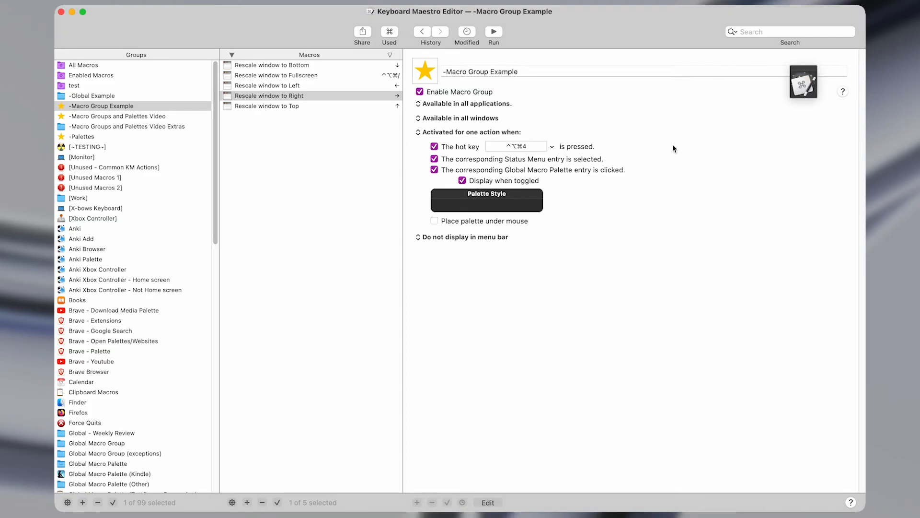
{"action": "key", "text": "Down"}
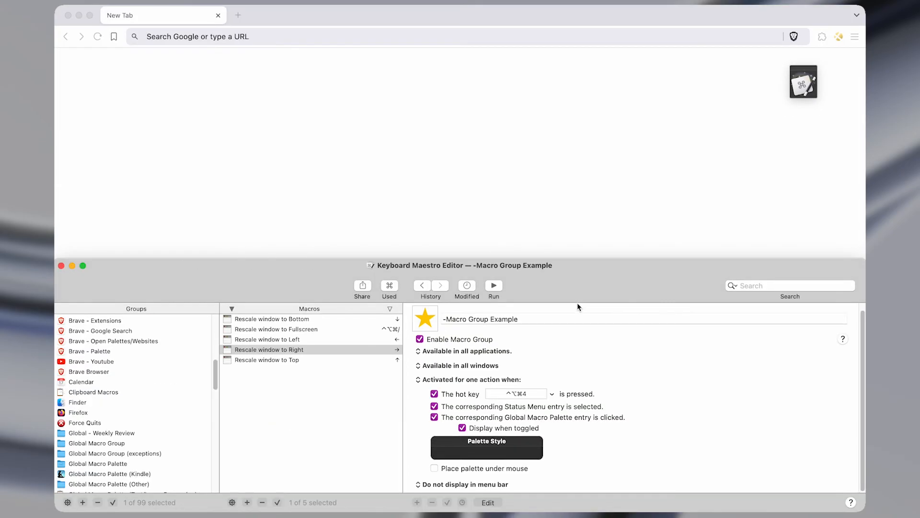
- Activate the group with ⌃⌥⌘4 to rescale the window to the top half, and from the Global Macro Palette to restore fullscreen
{"action": "key", "text": "ctrl+alt+super+4"}
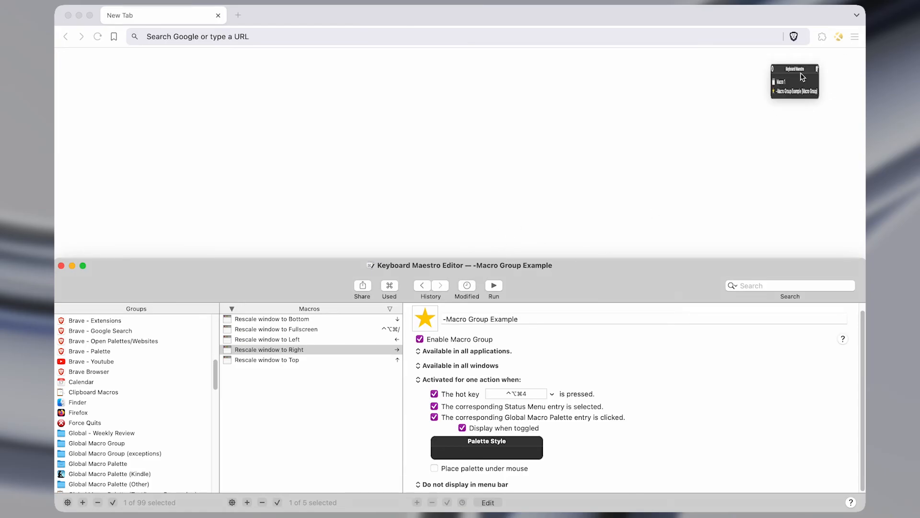
{"action": "key", "text": "Up"}
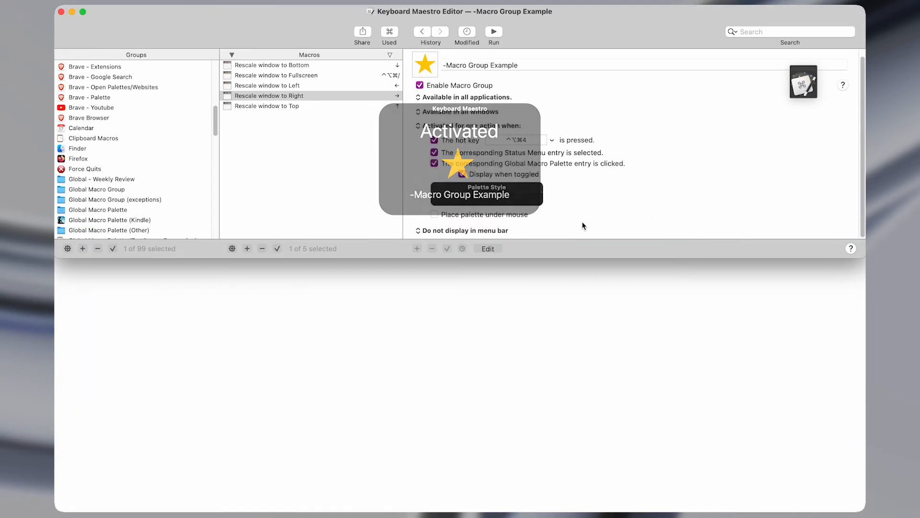
{"action": "left_click", "coordinate": [793, 98]}
{"action": "key", "text": "ctrl+alt+super+slash"}
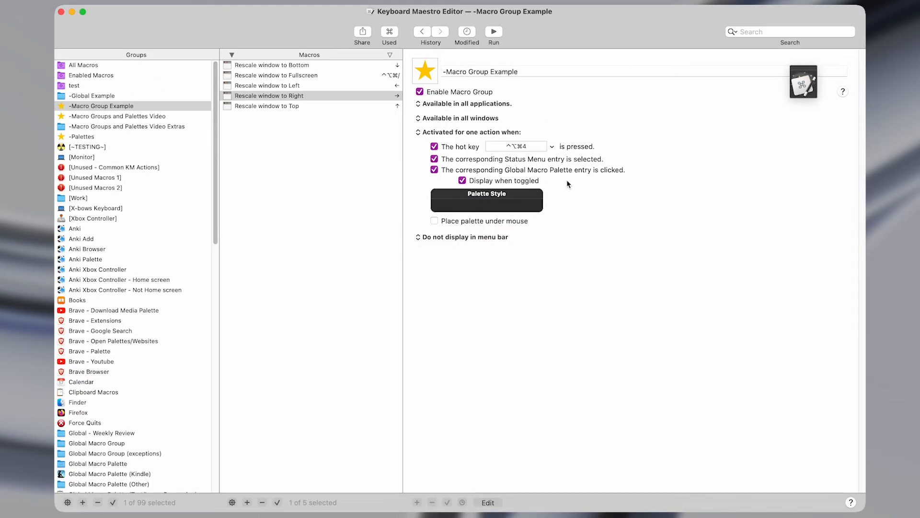
- Disable the group's hot key and Status Menu activation, and check the Status Menu for triggers
{"action": "left_click", "coordinate": [457, 145]}
{"action": "left_click", "coordinate": [478, 161]}
{"action": "mouse_move", "coordinate": [810, 82]}
{"action": "left_click", "coordinate": [658, 2]}
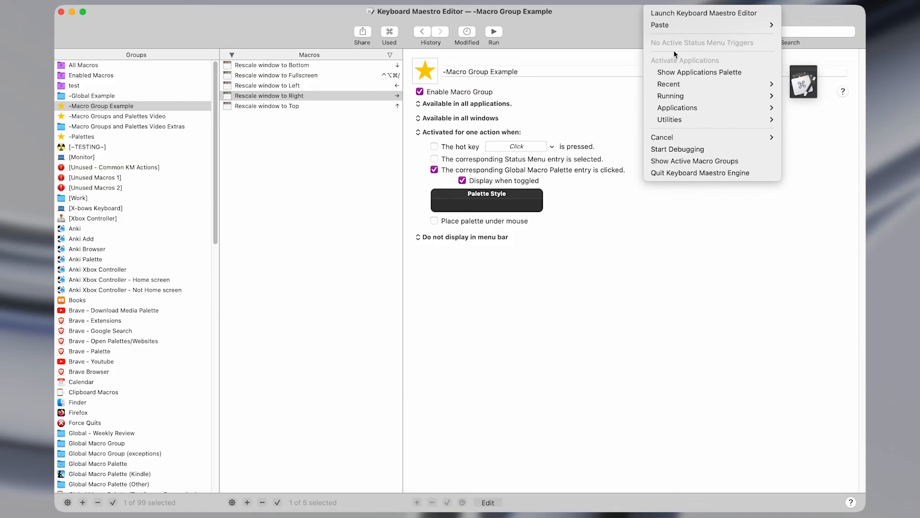
{"action": "left_click", "coordinate": [604, 70]}
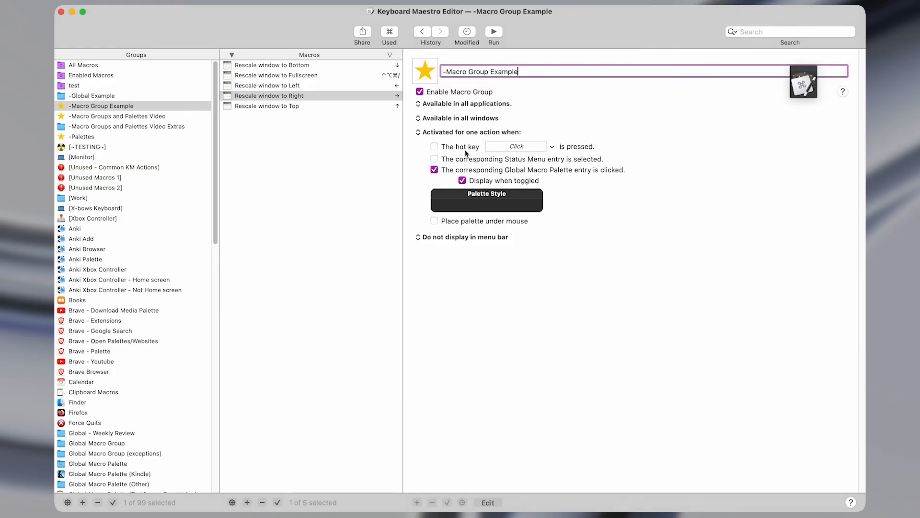
- Set the group's activation hot key to ⌃⌥⌘4 and re-enable activation by its Status Menu entry
{"action": "left_click", "coordinate": [486, 148]}
{"action": "key", "text": "ctrl+alt+super+3"}
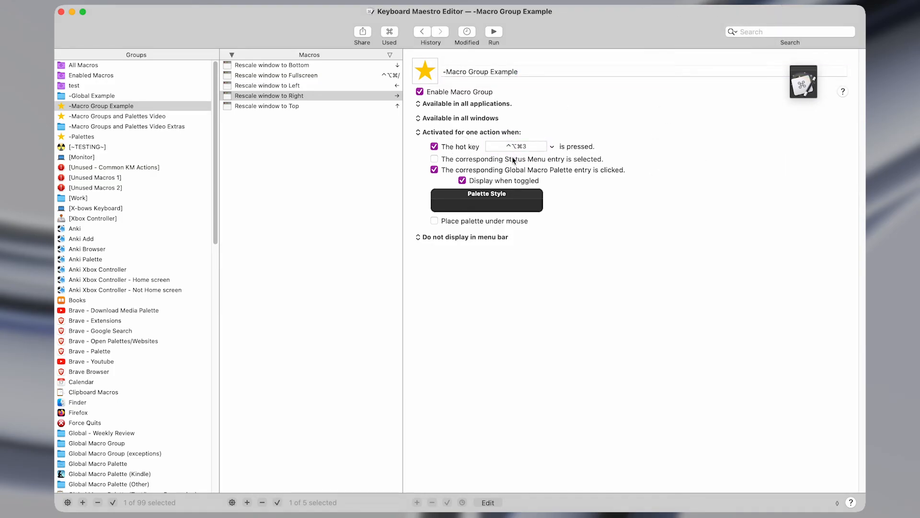
{"action": "left_click", "coordinate": [525, 143]}
{"action": "key", "text": "ctrl+alt+super+4"}
- Set the group's activation mode to "Activated/deactivated when:" and review the list of activation options
{"action": "left_click", "coordinate": [477, 133]}
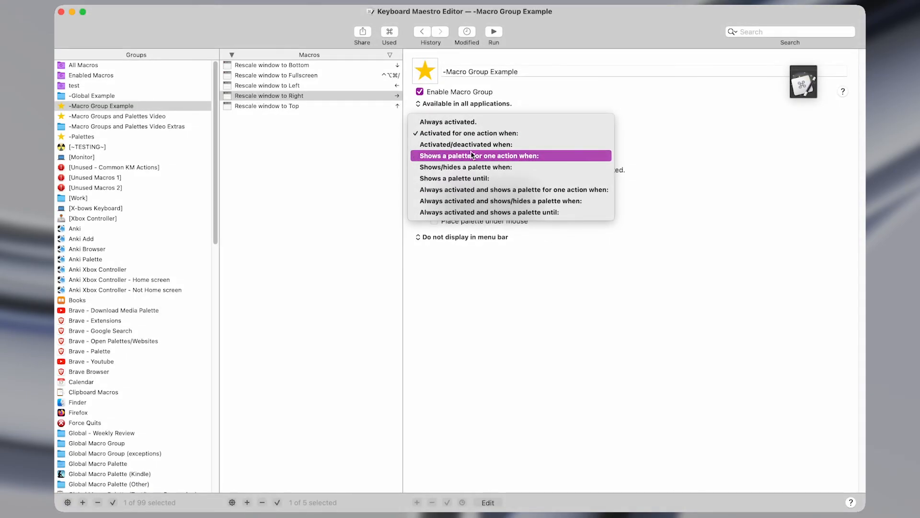
{"action": "left_click", "coordinate": [448, 146]}
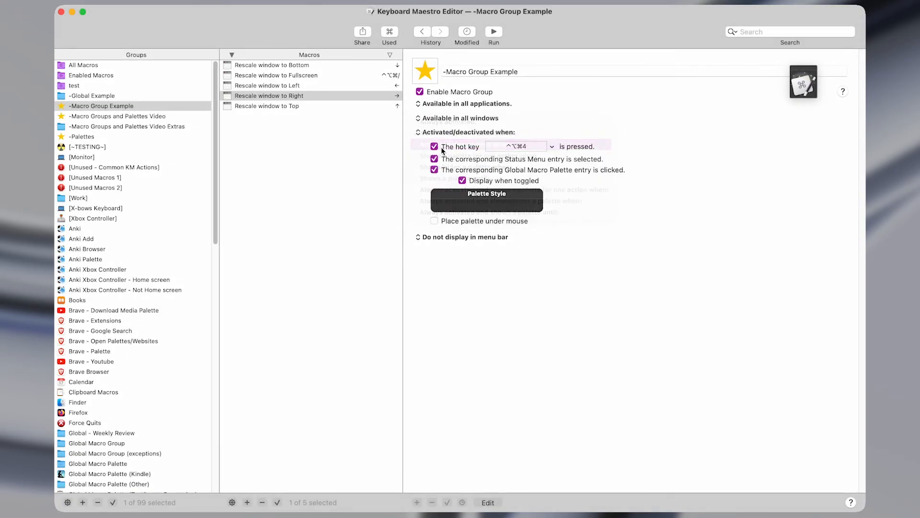
{"action": "left_click", "coordinate": [500, 133]}
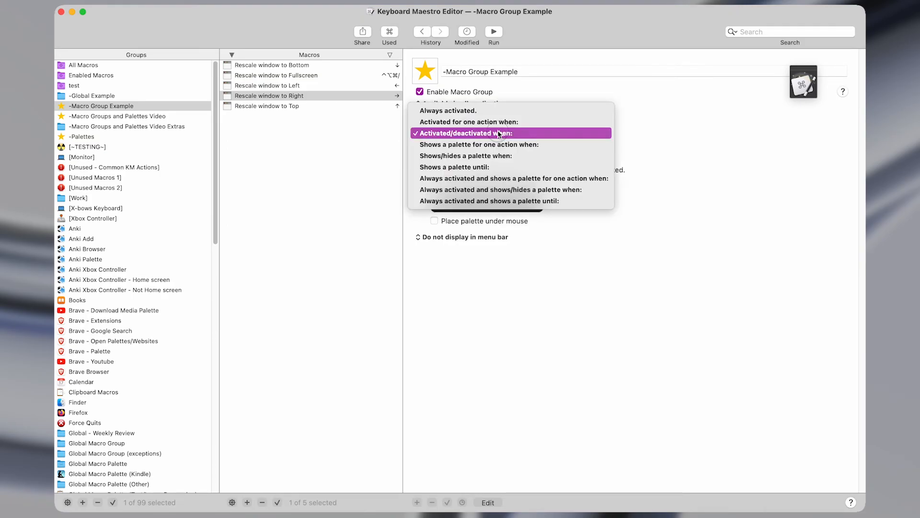
{"action": "left_click", "coordinate": [672, 142]}
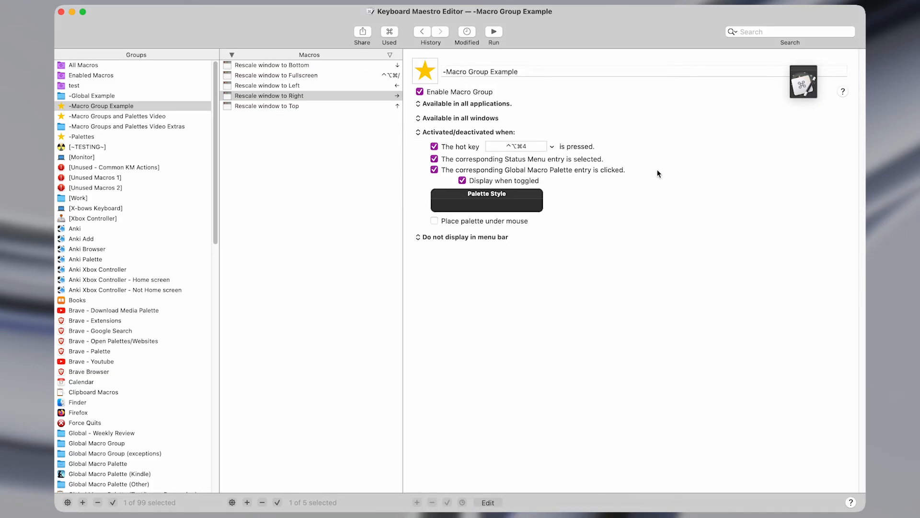
- Activate the group from the Global Macro Palette and rescale the editor window repeatedly to left, right, bottom and top halves, ending in fullscreen
{"action": "key", "text": "ctrl+alt+super+4"}
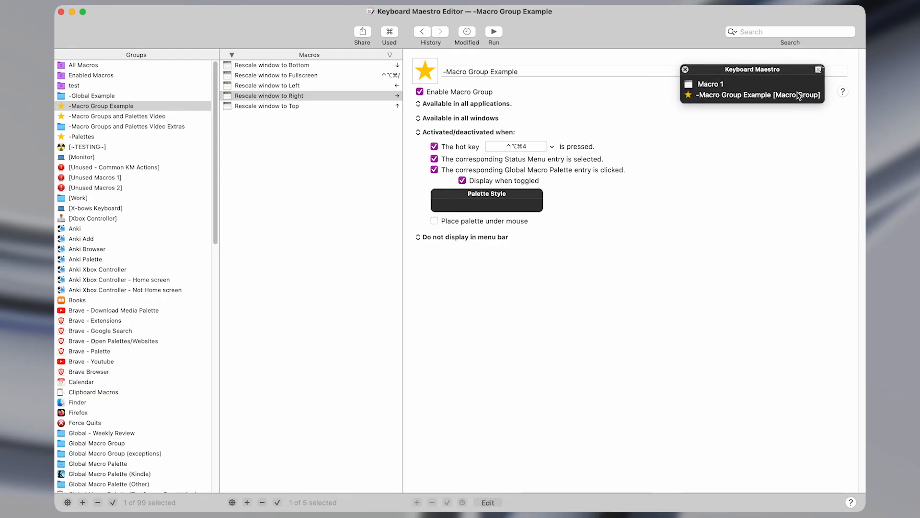
{"action": "left_click", "coordinate": [799, 95]}
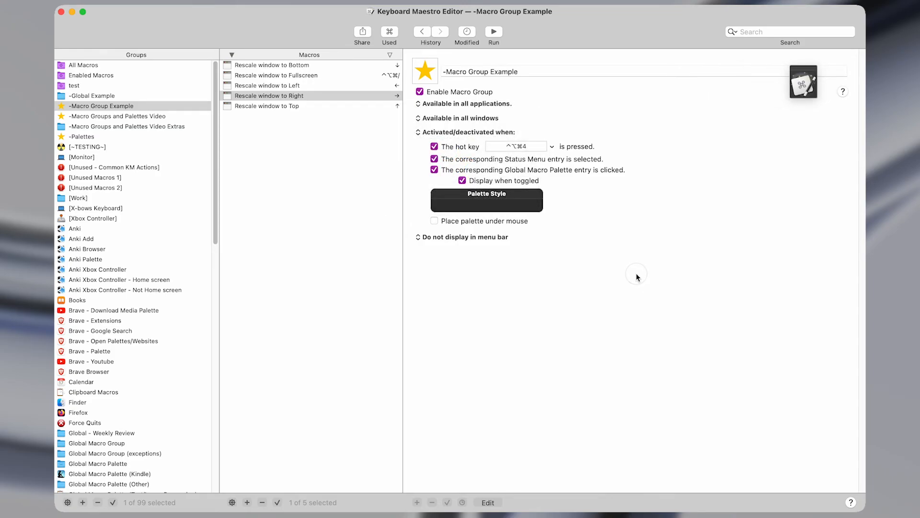
{"action": "key", "text": "Left"}
{"action": "key", "text": "Right"}
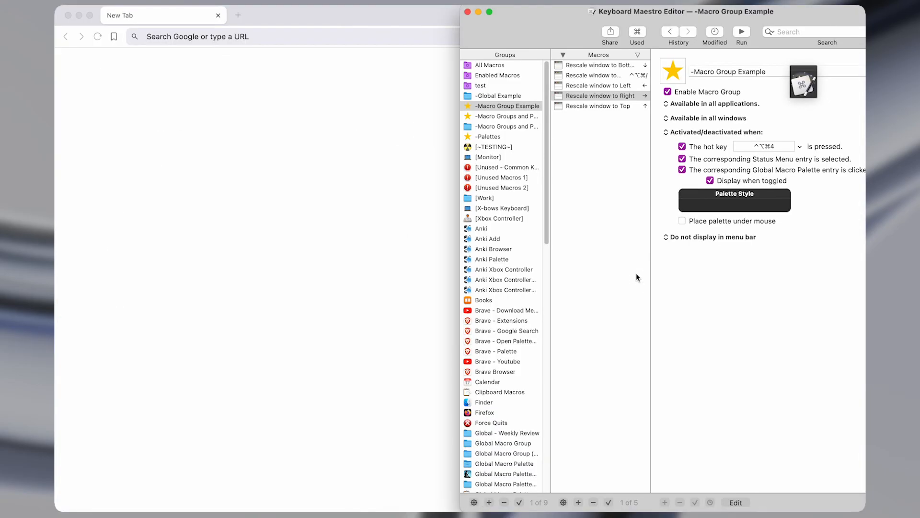
{"action": "key", "text": "Down"}
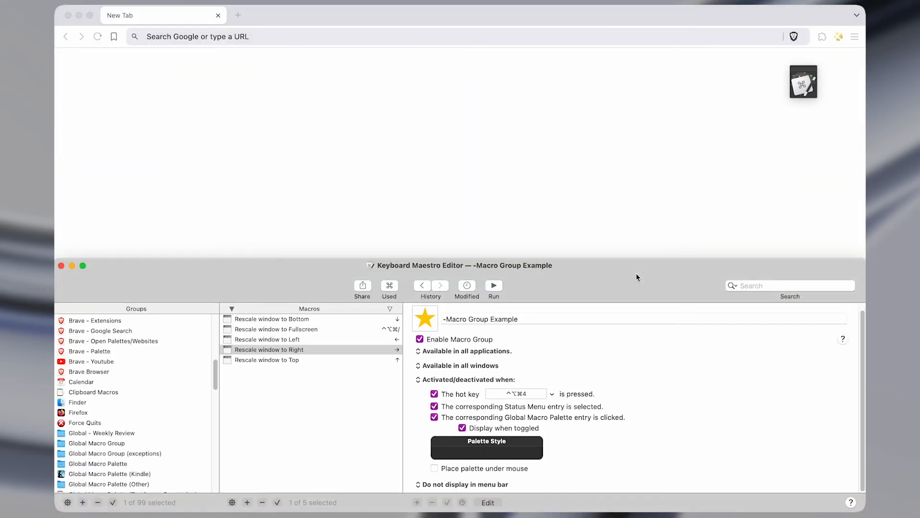
{"action": "key", "text": "Up"}
{"action": "key", "text": "Left"}
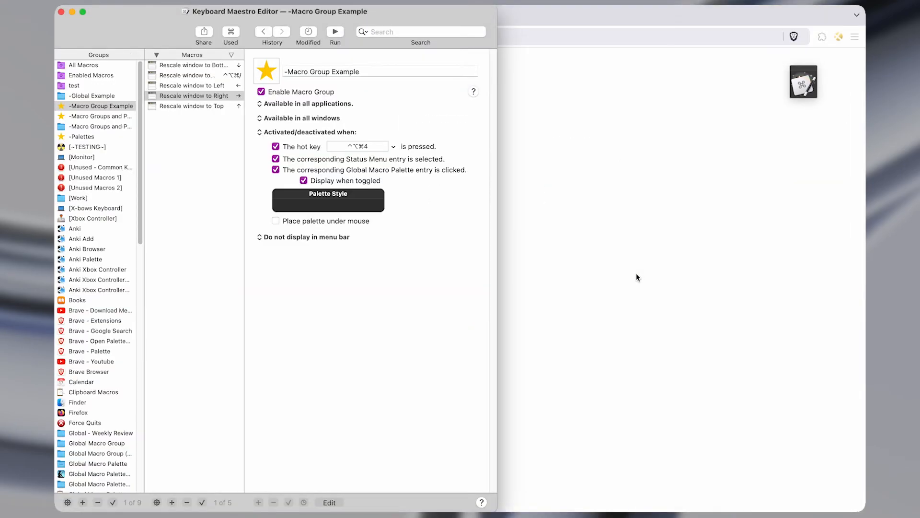
{"action": "key", "text": "Right"}
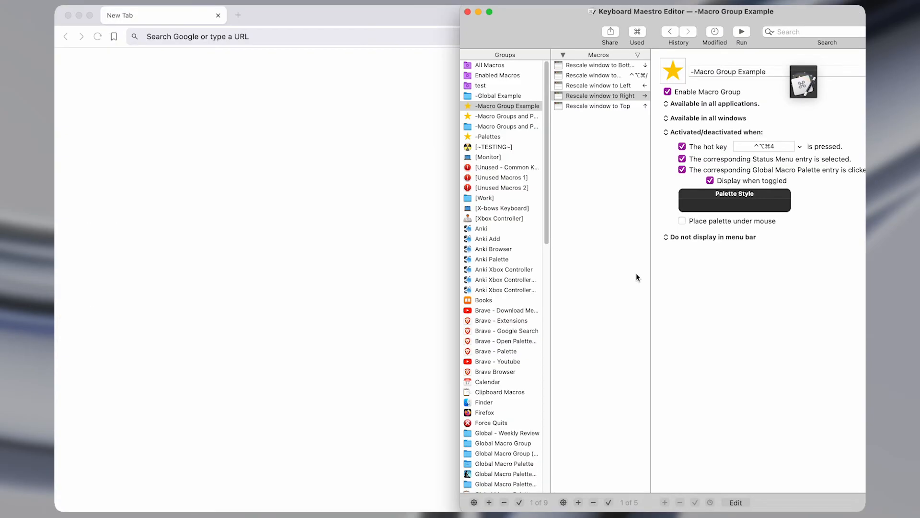
{"action": "key", "text": "ctrl+alt+super+slash"}
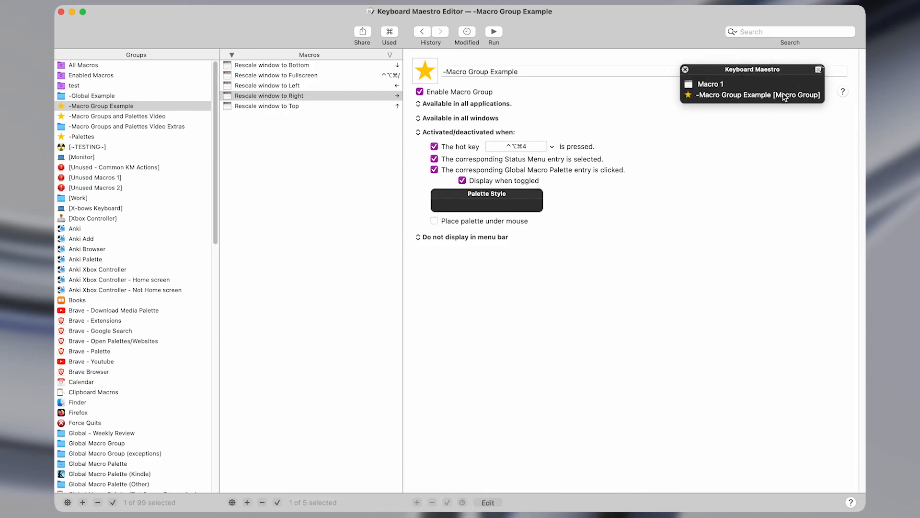
- Deactivate the group from the Global Macro Palette and try its fullscreen hot key ⌃⌥⌘/ repeatedly
{"action": "left_click", "coordinate": [785, 96]}
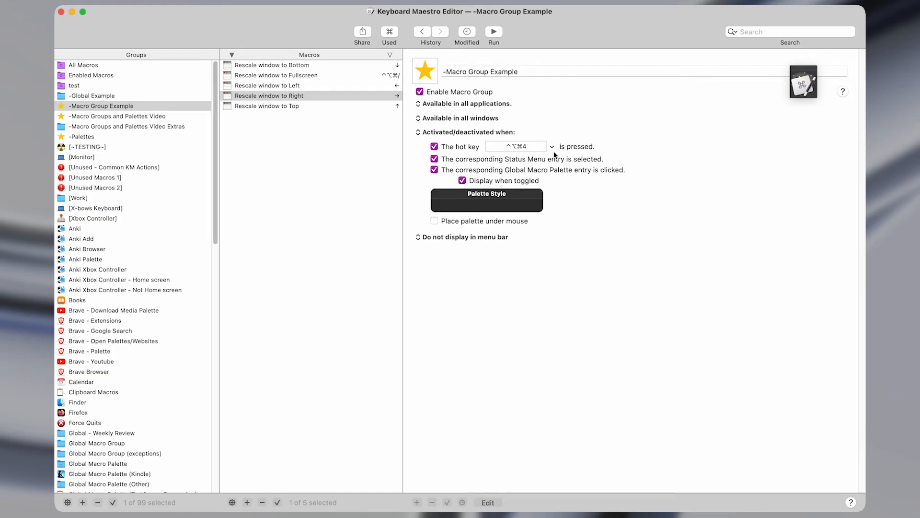
{"action": "key", "text": "ctrl+alt+super+slash"}
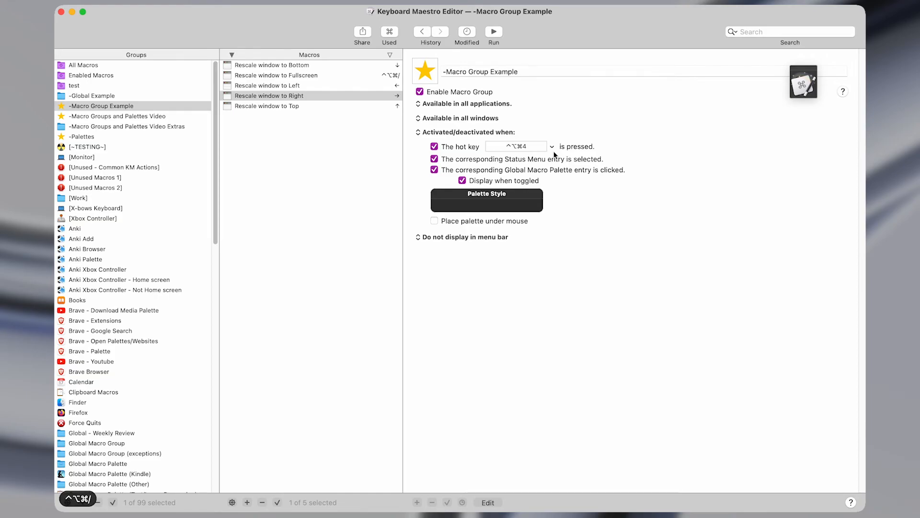
{"action": "key", "text": "ctrl+alt+super+slash"}
{"action": "key", "text": "ctrl+alt+super+slash"}
{"action": "key", "text": "ctrl+alt+super+slash"}
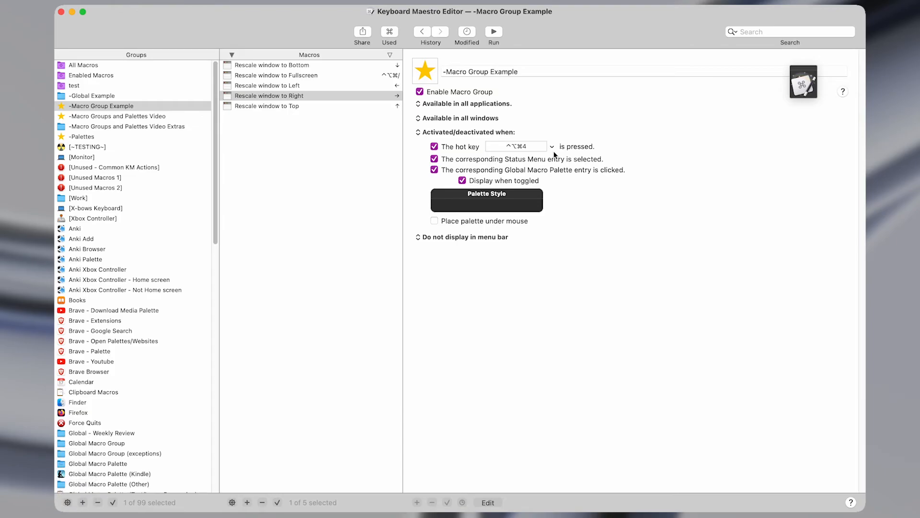
- Activate the -Macro Group Example group with its hot key ⌃⌥⌘4
{"action": "key", "text": "ctrl+alt+super+5"}
{"action": "key", "text": "ctrl+alt+super+4"}
{"action": "key", "text": "ctrl+alt+super+5"}
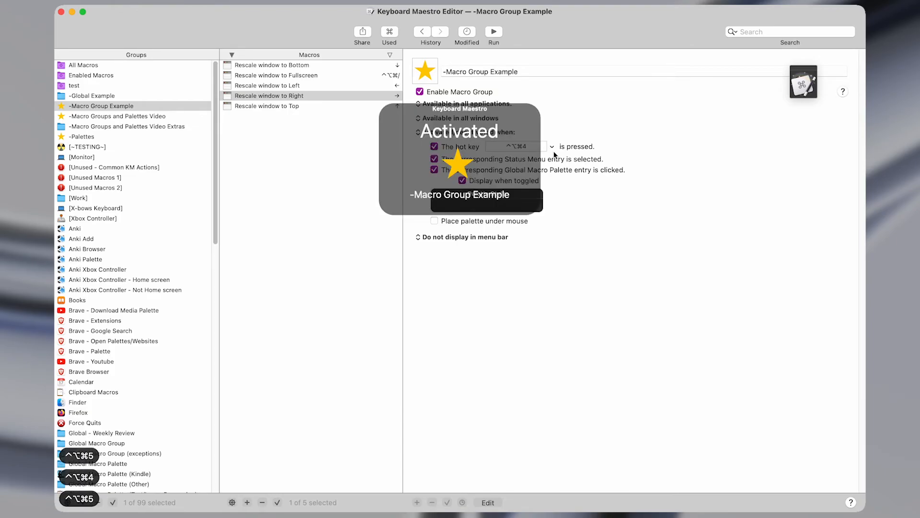
- Toggle the -Macro Group Example group repeatedly with its hot key ⌃⌥⌘4 and try its left and right rescale hot keys
{"action": "key", "text": "ctrl+alt+super+4"}
{"action": "key", "text": "ctrl+alt+super+4"}
{"action": "key", "text": "ctrl+alt+super+4"}
{"action": "key", "text": "ctrl+alt+super+4"}
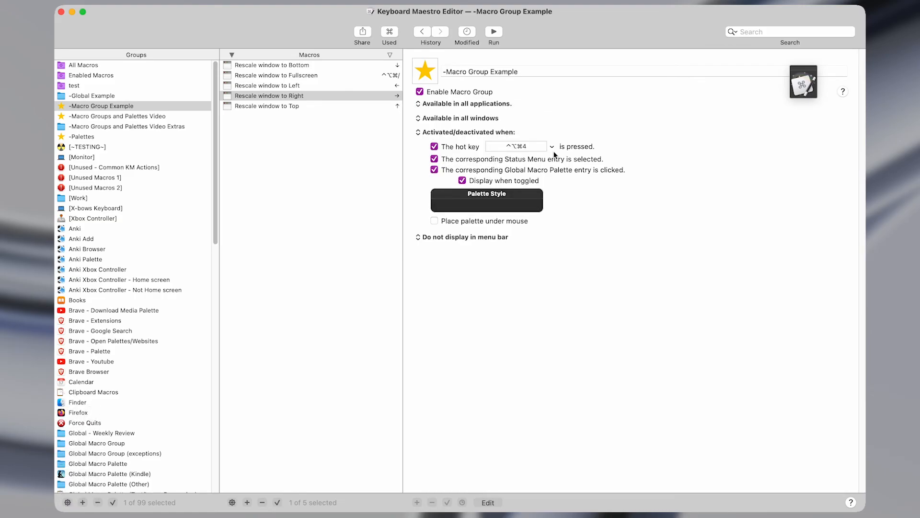
{"action": "key", "text": "Left"}
{"action": "key", "text": "Right"}
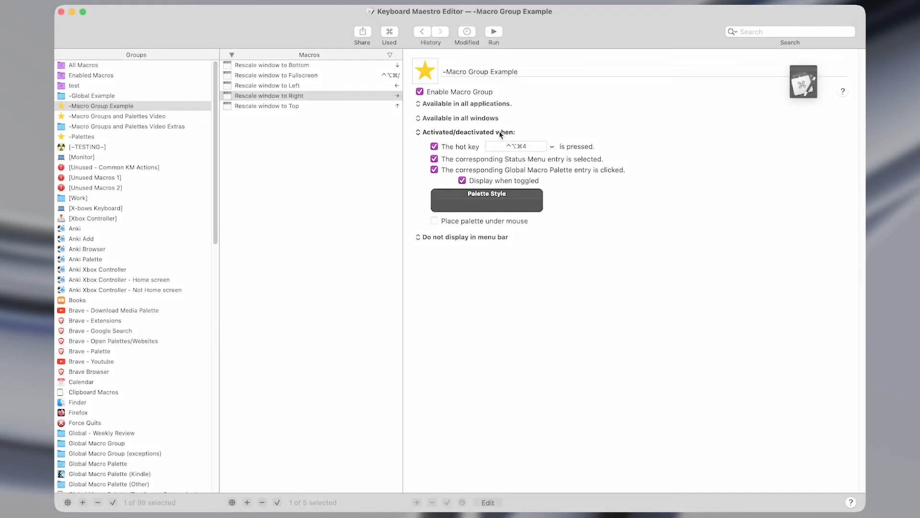
- Set the group's activation mode to "Shows a palette for one action when:" and test it by rescaling the editor window to the right half
{"action": "left_click", "coordinate": [500, 134]}
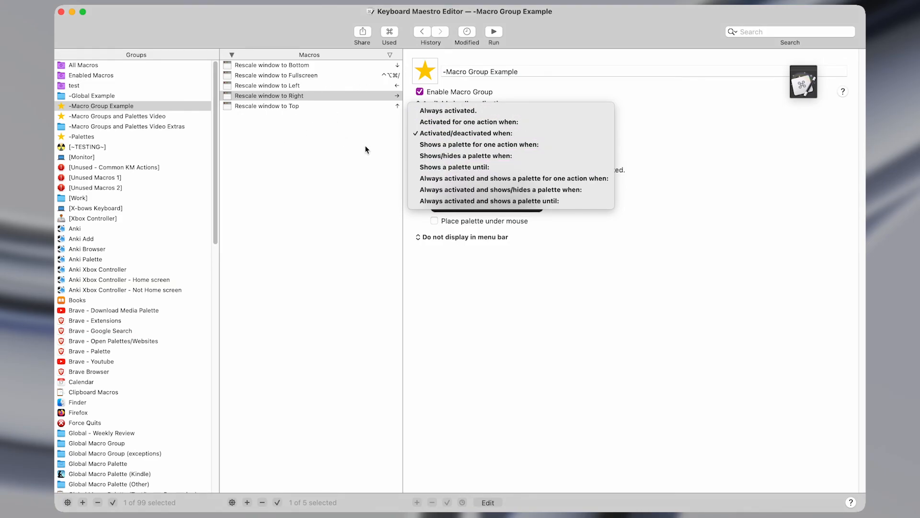
{"action": "left_click", "coordinate": [436, 145]}
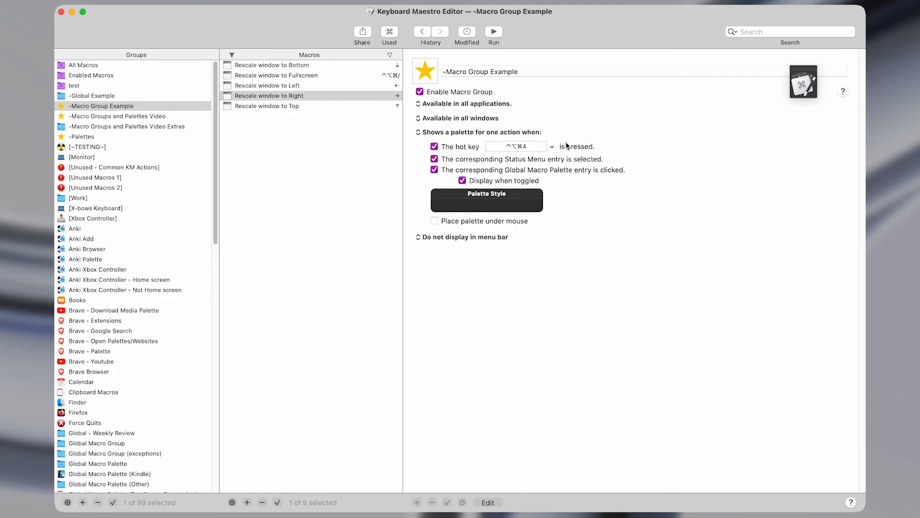
{"action": "key", "text": "ctrl+alt+super+4"}
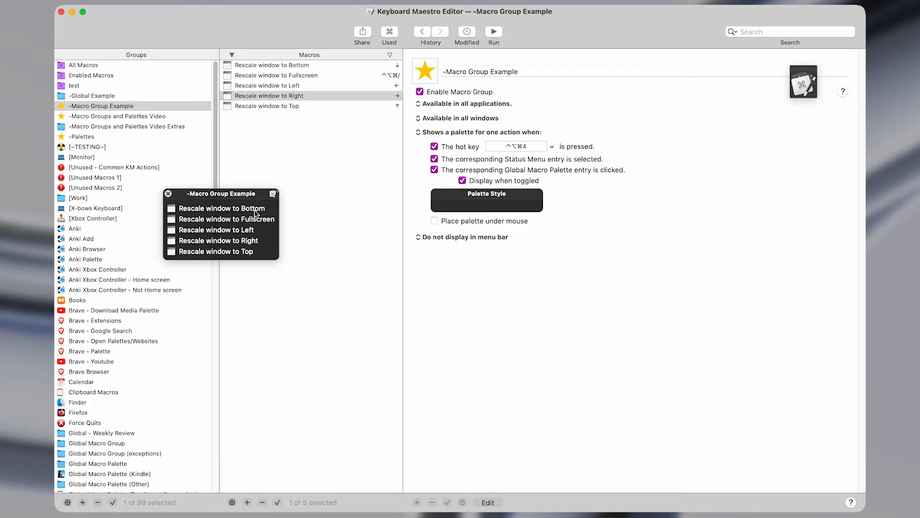
{"action": "key", "text": "Right"}
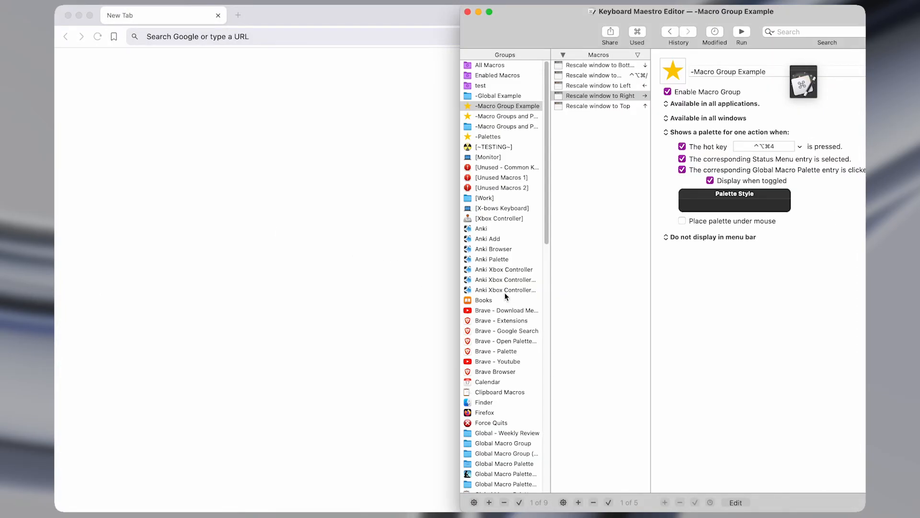
- Try the fullscreen hot key ⌃⌥⌘/ repeatedly, and rescale the window to fullscreen from the group's palette via the Global Macro Palette
{"action": "key", "text": "ctrl+alt+super+slash"}
{"action": "key", "text": "ctrl+alt+super+slash"}
{"action": "key", "text": "ctrl+alt+super+slash"}
{"action": "key", "text": "ctrl+alt+super+slash"}
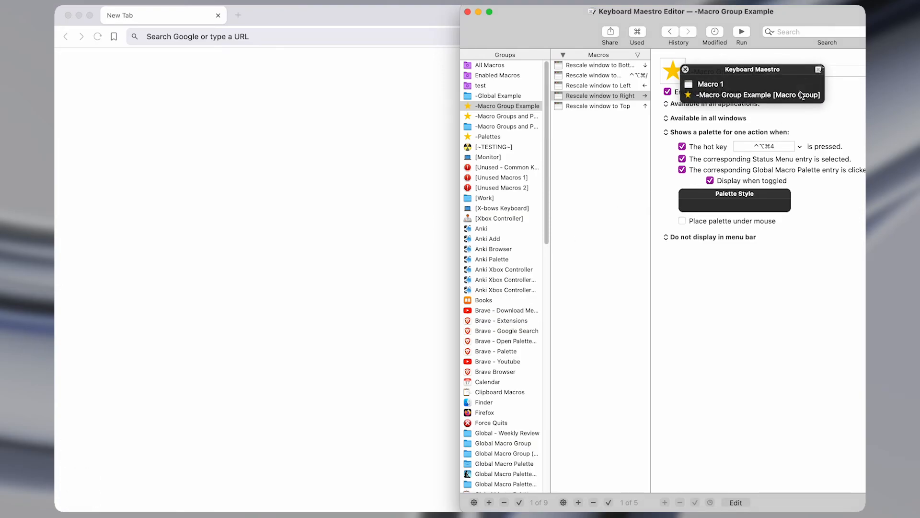
{"action": "left_click", "coordinate": [799, 96]}
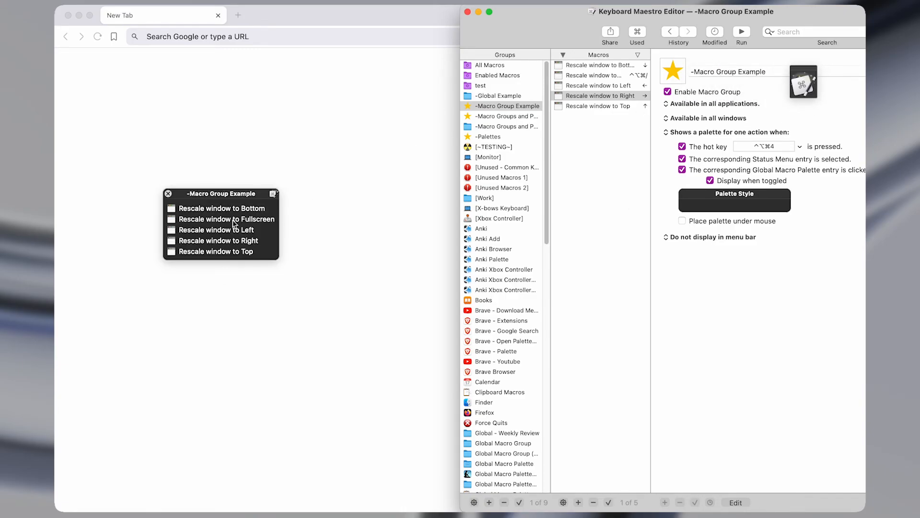
{"action": "left_click", "coordinate": [265, 220]}
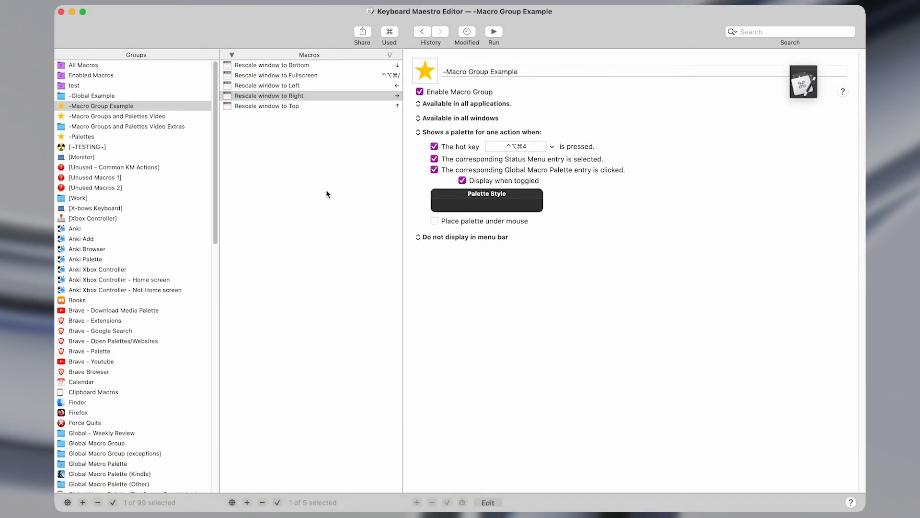
- Enable the Trigger option in the group's palette style and close the Theme Editor
{"action": "left_click", "coordinate": [437, 208]}
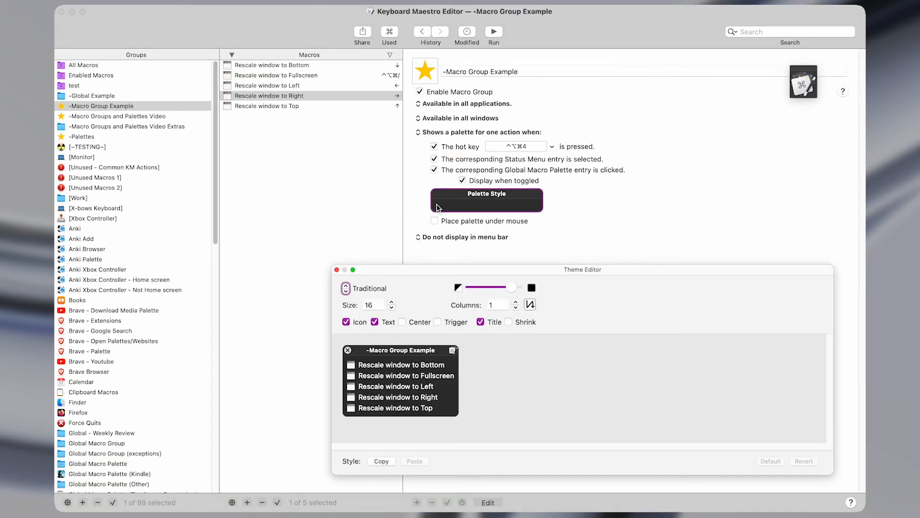
{"action": "left_click", "coordinate": [438, 322]}
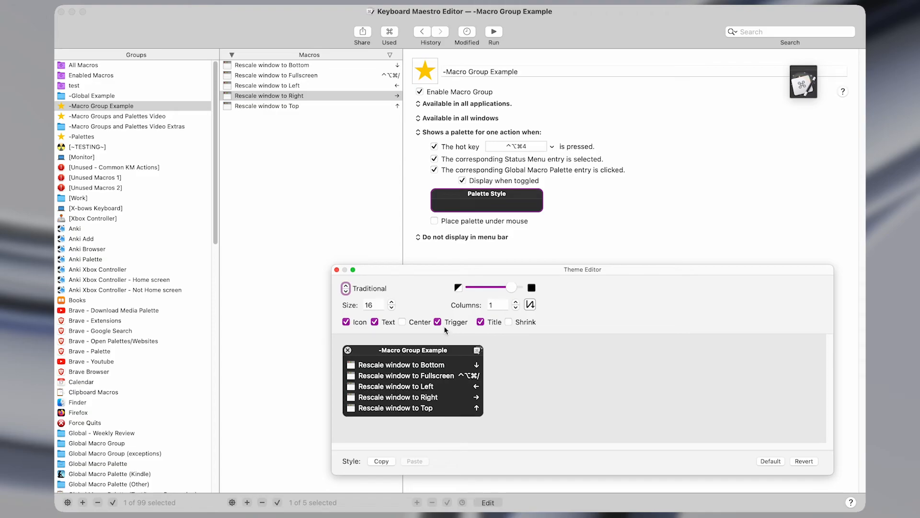
{"action": "left_click", "coordinate": [337, 270]}
- Rescale the editor window to the right half and back to fullscreen from the group's palette, summoned by hot key and by Global Macro Palette
{"action": "key", "text": "ctrl+alt+super+4"}
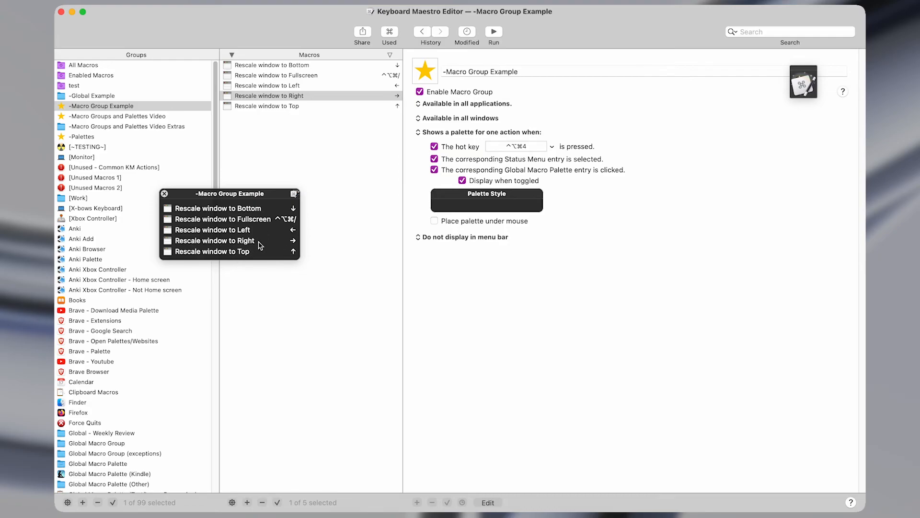
{"action": "left_click", "coordinate": [286, 242]}
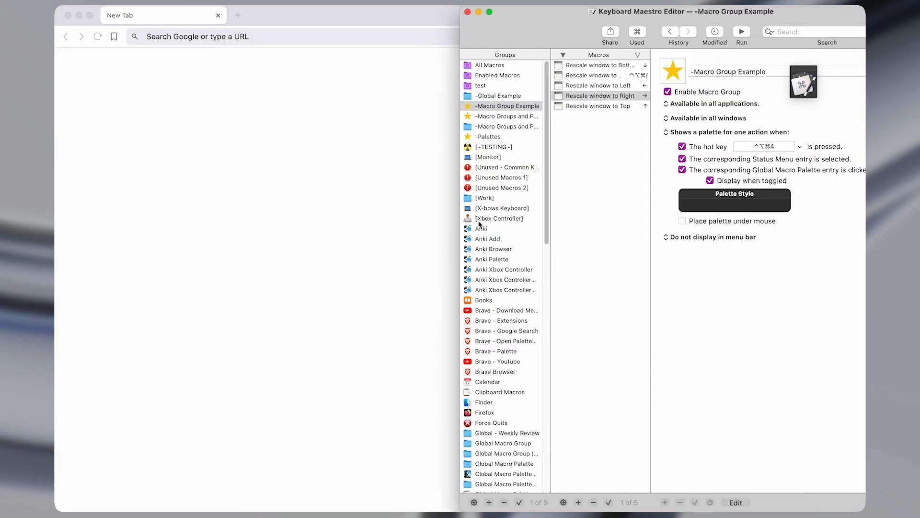
{"action": "mouse_move", "coordinate": [807, 80]}
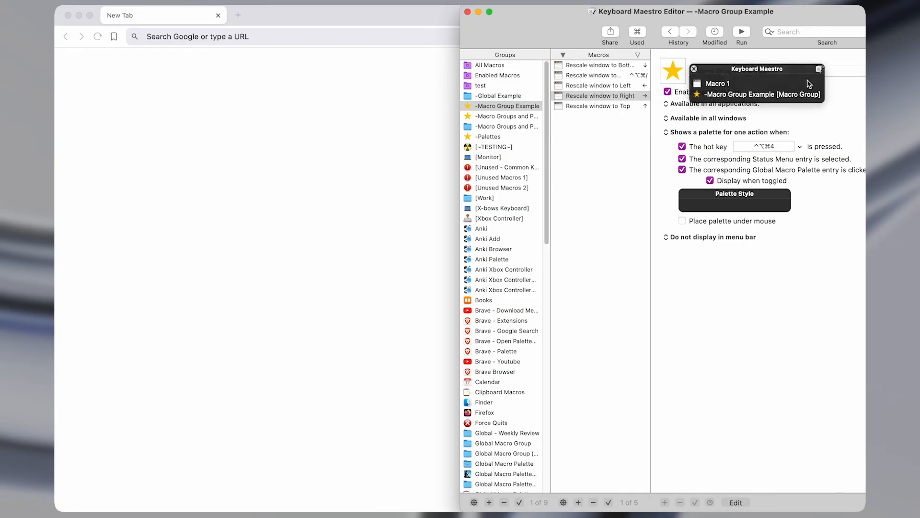
{"action": "left_click", "coordinate": [789, 96]}
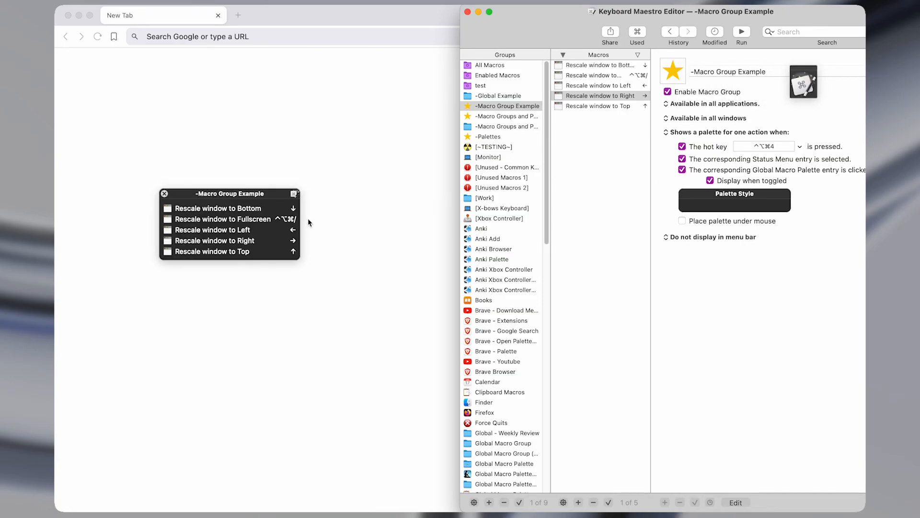
{"action": "left_click", "coordinate": [282, 220]}
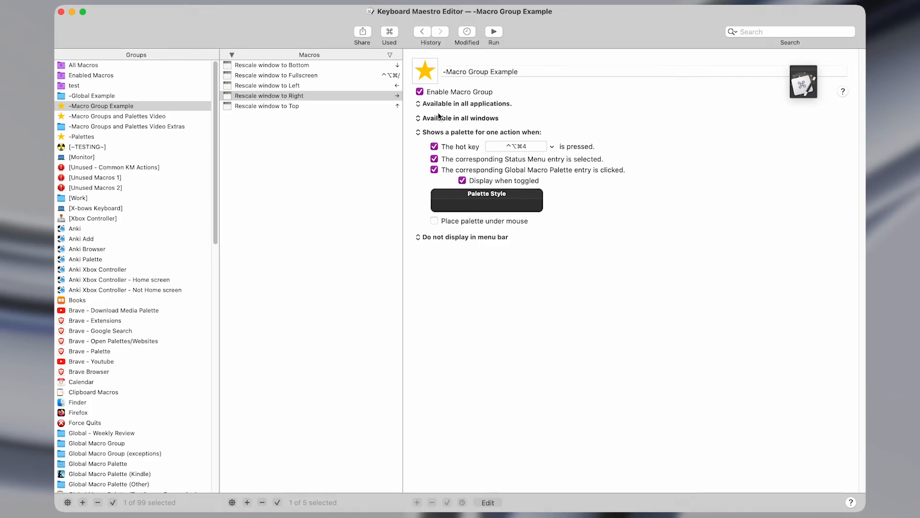
- Check the Rescale window to Right macro, and show and dismiss the group's palette from the Global Macro Palette and with its hot key
{"action": "left_click", "coordinate": [384, 96]}
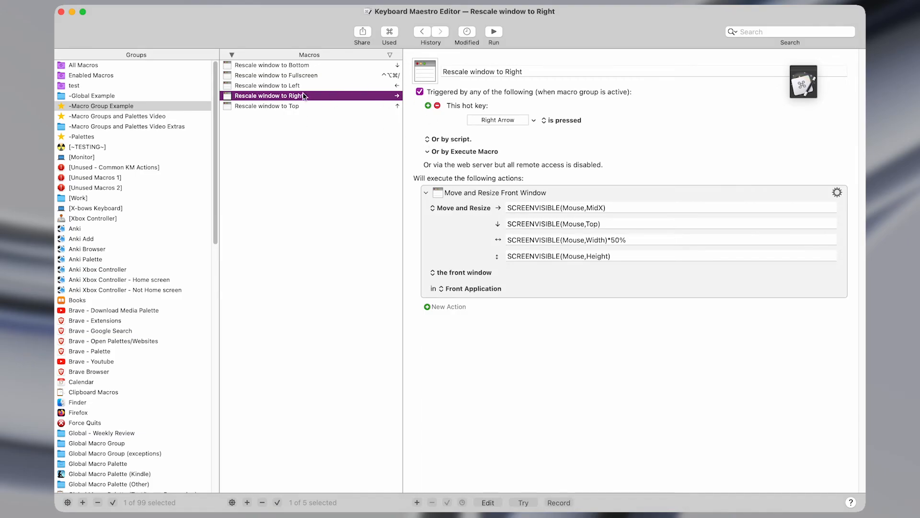
{"action": "left_click", "coordinate": [196, 107]}
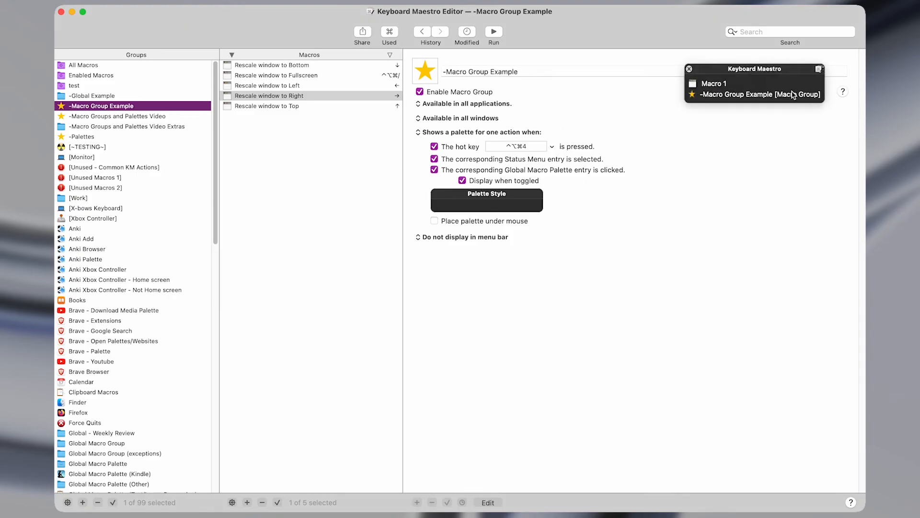
{"action": "left_click", "coordinate": [793, 93]}
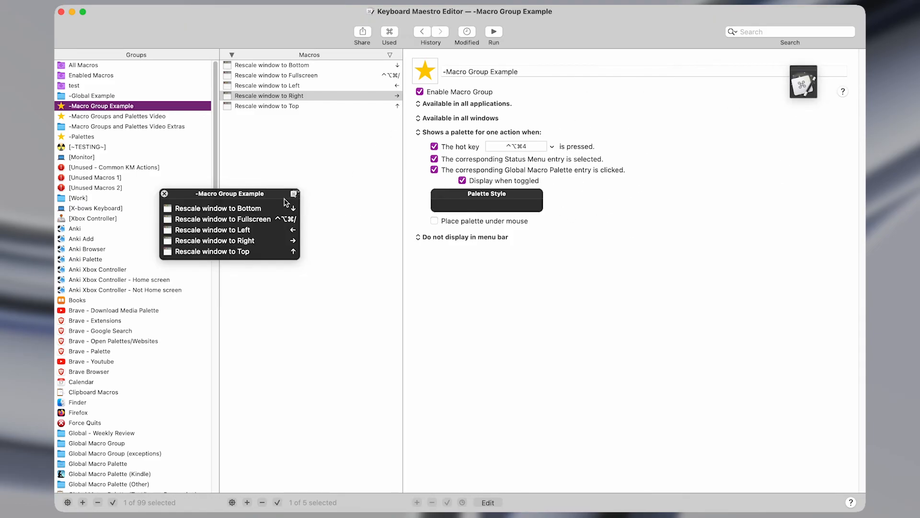
{"action": "key", "text": "Escape"}
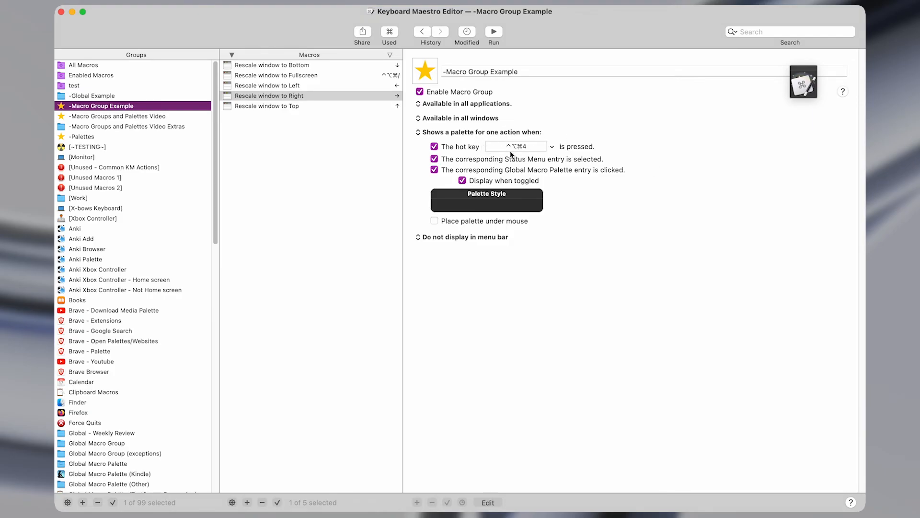
{"action": "key", "text": "ctrl+alt+super+4"}
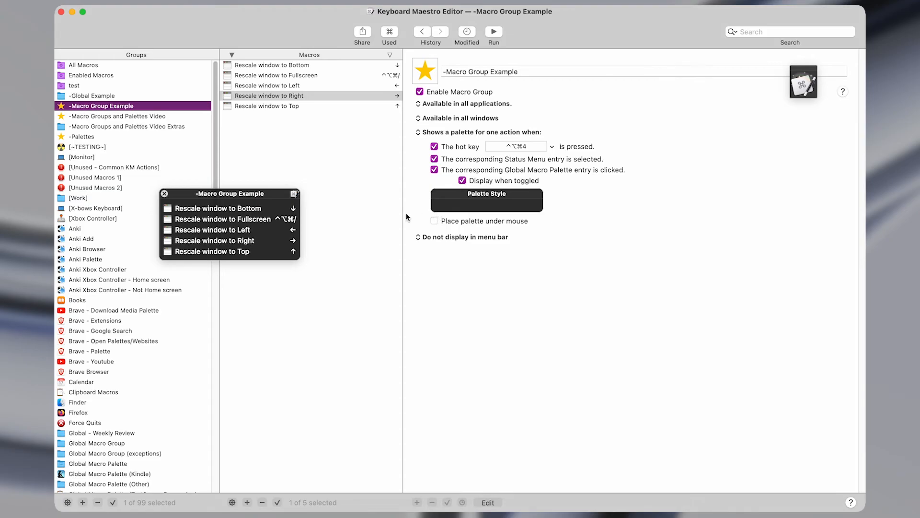
{"action": "key", "text": "Escape"}
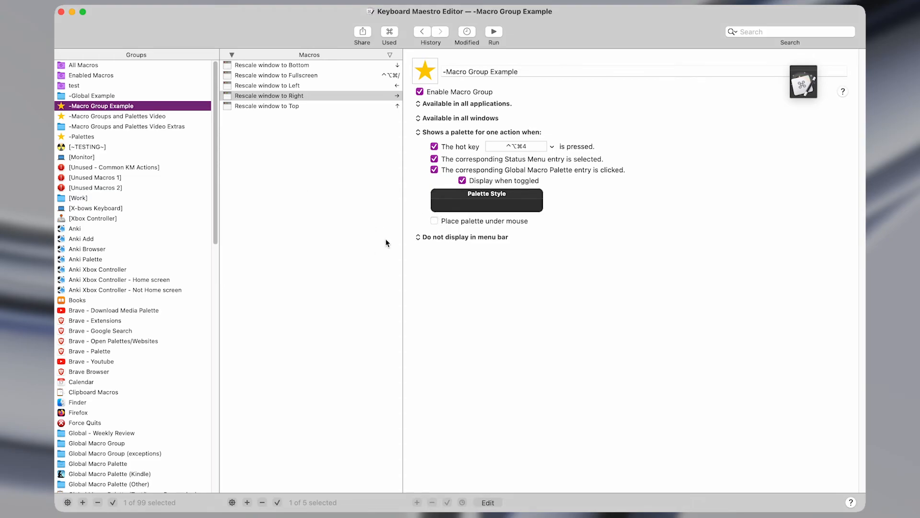
- Enable "Place palette under mouse" and toggle the group's palette with ⌃⌥⌘4 at different pointer locations
{"action": "left_click", "coordinate": [434, 222]}
{"action": "key", "text": "ctrl+alt+super+4"}
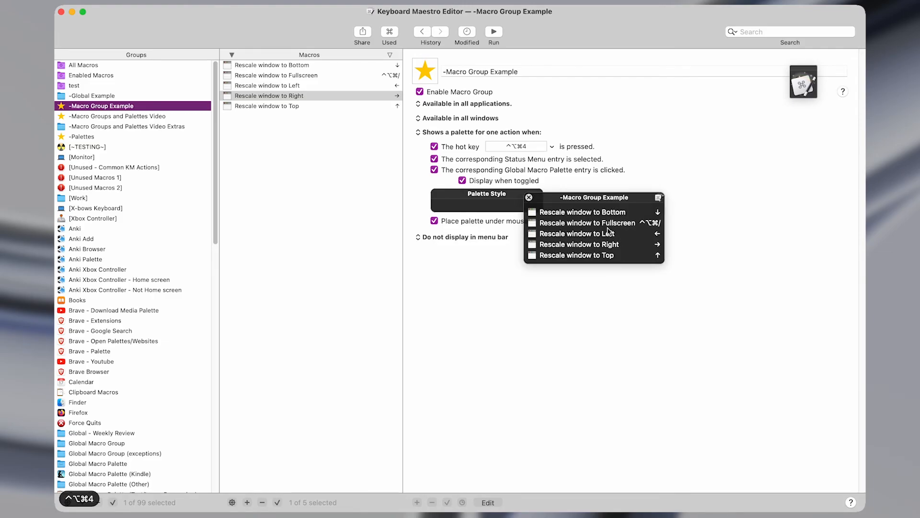
{"action": "key", "text": "ctrl+alt+super+4"}
{"action": "key", "text": "ctrl+alt+super+4"}
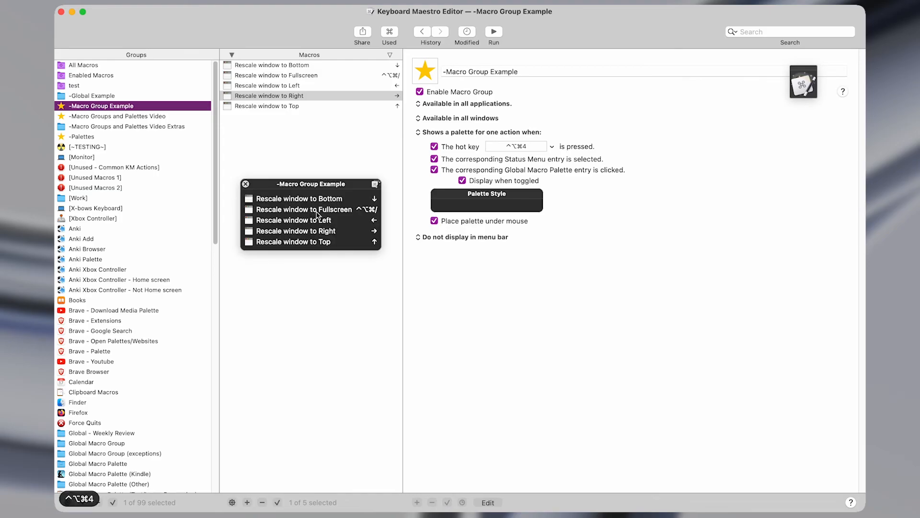
{"action": "key", "text": "ctrl+alt+super+4"}
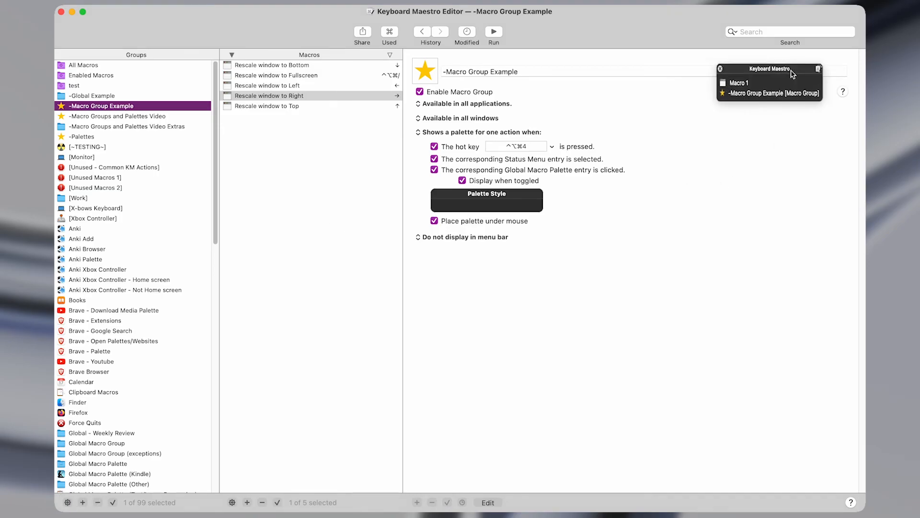
- Summon the group's palette from the Global Macro Palette and by hot key to rescale the window to bottom, top and fullscreen
{"action": "left_click", "coordinate": [760, 96]}
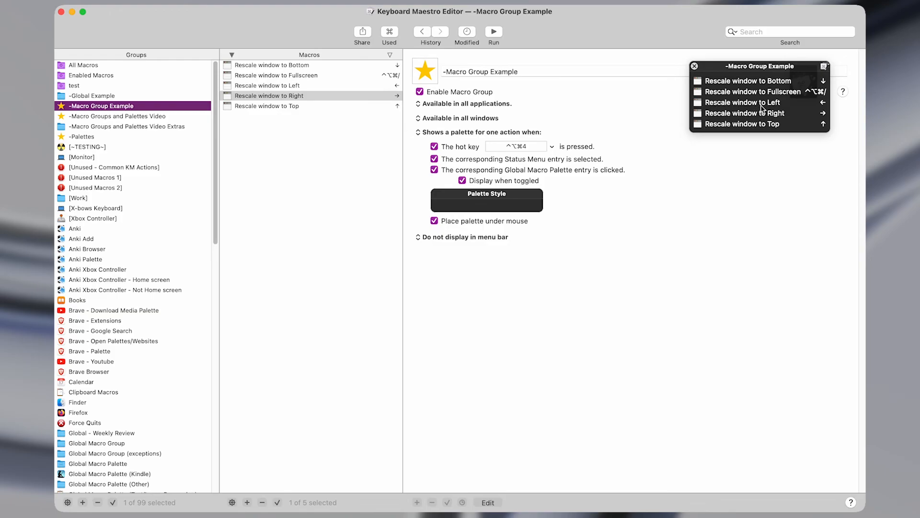
{"action": "left_click", "coordinate": [766, 83]}
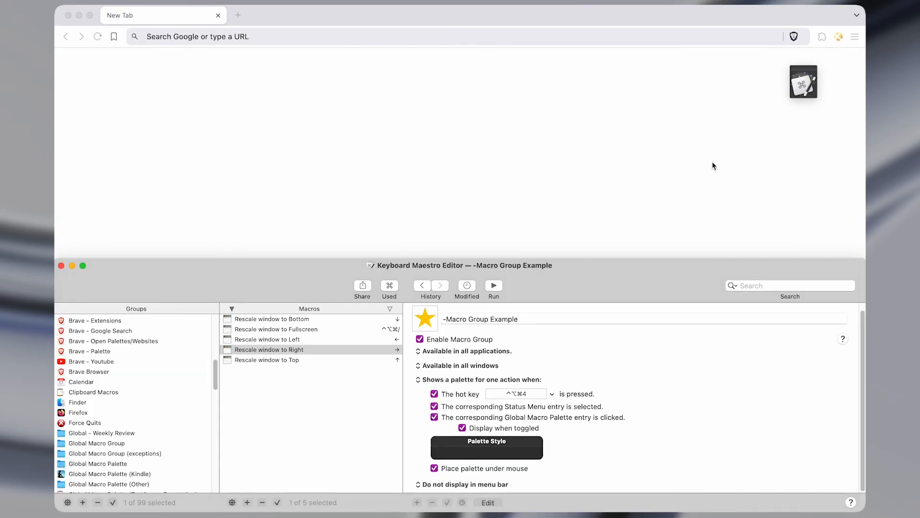
{"action": "key", "text": "ctrl+alt+super+4"}
{"action": "key", "text": "Up"}
{"action": "key", "text": "ctrl+alt+super+slash"}
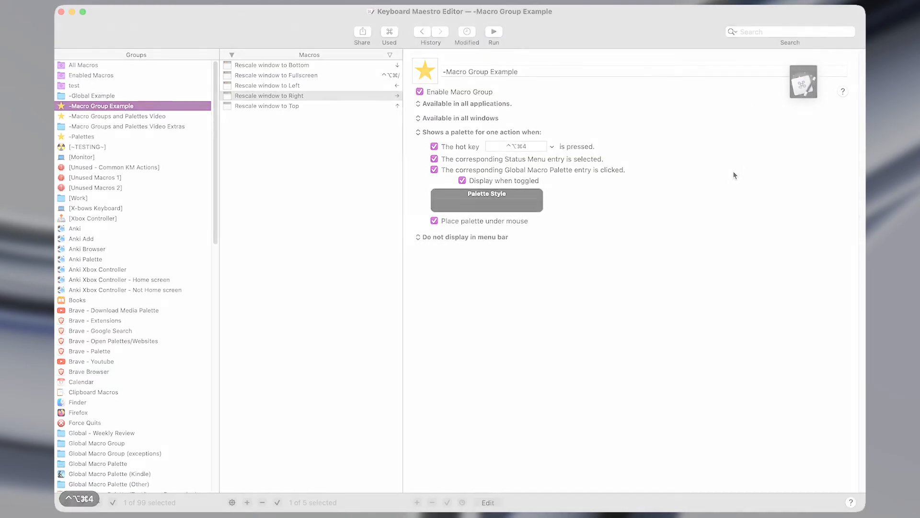
- Set the group's activation mode to "Shows/hides a palette when:", show the palette with ⌃⌥⌘4 and move it below the Global Macro Palette icon
{"action": "left_click", "coordinate": [474, 132]}
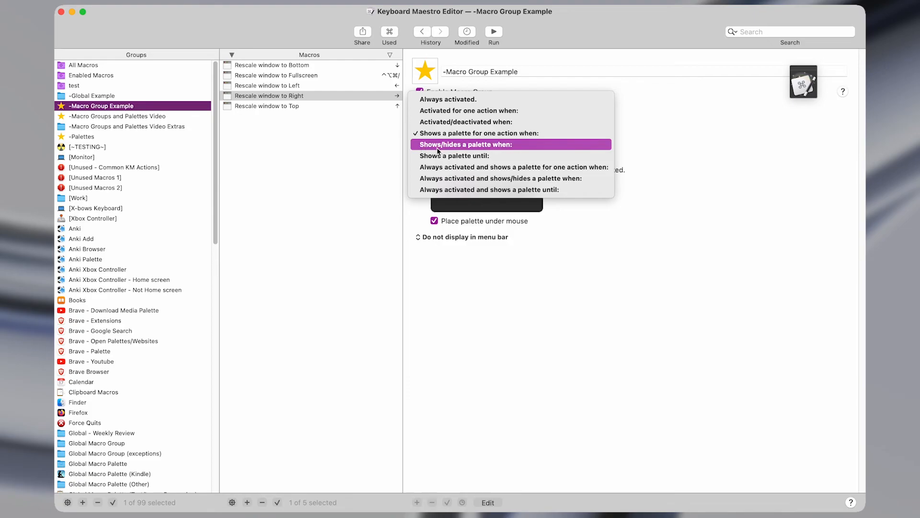
{"action": "left_click", "coordinate": [482, 144]}
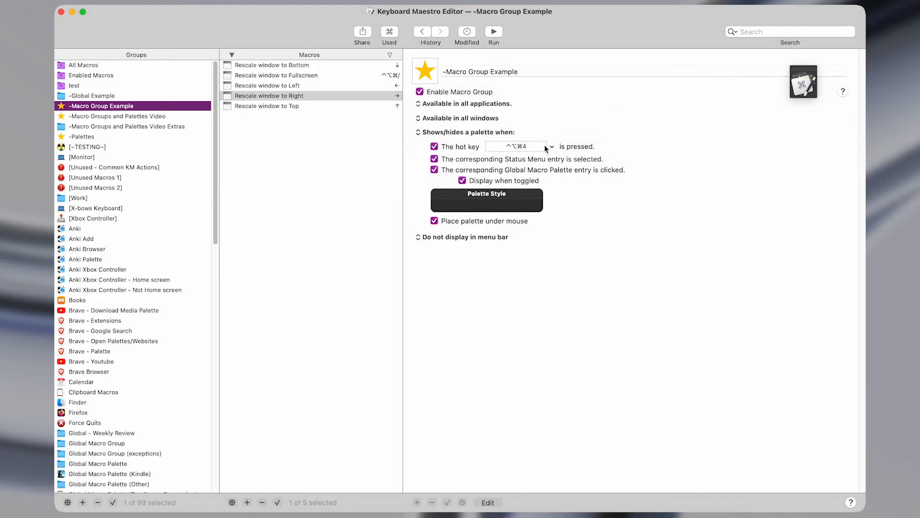
{"action": "key", "text": "ctrl+alt+super+4"}
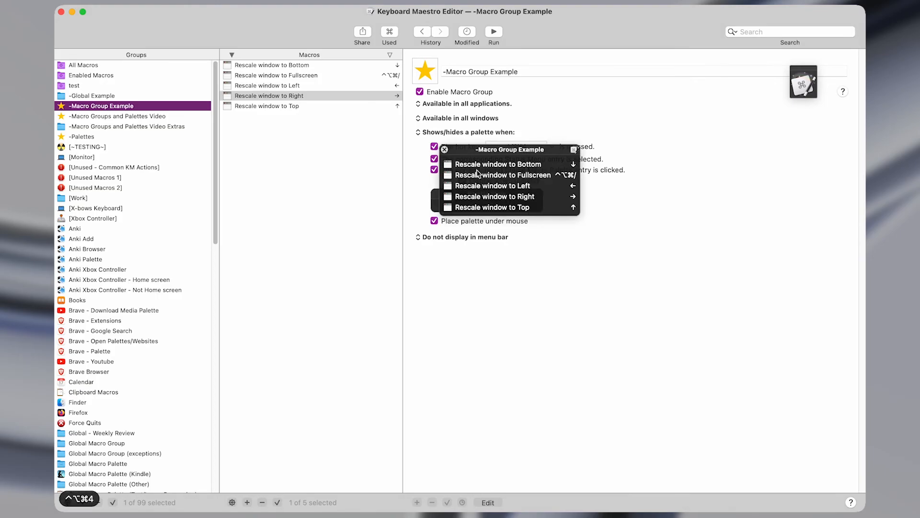
{"action": "left_click_drag", "start_coordinate": [503, 151], "coordinate": [746, 131]}
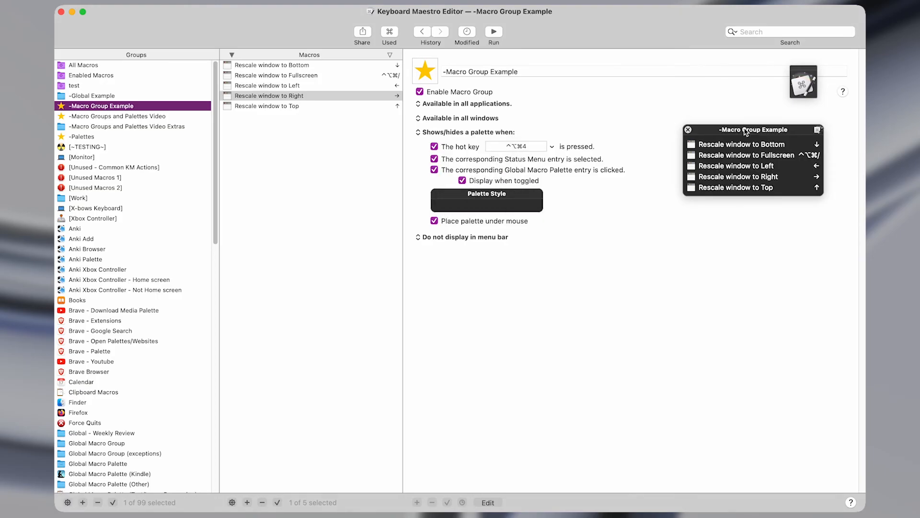
- Rescale the window to right, left and fullscreen from the group's persistent palette, and hide the palette
{"action": "left_click", "coordinate": [767, 178]}
{"action": "left_click", "coordinate": [779, 165]}
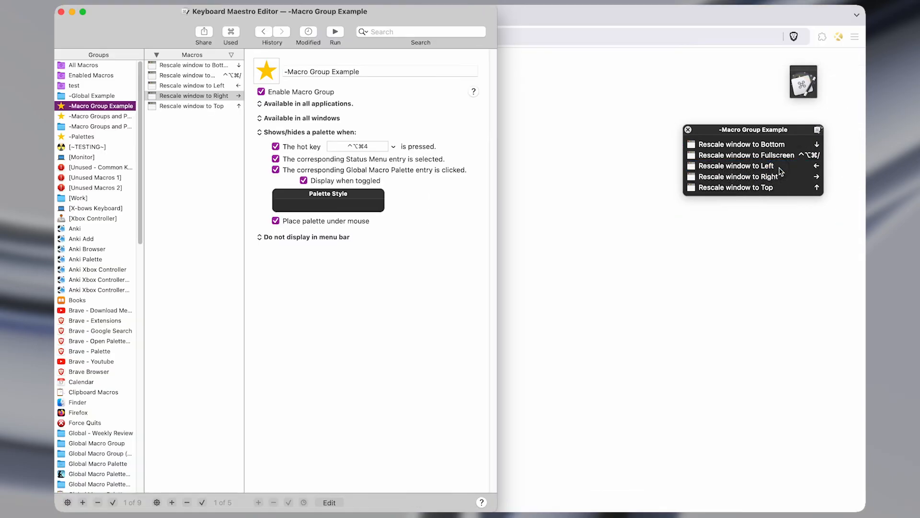
{"action": "left_click", "coordinate": [798, 155]}
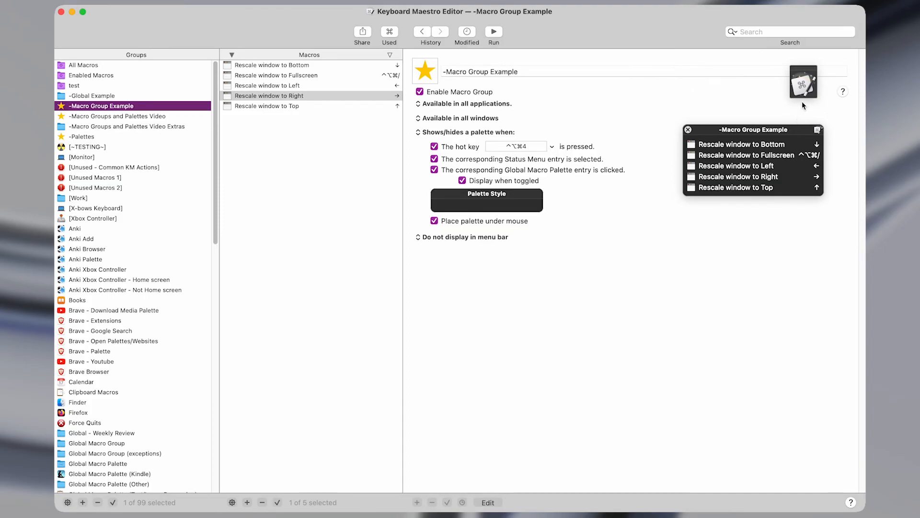
{"action": "key", "text": "ctrl+alt+super+4"}
{"action": "left_click", "coordinate": [707, 98]}
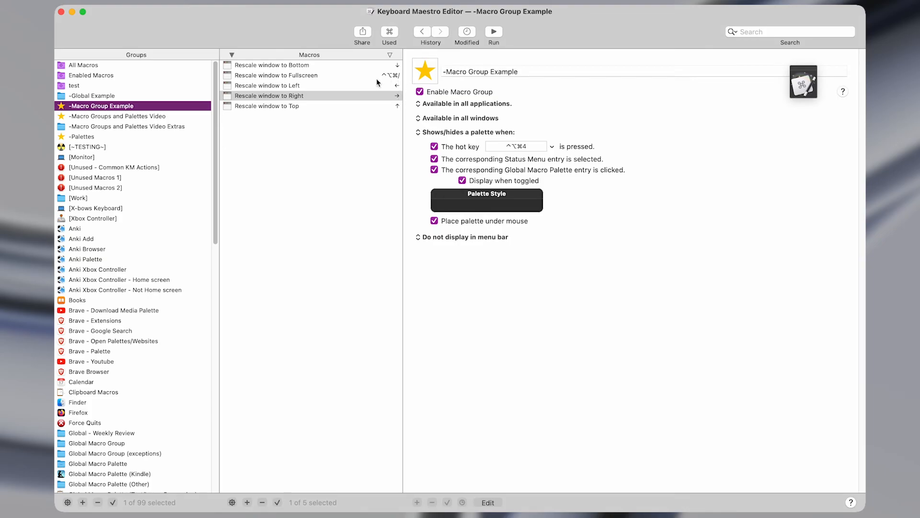
- Try the ⌃⌥⌘/ hot key for rescaling the window to fullscreen while the group's palette is hidden
{"action": "key", "text": "ctrl+alt+super+slash"}
{"action": "key", "text": "ctrl+alt+super+slash"}
{"action": "key", "text": "ctrl+alt+super+slash"}
{"action": "key", "text": "ctrl+alt+super+slash"}
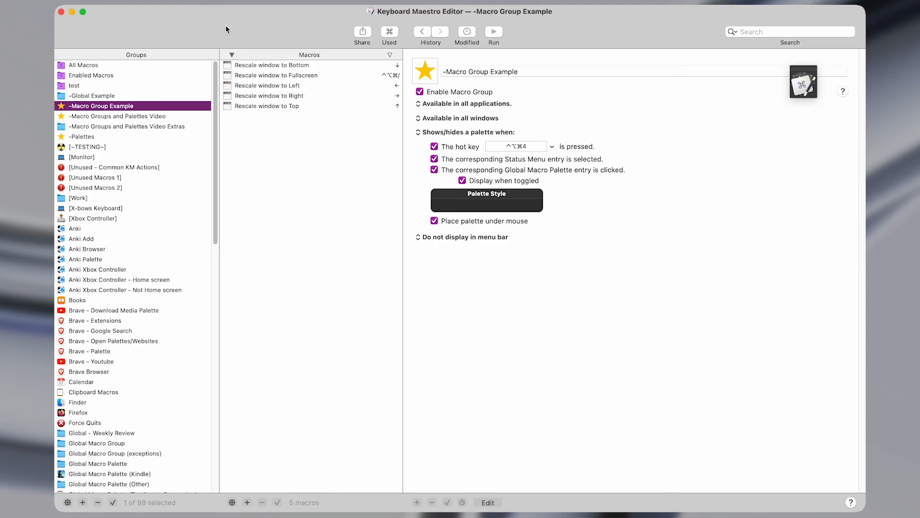
{"action": "left_click_drag", "start_coordinate": [278, 15], "coordinate": [380, 14]}
{"action": "key", "text": "ctrl+alt+super+slash"}
{"action": "key", "text": "ctrl+alt+super+slash"}
{"action": "key", "text": "ctrl+alt+super+slash"}
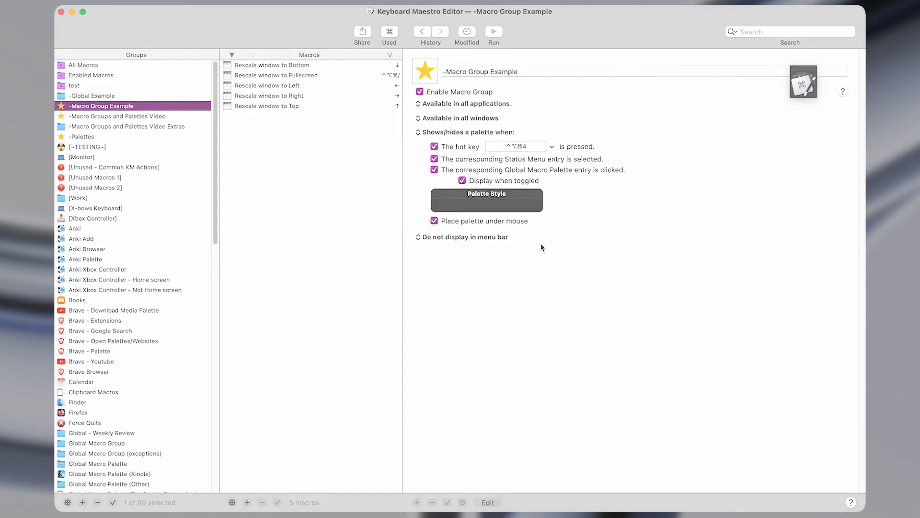
- Set the group's activation mode to "Shows a palette until:", show the palette and move it below the Global Macro Palette icon
{"action": "left_click", "coordinate": [508, 131]}
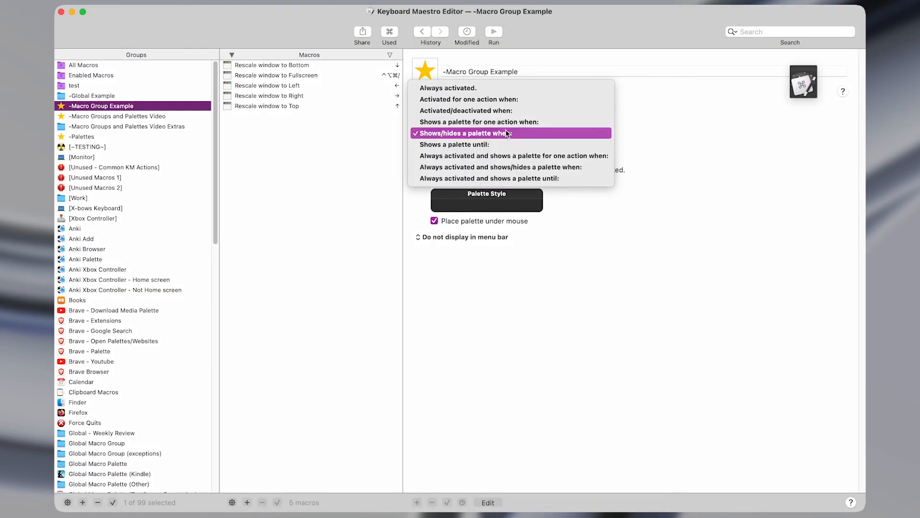
{"action": "left_click", "coordinate": [468, 145]}
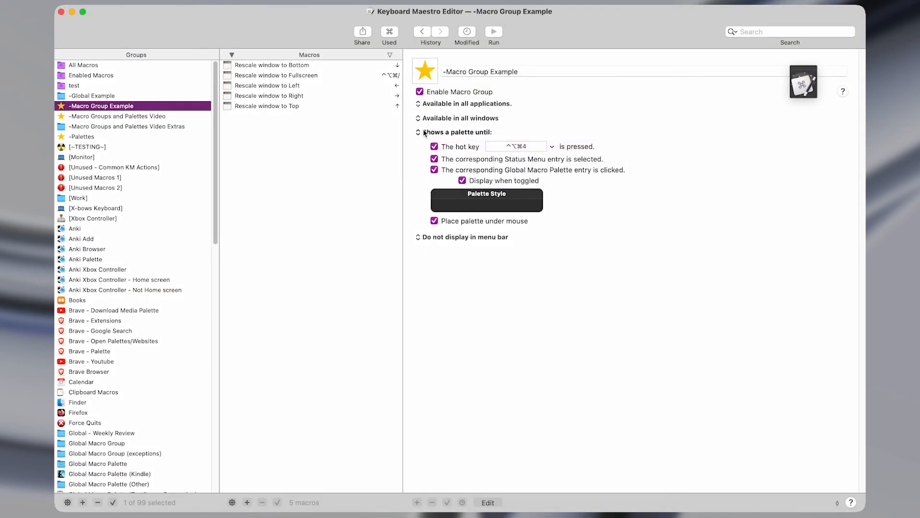
{"action": "key", "text": "ctrl+alt+super+4"}
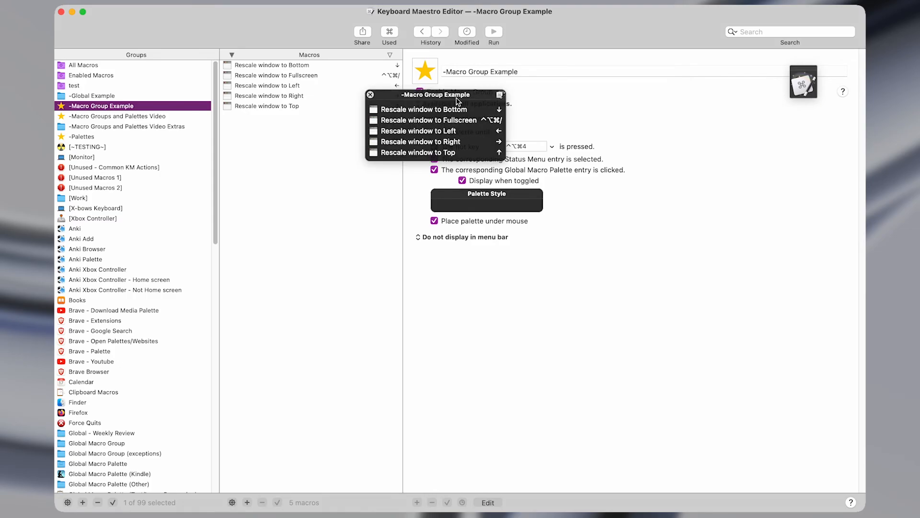
{"action": "left_click_drag", "start_coordinate": [458, 95], "coordinate": [749, 207]}
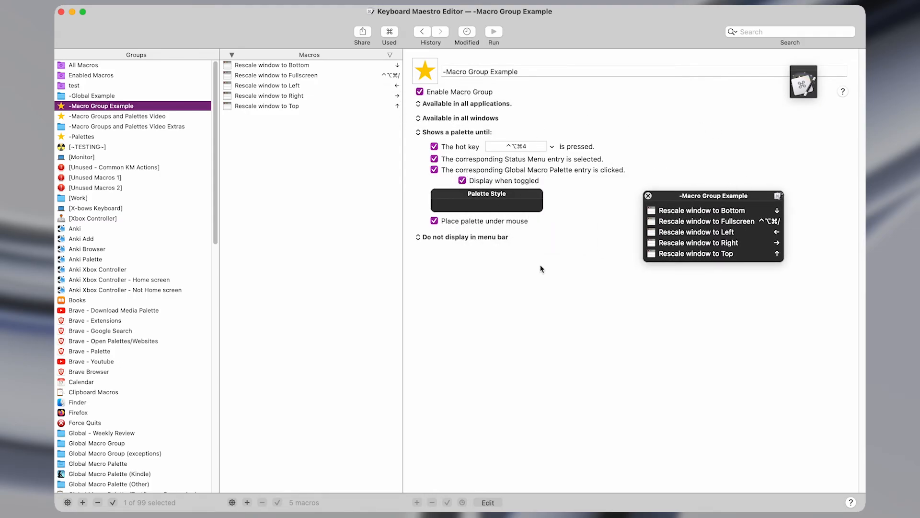
{"action": "left_click", "coordinate": [709, 190]}
{"action": "left_click_drag", "start_coordinate": [709, 190], "coordinate": [713, 129]}
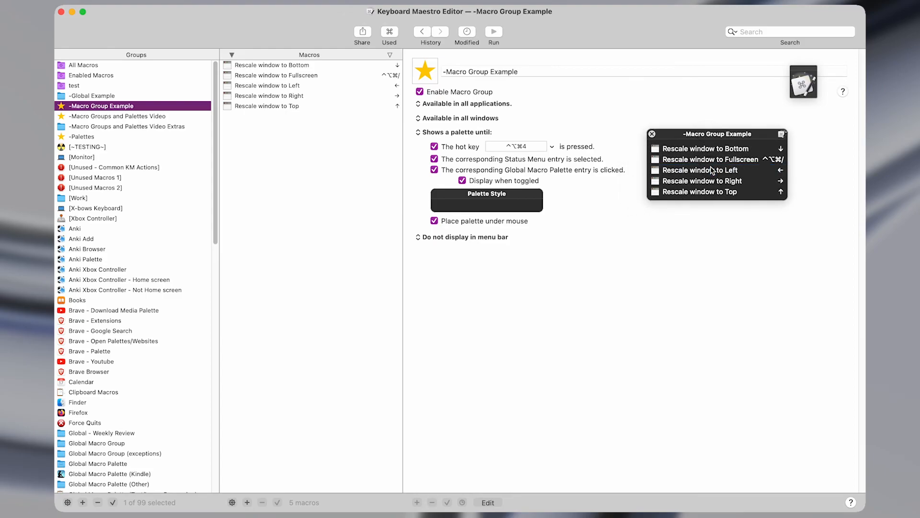
- Rescale the window to right and fullscreen from the group's palette, and toggle the palette off, on and off with ⌃⌥⌘4
{"action": "left_click", "coordinate": [716, 181]}
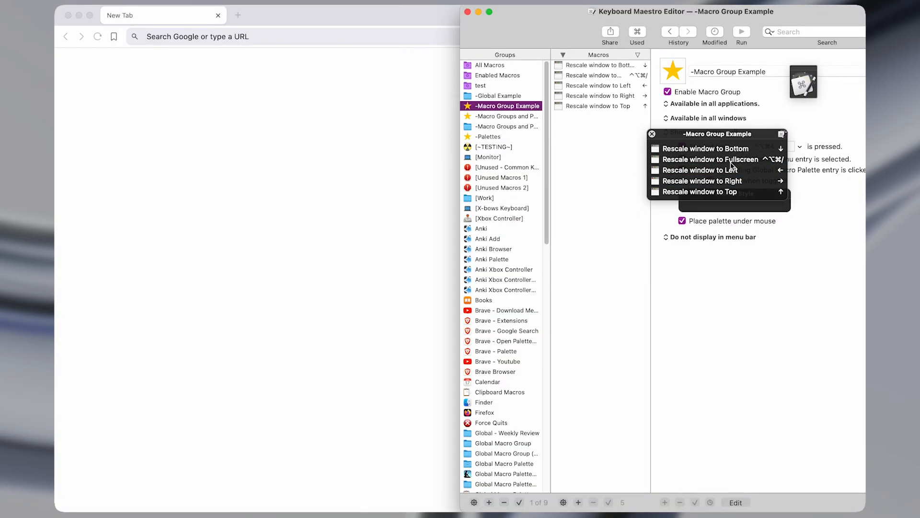
{"action": "left_click", "coordinate": [731, 162]}
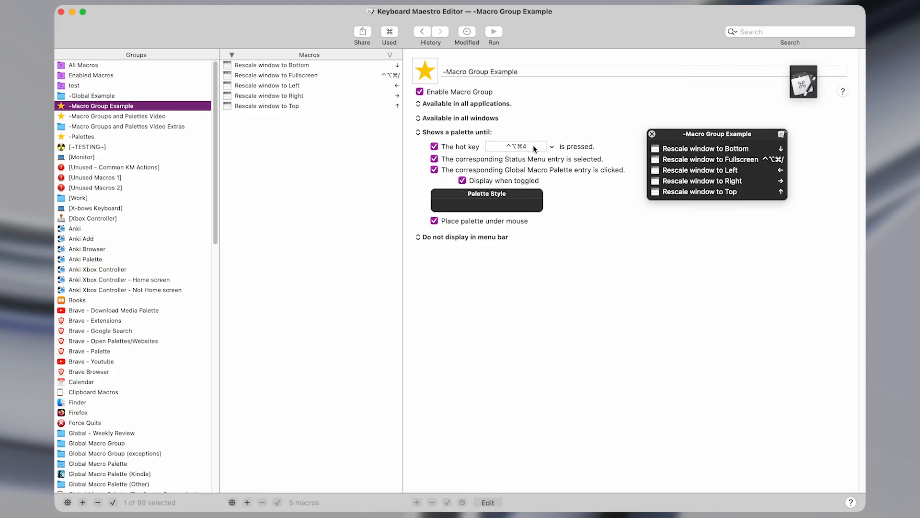
{"action": "key", "text": "ctrl+alt+super+4"}
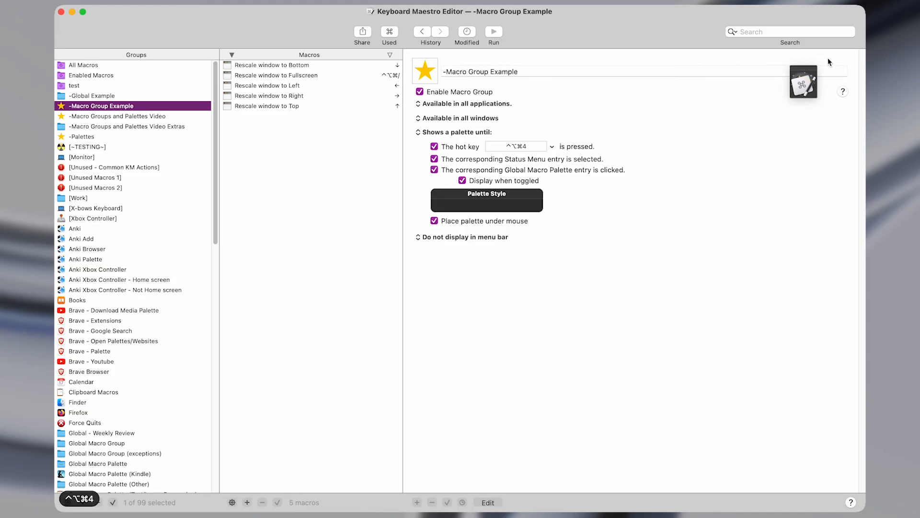
{"action": "key", "text": "ctrl+alt+super+4"}
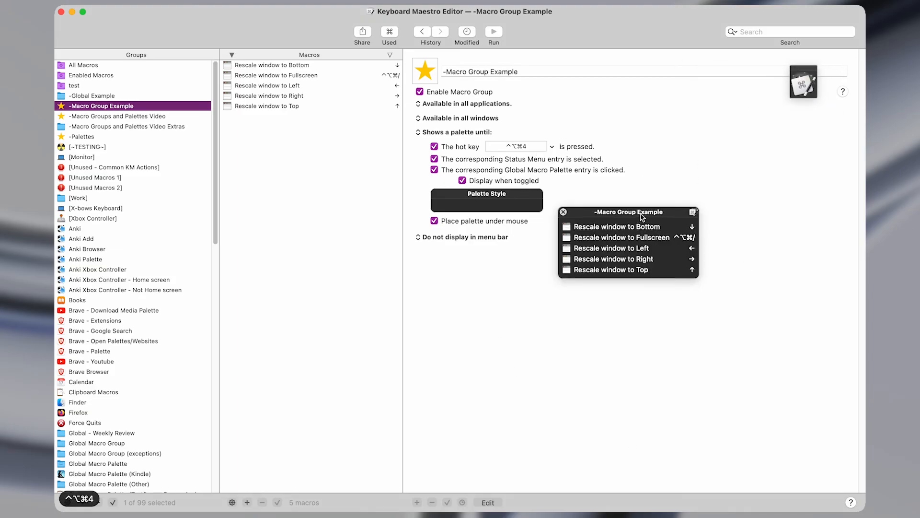
{"action": "left_click_drag", "start_coordinate": [642, 213], "coordinate": [694, 185]}
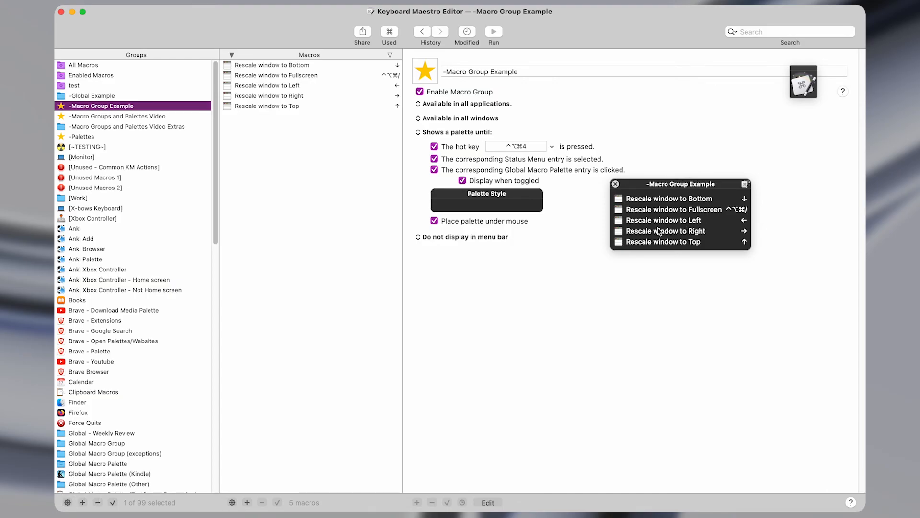
{"action": "key", "text": "ctrl+alt+super+4"}
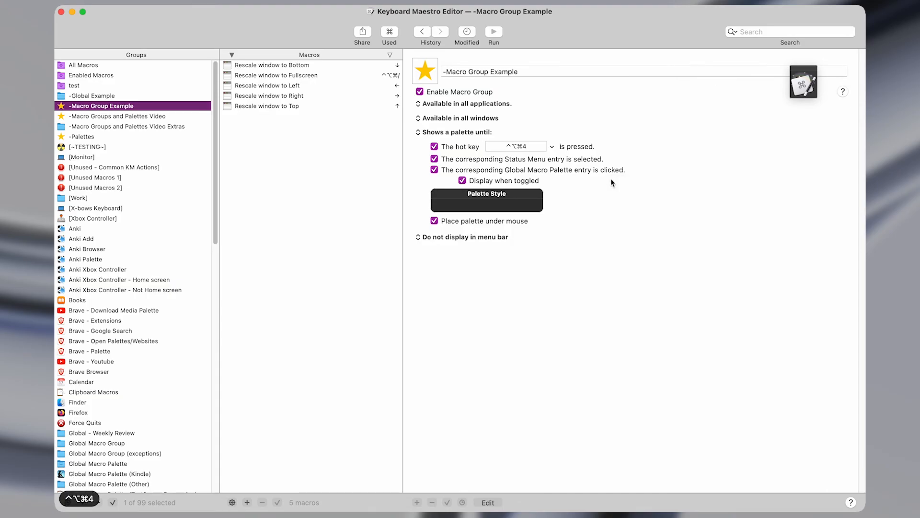
- Restrict the macro group's availability to Brave Browser only
{"action": "left_click", "coordinate": [488, 133]}
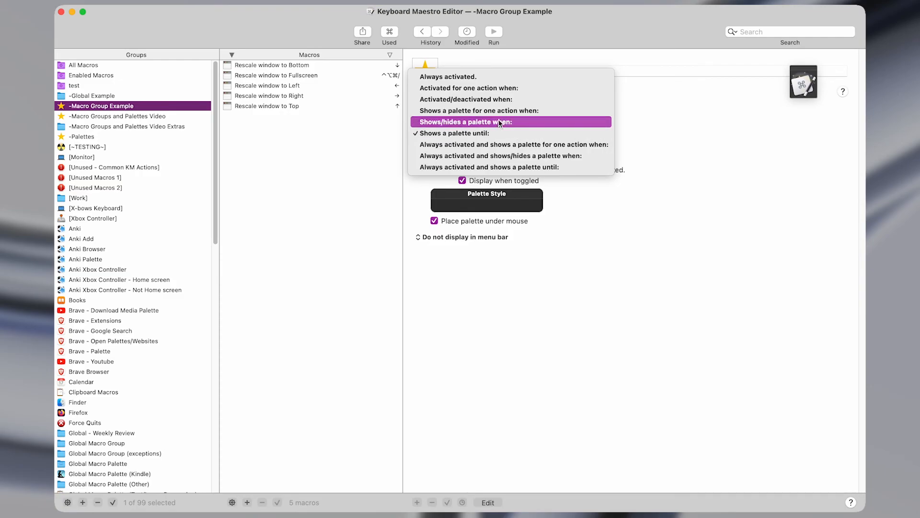
{"action": "left_click", "coordinate": [384, 128]}
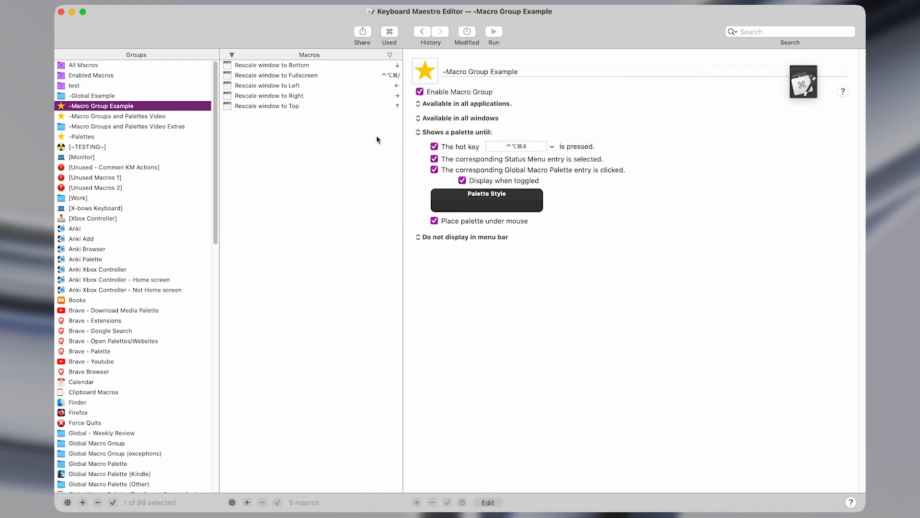
{"action": "left_click", "coordinate": [502, 105]}
{"action": "left_click", "coordinate": [476, 116]}
{"action": "left_click", "coordinate": [436, 116]}
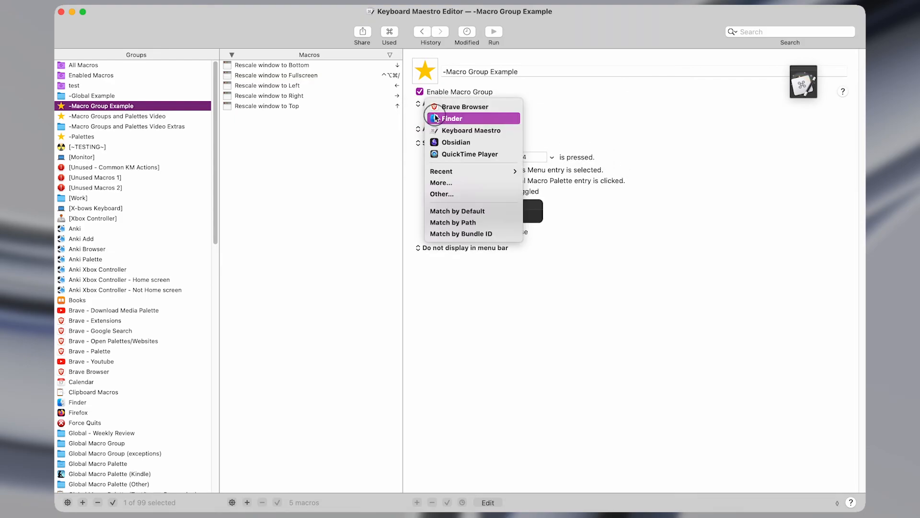
{"action": "left_click", "coordinate": [463, 107]}
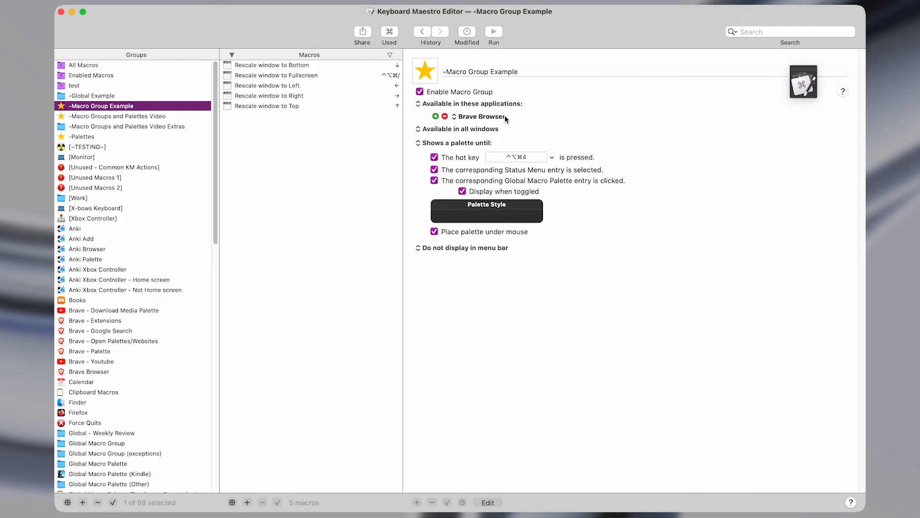
- Switch between Brave Browser and Keyboard Maestro Editor to test the app-specific palette, and reposition the palette in Brave
{"action": "key", "text": "ctrl+alt+x"}
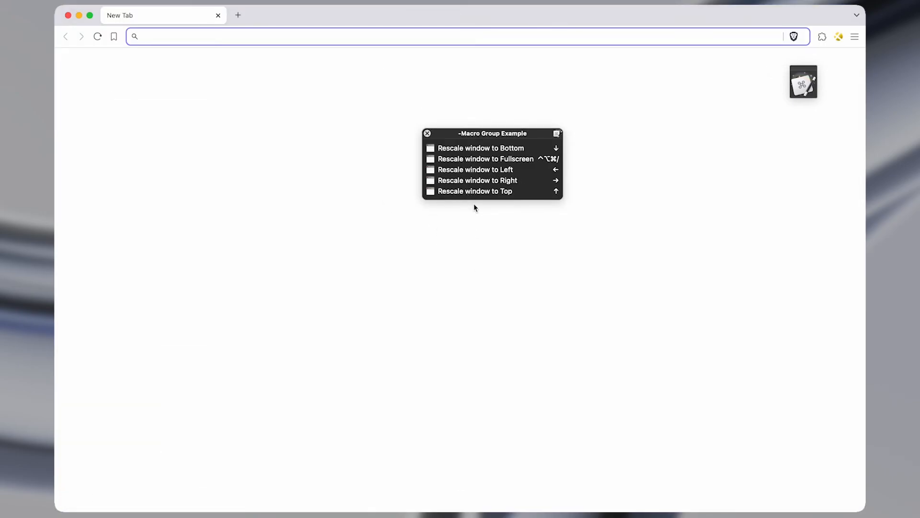
{"action": "key", "text": "ctrl+alt+w"}
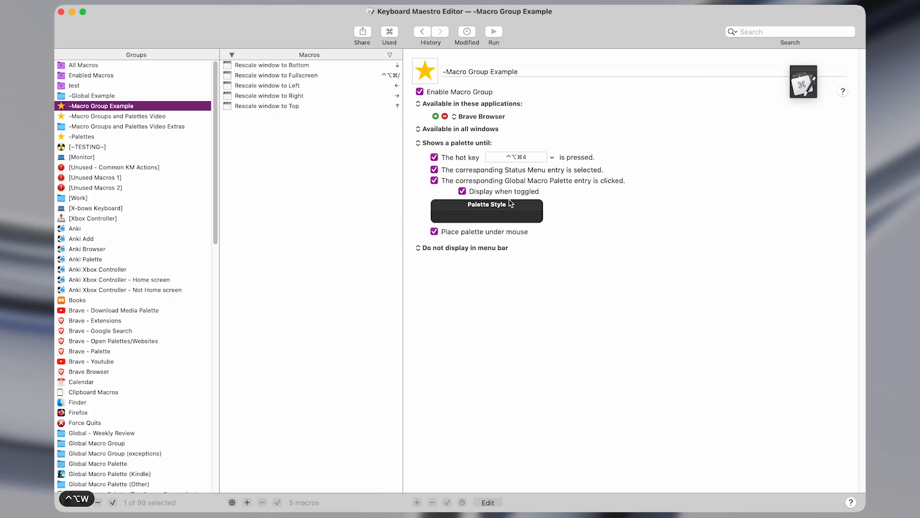
{"action": "key", "text": "ctrl+alt+x"}
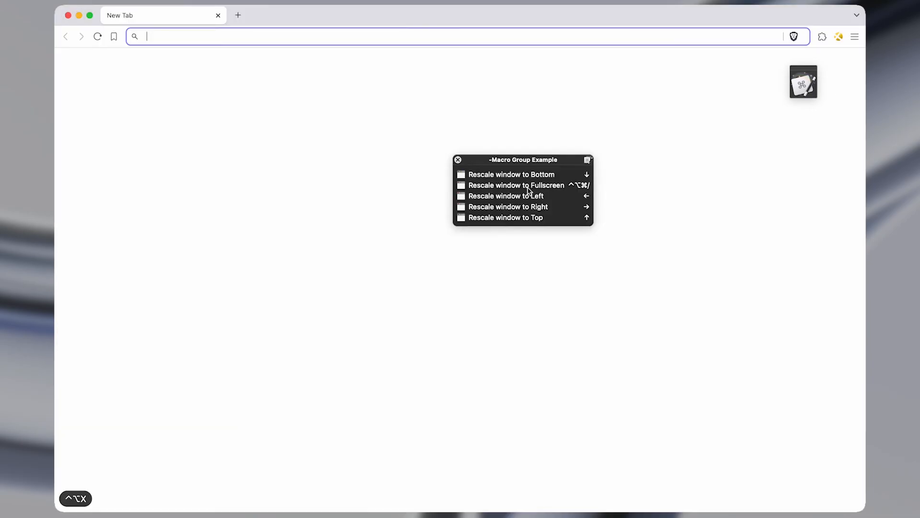
{"action": "left_click_drag", "start_coordinate": [531, 159], "coordinate": [606, 151]}
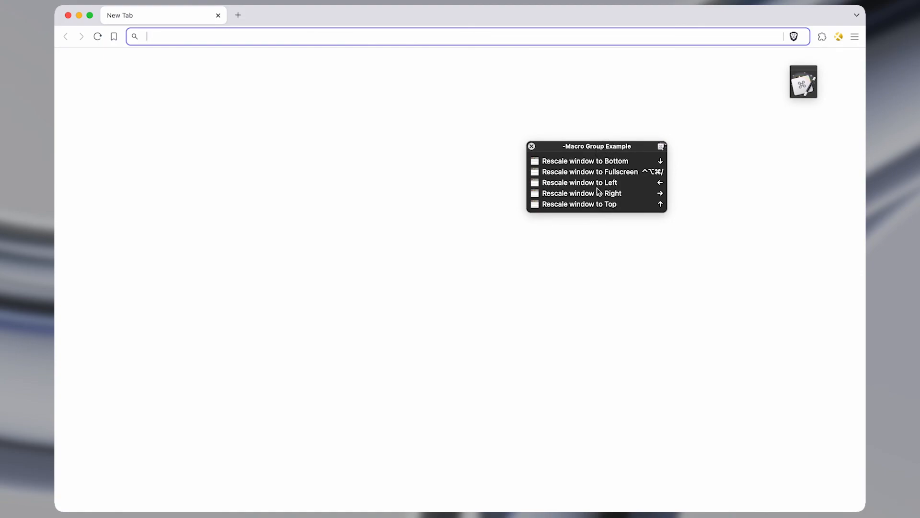
- Rescale the Brave window to right, left and fullscreen from the group's palette, and hide the palette with ⌃⌥⌘4
{"action": "left_click", "coordinate": [594, 193]}
{"action": "left_click", "coordinate": [616, 181]}
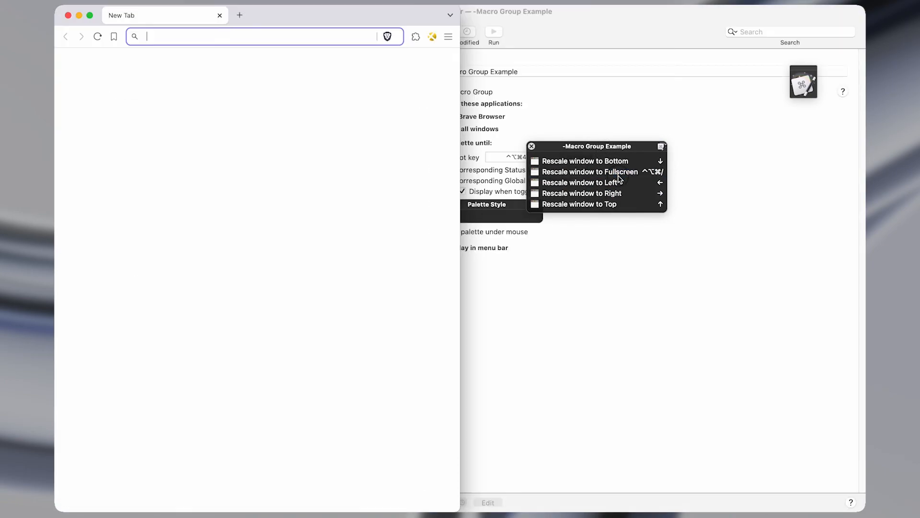
{"action": "left_click", "coordinate": [608, 172]}
{"action": "key", "text": "ctrl+alt+super+4"}
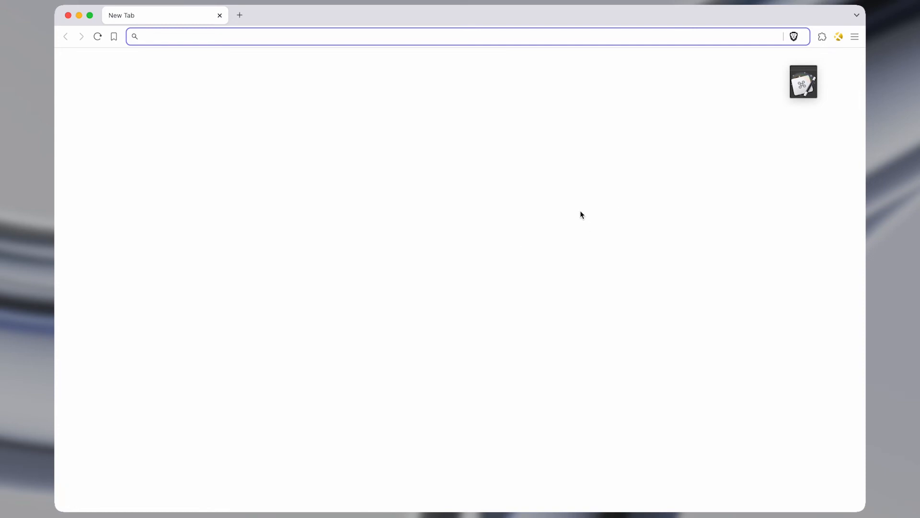
- Show the palette again in Brave with ⌃⌥⌘4, move it, and switch to Keyboard Maestro Editor and back to Brave
{"action": "key", "text": "ctrl+alt+super+4"}
{"action": "left_click_drag", "start_coordinate": [590, 189], "coordinate": [624, 161]}
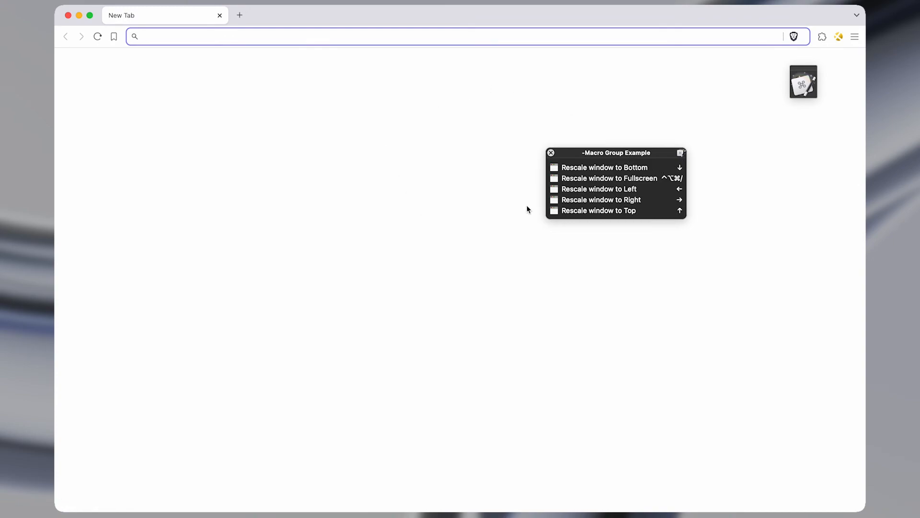
{"action": "key", "text": "ctrl+alt+w"}
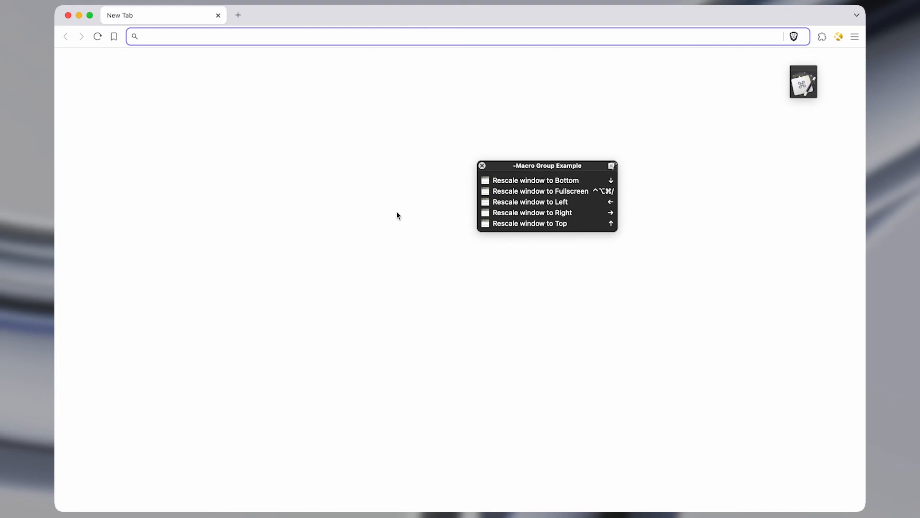
{"action": "key", "text": "ctrl+alt+x"}
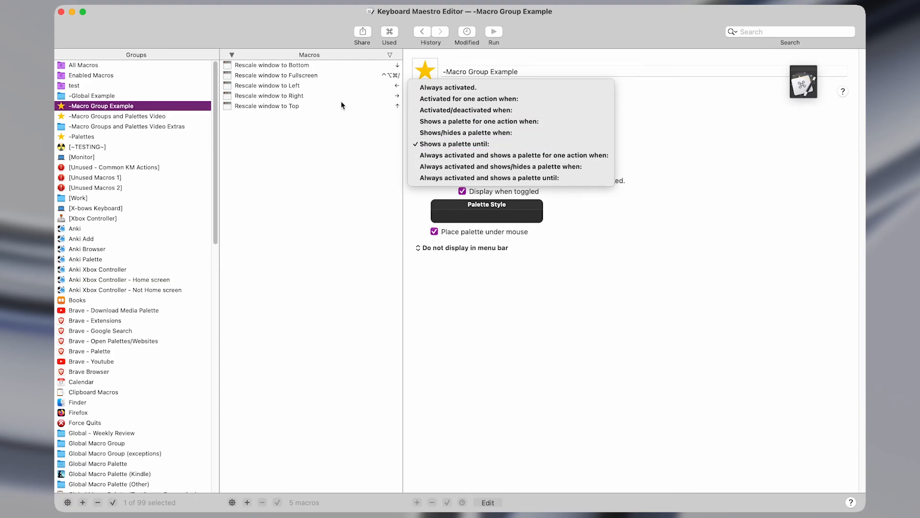
- Set the group's activation mode to "Always activated and shows a palette for one action when:"
{"action": "left_click", "coordinate": [436, 156]}
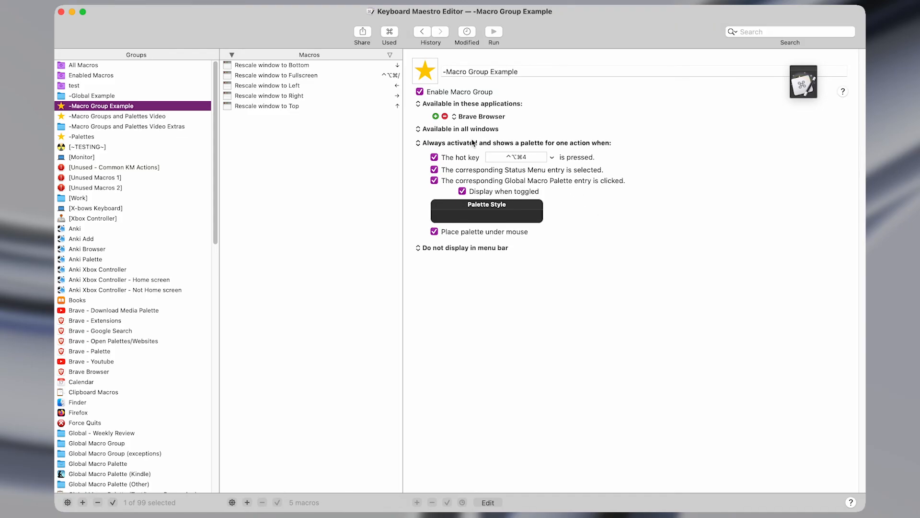
{"action": "left_click", "coordinate": [504, 143]}
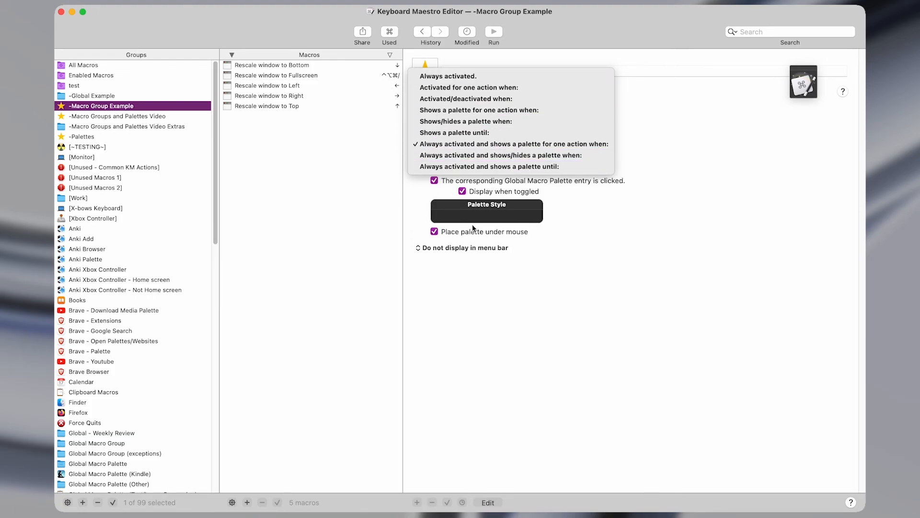
{"action": "left_click", "coordinate": [600, 187]}
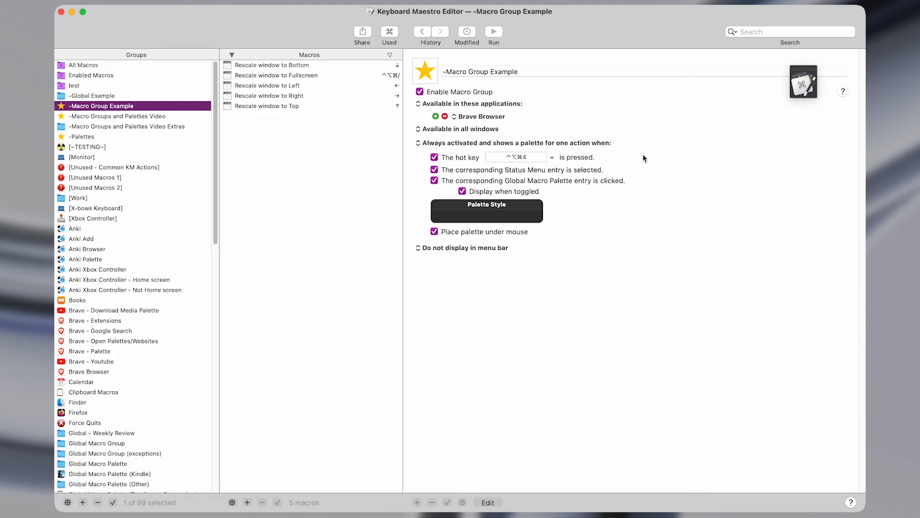
- Switch to Brave Browser, summon the group's palette with ⌃⌥⌘4 and rescale the browser window to the right
{"action": "key", "text": "ctrl+alt+x"}
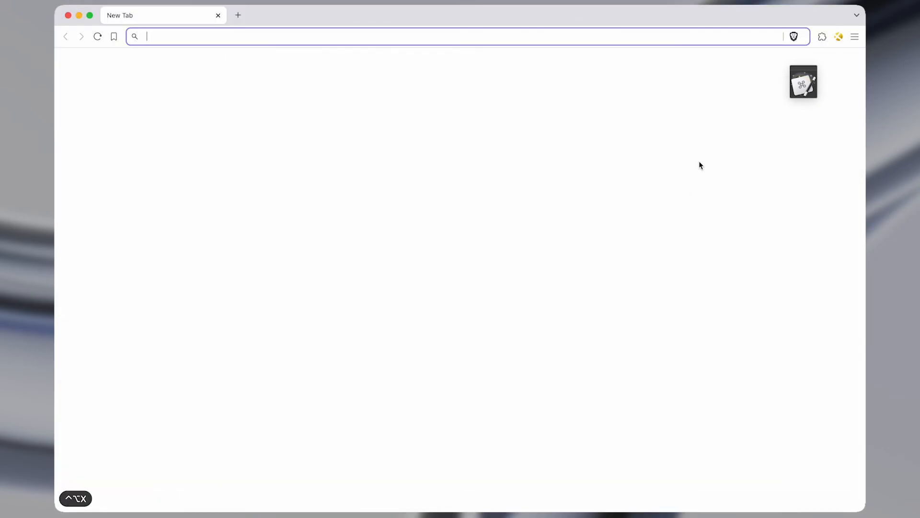
{"action": "key", "text": "ctrl+alt+super+4"}
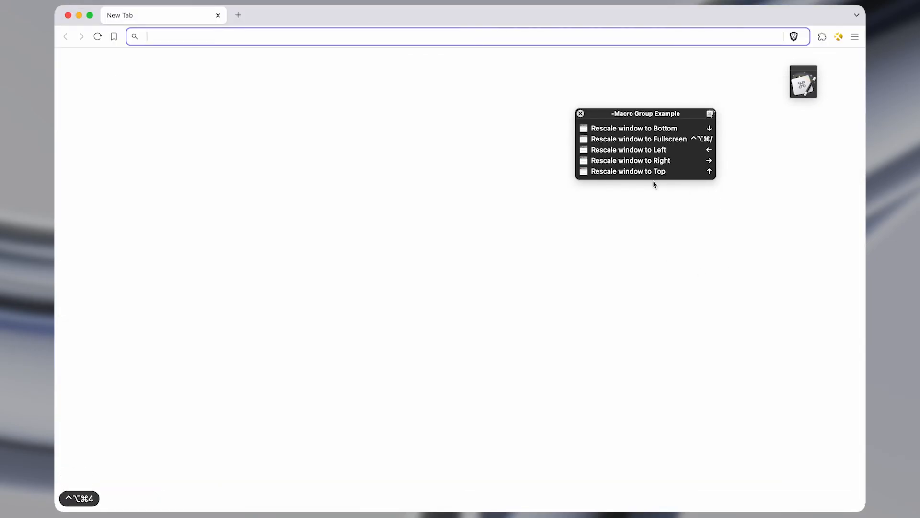
{"action": "left_click", "coordinate": [668, 161]}
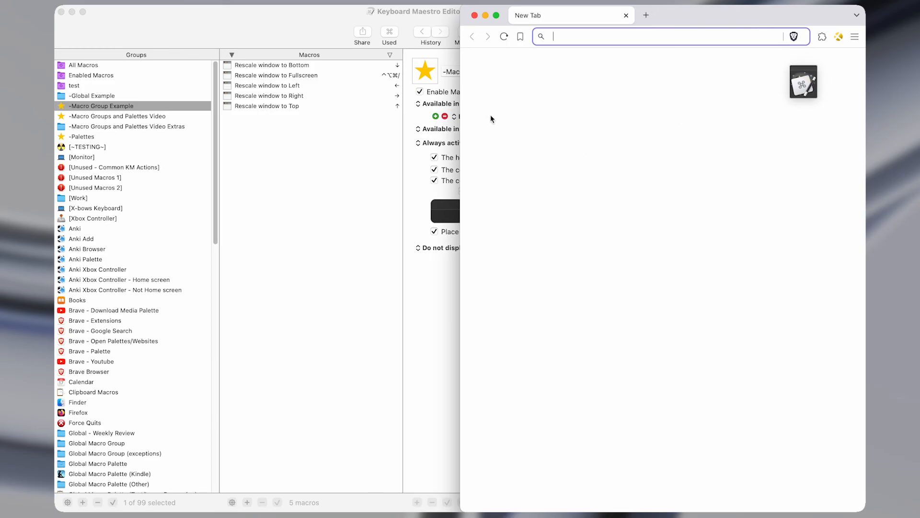
- Rescale the Brave window to left, right and top by the macros' arrow hot keys and to fullscreen with ⌃⌥⌘/, without the palette
{"action": "left_click", "coordinate": [577, 193]}
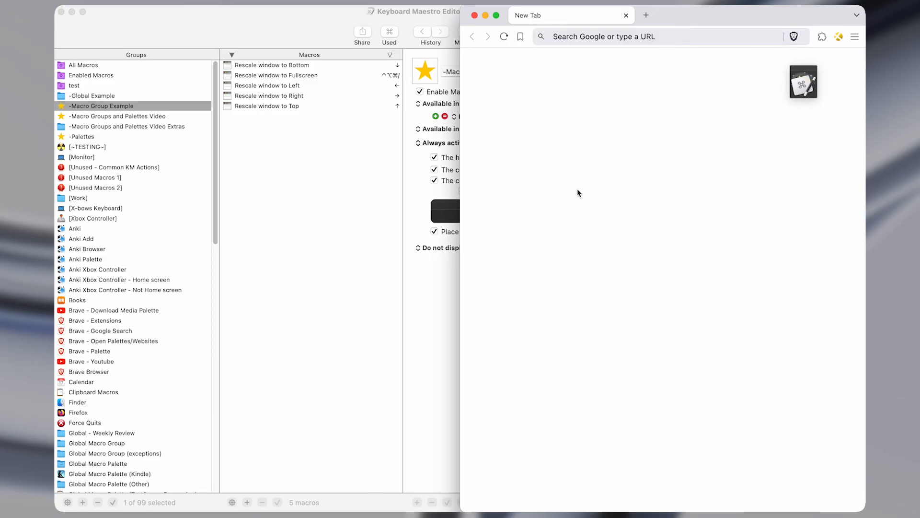
{"action": "key", "text": "Left"}
{"action": "key", "text": "Right"}
{"action": "key", "text": "Left"}
{"action": "key", "text": "Right"}
{"action": "key", "text": "Up"}
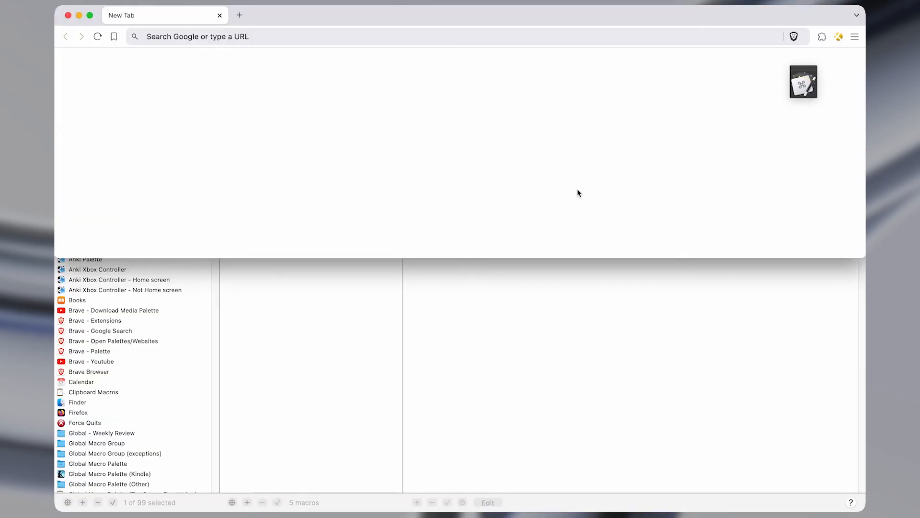
{"action": "key", "text": "ctrl+alt+super+slash"}
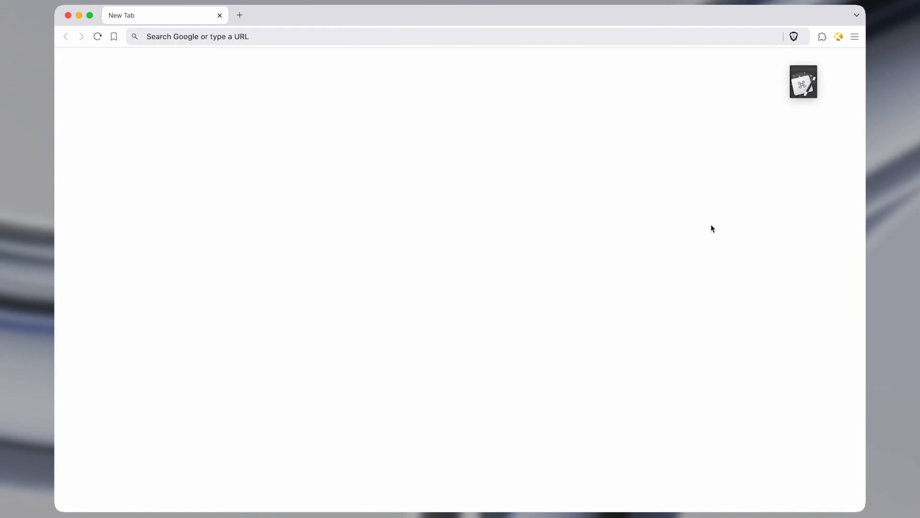
- Switch to Keyboard Maestro Editor and set the group's activation mode to "Always activated and shows/hides a palette when:"
{"action": "key", "text": "ctrl+alt+w"}
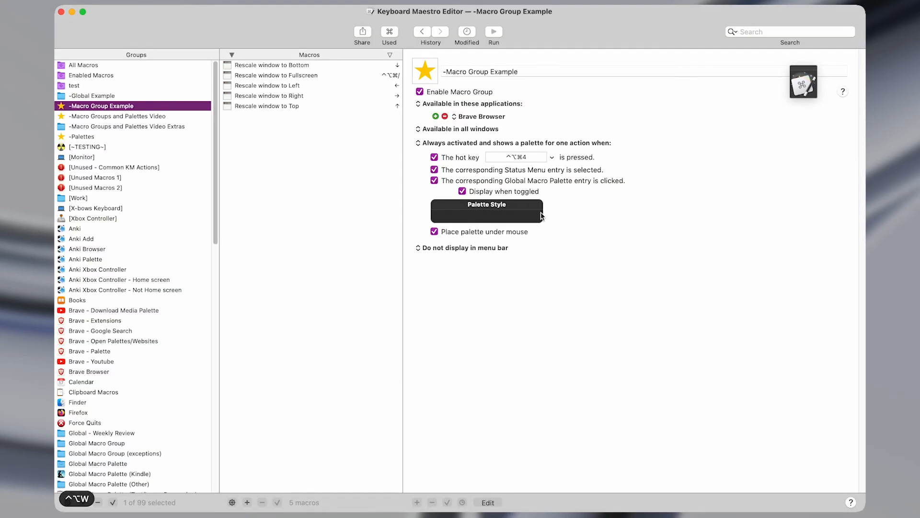
{"action": "left_click", "coordinate": [555, 143]}
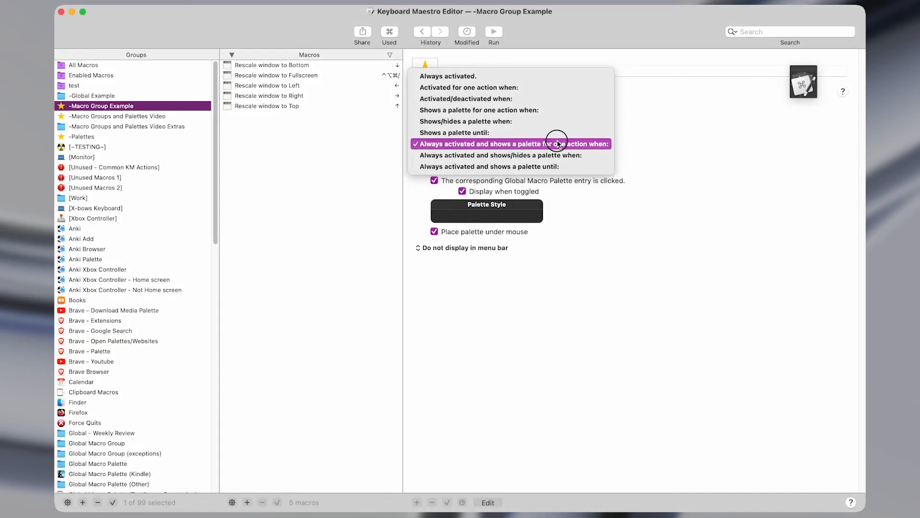
{"action": "left_click", "coordinate": [555, 155]}
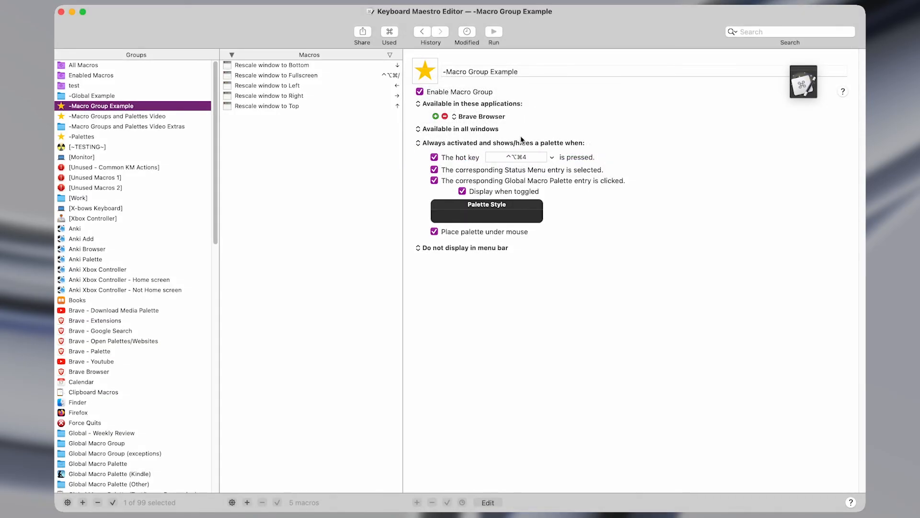
- Switch to Brave Browser, rescale its window to left, right and fullscreen from the group's palette, and move the palette lower
{"action": "key", "text": "ctrl+alt+x"}
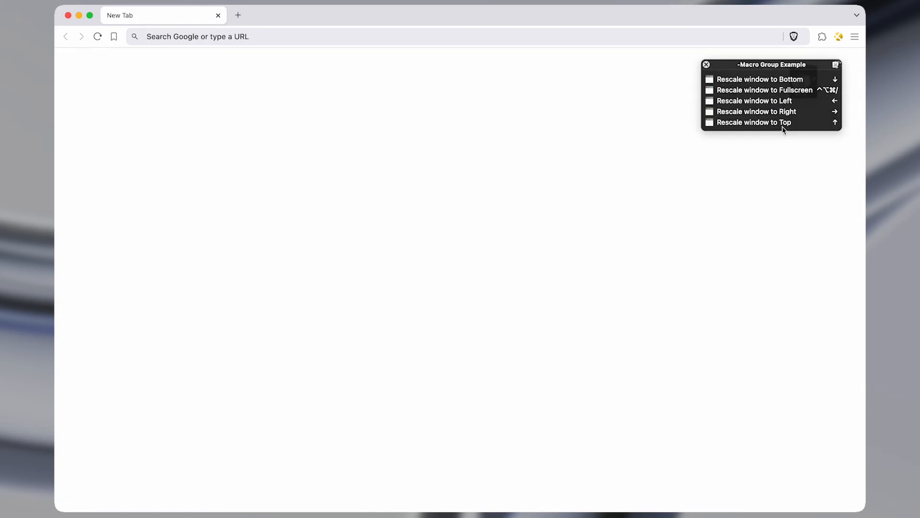
{"action": "left_click", "coordinate": [771, 101]}
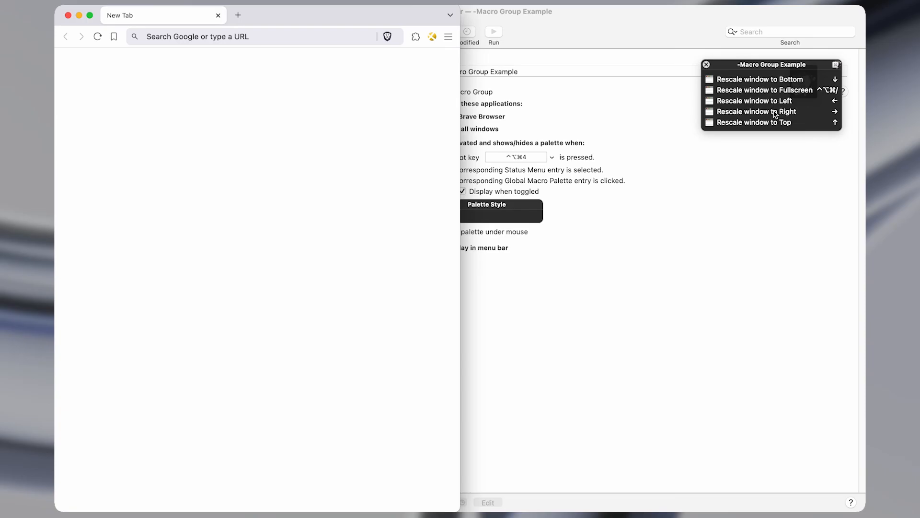
{"action": "left_click", "coordinate": [773, 112]}
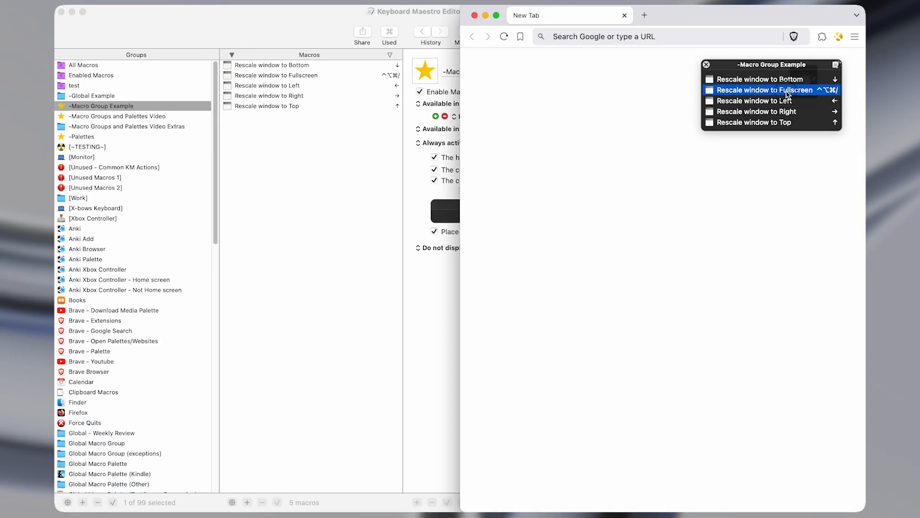
{"action": "left_click", "coordinate": [781, 90]}
{"action": "left_click_drag", "start_coordinate": [777, 65], "coordinate": [748, 125]}
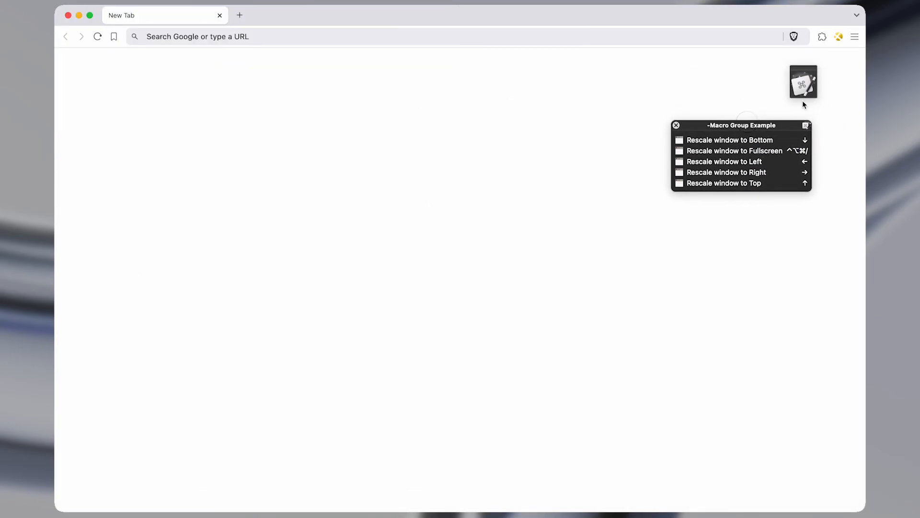
- Hide the group's palette and rescale the Brave window to left, right, left and fullscreen with the macros' hot keys
{"action": "left_click", "coordinate": [804, 95]}
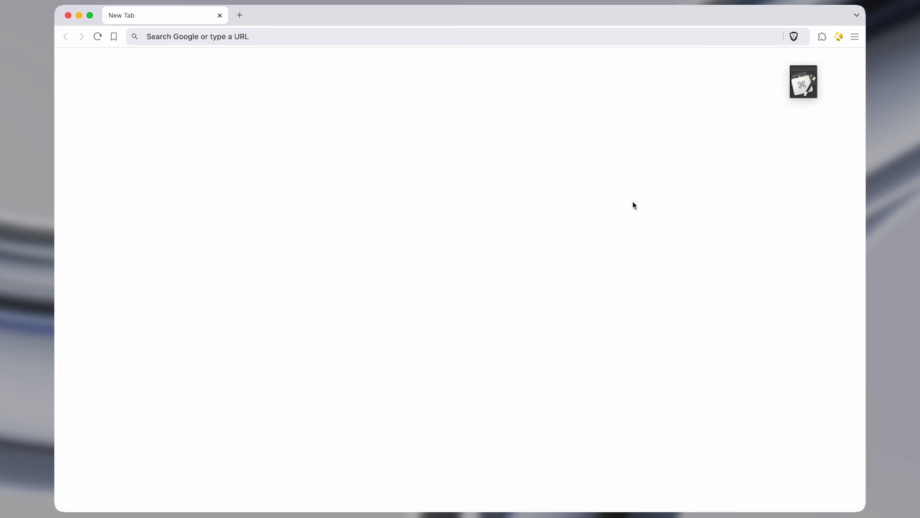
{"action": "key", "text": "Left"}
{"action": "key", "text": "Right"}
{"action": "key", "text": "Left"}
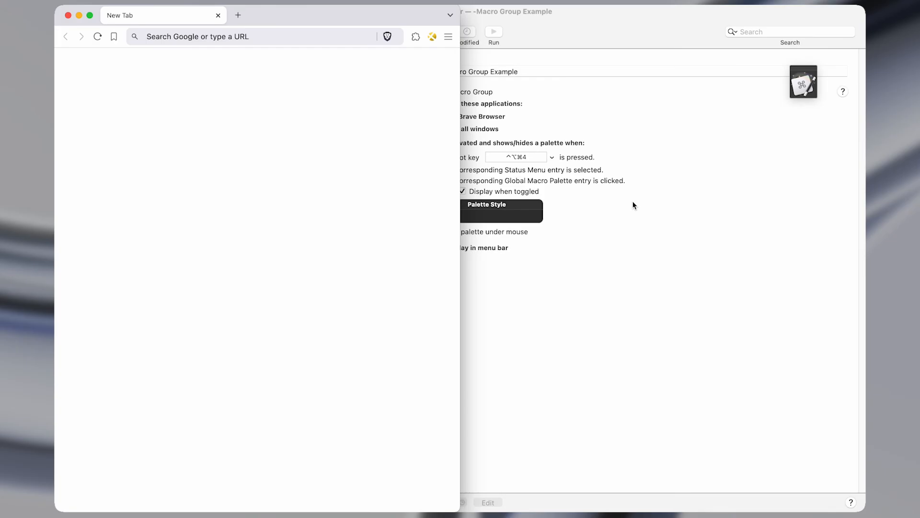
{"action": "key", "text": "ctrl+alt+super+slash"}
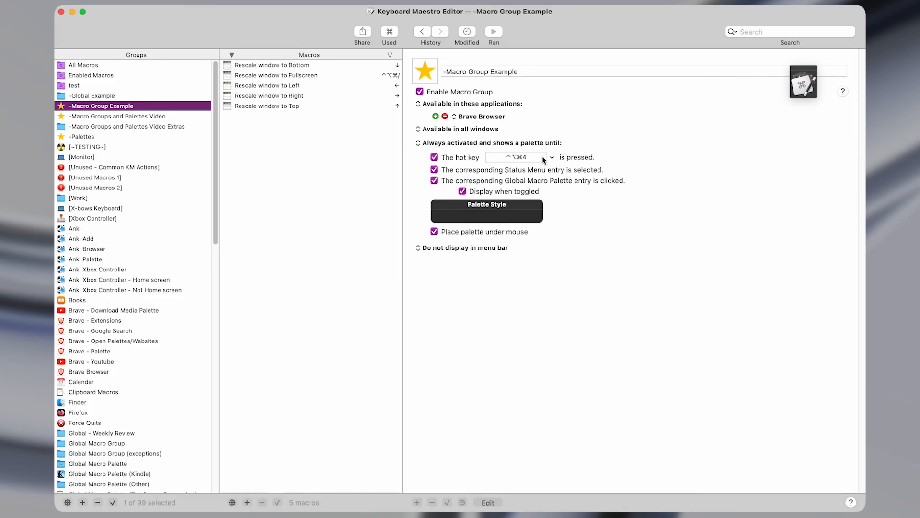
- In Brave Browser, rescale the window to the right from the palette, hide the palette with ⌃⌥⌘4, and restore fullscreen with ⌃⌥⌘/
{"action": "key", "text": "ctrl+alt+x"}
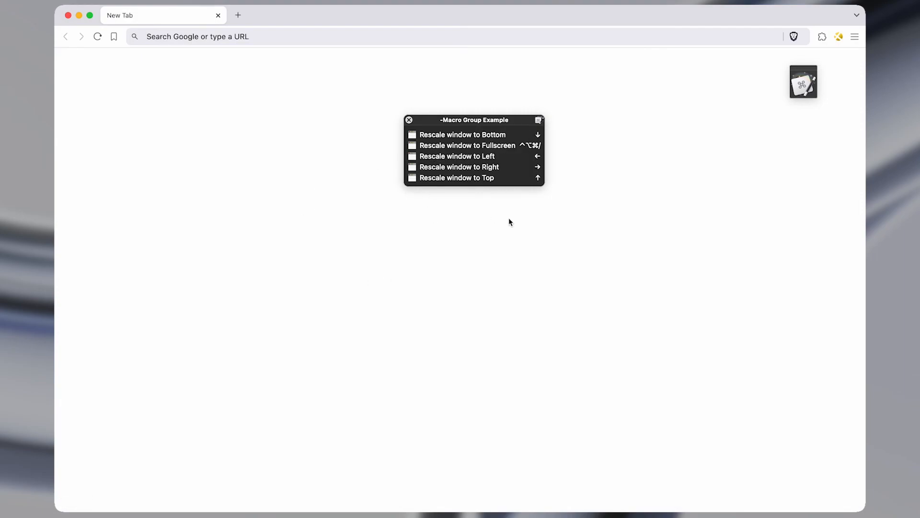
{"action": "left_click", "coordinate": [501, 167]}
{"action": "key", "text": "ctrl+alt+super+4"}
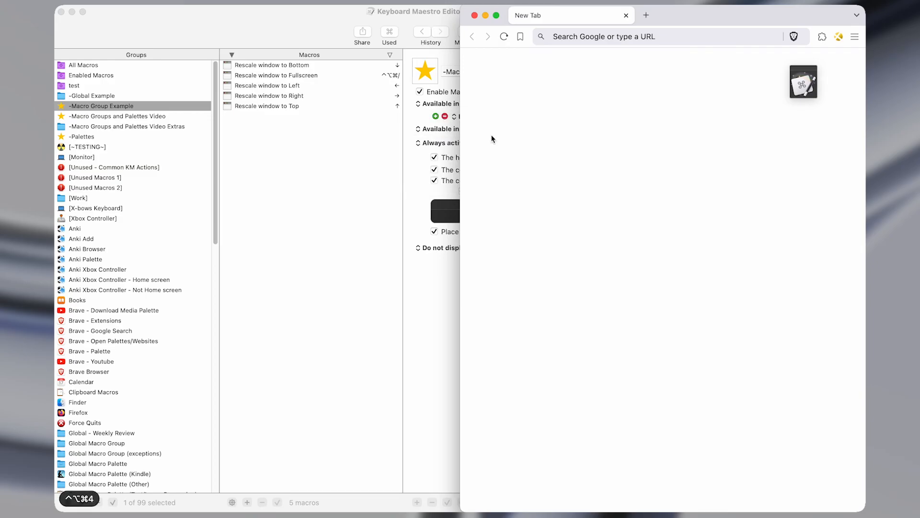
{"action": "key", "text": "ctrl+alt+super+slash"}
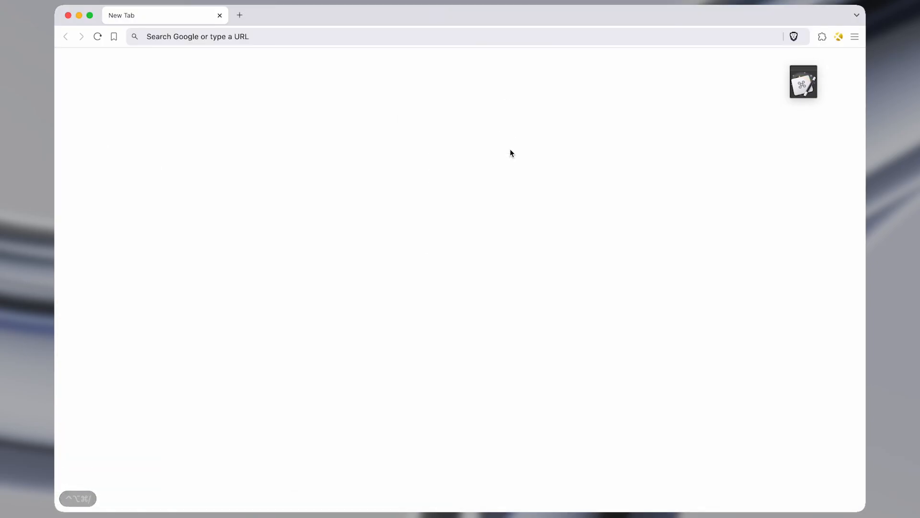
- Back in Keyboard Maestro Editor, review the group's activation modes and the hot keys of the "Rescale window to Top" and "Rescale window to Right" macros
{"action": "key", "text": "ctrl+alt+w"}
{"action": "left_click", "coordinate": [510, 146]}
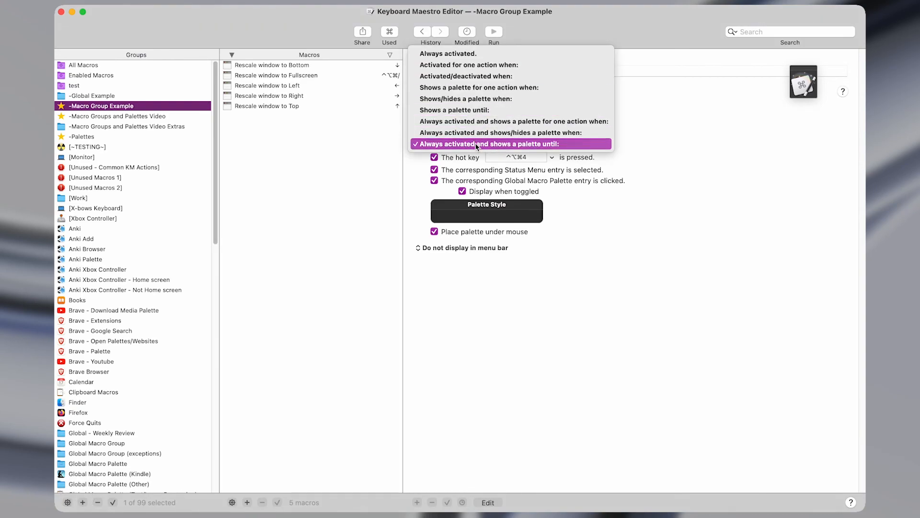
{"action": "left_click", "coordinate": [487, 145]}
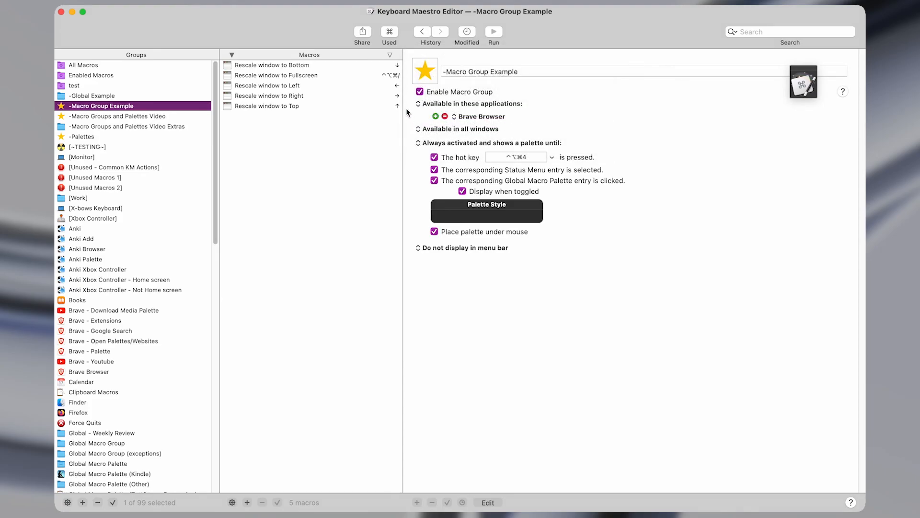
{"action": "left_click", "coordinate": [381, 105]}
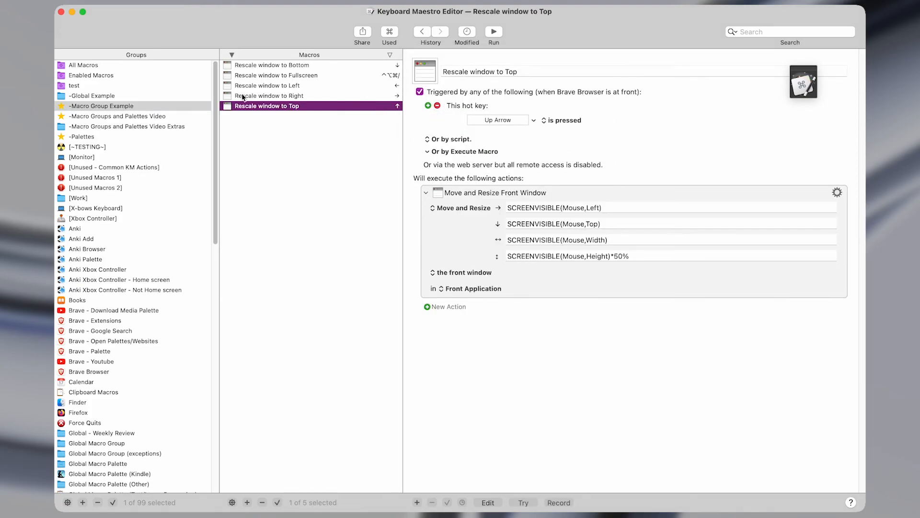
{"action": "left_click", "coordinate": [243, 96]}
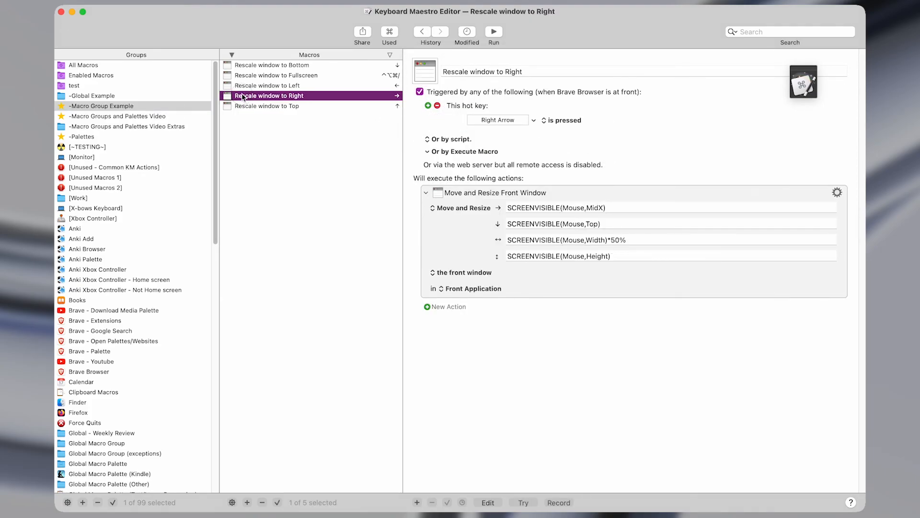
{"action": "left_click", "coordinate": [178, 106]}
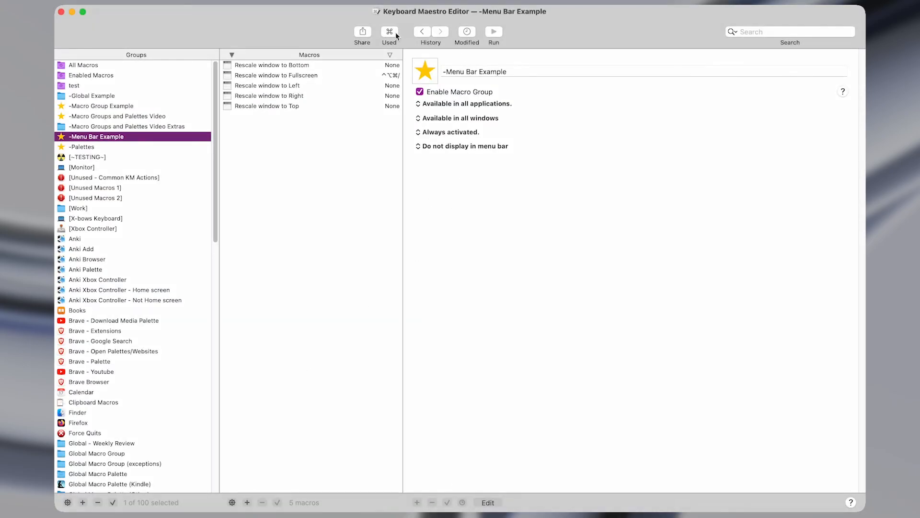
- Set the -Menu Bar Example group to "Display in menu bar"
{"action": "left_click", "coordinate": [432, 146]}
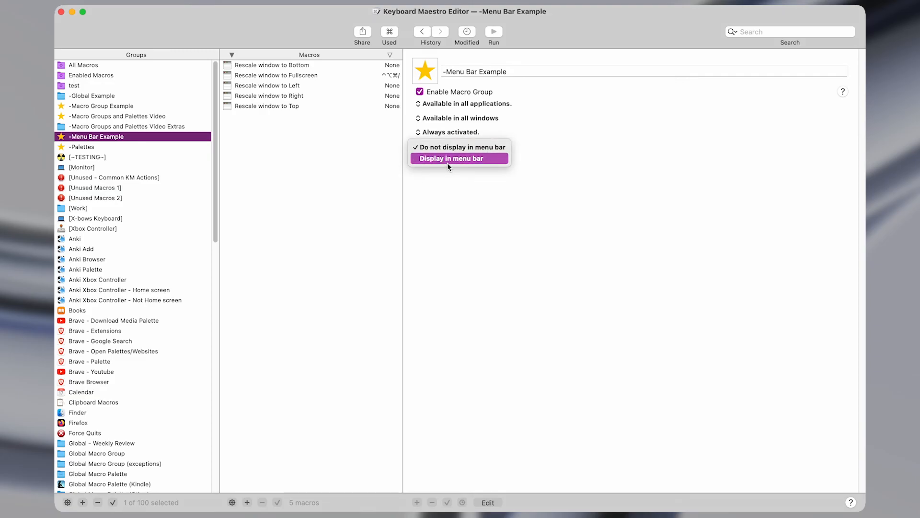
{"action": "left_click", "coordinate": [448, 163]}
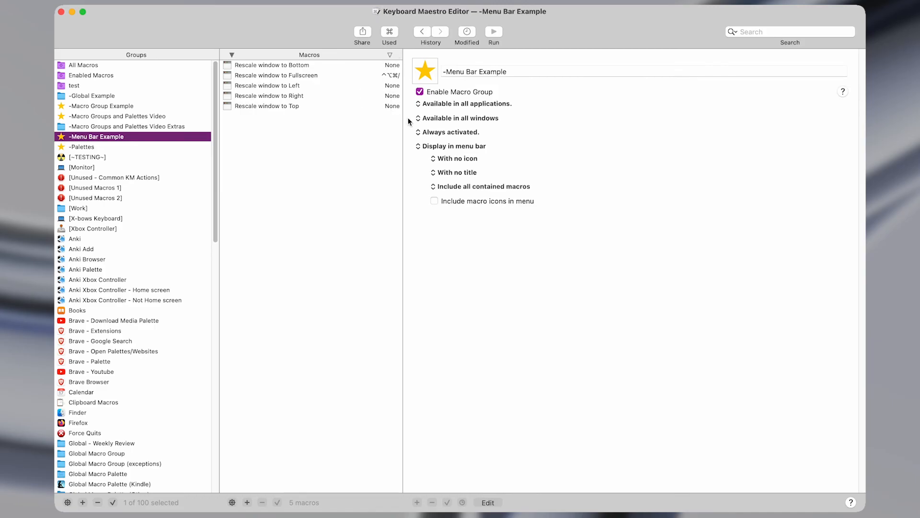
{"action": "left_click", "coordinate": [443, 148]}
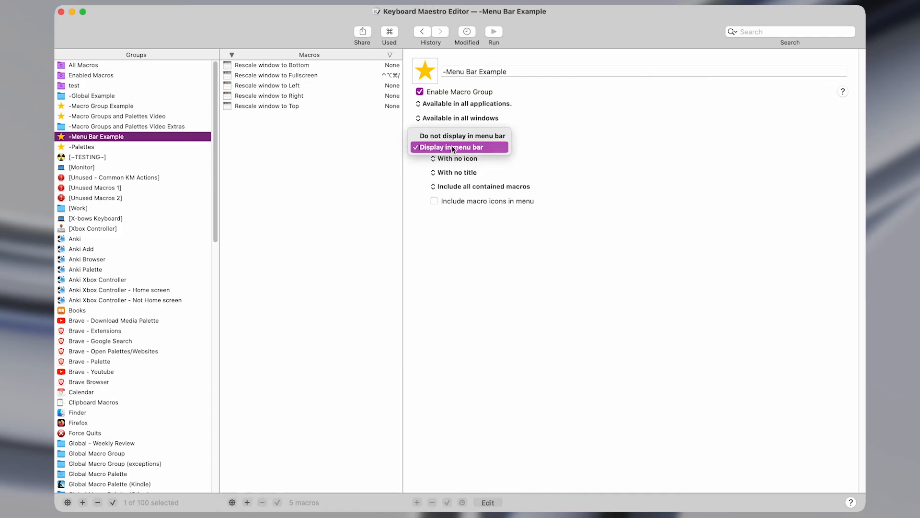
{"action": "left_click", "coordinate": [444, 149]}
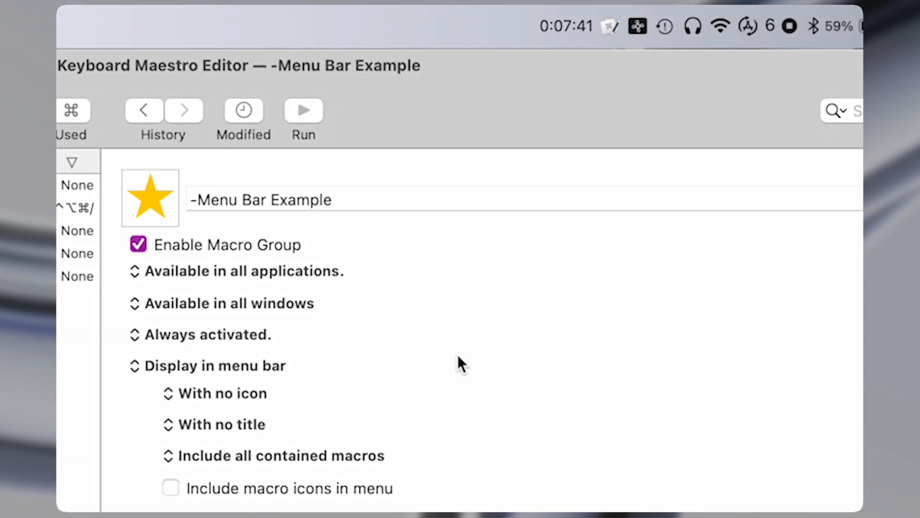
- Run "Rescale window to Bottom" and "Rescale window to Fullscreen" on the editor window from the group's menu bar item
{"action": "left_click", "coordinate": [606, 20]}
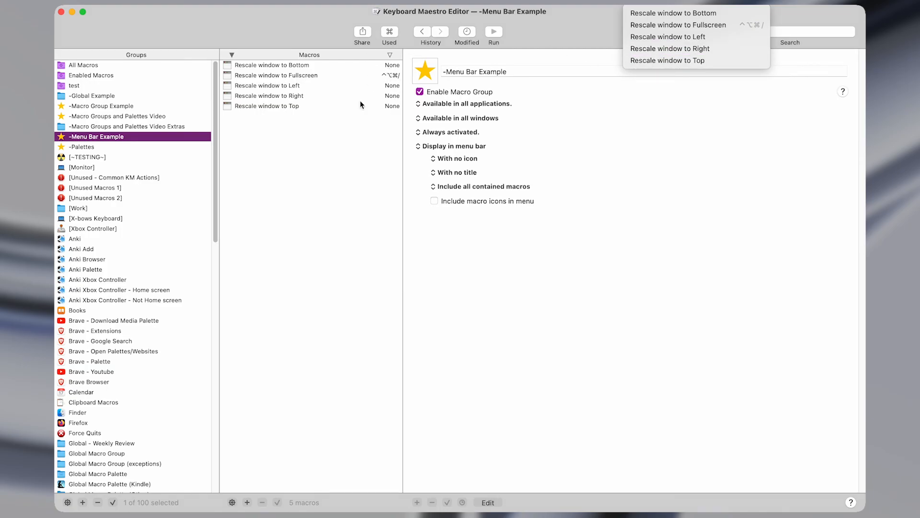
{"action": "left_click", "coordinate": [663, 14]}
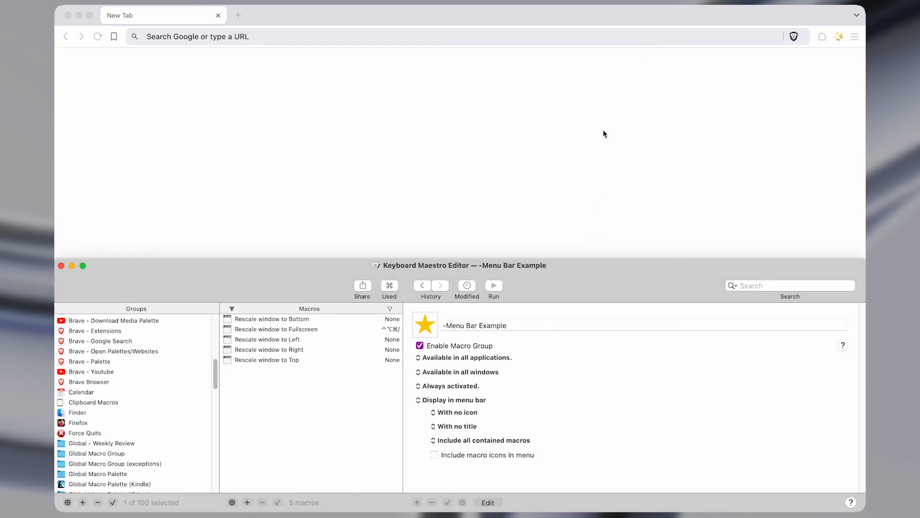
{"action": "left_click", "coordinate": [633, 1]}
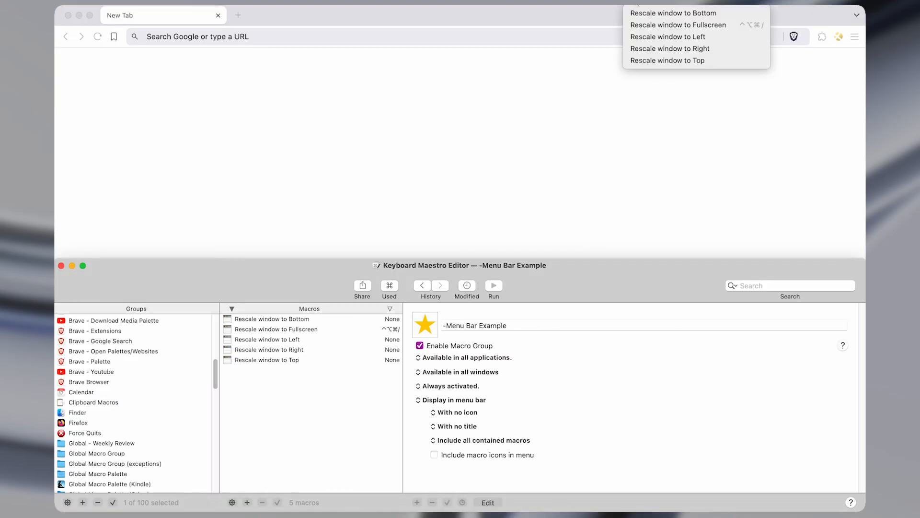
{"action": "left_click", "coordinate": [658, 27]}
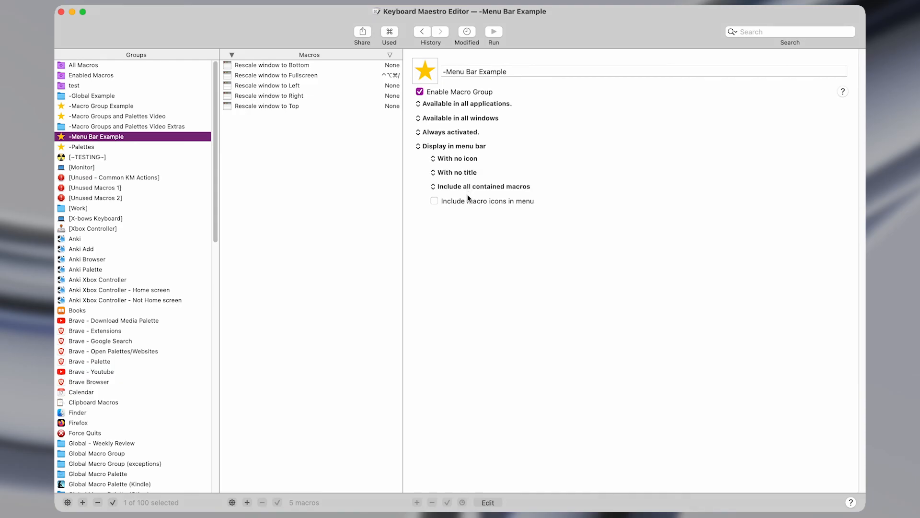
- Show the group in the menu bar "With macro group icon" and check its star item there
{"action": "left_click", "coordinate": [459, 160]}
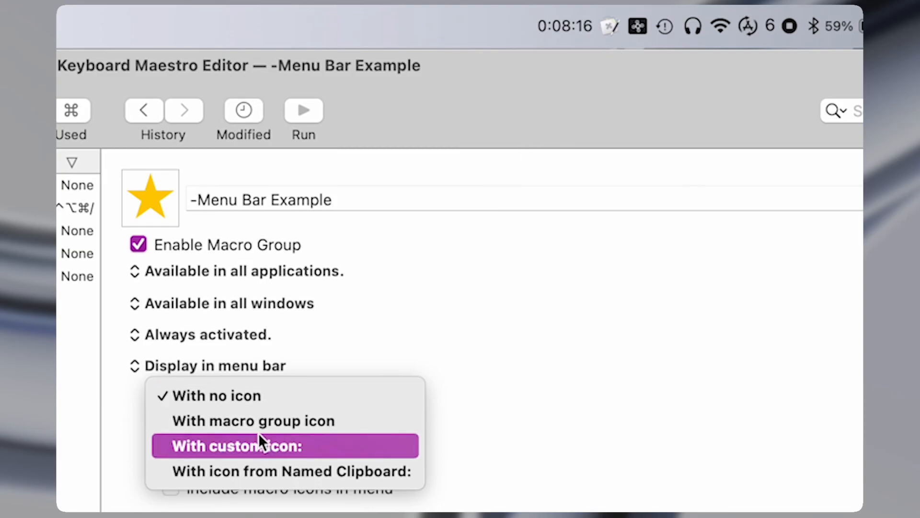
{"action": "left_click", "coordinate": [228, 422]}
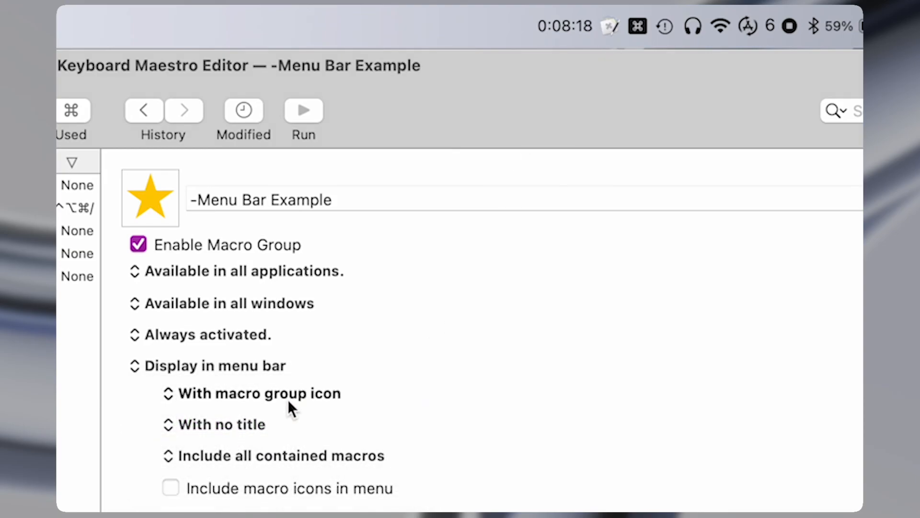
{"action": "left_click", "coordinate": [146, 200]}
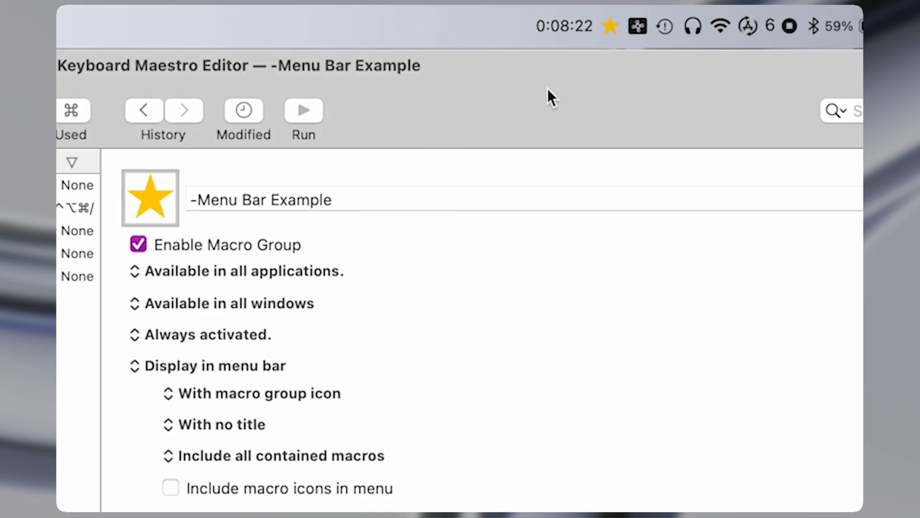
{"action": "left_click", "coordinate": [617, 28]}
{"action": "left_click", "coordinate": [509, 274]}
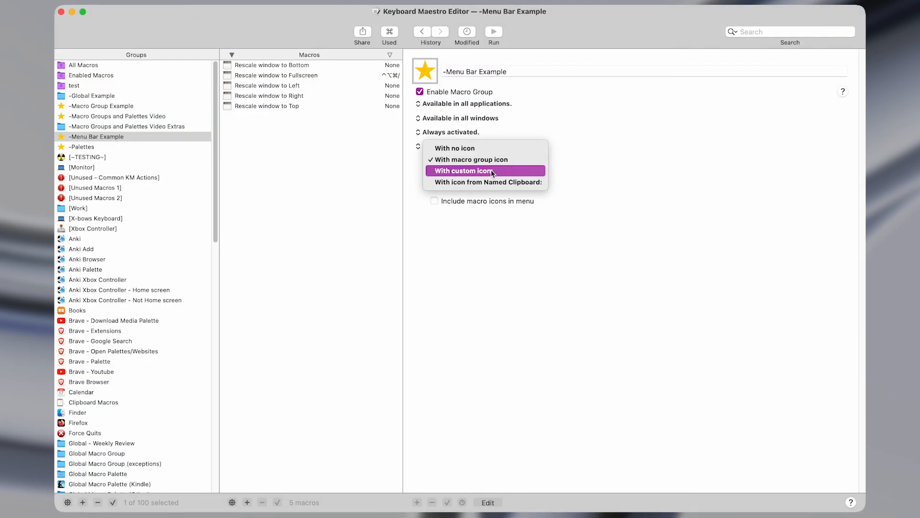
- Switch the menu bar item to "With custom icon:", paste in a screenshot of the purple folder icon, and check the item's macro list
{"action": "left_click", "coordinate": [493, 172]}
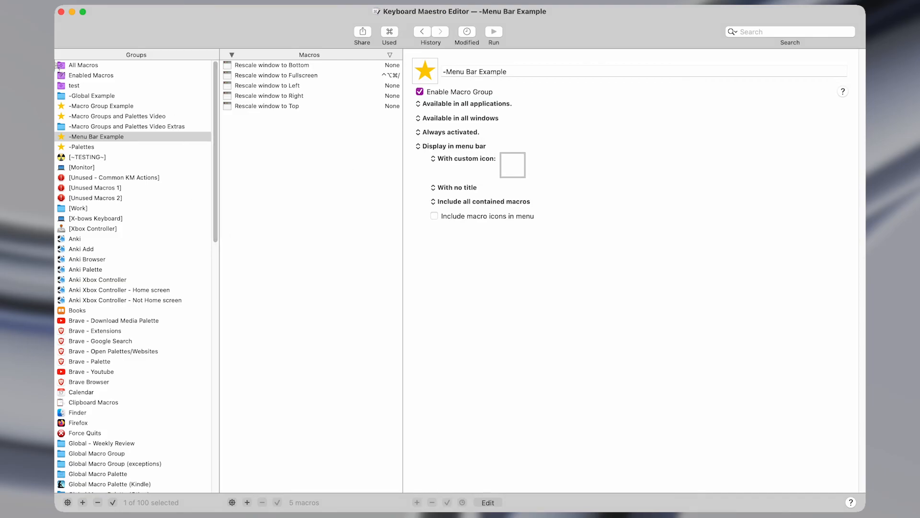
{"action": "key", "text": "super+shift+4"}
{"action": "left_click_drag", "start_coordinate": [55, 64], "coordinate": [68, 76]}
{"action": "key", "text": "super+v"}
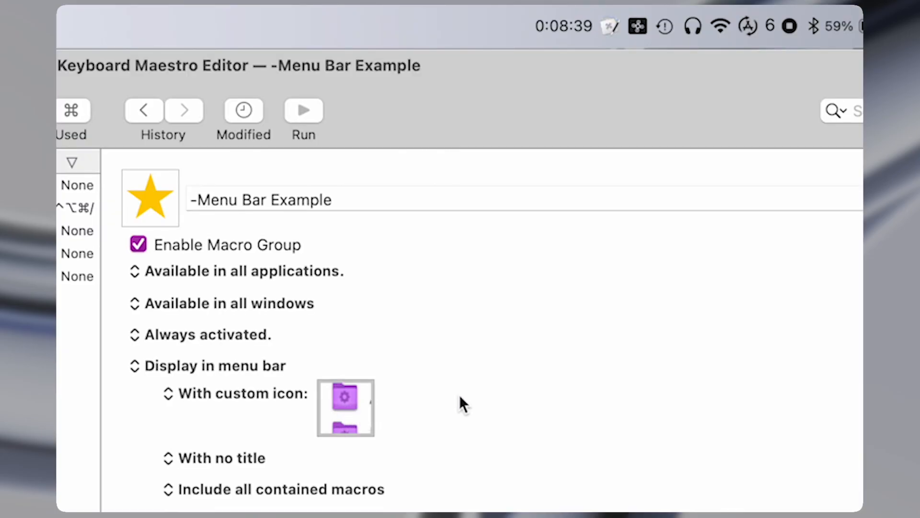
{"action": "left_click", "coordinate": [618, 34]}
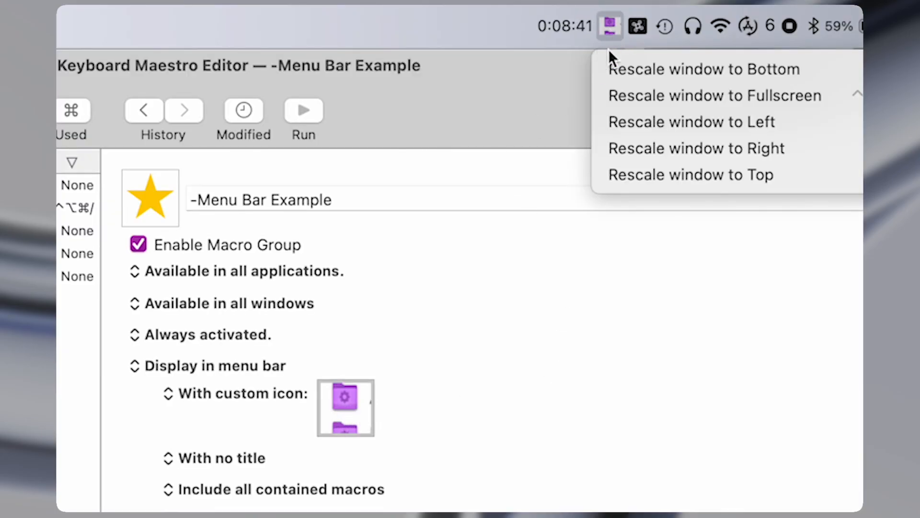
{"action": "left_click", "coordinate": [609, 35]}
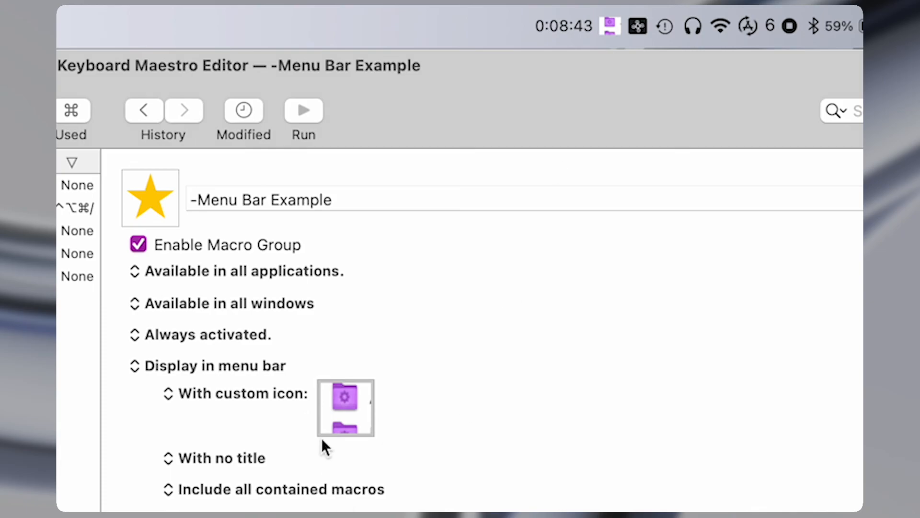
- Set the group's menu bar item back to "With macro group icon"
{"action": "left_click", "coordinate": [217, 393]}
{"action": "left_click", "coordinate": [286, 414]}
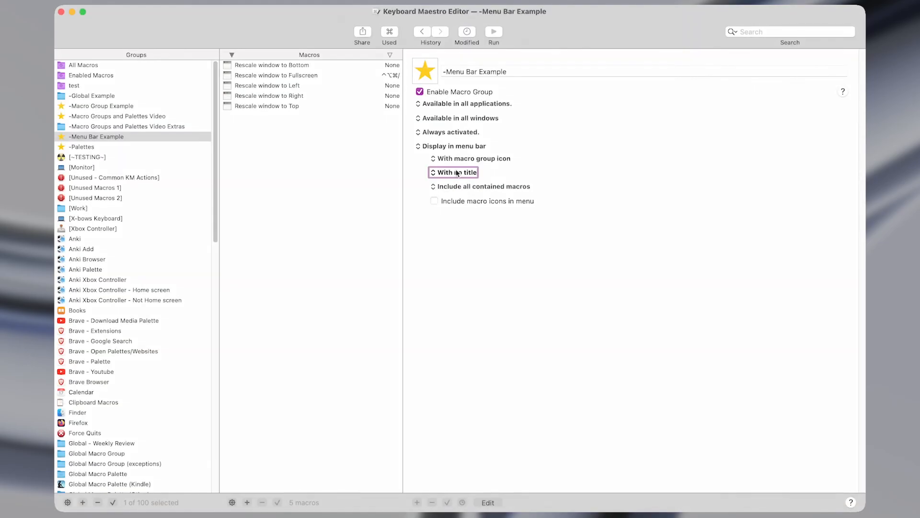
- Set the group's menu bar title to "With macro group title" and check the item in the menu bar
{"action": "left_click", "coordinate": [453, 173]}
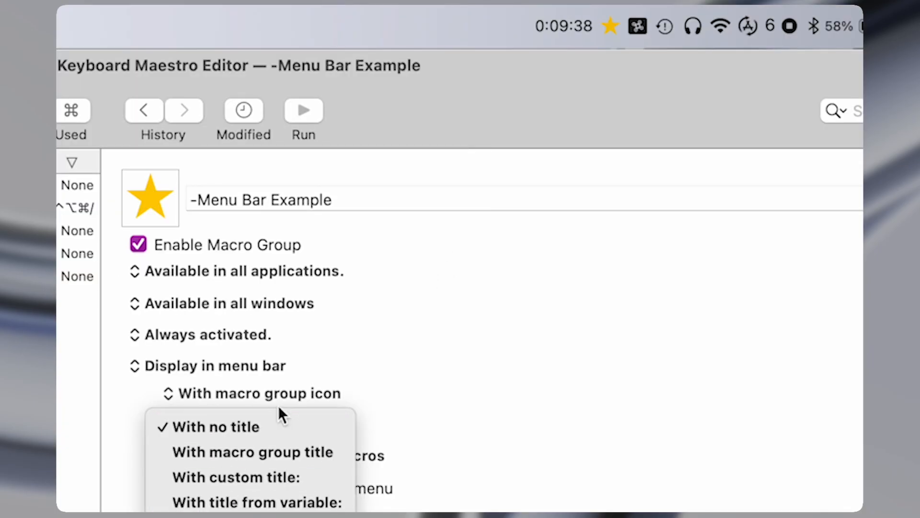
{"action": "left_click", "coordinate": [185, 455]}
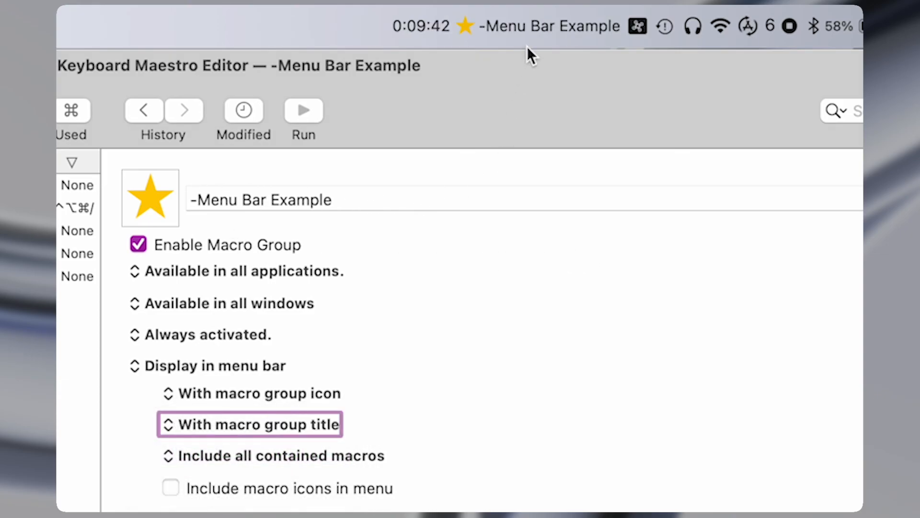
{"action": "left_click", "coordinate": [533, 29]}
{"action": "left_click", "coordinate": [494, 38]}
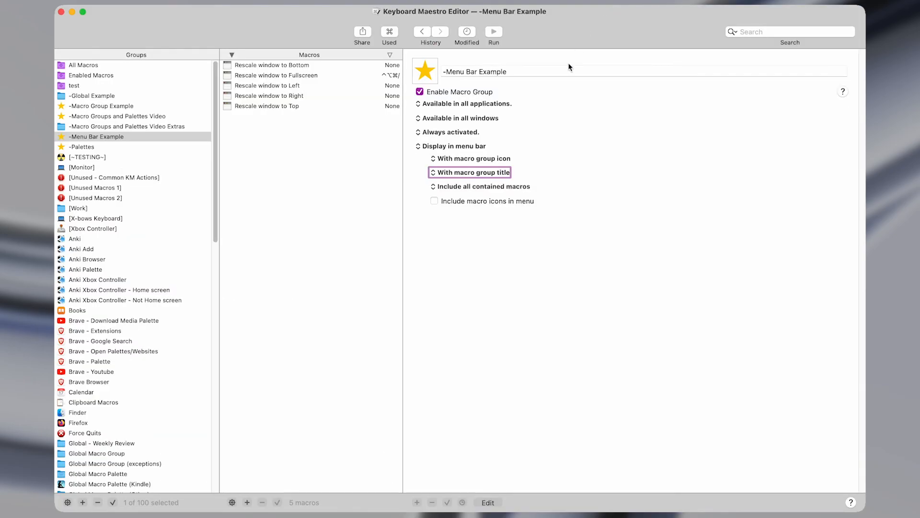
- Switch to "With custom title:", enter "This is an example!" as the title, and check the group's menu bar item
{"action": "left_click", "coordinate": [494, 178]}
{"action": "left_click", "coordinate": [494, 183]}
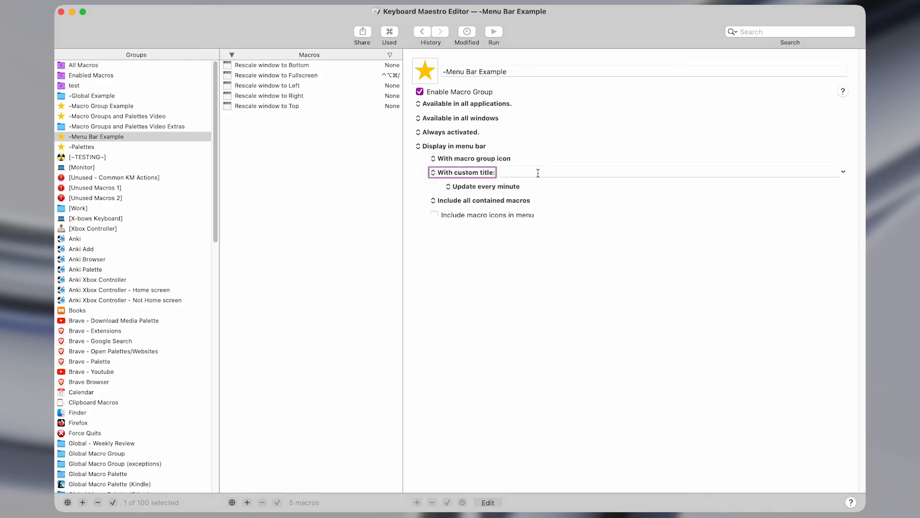
{"action": "left_click", "coordinate": [537, 176]}
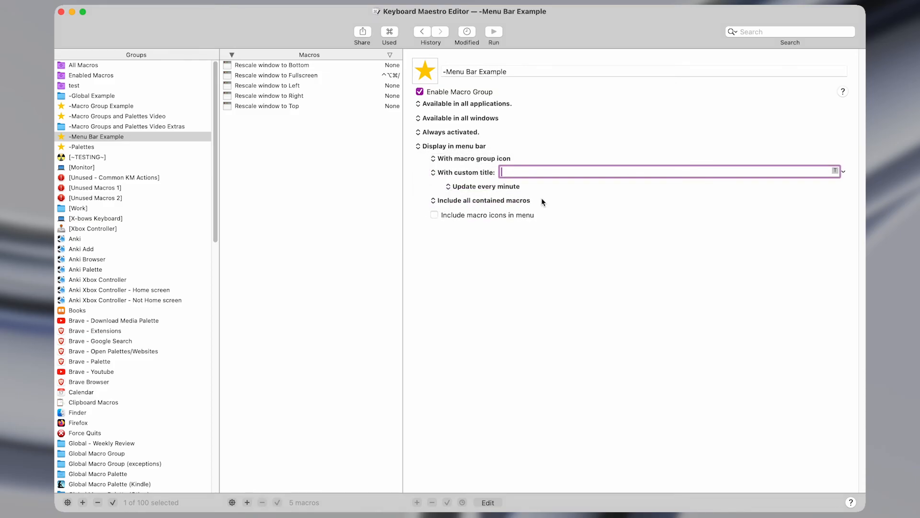
{"action": "type", "text": "This is an example!"}
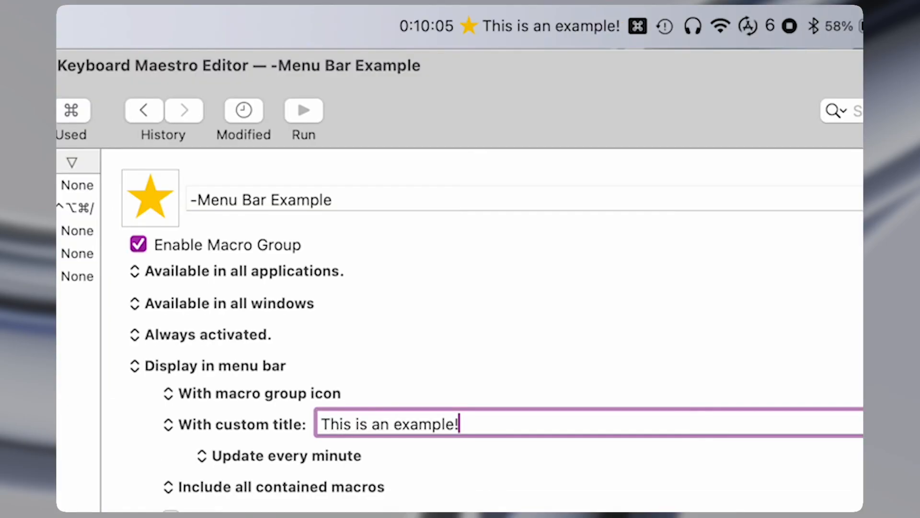
{"action": "left_click", "coordinate": [600, 1]}
{"action": "left_click", "coordinate": [484, 26]}
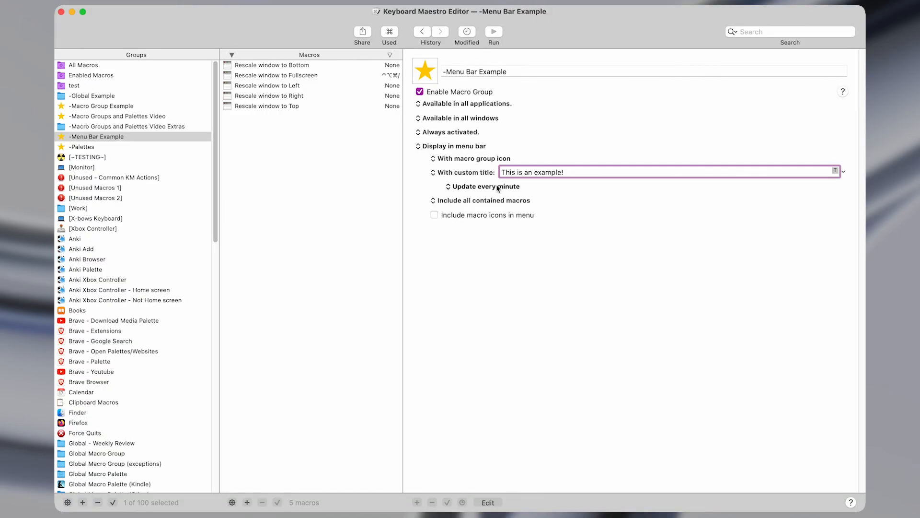
- Replace the custom title with the token %SystemClipboard% and set it to "Update every 5 seconds"
{"action": "left_click", "coordinate": [300, 456]}
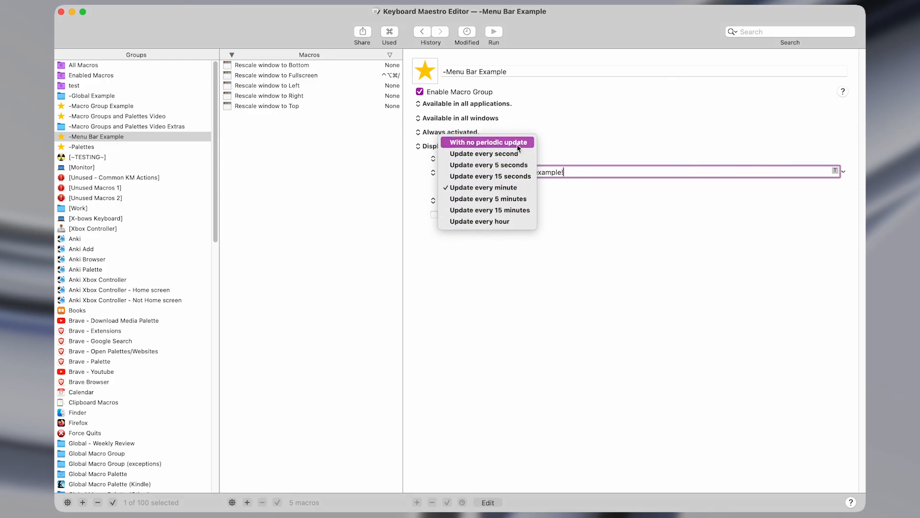
{"action": "left_click", "coordinate": [544, 225]}
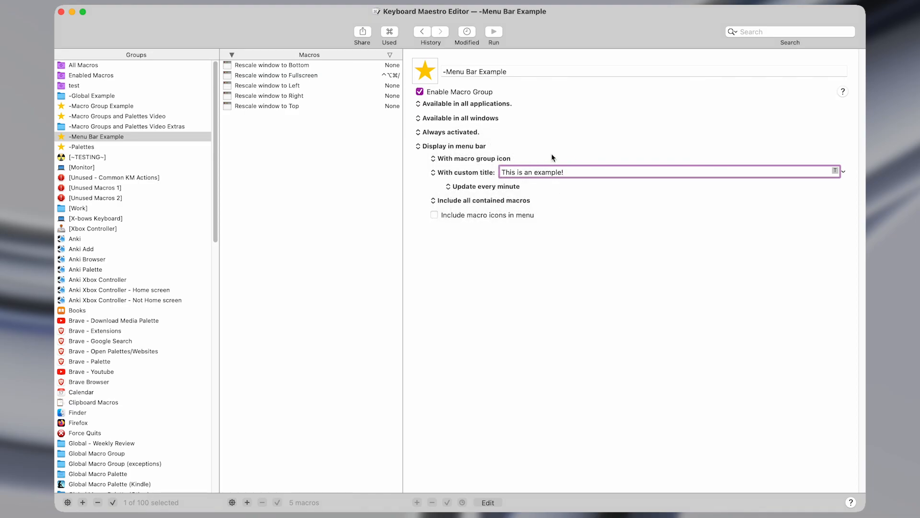
{"action": "left_click_drag", "start_coordinate": [579, 176], "coordinate": [497, 170]}
{"action": "key", "text": "BackSpace"}
{"action": "type", "text": "%SystemClipboard%"}
{"action": "left_click", "coordinate": [518, 188]}
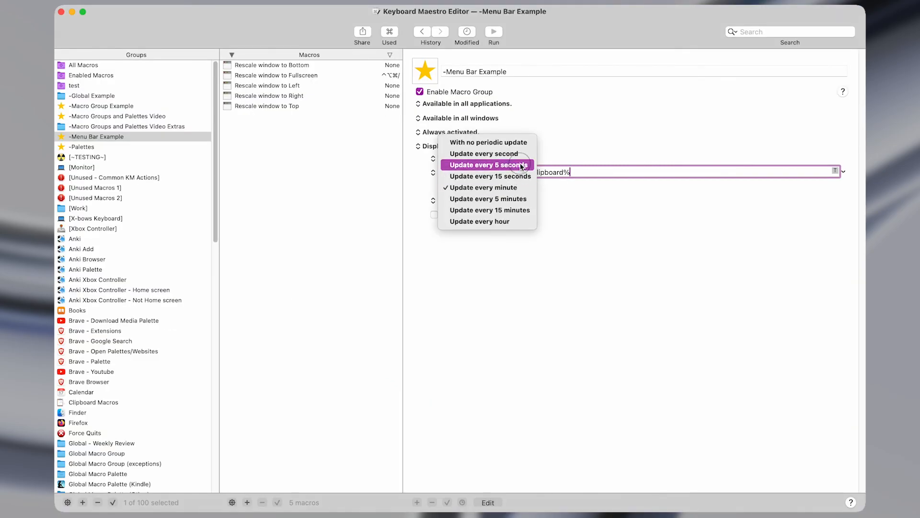
{"action": "left_click", "coordinate": [522, 166]}
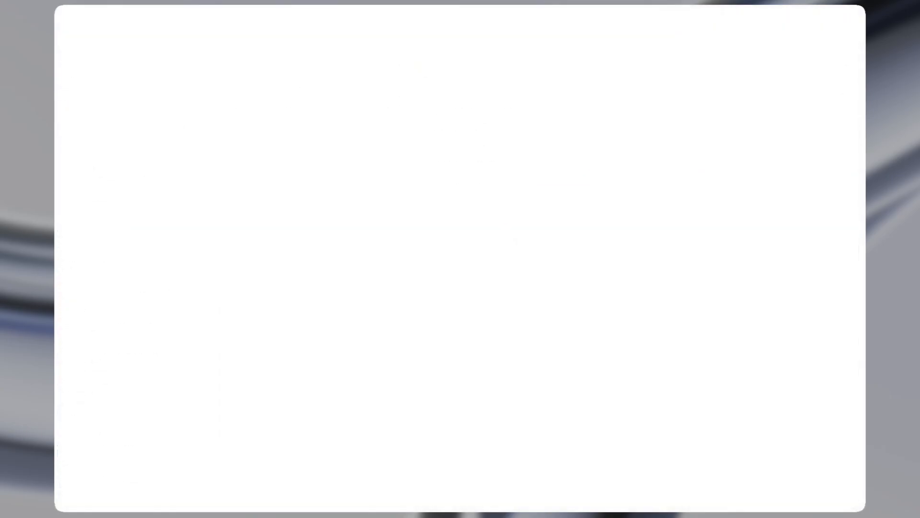
- Switch to the "New" note, copy its last "Hello!" line, and check the group's menu bar title
{"action": "key", "text": "ctrl+alt+z"}
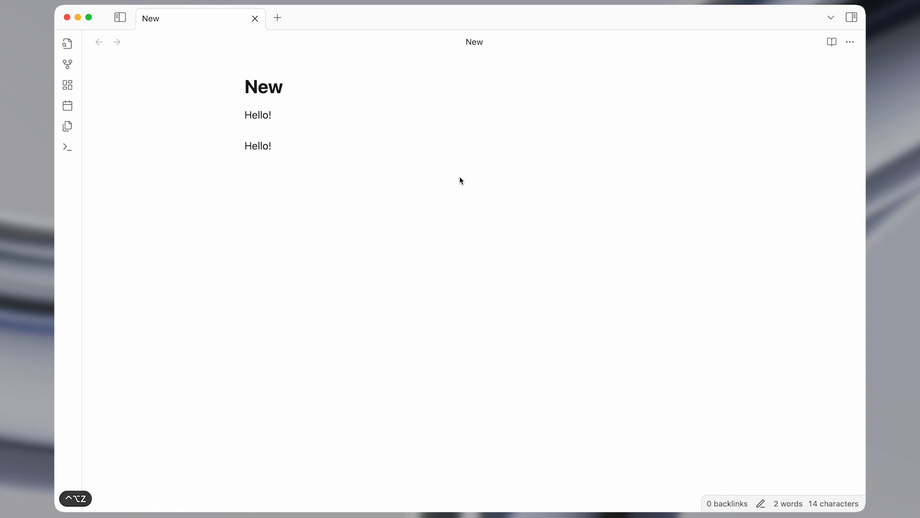
{"action": "key", "text": "shift+super+Left"}
{"action": "key", "text": "super+c"}
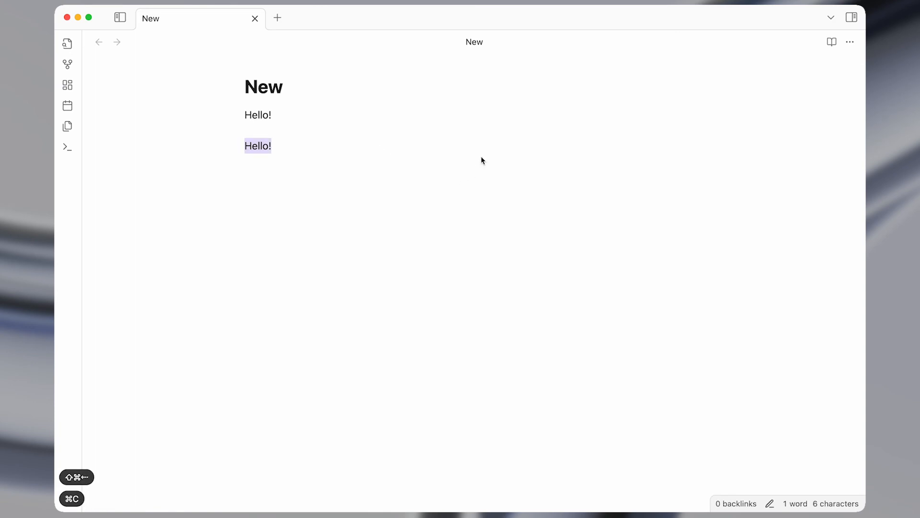
{"action": "left_click", "coordinate": [611, 28]}
{"action": "left_click", "coordinate": [606, 31]}
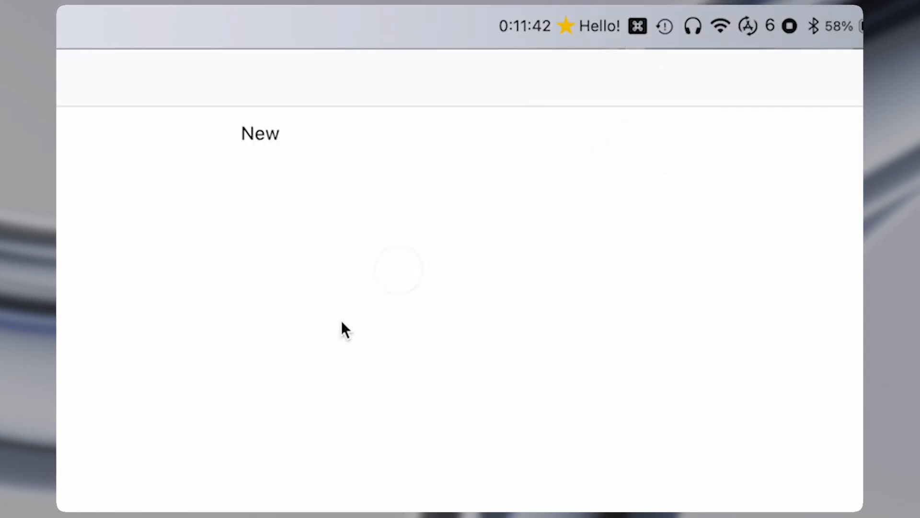
{"action": "left_click", "coordinate": [310, 372]}
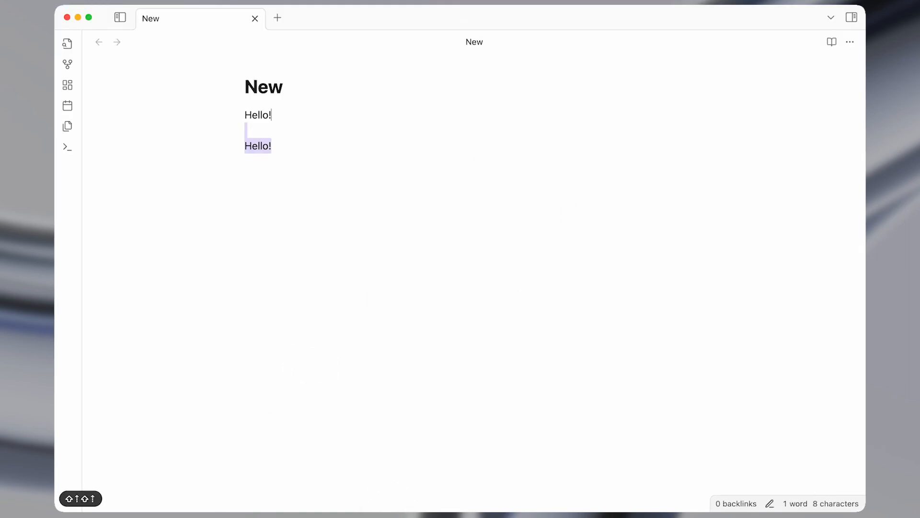
- Add "Bye!" at the end of the note, copy it, and check the group's menu bar title and macro list
{"action": "key", "text": "super+Down"}
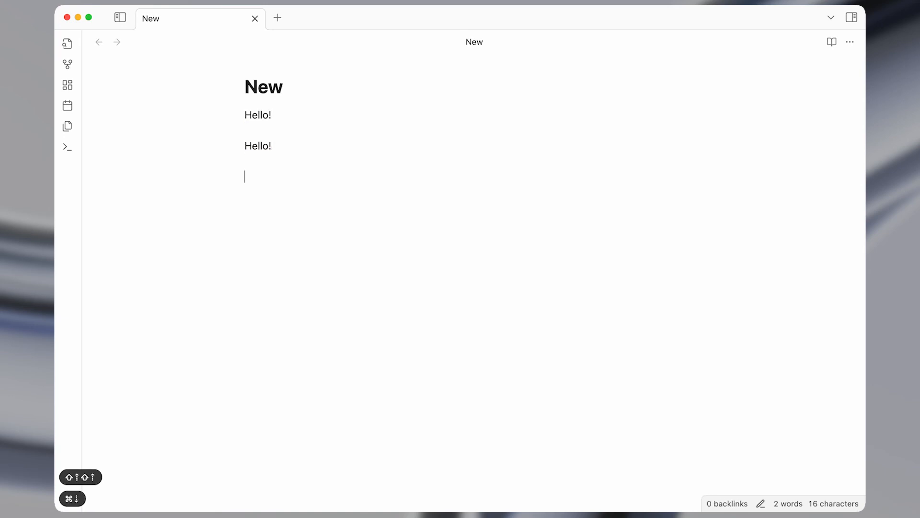
{"action": "type", "text": "Bye!"}
{"action": "key", "text": "shift+super+Left"}
{"action": "key", "text": "super+c"}
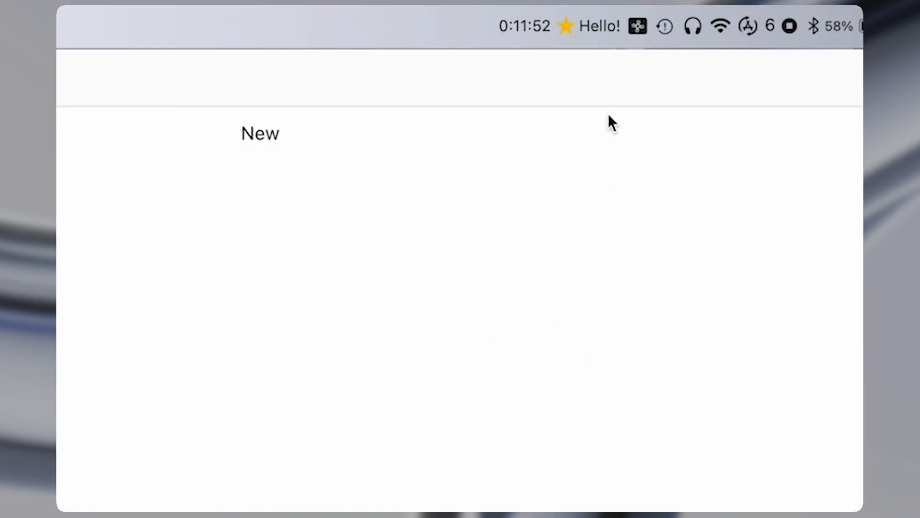
{"action": "left_click", "coordinate": [577, 7]}
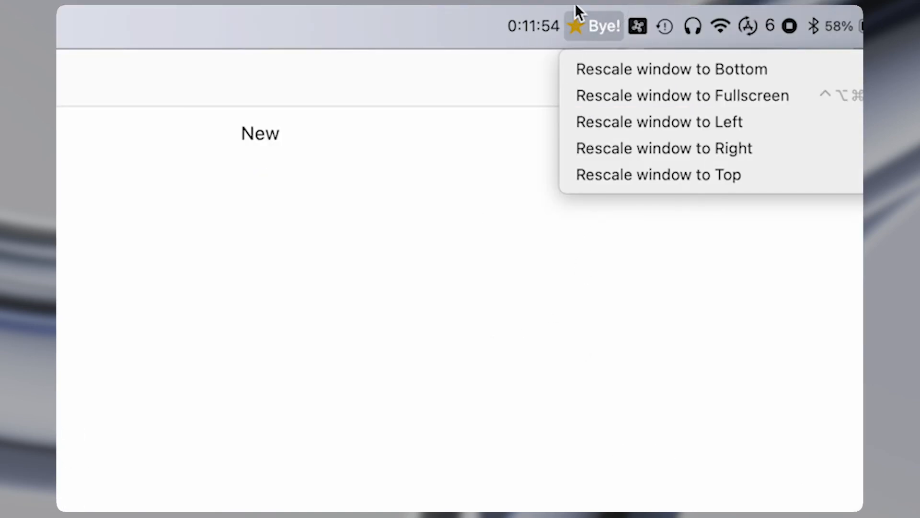
{"action": "left_click", "coordinate": [545, 183]}
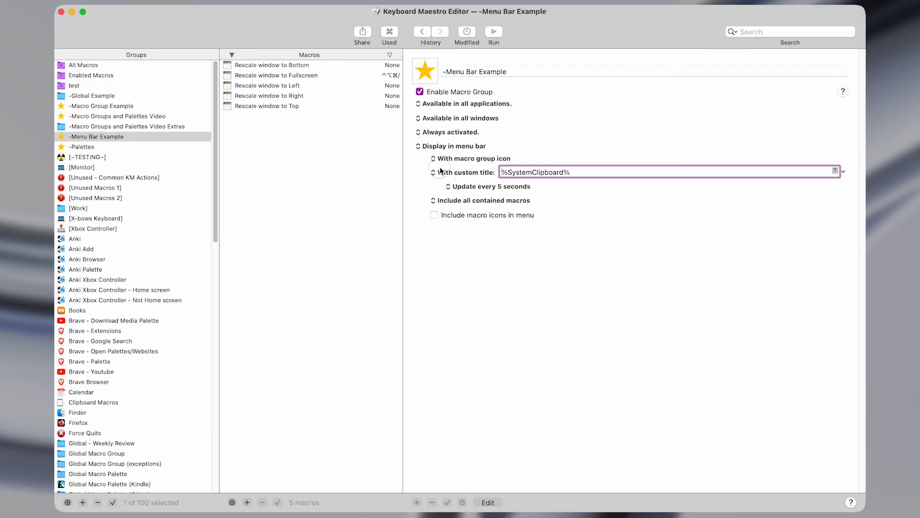
- Back in Keyboard Maestro Editor, switch the group's menu bar title to "With title from variable:" using the variable VarName
{"action": "left_click", "coordinate": [440, 171]}
{"action": "left_click", "coordinate": [445, 180]}
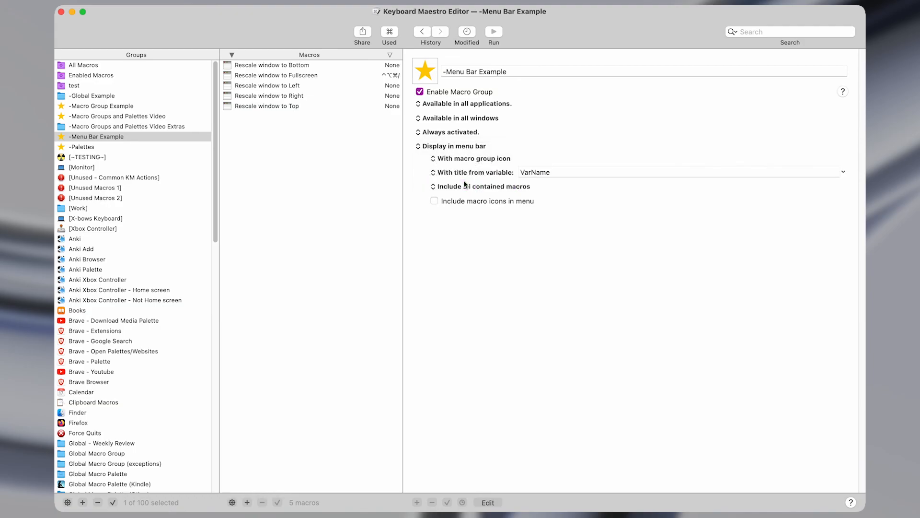
{"action": "left_click", "coordinate": [538, 172]}
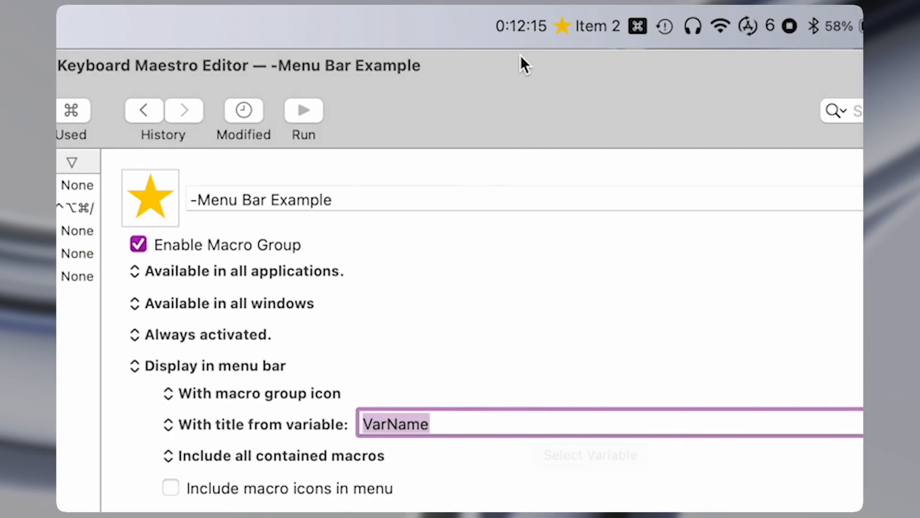
- Examine the macro list of the timer item in the menu bar as an example of a variable title
{"action": "left_click", "coordinate": [525, 36]}
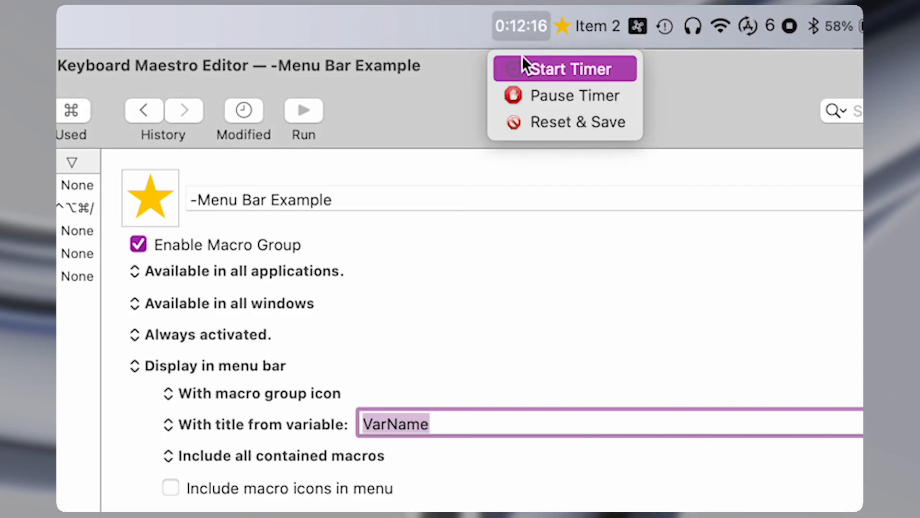
{"action": "left_click", "coordinate": [490, 19]}
{"action": "left_click", "coordinate": [499, 29]}
{"action": "left_click", "coordinate": [467, 98]}
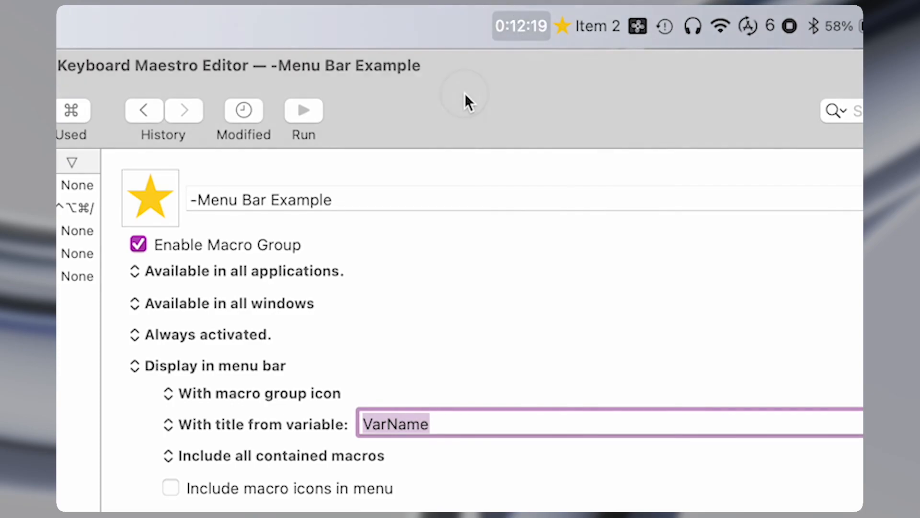
- Set the menu bar item to "With no title" and "Include contained macros with the Group Status Menu trigger"
{"action": "left_click", "coordinate": [264, 424]}
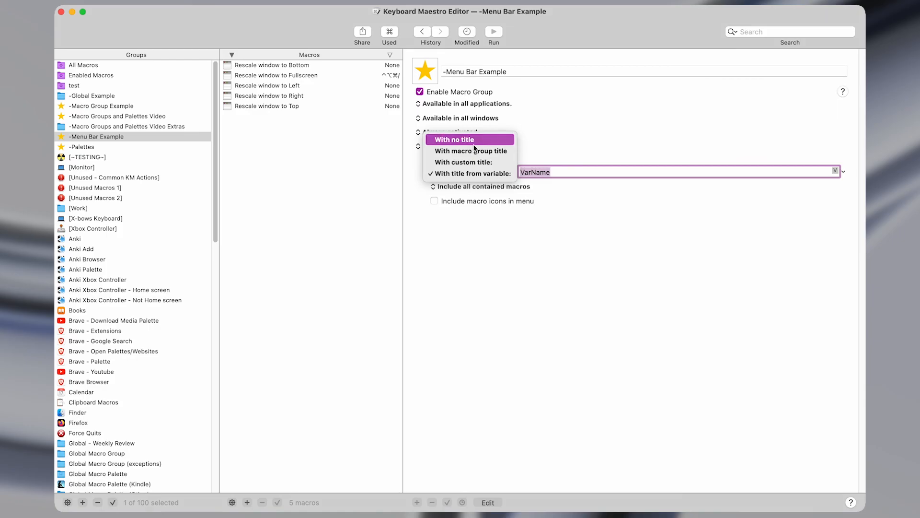
{"action": "left_click", "coordinate": [456, 139]}
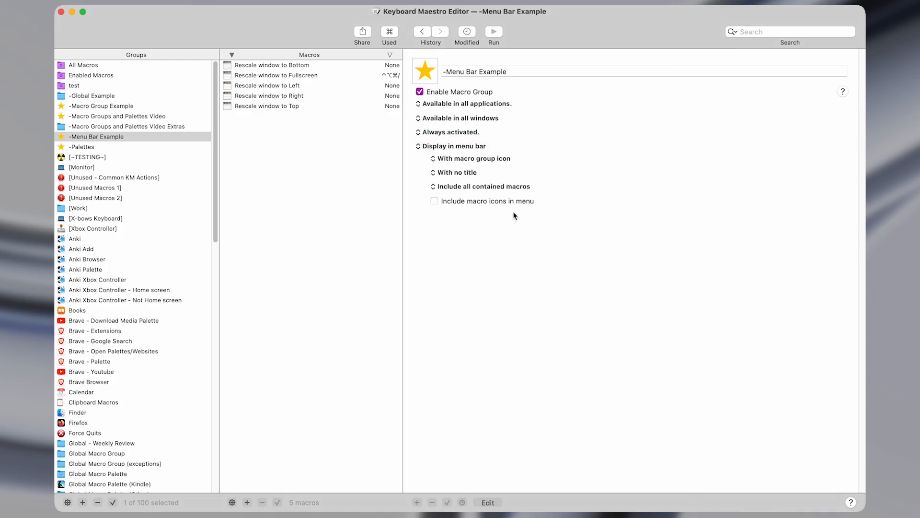
{"action": "left_click", "coordinate": [477, 186]}
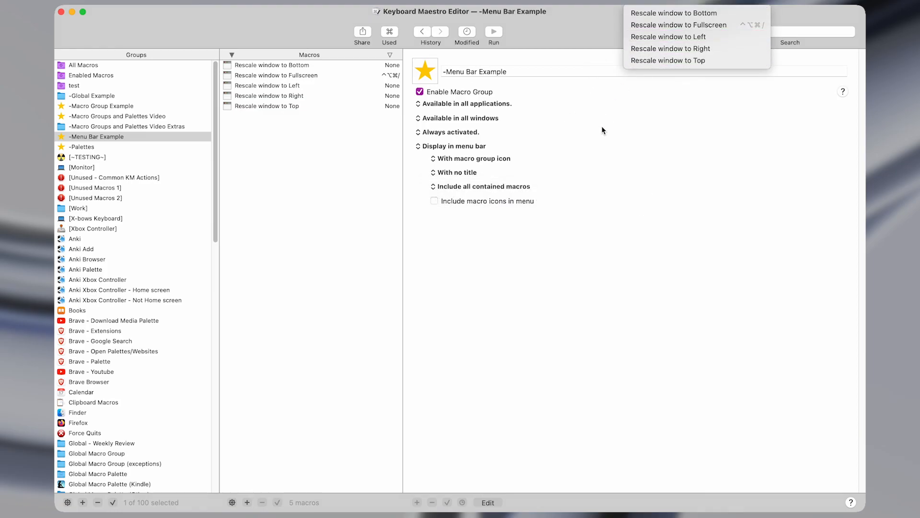
{"action": "left_click", "coordinate": [551, 199]}
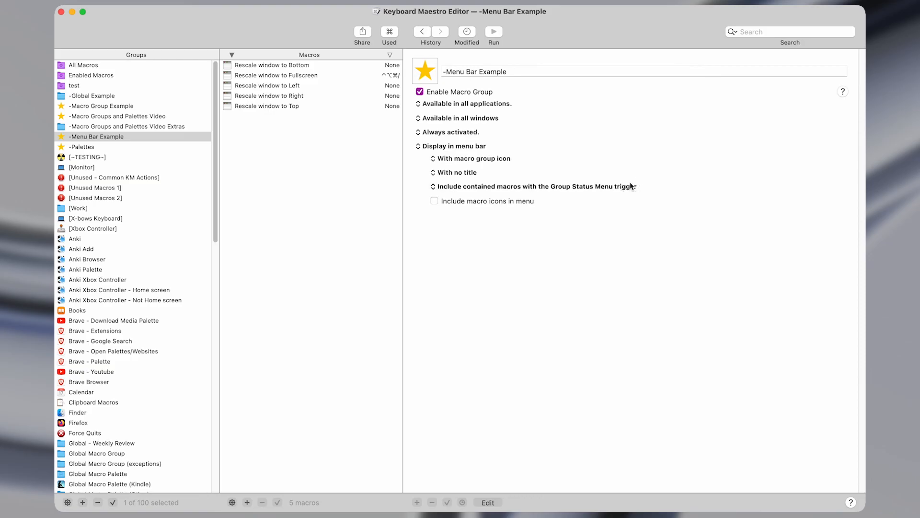
- Add a Group Status Menu Trigger to "Rescale window to Fullscreen" and run that macro from the group's menu bar item
{"action": "left_click", "coordinate": [373, 75]}
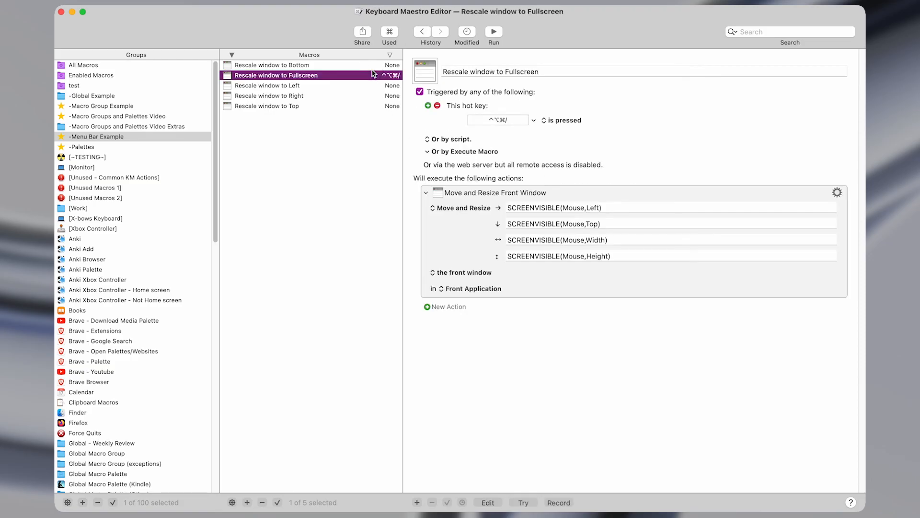
{"action": "left_click", "coordinate": [428, 106]}
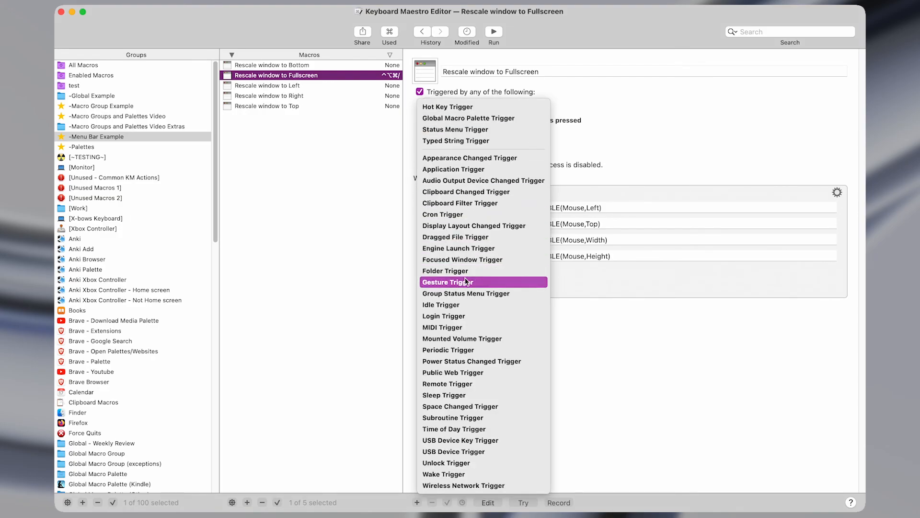
{"action": "left_click", "coordinate": [466, 297]}
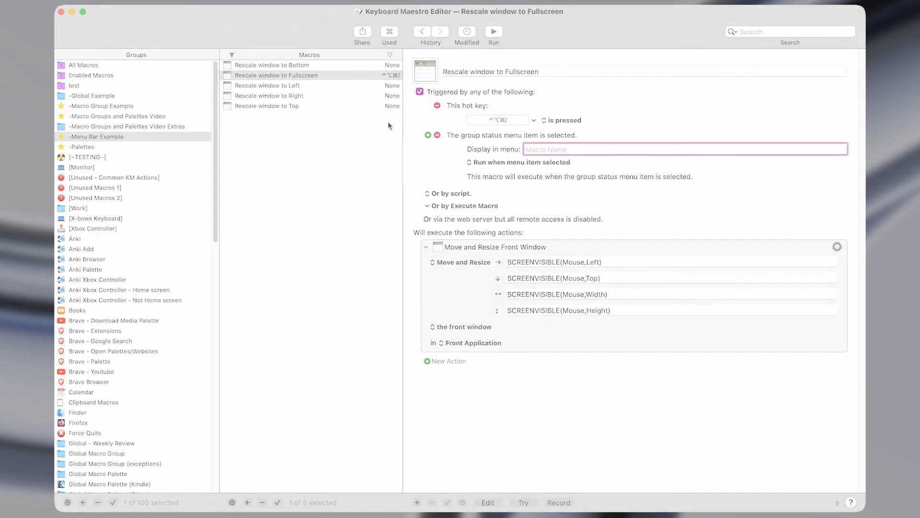
{"action": "left_click", "coordinate": [635, 5]}
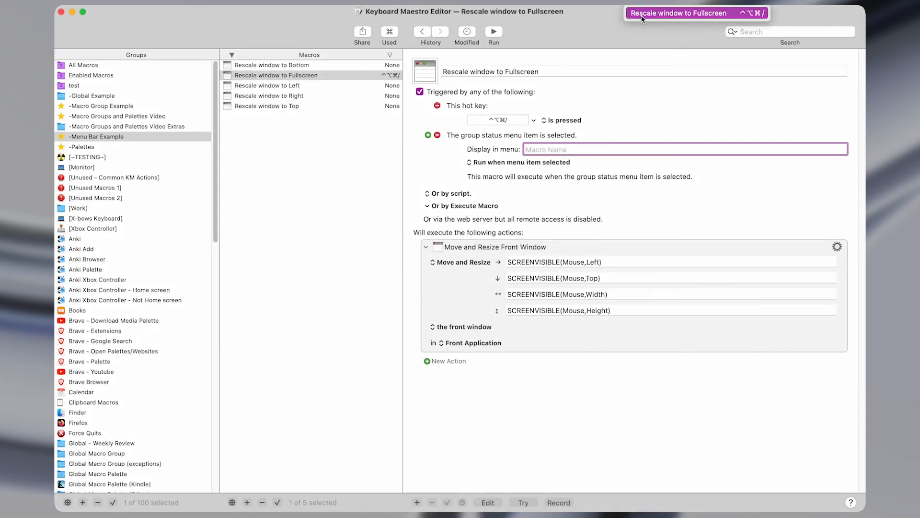
{"action": "left_click", "coordinate": [668, 14]}
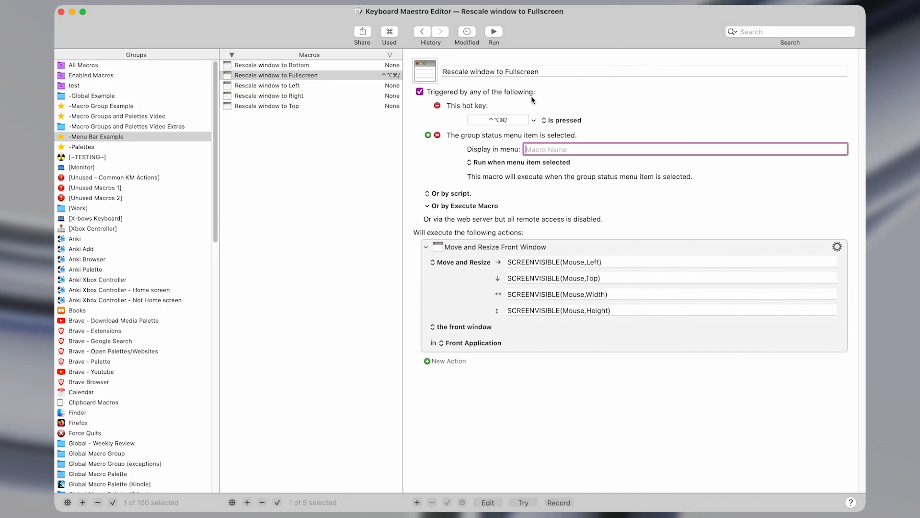
- Add a Group Status Menu Trigger to "Rescale window to Top" and check the group's macro list in the menu bar
{"action": "left_click", "coordinate": [325, 106]}
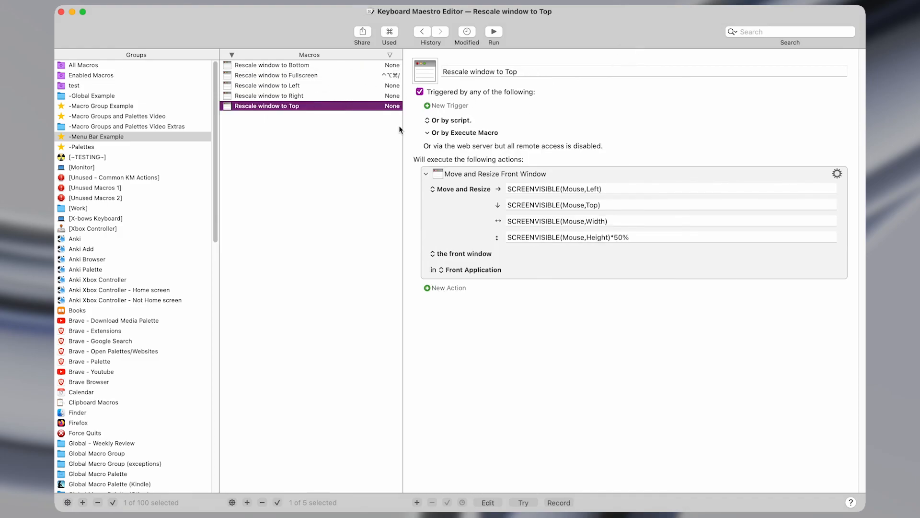
{"action": "left_click", "coordinate": [427, 106]}
{"action": "left_click", "coordinate": [457, 283]}
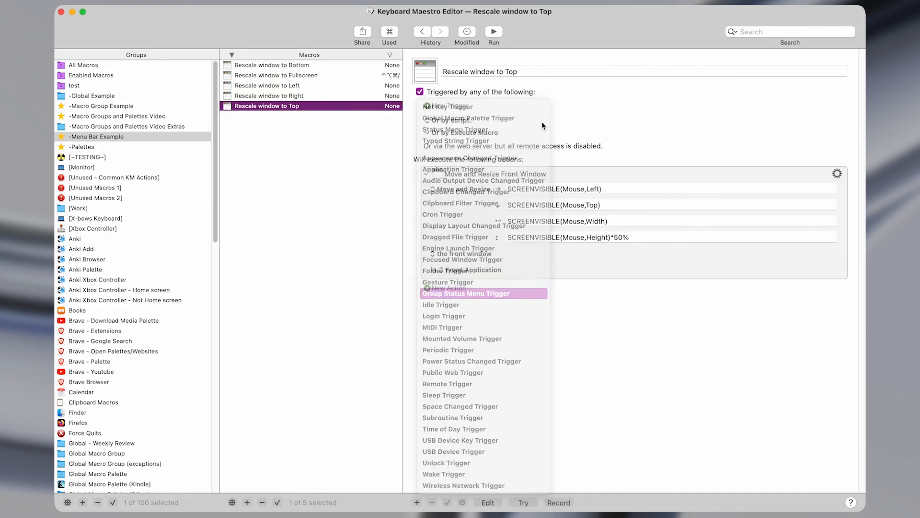
{"action": "left_click", "coordinate": [614, 28]}
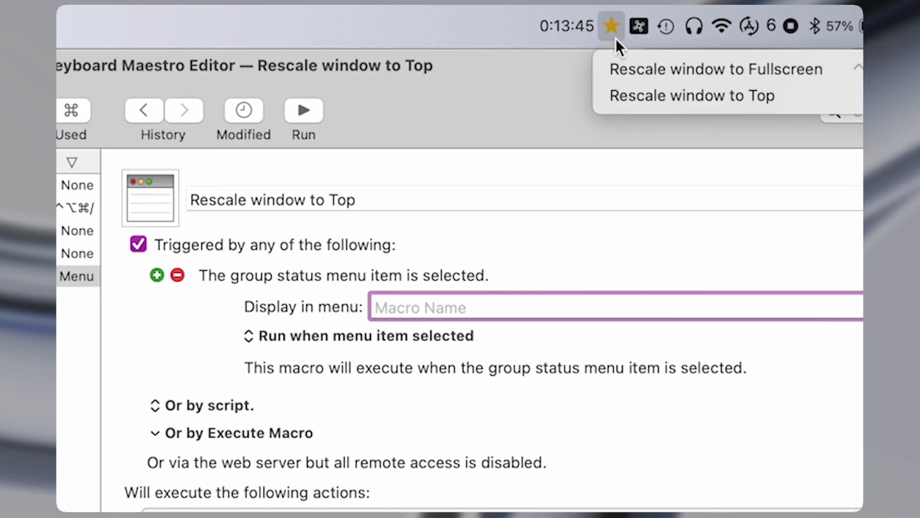
- Set the group status menu display name of "Rescale window to Top" to "Macro 1" and check it in the menu bar
{"action": "left_click", "coordinate": [572, 162]}
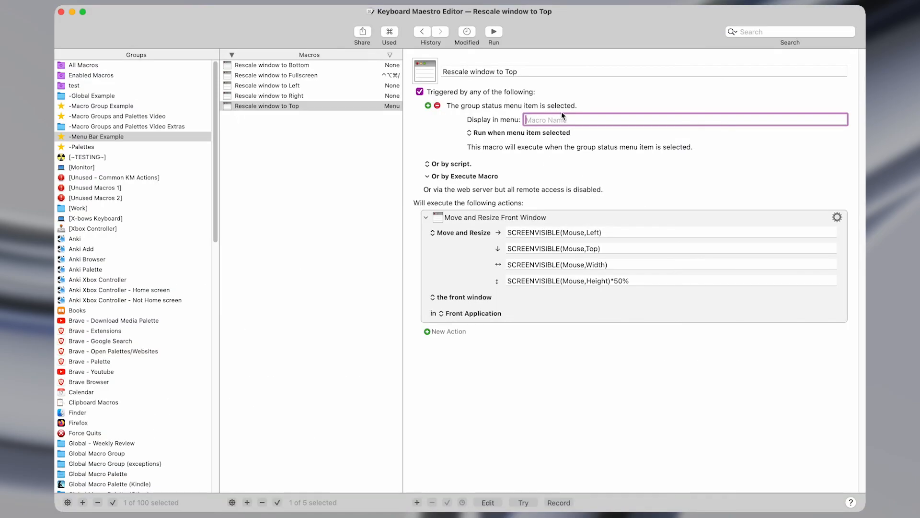
{"action": "type", "text": "Macr"}
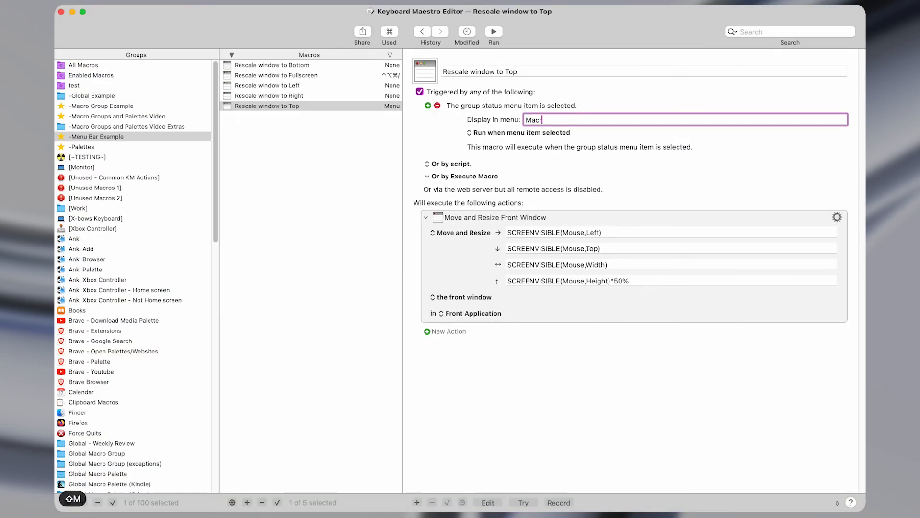
{"action": "type", "text": "o"}
{"action": "type", "text": "1"}
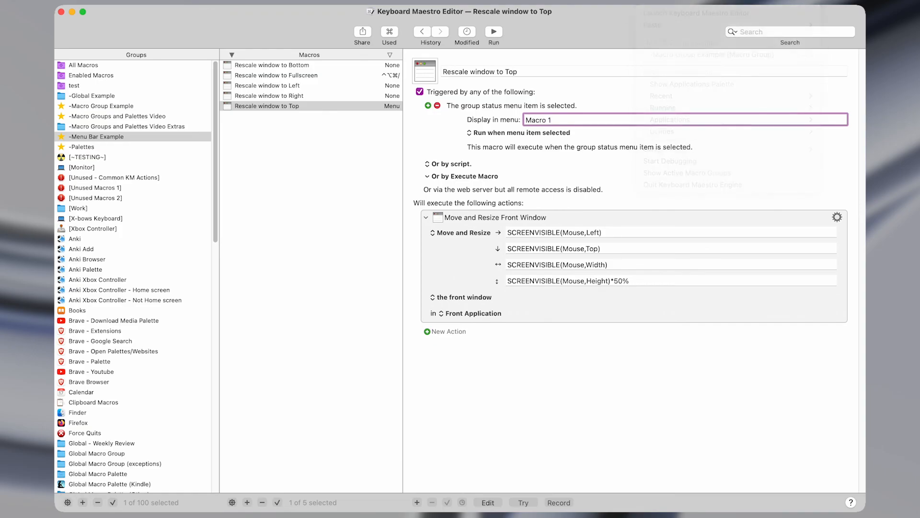
{"action": "left_click", "coordinate": [634, 1]}
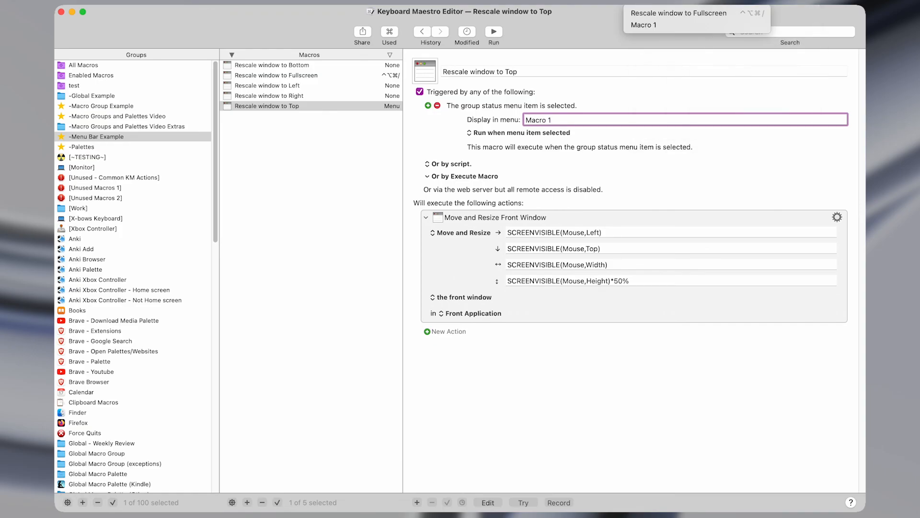
{"action": "left_click", "coordinate": [659, 25]}
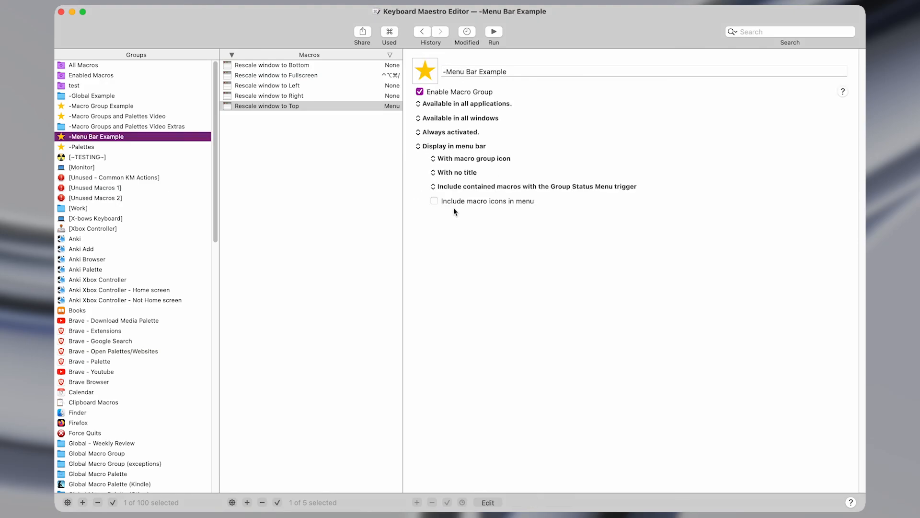
- Enable "Include macro icons in menu" for the -Menu Bar Example group and check its macro list in the menu bar
{"action": "left_click", "coordinate": [490, 201]}
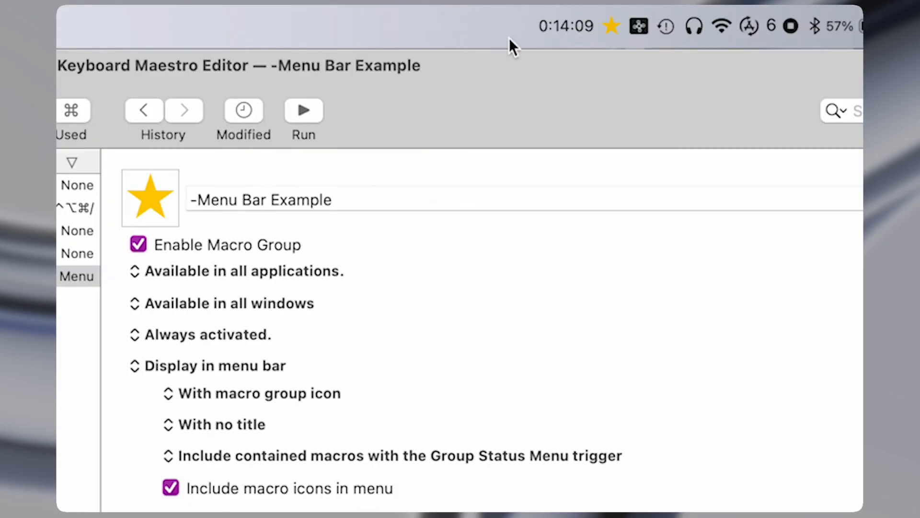
{"action": "left_click", "coordinate": [608, 29]}
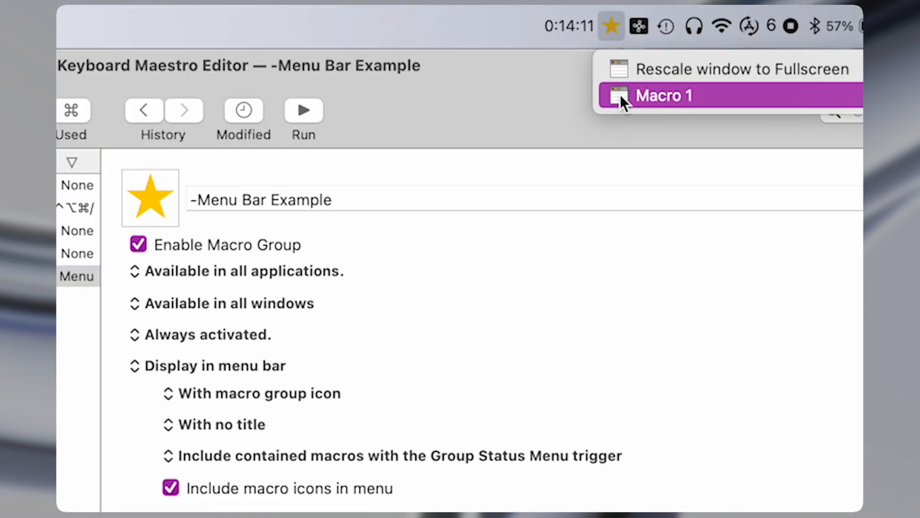
{"action": "left_click", "coordinate": [619, 94]}
- Change the icon of "Rescale window to Fullscreen" to the red circle and check the group's menu bar list
{"action": "left_click", "coordinate": [353, 85]}
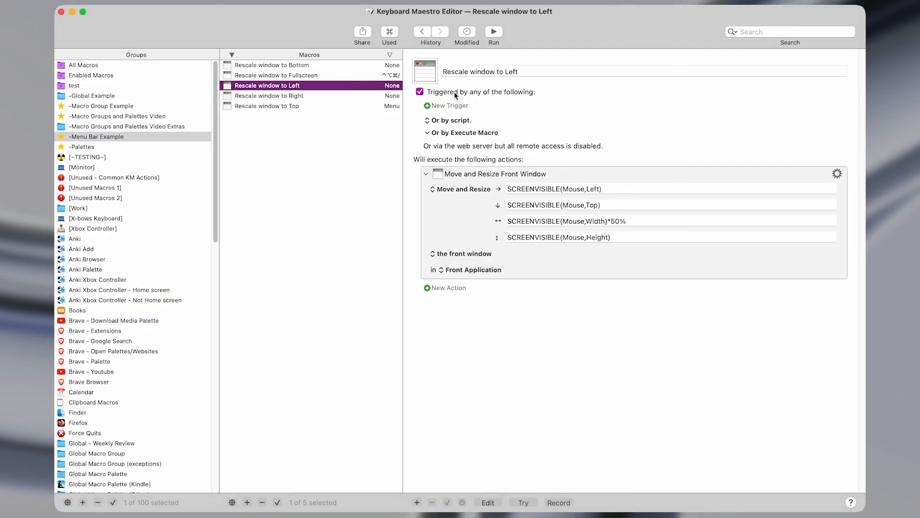
{"action": "left_click", "coordinate": [398, 77]}
{"action": "left_click", "coordinate": [433, 74]}
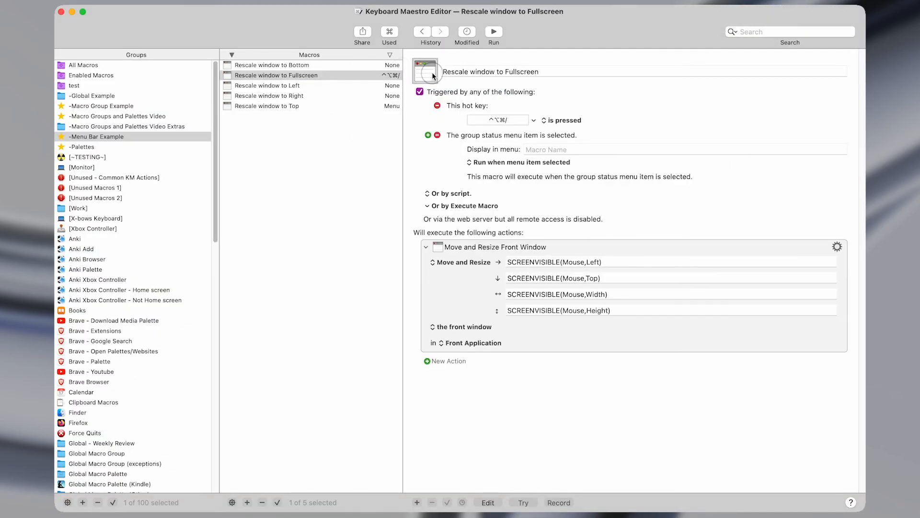
{"action": "left_click", "coordinate": [404, 171]}
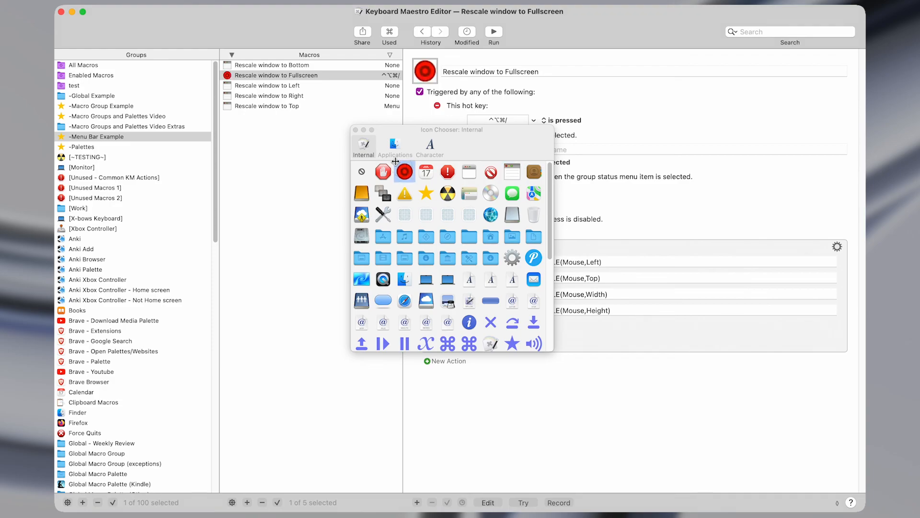
{"action": "left_click", "coordinate": [356, 130]}
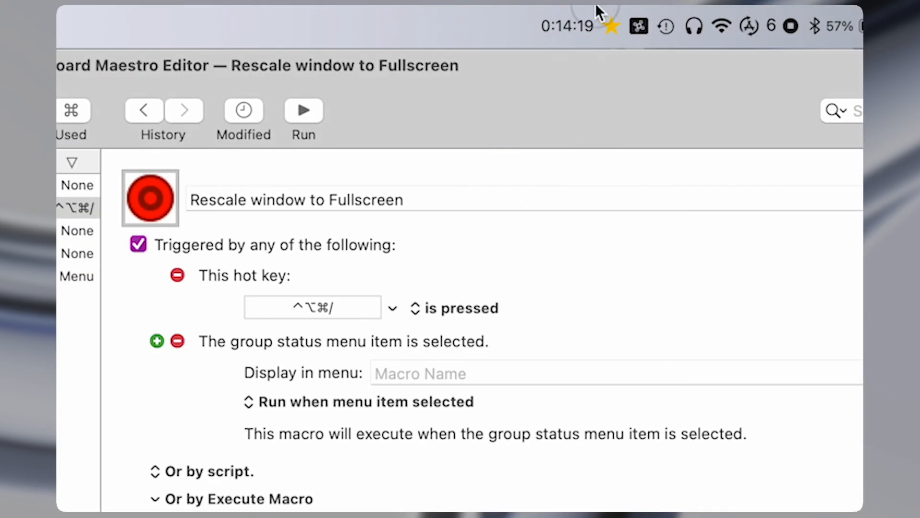
{"action": "left_click", "coordinate": [596, 11]}
{"action": "left_click", "coordinate": [608, 19]}
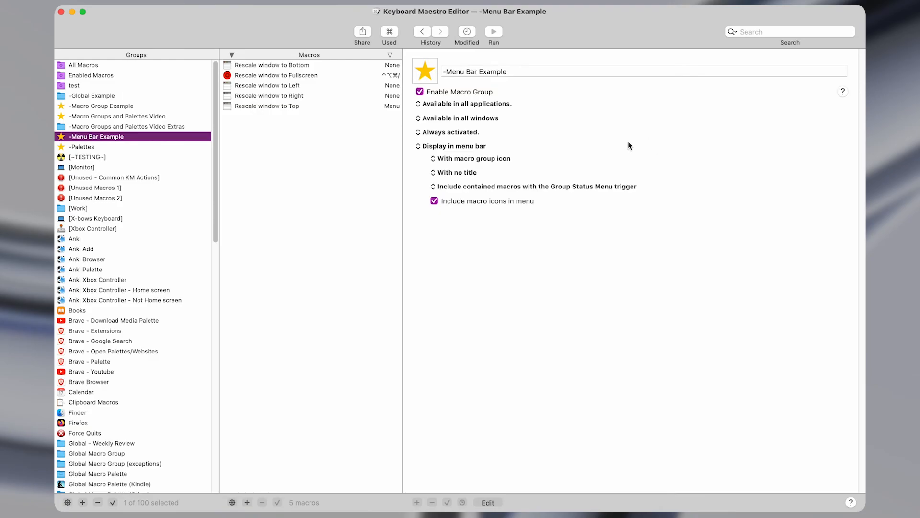
- Examine the application and window availability options of the -Menu Bar Example group
{"action": "left_click", "coordinate": [463, 104]}
{"action": "left_click", "coordinate": [449, 221]}
{"action": "left_click", "coordinate": [460, 118]}
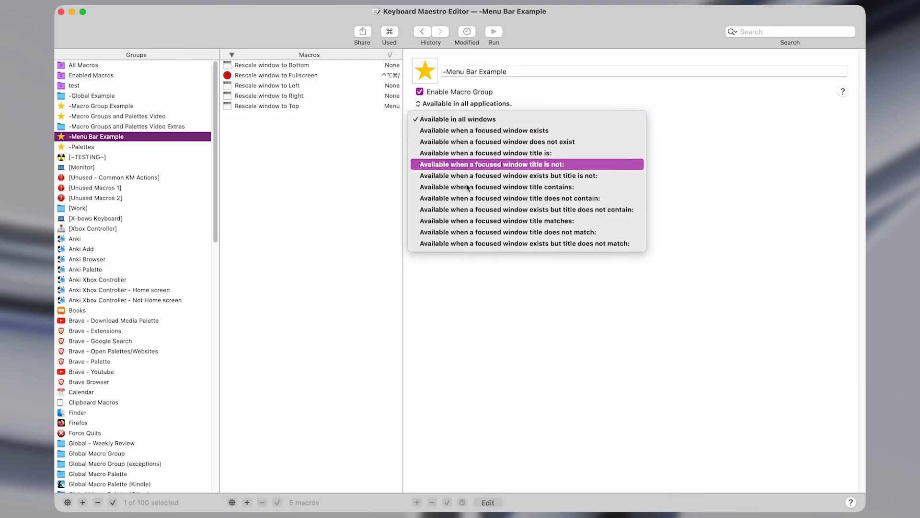
{"action": "left_click", "coordinate": [489, 298]}
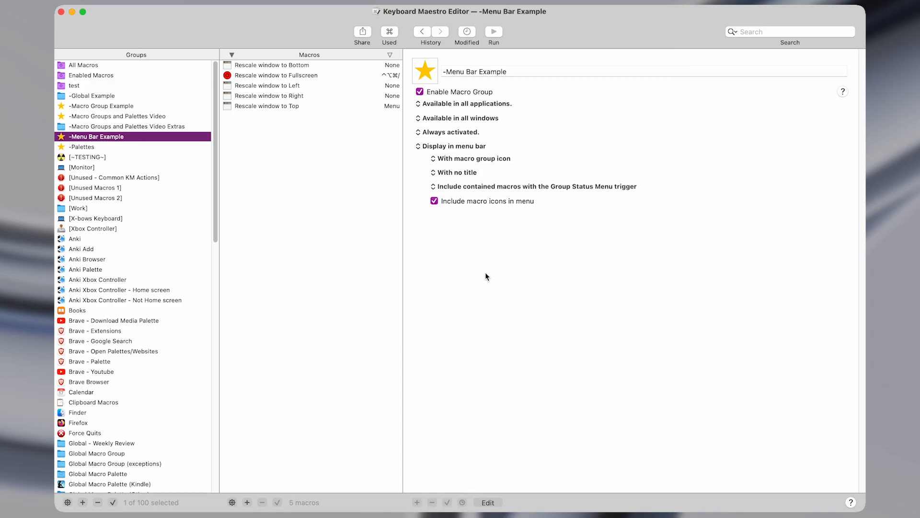
- Add a new smart group and name it "Example Smart Group"
{"action": "left_click", "coordinate": [68, 501]}
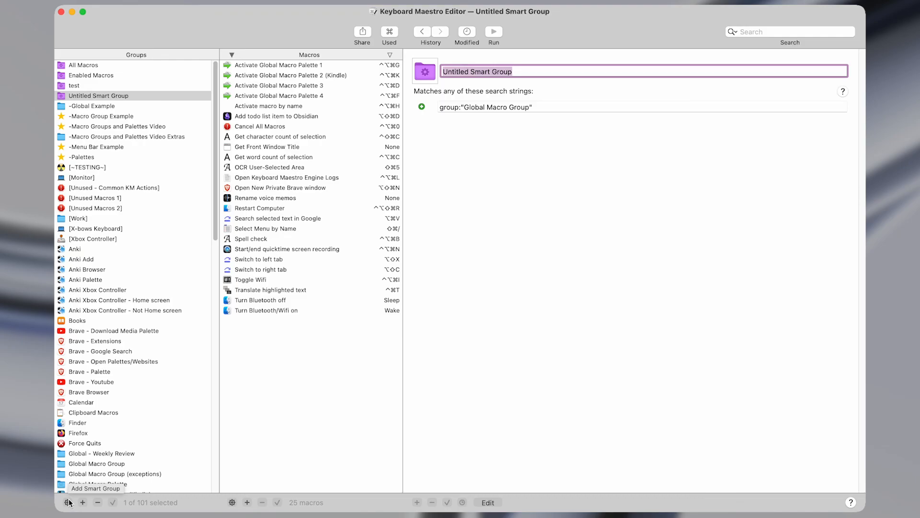
{"action": "type", "text": "Exapmle"}
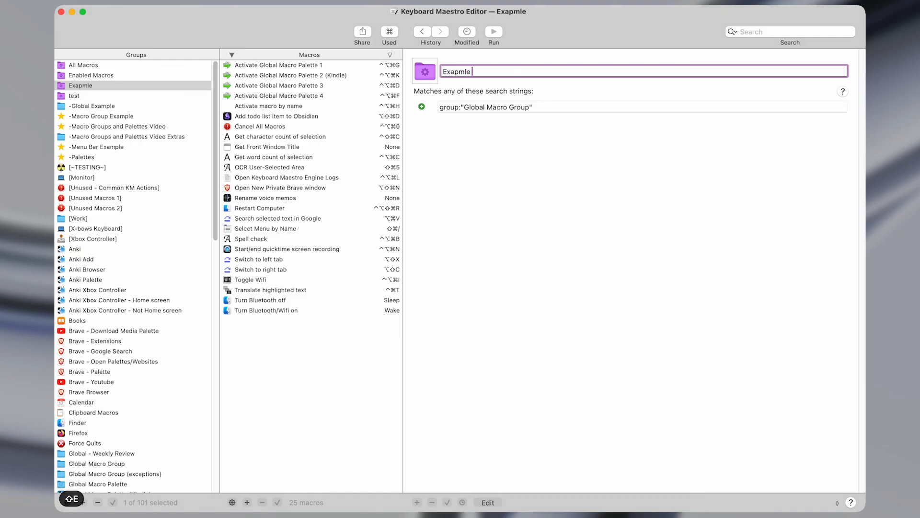
{"action": "key", "text": "alt+BackSpace"}
{"action": "type", "text": "Example M"}
{"action": "key", "text": "BackSpace"}
{"action": "key", "text": "BackSpace"}
{"action": "type", "text": "Smart Group"}
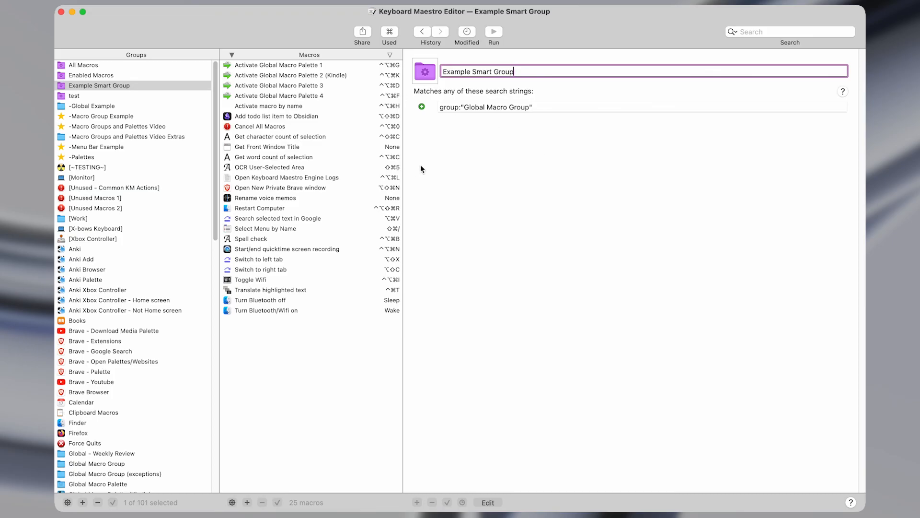
- Add an empty second search string to Example Smart Group and highlight the group name in the first string
{"action": "left_click", "coordinate": [440, 109]}
{"action": "left_click", "coordinate": [531, 107]}
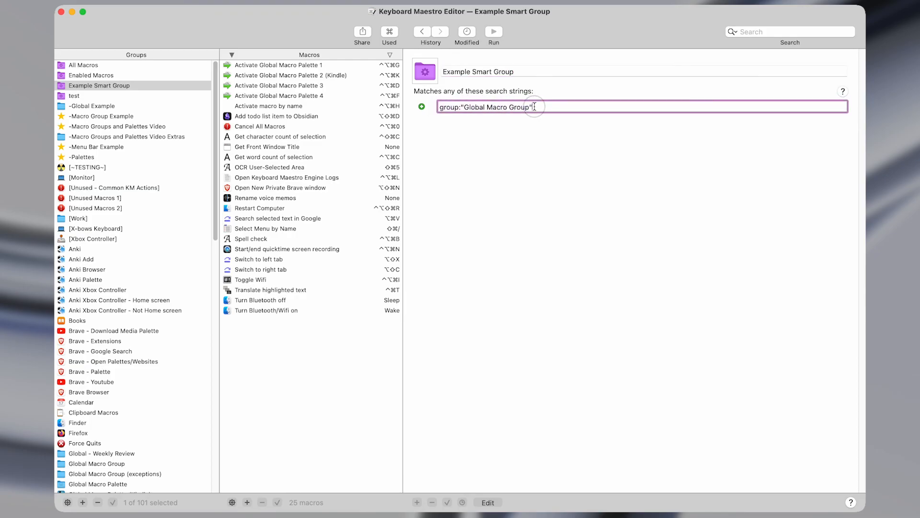
{"action": "left_click", "coordinate": [422, 108]}
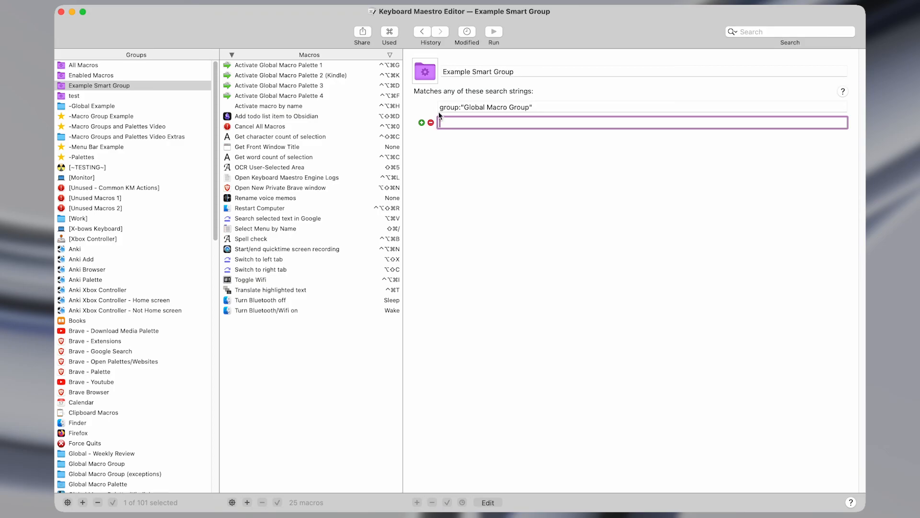
{"action": "left_click", "coordinate": [441, 108]}
{"action": "left_click_drag", "start_coordinate": [441, 110], "coordinate": [460, 107]}
{"action": "left_click", "coordinate": [461, 108]}
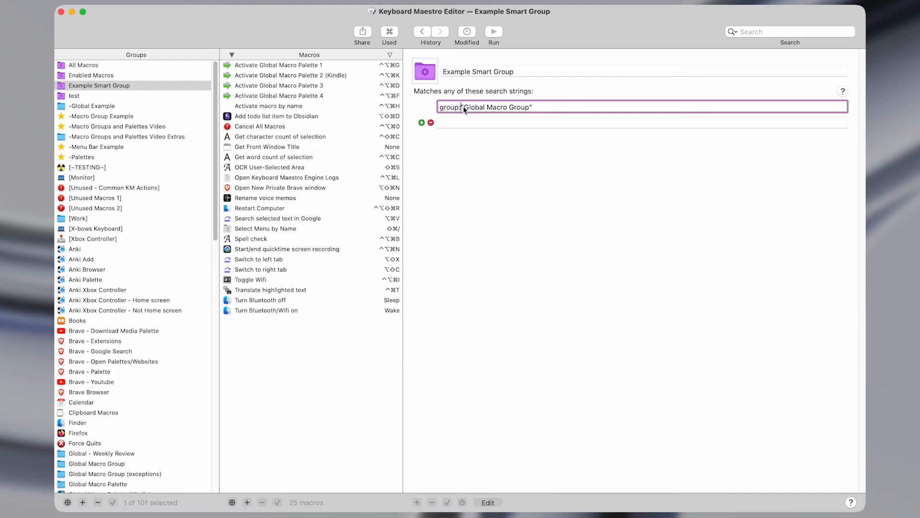
{"action": "left_click_drag", "start_coordinate": [463, 106], "coordinate": [534, 114]}
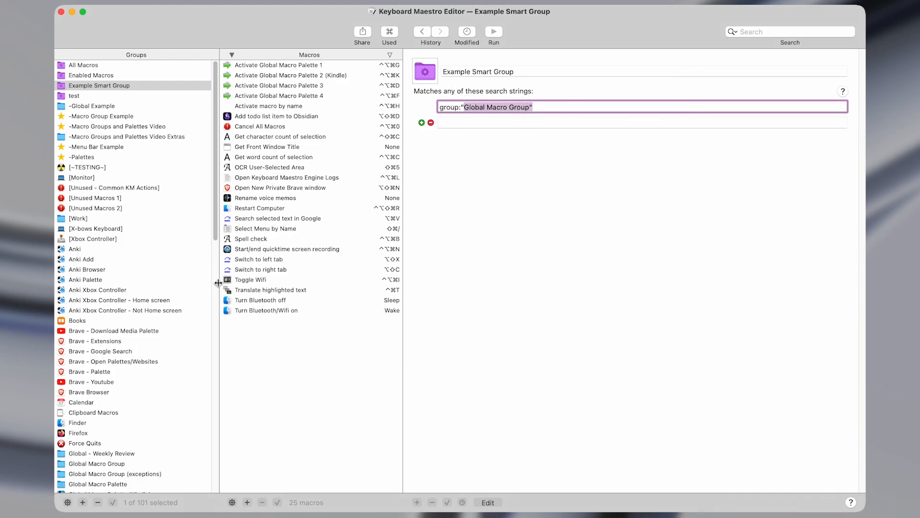
- View the macros of Global Macro Group and return to Example Smart Group for comparison
{"action": "scroll", "coordinate": [132, 428], "scroll_direction": "down", "scroll_amount": 1}
{"action": "left_click", "coordinate": [116, 459]}
{"action": "scroll", "coordinate": [119, 446], "scroll_direction": "up", "scroll_amount": 1}
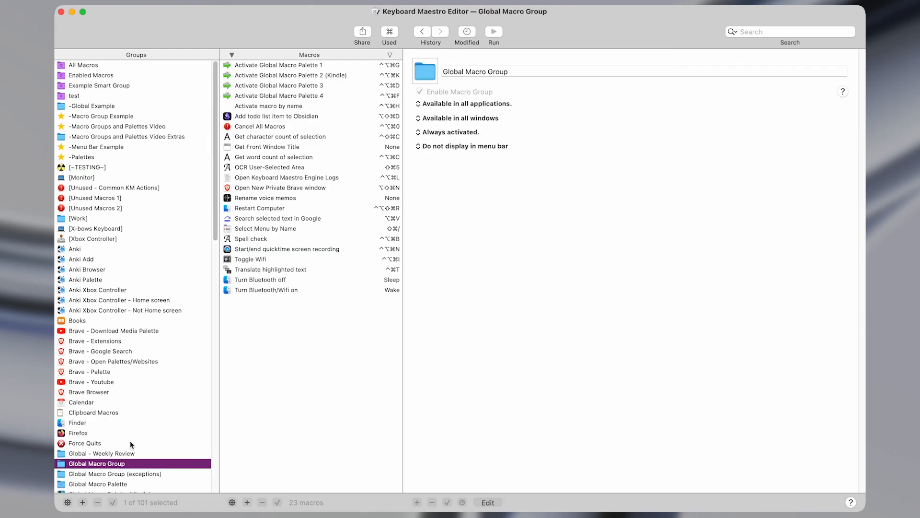
{"action": "left_click", "coordinate": [131, 85]}
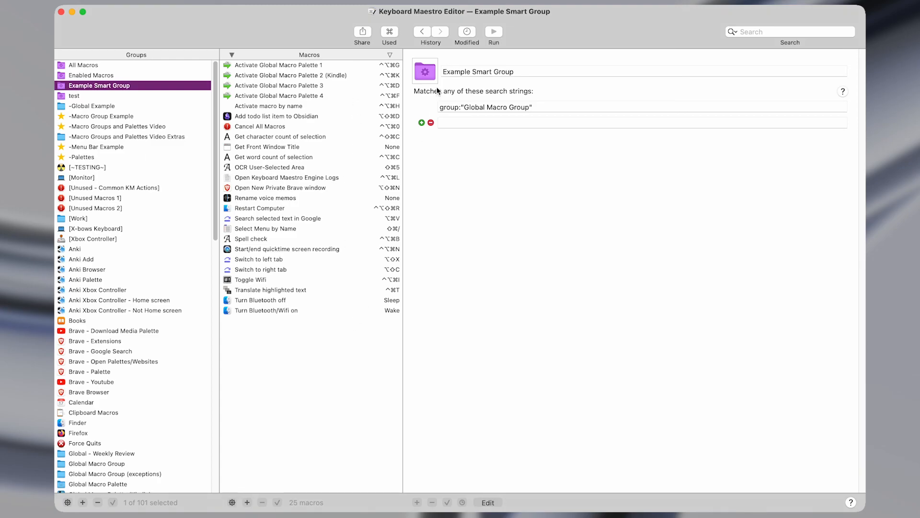
- Enter group:"-Macro Group Example" as the second search string of Example Smart Group
{"action": "left_click", "coordinate": [458, 122]}
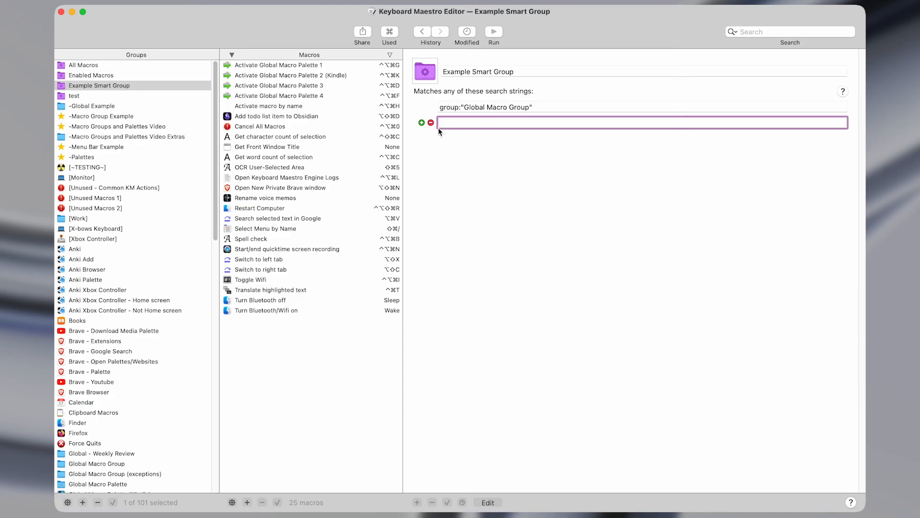
{"action": "left_click_drag", "start_coordinate": [440, 107], "coordinate": [540, 105]}
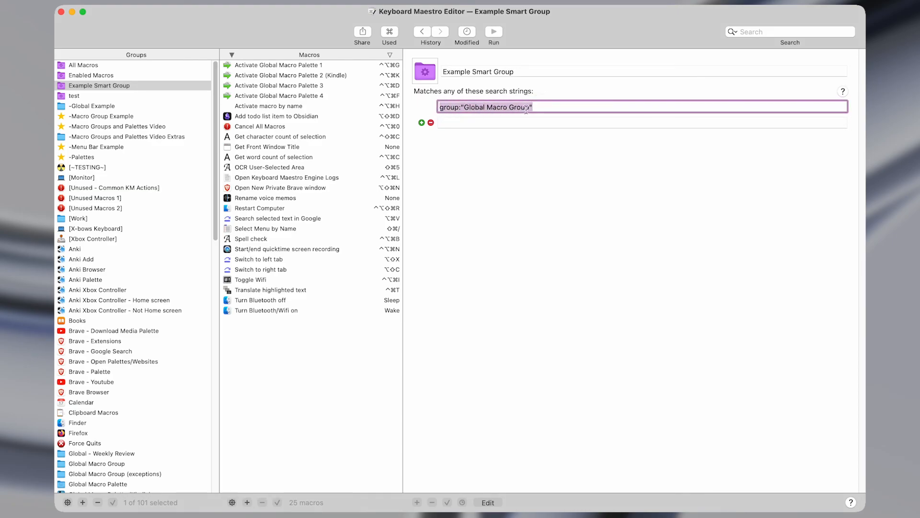
{"action": "left_click", "coordinate": [455, 122]}
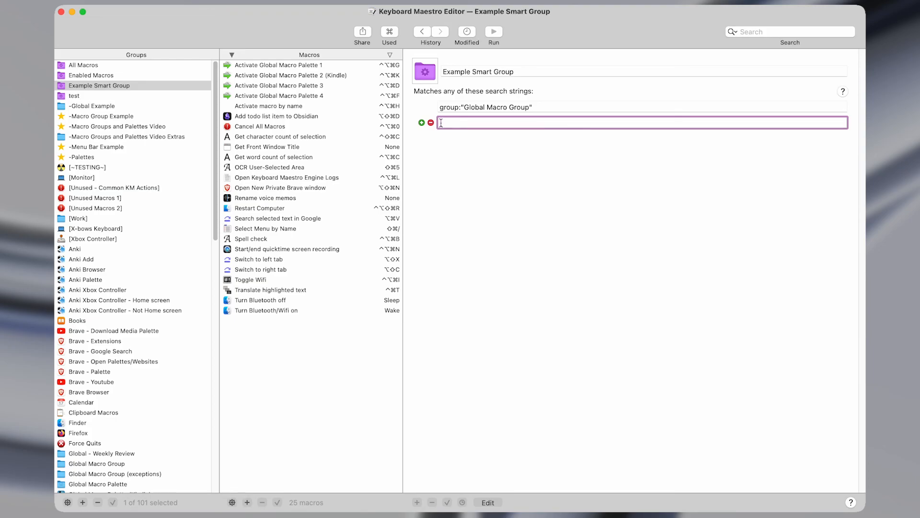
{"action": "type", "text": "group:\"-Macro Group Example\""}
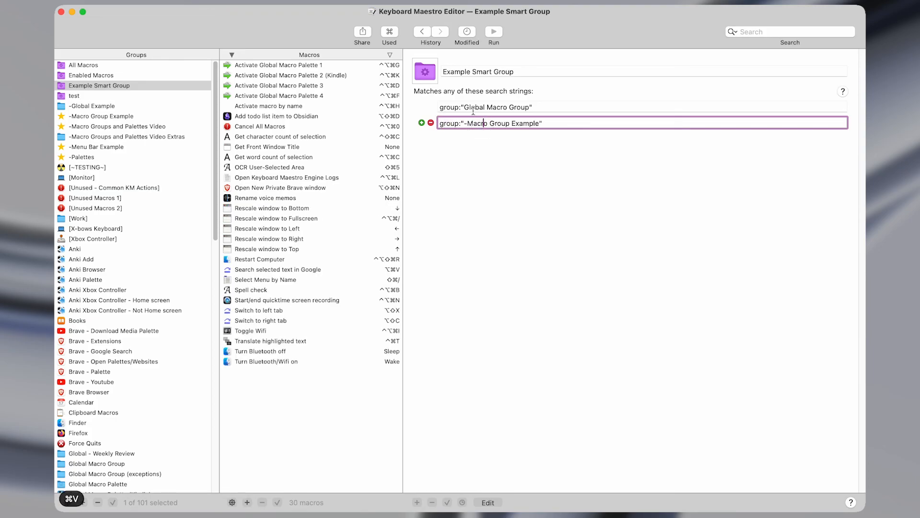
- Compare the macros of -Macro Group Example and Global Macro Group with those listed in Example Smart Group
{"action": "left_click_drag", "start_coordinate": [464, 108], "coordinate": [536, 108]}
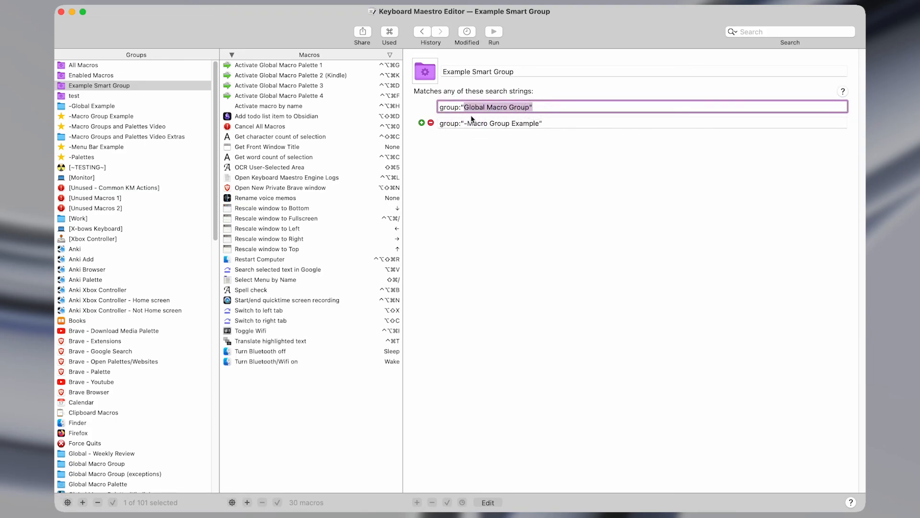
{"action": "left_click_drag", "start_coordinate": [467, 123], "coordinate": [540, 123]}
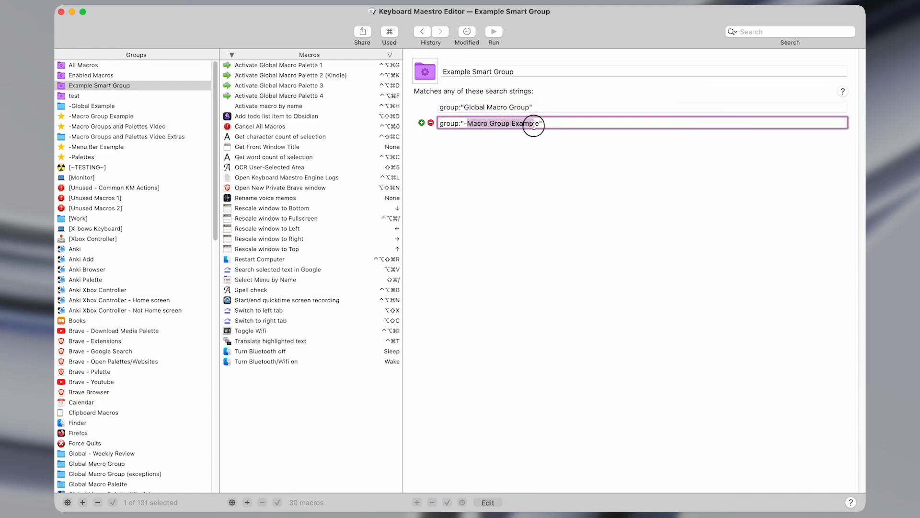
{"action": "left_click", "coordinate": [153, 126]}
{"action": "left_click", "coordinate": [154, 116]}
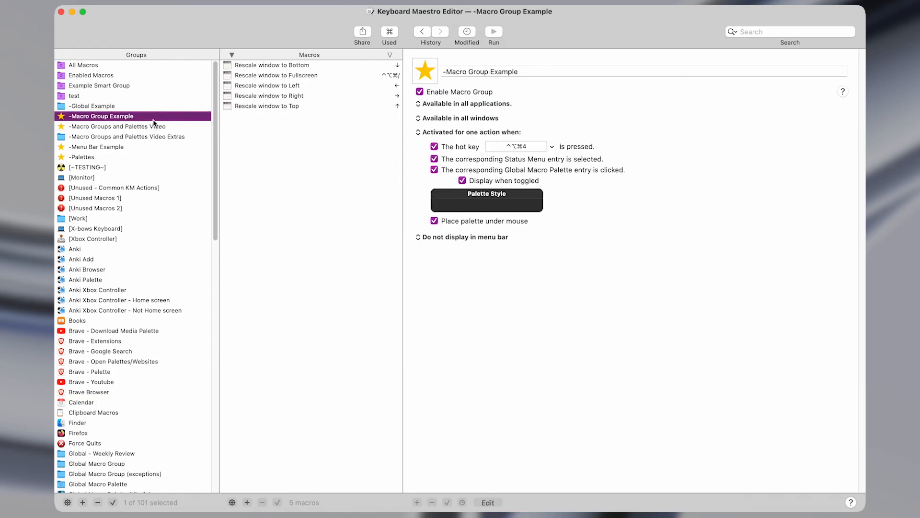
{"action": "scroll", "coordinate": [135, 172], "scroll_direction": "down", "scroll_amount": 10}
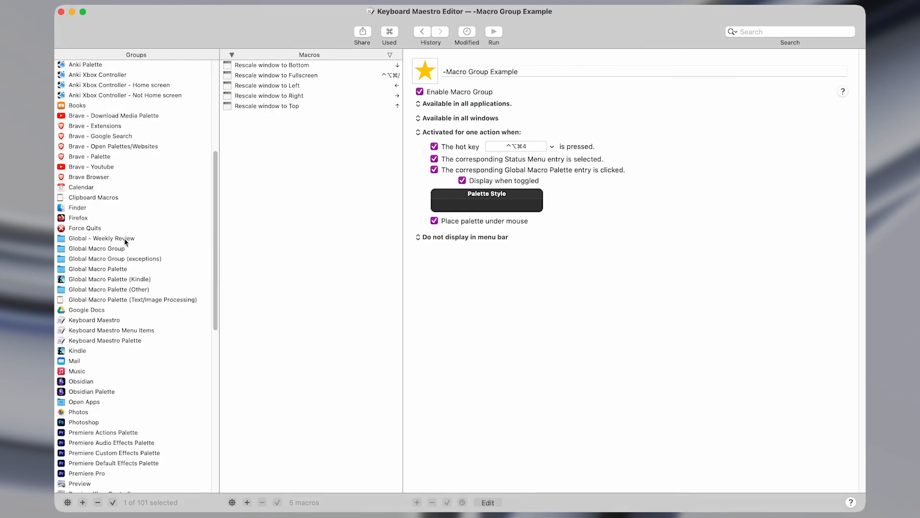
{"action": "left_click", "coordinate": [96, 249]}
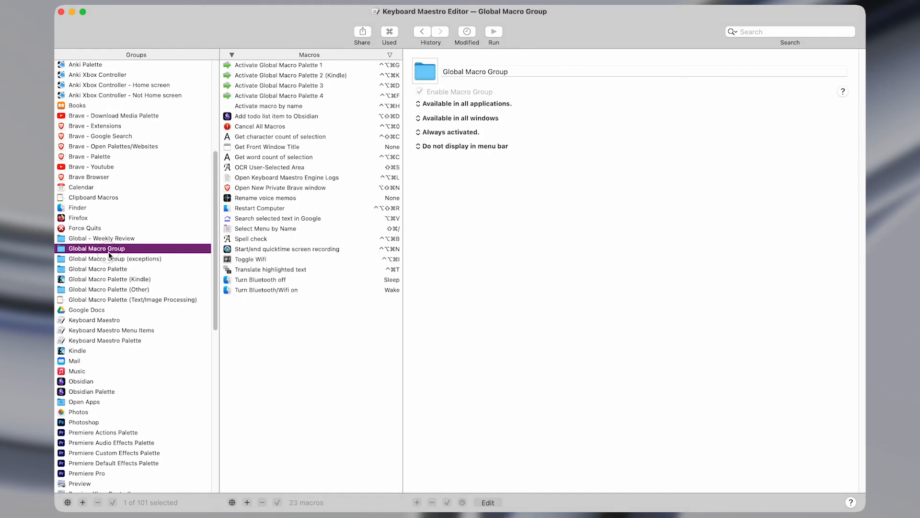
{"action": "scroll", "coordinate": [209, 150], "scroll_direction": "up", "scroll_amount": 10}
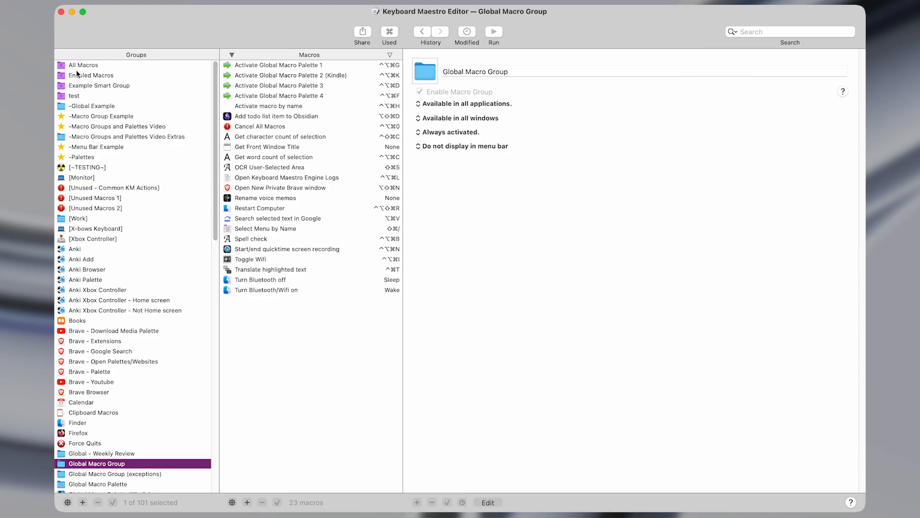
{"action": "left_click", "coordinate": [89, 86]}
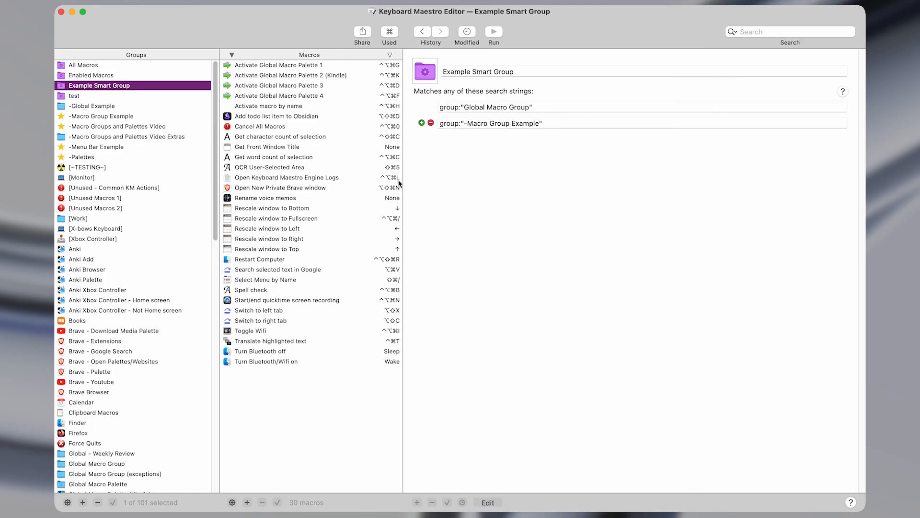
- Switch to the browser, examine the qualifier table on the wiki's Search Strings page, and return to the Keyboard Maestro Editor
{"action": "key", "text": "ctrl+alt+x"}
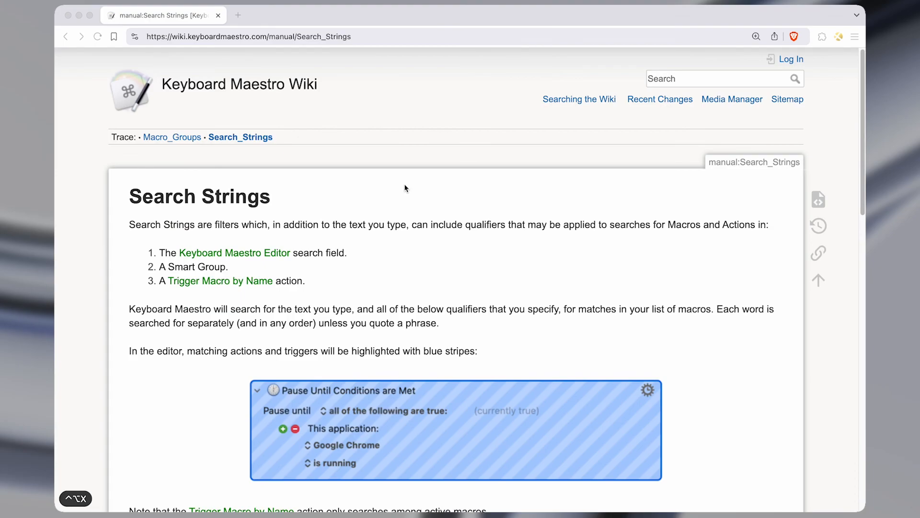
{"action": "scroll", "coordinate": [402, 187], "scroll_direction": "down", "scroll_amount": 5}
{"action": "scroll", "coordinate": [386, 190], "scroll_direction": "down", "scroll_amount": 10}
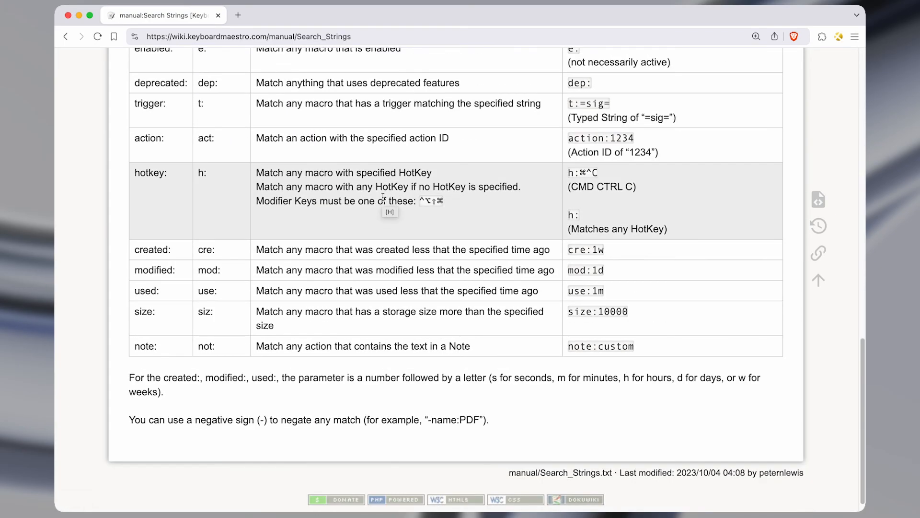
{"action": "scroll", "coordinate": [386, 191], "scroll_direction": "up", "scroll_amount": 5}
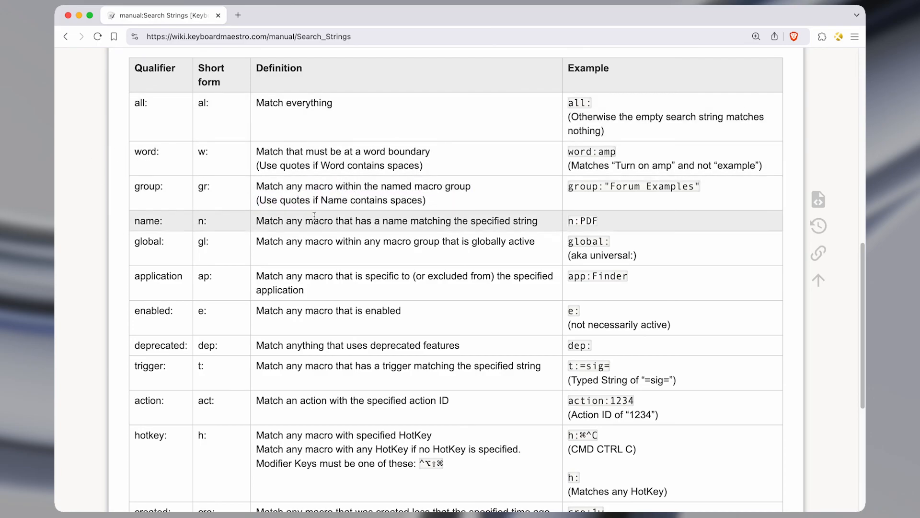
{"action": "left_click_drag", "start_coordinate": [256, 276], "coordinate": [335, 290]}
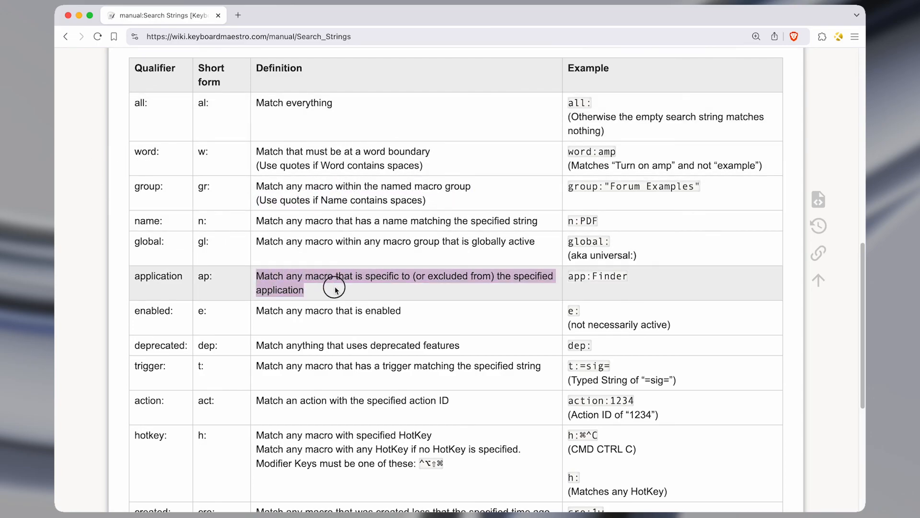
{"action": "left_click", "coordinate": [305, 264]}
{"action": "scroll", "coordinate": [291, 254], "scroll_direction": "down", "scroll_amount": 3}
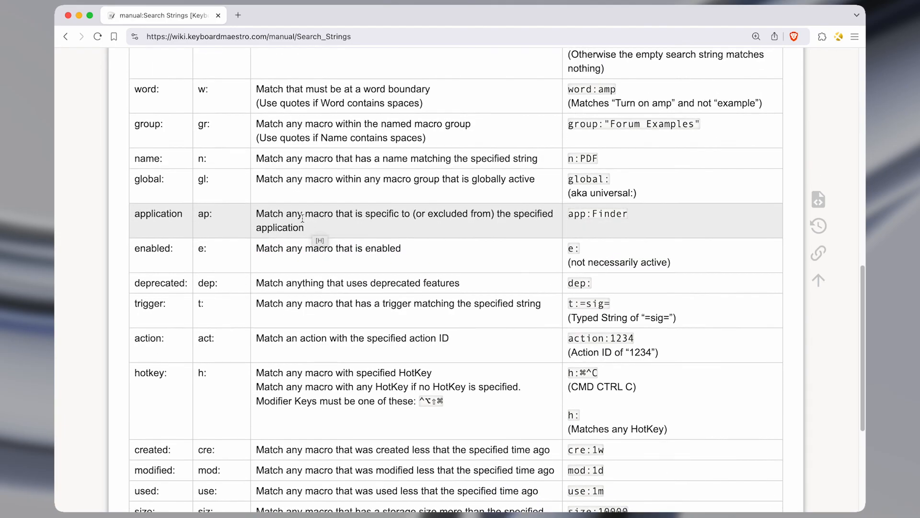
{"action": "scroll", "coordinate": [290, 238], "scroll_direction": "down", "scroll_amount": 5}
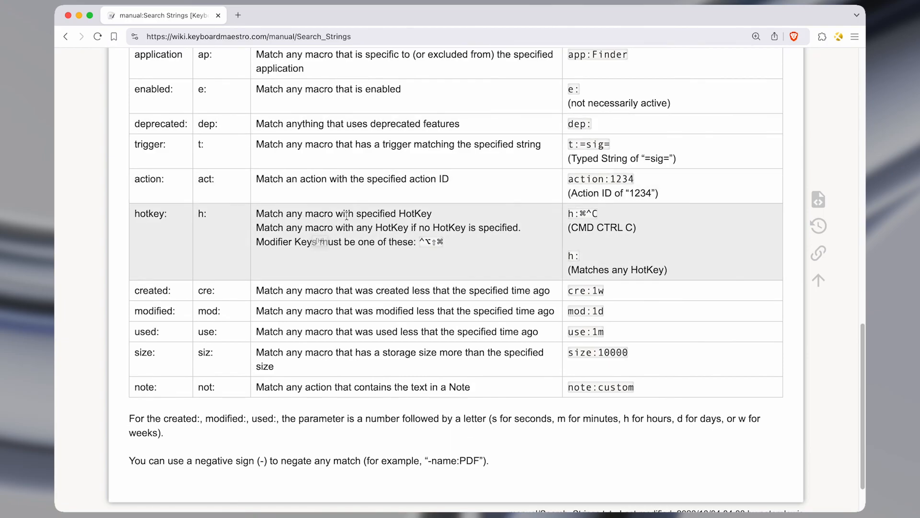
{"action": "scroll", "coordinate": [420, 241], "scroll_direction": "up", "scroll_amount": 12}
{"action": "key", "text": "ctrl+alt+w"}
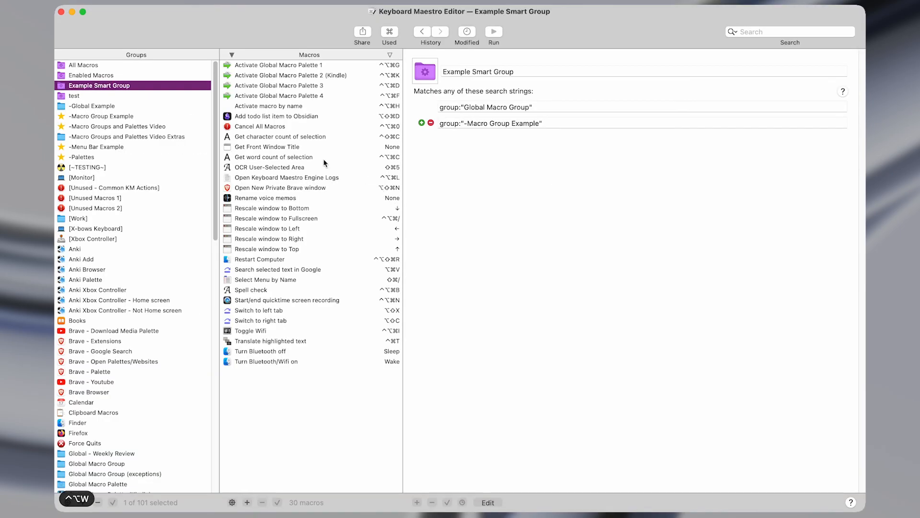
- Rename the test smart group as Anki and Obsidian Macros
{"action": "left_click", "coordinate": [142, 95]}
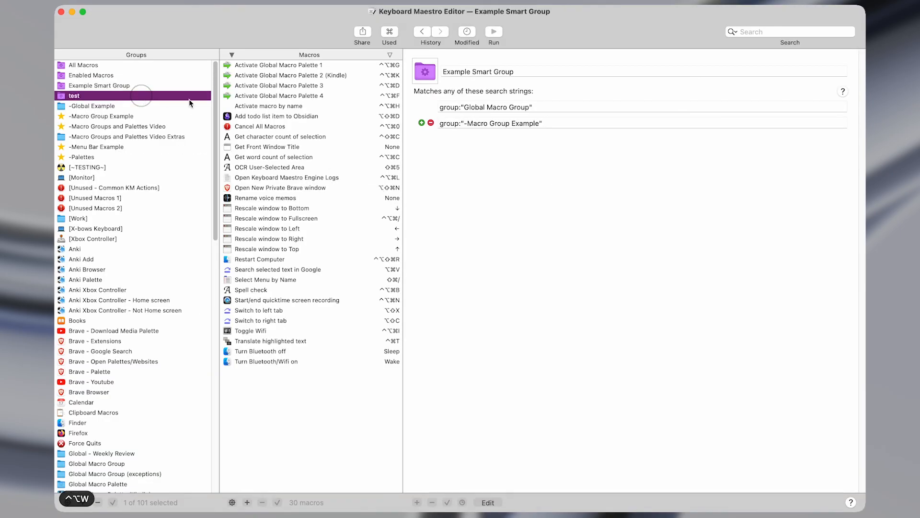
{"action": "left_click", "coordinate": [493, 75]}
{"action": "key", "text": "super+a"}
{"action": "type", "text": "Ank"}
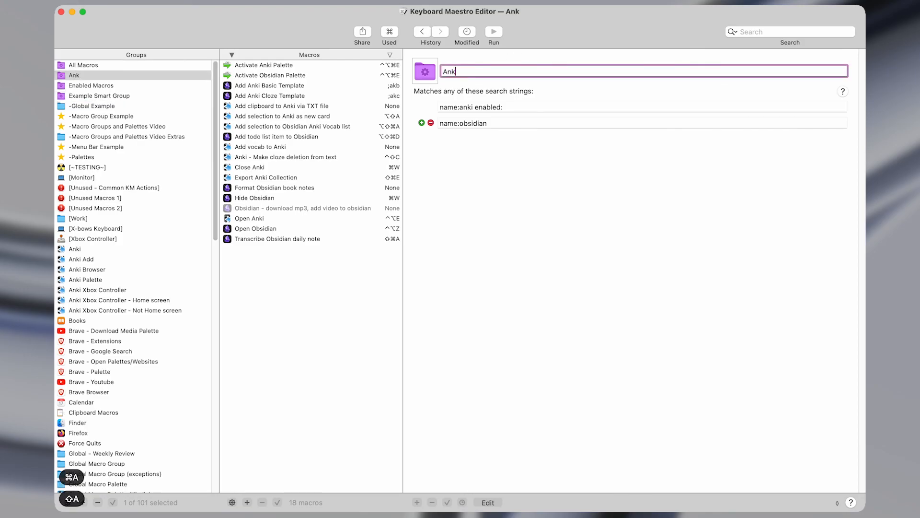
{"action": "type", "text": "i and Obs"}
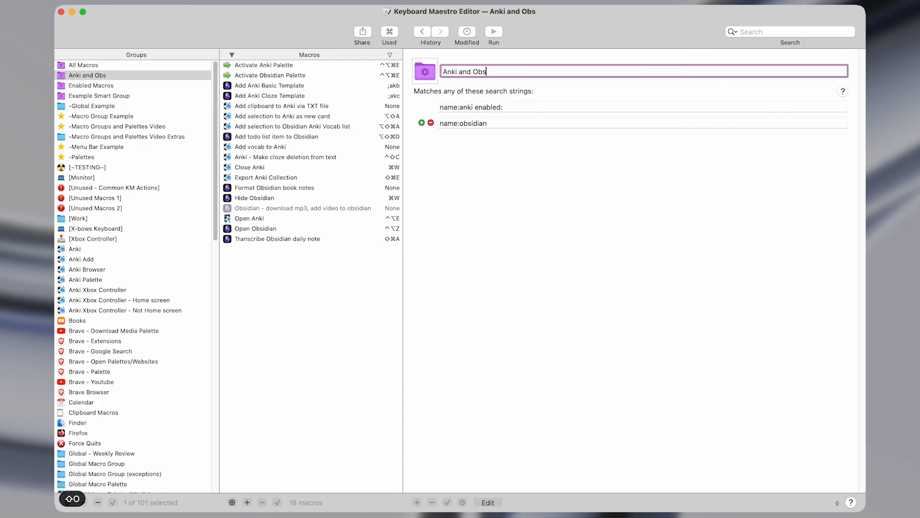
{"action": "type", "text": "idian Macros"}
{"action": "key", "text": "Tab"}
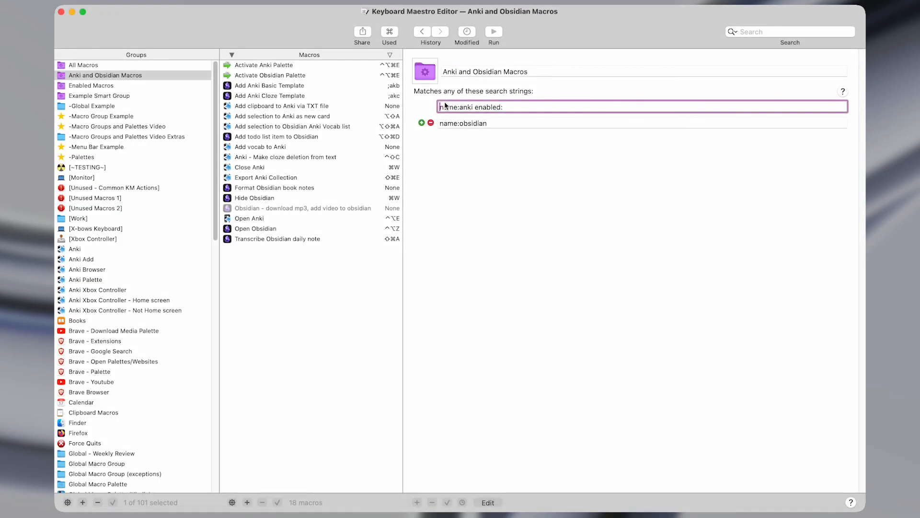
- Examine the parts of the smart group's two search strings, name:anki enabled: and name:obsidian, by highlighting them
{"action": "left_click_drag", "start_coordinate": [439, 107], "coordinate": [475, 105]}
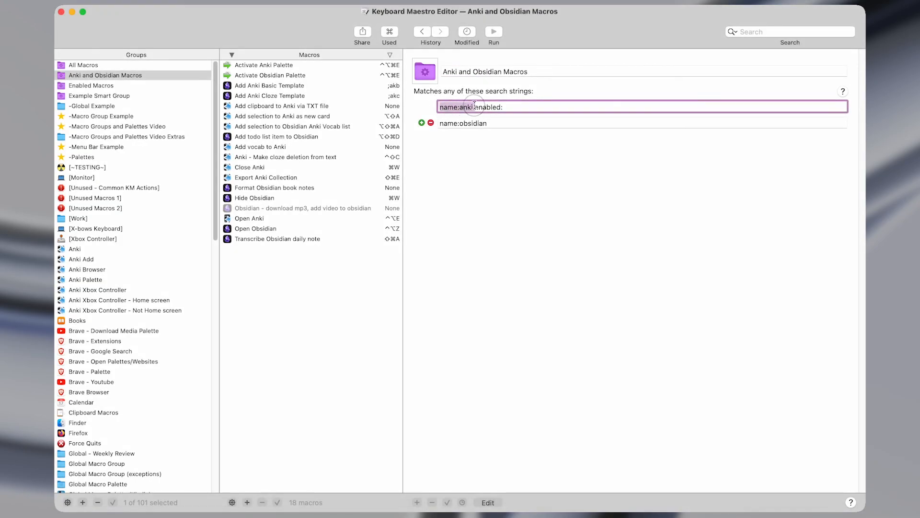
{"action": "left_click", "coordinate": [475, 106]}
{"action": "key", "text": "shift+super+Right"}
{"action": "left_click", "coordinate": [514, 108]}
{"action": "left_click_drag", "start_coordinate": [501, 123], "coordinate": [448, 118]}
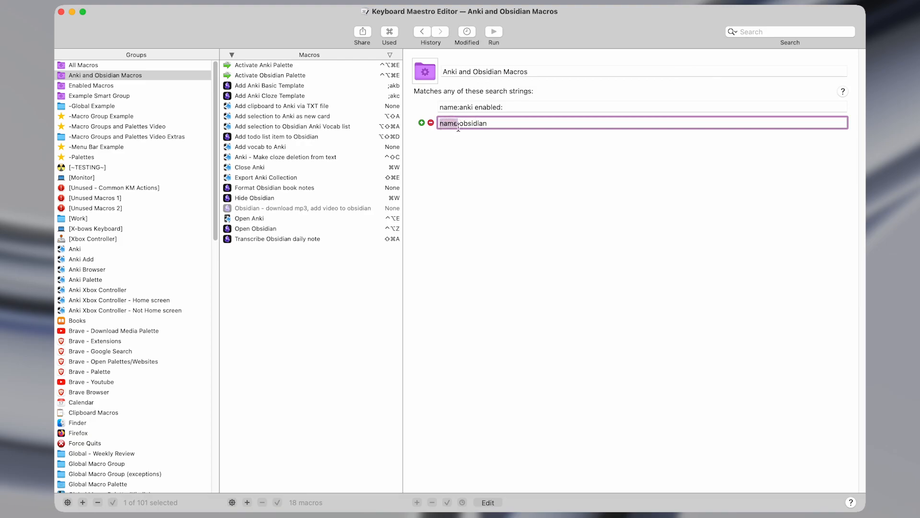
{"action": "left_click", "coordinate": [473, 124]}
{"action": "double_click", "coordinate": [474, 124]}
{"action": "left_click_drag", "start_coordinate": [441, 108], "coordinate": [473, 108]}
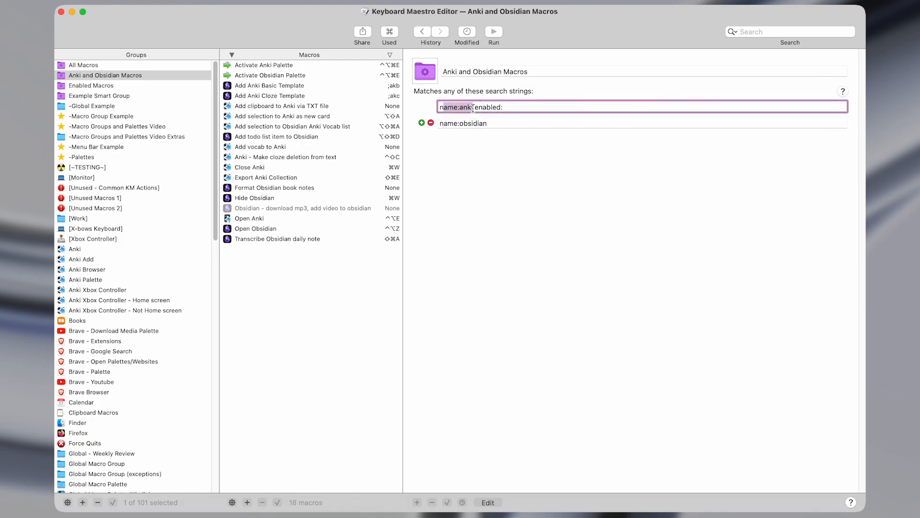
{"action": "left_click", "coordinate": [473, 107]}
{"action": "left_click", "coordinate": [460, 120]}
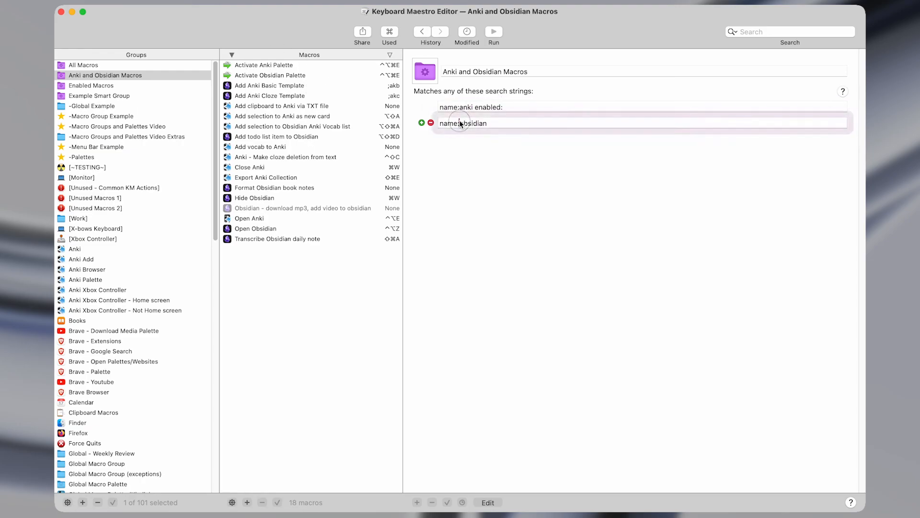
{"action": "left_click_drag", "start_coordinate": [461, 125], "coordinate": [481, 129]}
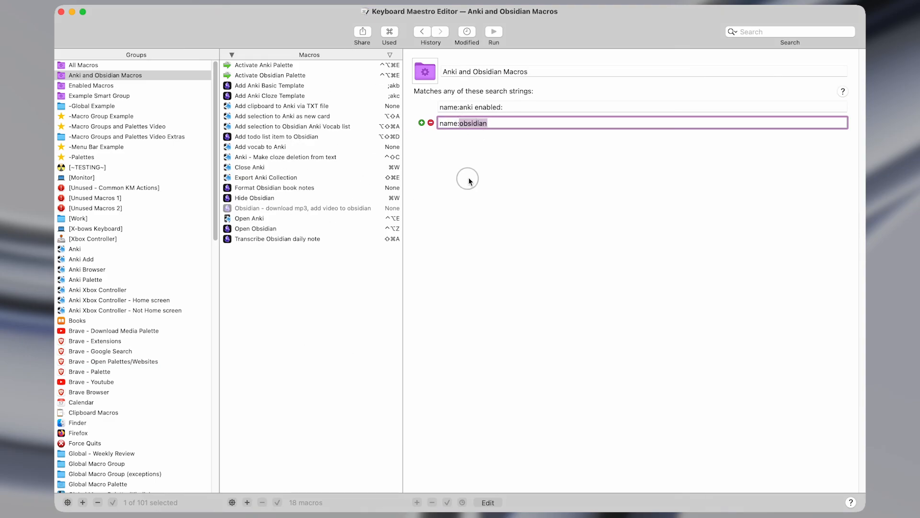
{"action": "left_click", "coordinate": [490, 122]}
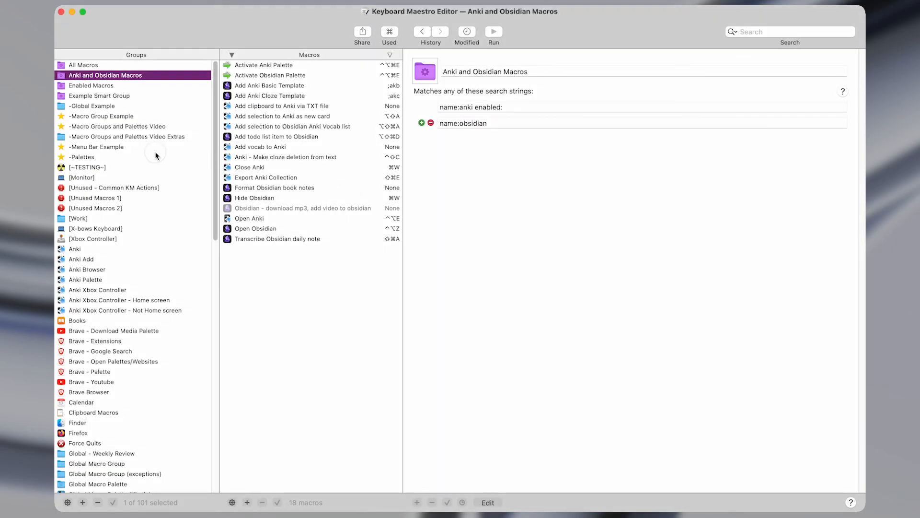
- Set the Show Palette of Macros action of macro 03) in the -Palettes group to the smart group Anki and Obsidian Macros
{"action": "left_click", "coordinate": [156, 156]}
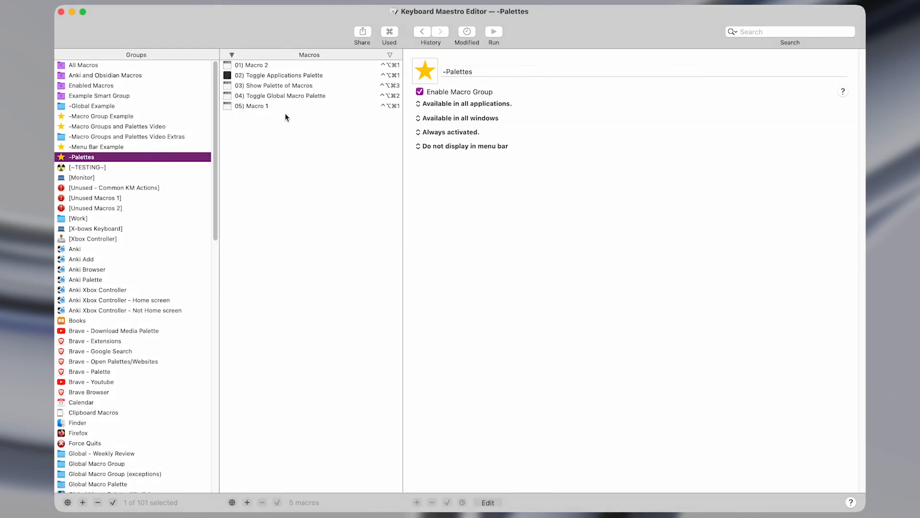
{"action": "left_click", "coordinate": [317, 87]}
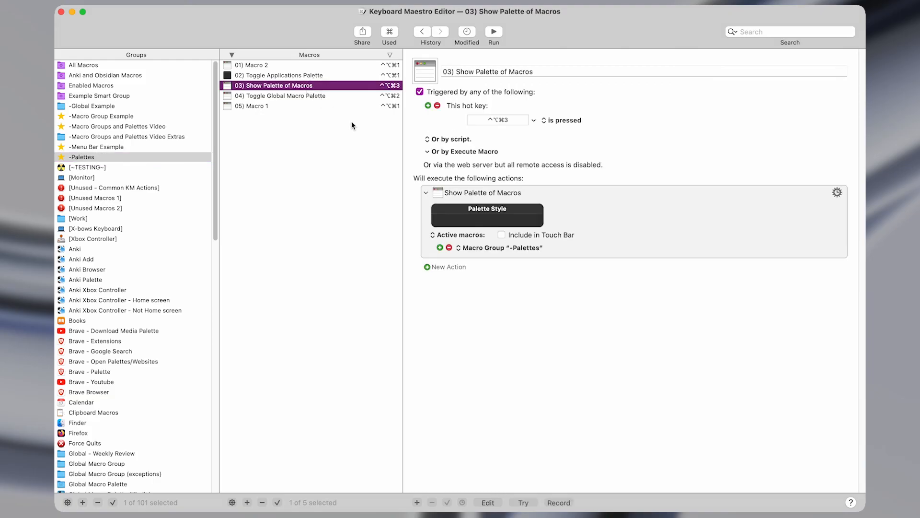
{"action": "left_click", "coordinate": [492, 249]}
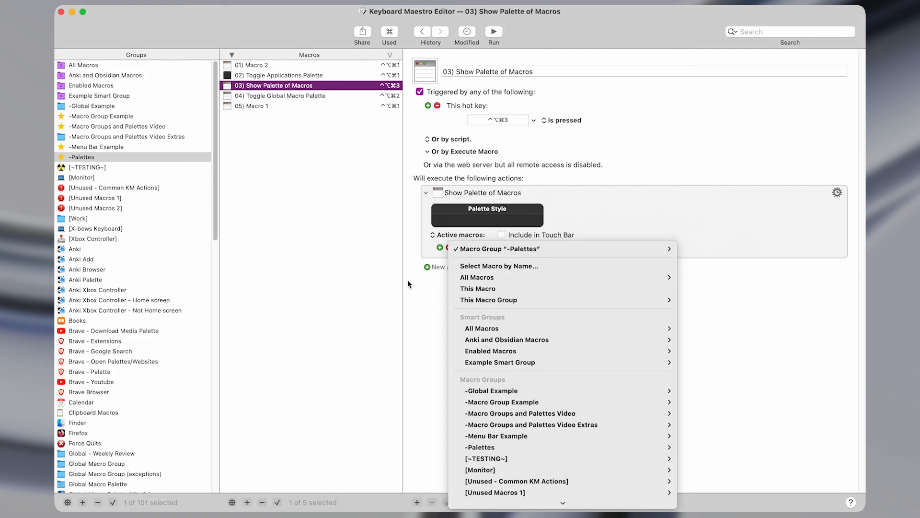
{"action": "mouse_move", "coordinate": [459, 339]}
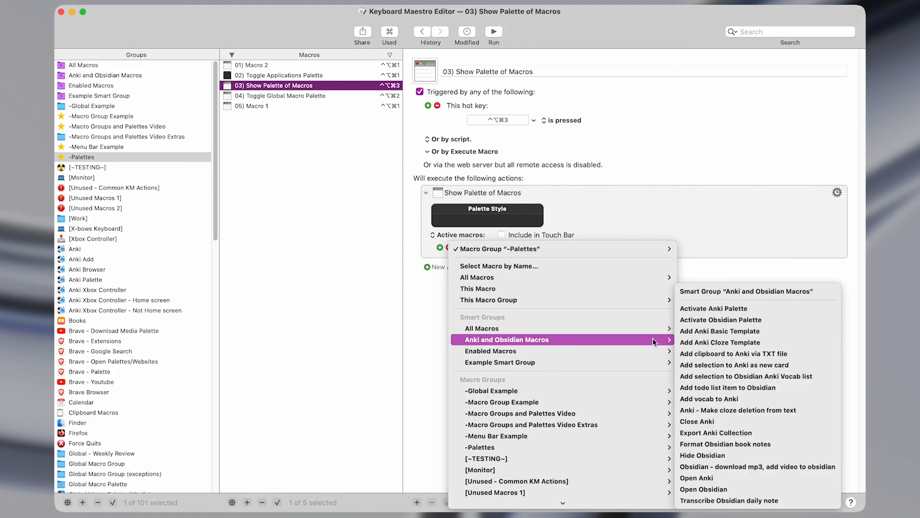
{"action": "left_click", "coordinate": [724, 291]}
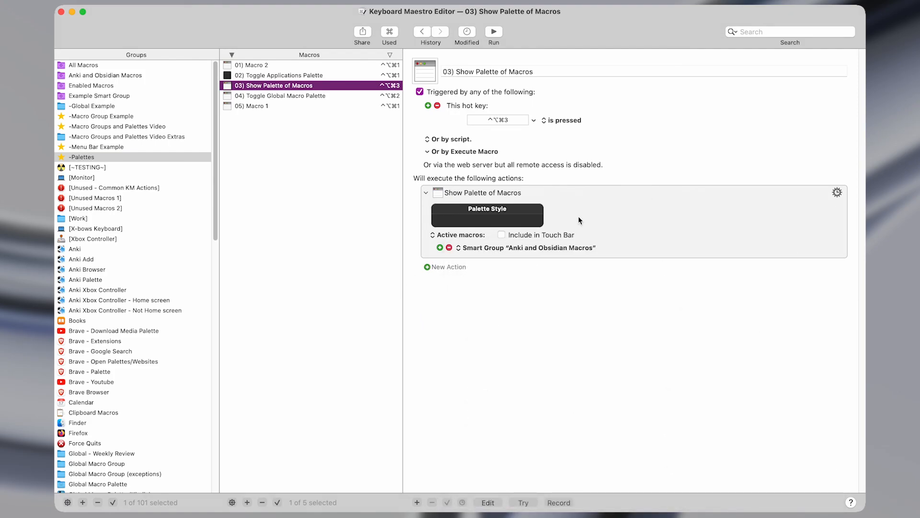
- Trigger the macro palette and compare it with the Anki and Obsidian Macros group, inspecting the Activate Anki Palette and Activate Obsidian Palette macros
{"action": "key", "text": "ctrl+alt+super+3"}
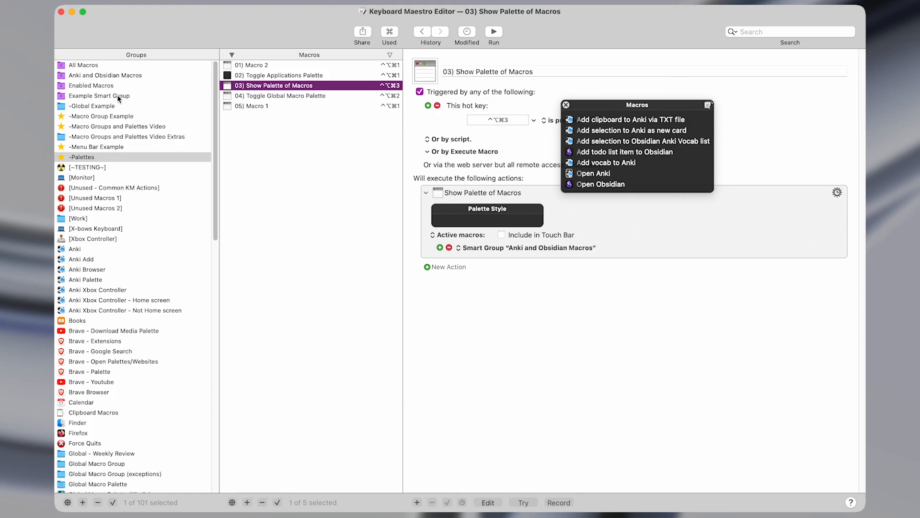
{"action": "left_click", "coordinate": [113, 75]}
{"action": "left_click", "coordinate": [115, 75]}
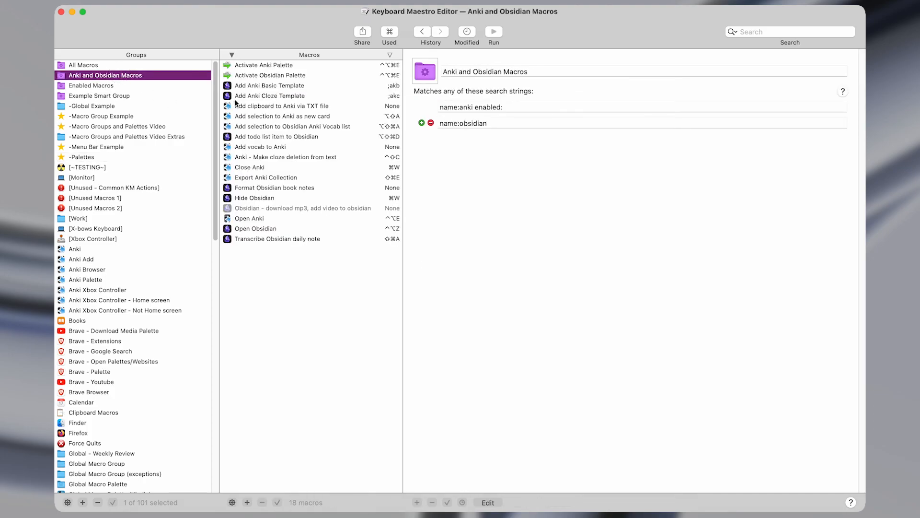
{"action": "left_click", "coordinate": [248, 66]}
{"action": "left_click", "coordinate": [254, 75]}
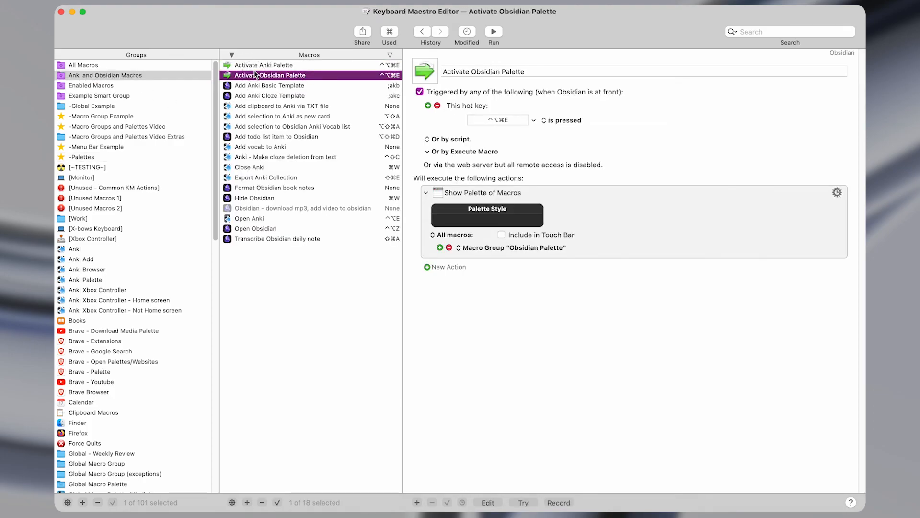
{"action": "key", "text": "ctrl+alt+super+3"}
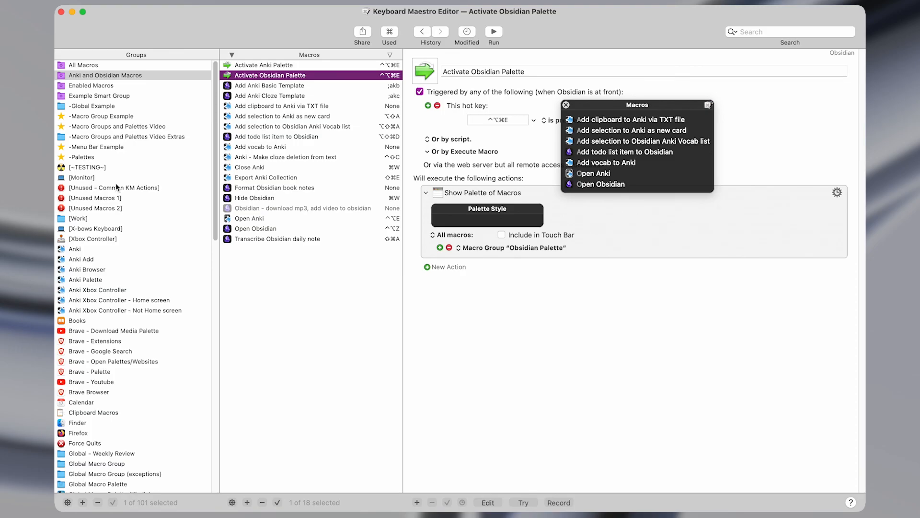
{"action": "key", "text": "Escape"}
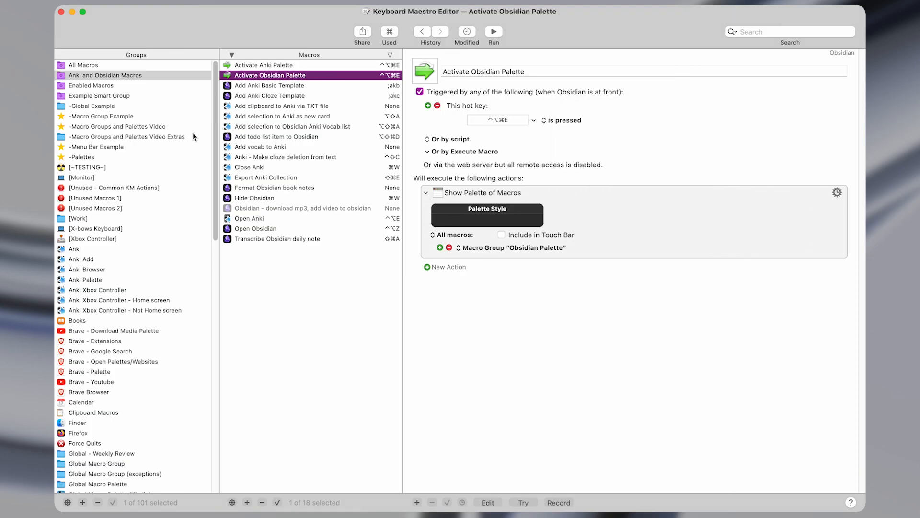
- Check the Obsidian macro group's availability settings, and display the palette again beside the Anki and Obsidian Macros smart group before dismissing it
{"action": "scroll", "coordinate": [187, 144], "scroll_direction": "down", "scroll_amount": 10}
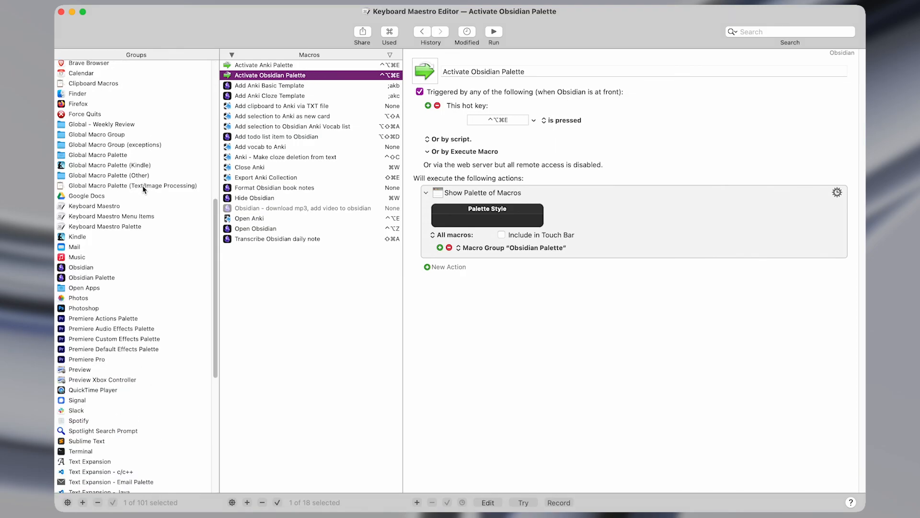
{"action": "left_click", "coordinate": [93, 277]}
{"action": "left_click", "coordinate": [92, 267]}
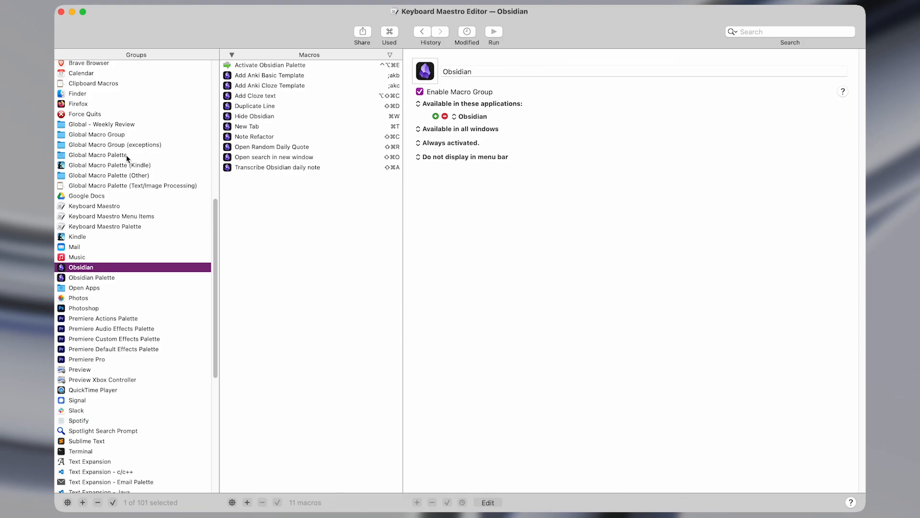
{"action": "scroll", "coordinate": [126, 155], "scroll_direction": "up", "scroll_amount": 15}
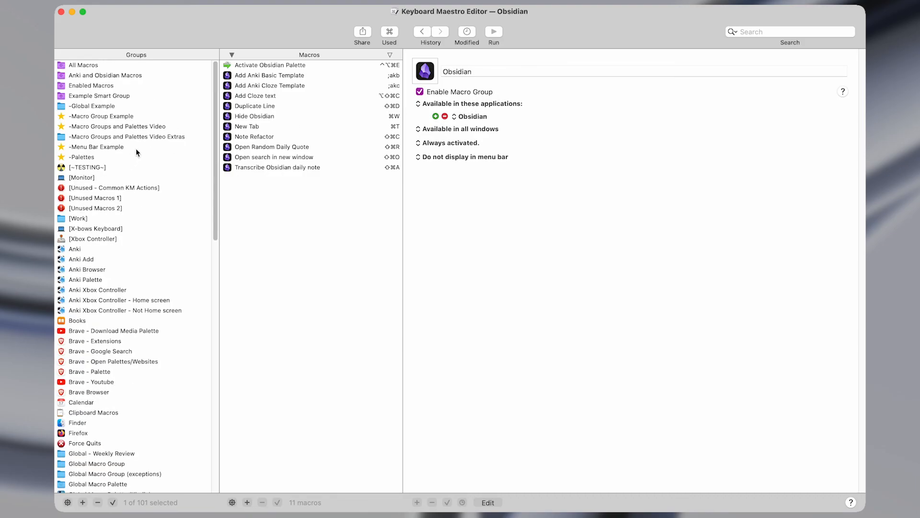
{"action": "left_click", "coordinate": [123, 76]}
{"action": "key", "text": "ctrl+alt+super+3"}
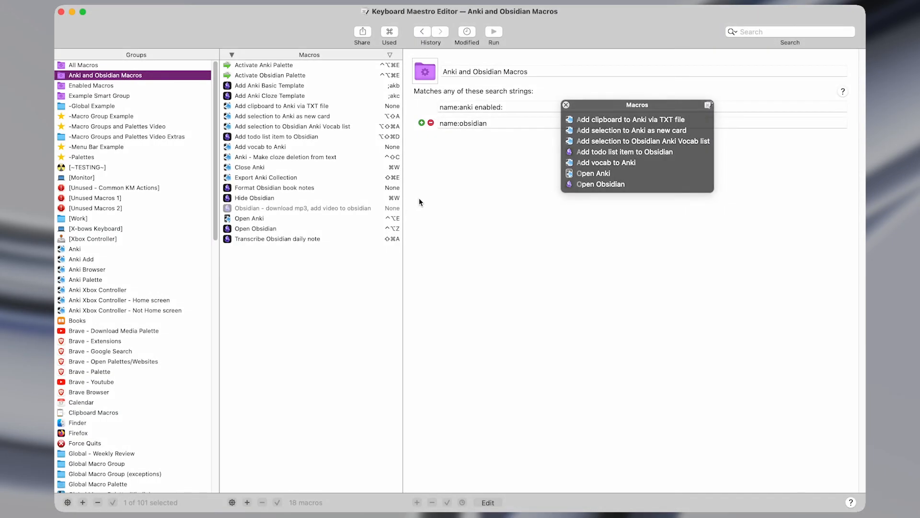
{"action": "key", "text": "Escape"}
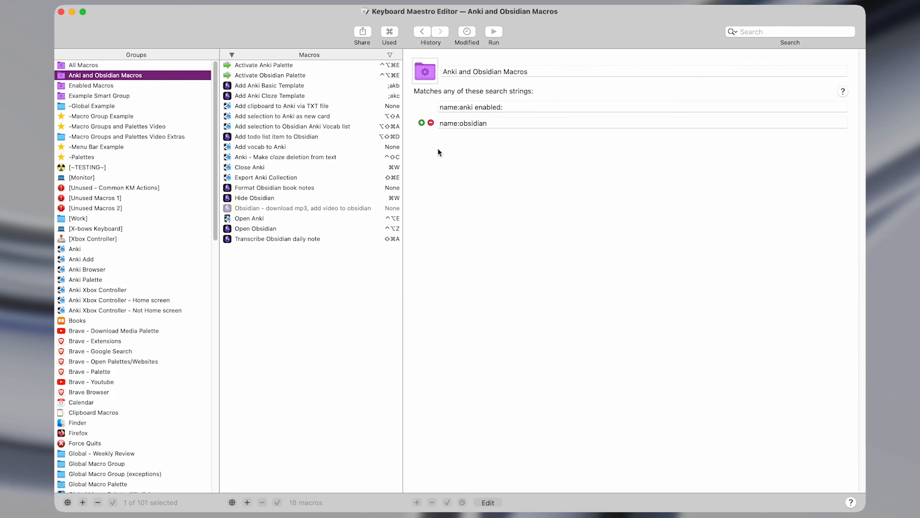
- View the palette style of -Macro Group Example in the Theme Editor, close it, and return to the Anki and Obsidian Macros smart group
{"action": "left_click", "coordinate": [113, 117]}
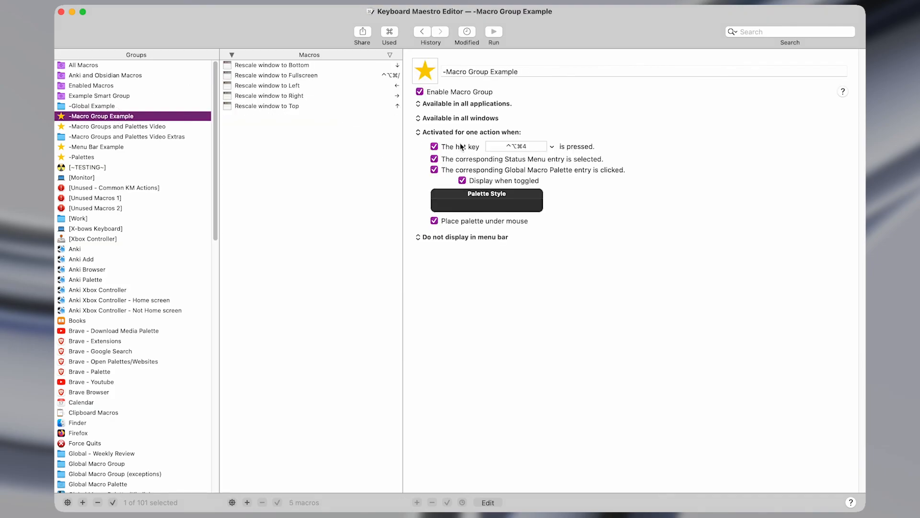
{"action": "left_click", "coordinate": [487, 201]}
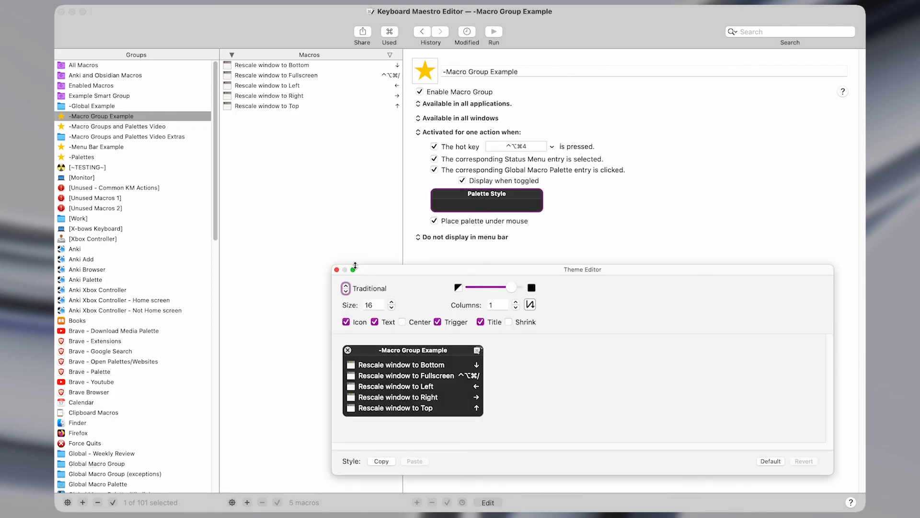
{"action": "left_click", "coordinate": [337, 269]}
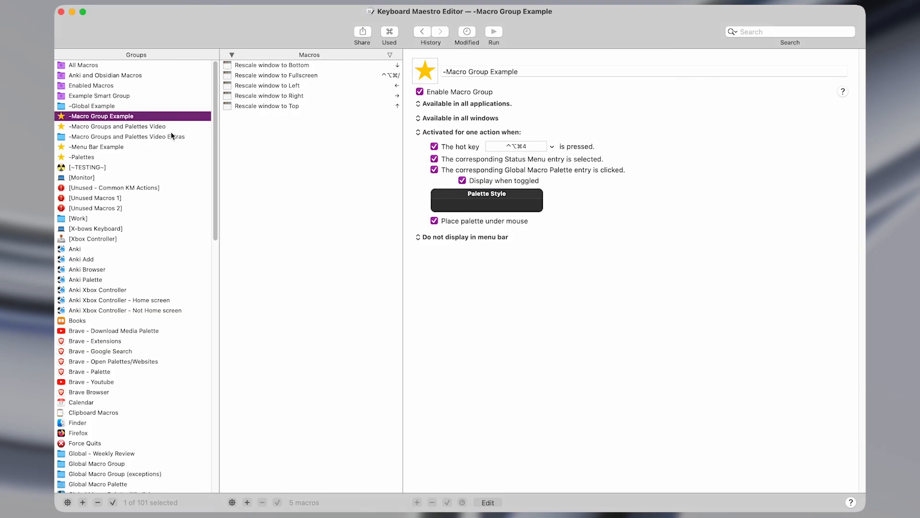
{"action": "left_click", "coordinate": [145, 77]}
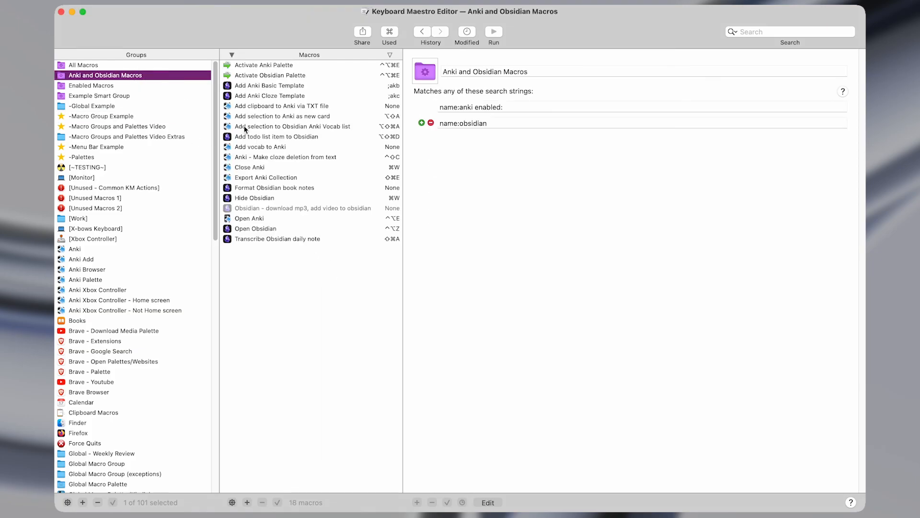